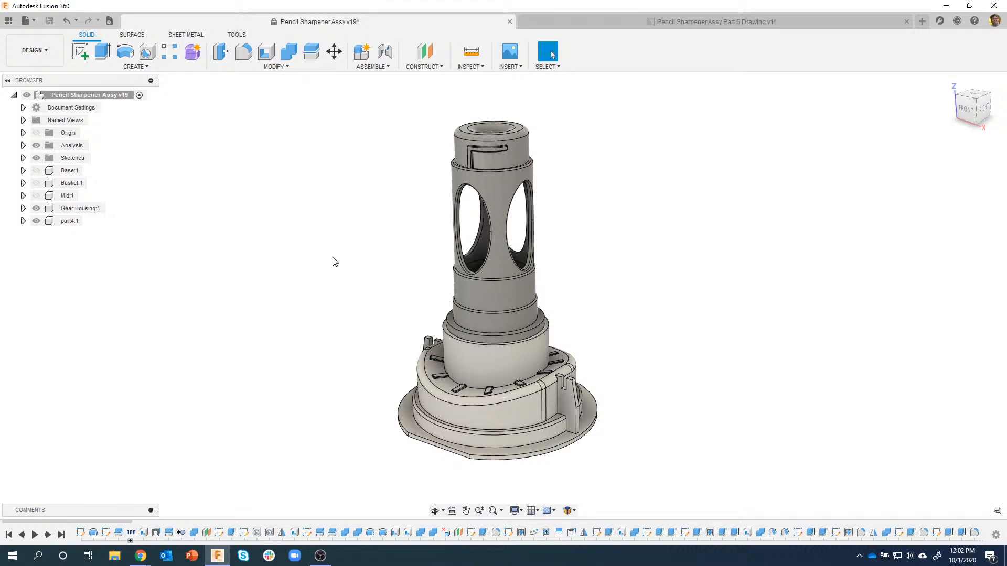
Step: Show the Basket component and examine the outer shell around the gear housing from above and below
left_click(34, 182)
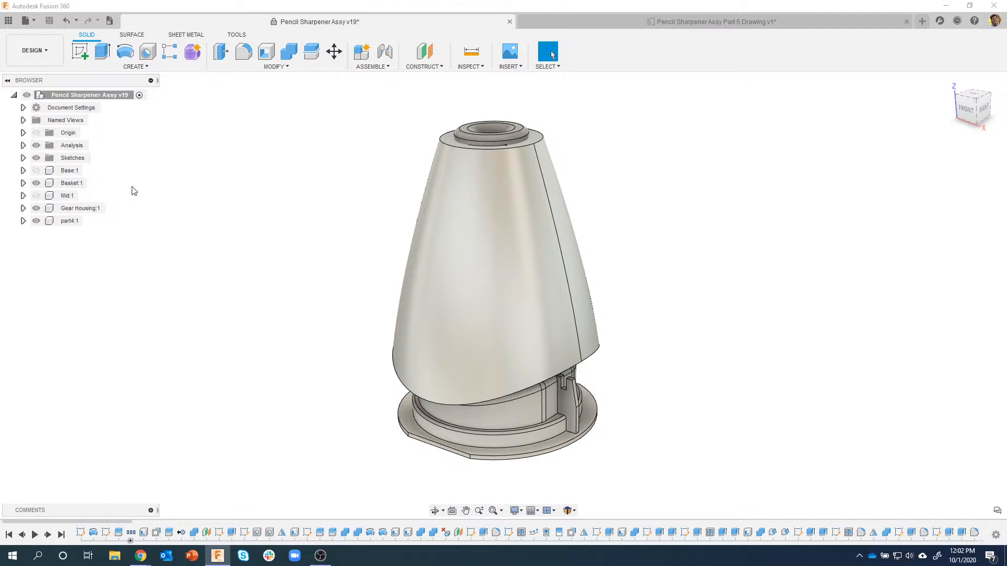
middle_click_drag(378, 158, 412, 133, "shift")
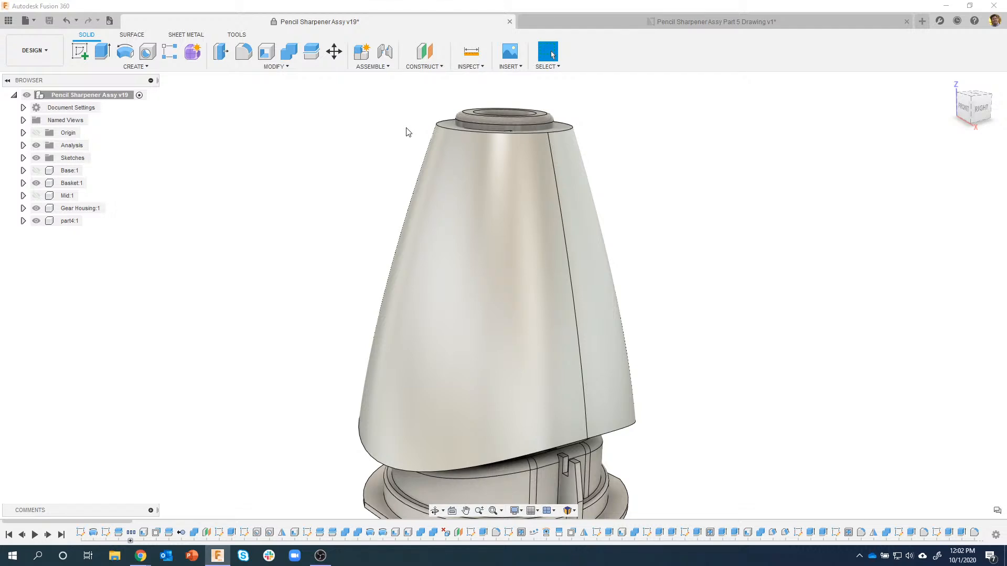
scroll(561, 149, "down", 3)
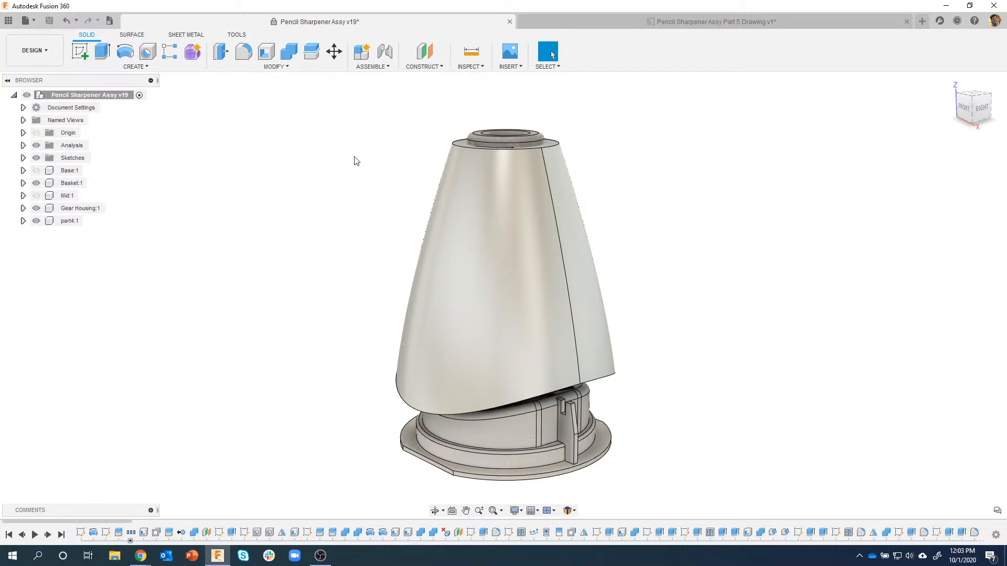
middle_click_drag(355, 157, 449, 260, "shift")
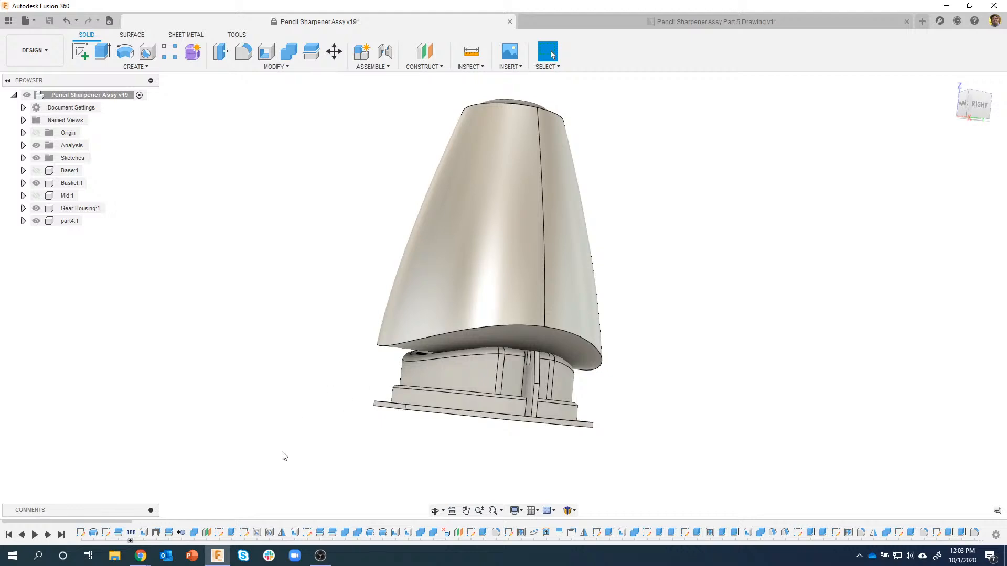
middle_click_drag(284, 456, 181, 282, "shift")
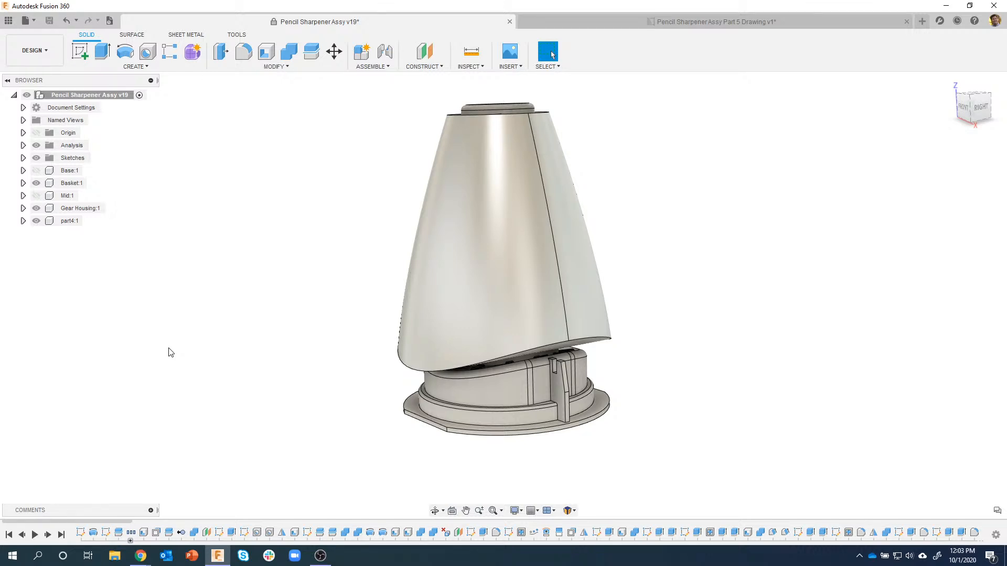
middle_click_drag(171, 352, 79, 231, "shift")
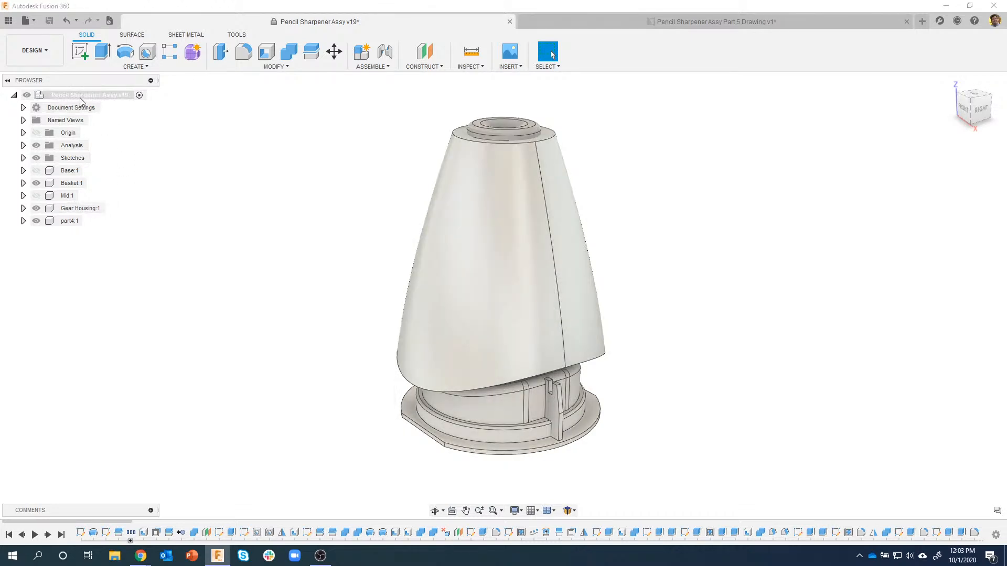
Step: Show all components and all bodies of the pencil sharpener assembly
right_click(80, 98)
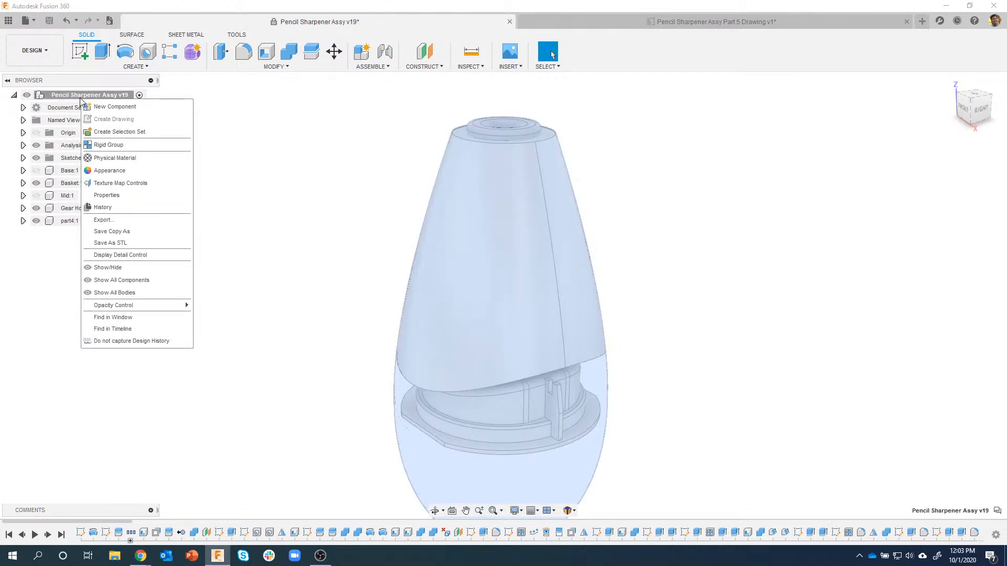
left_click(172, 280)
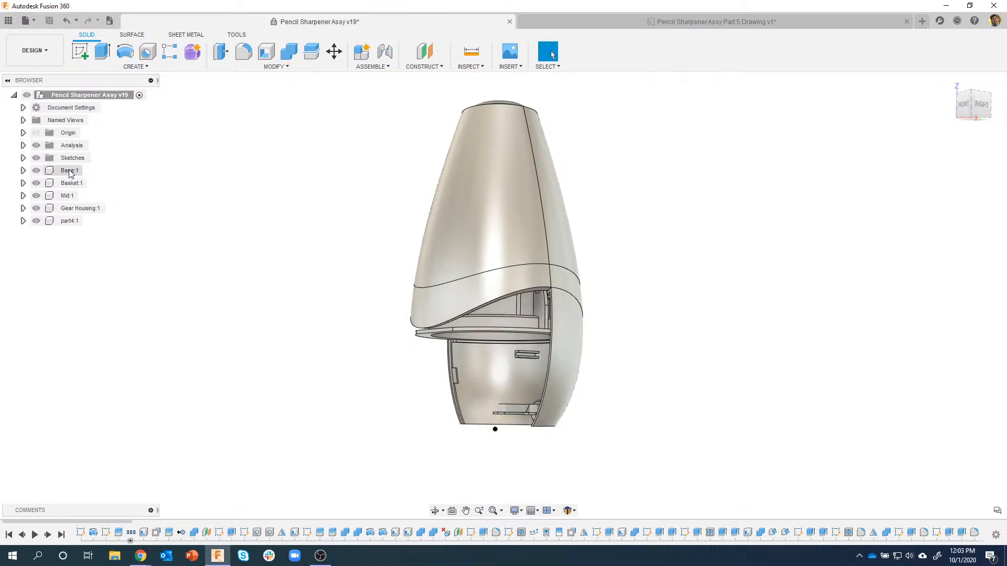
left_click(24, 170)
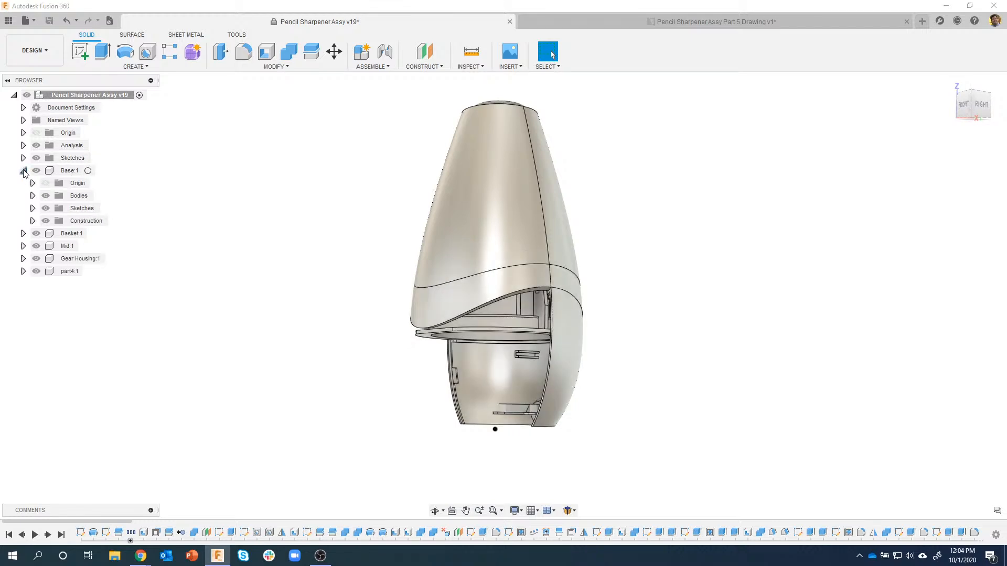
left_click(33, 196)
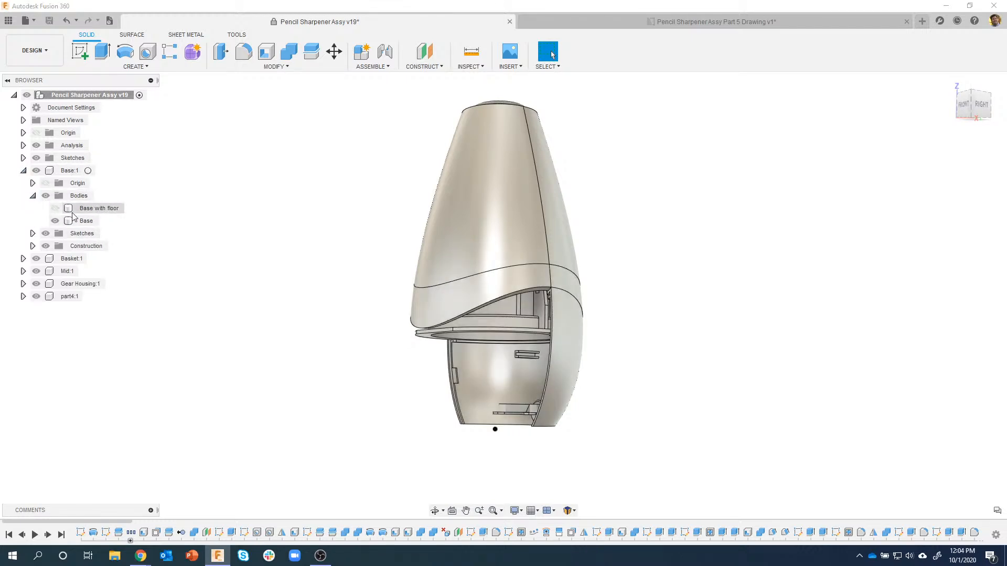
left_click(23, 171)
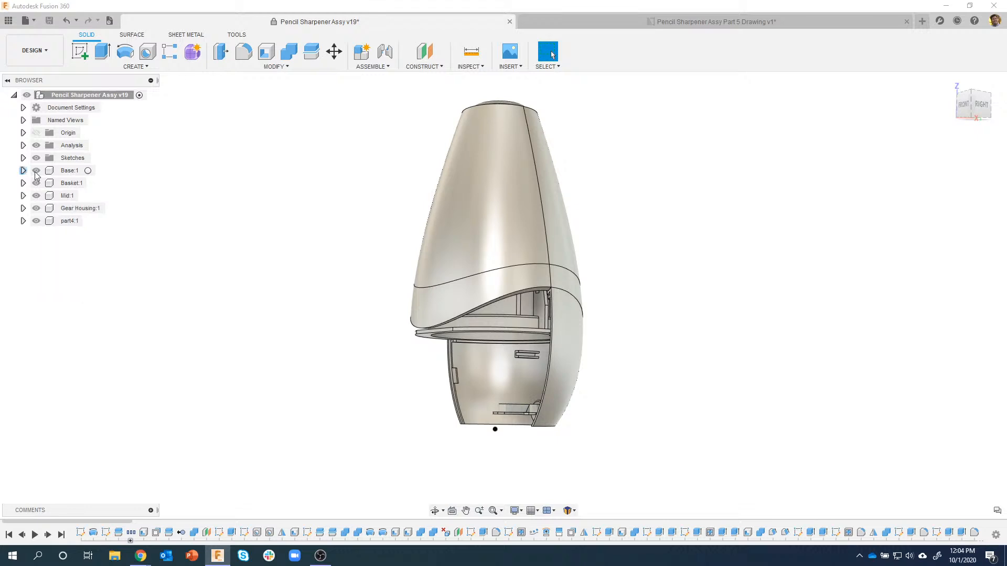
right_click(87, 96)
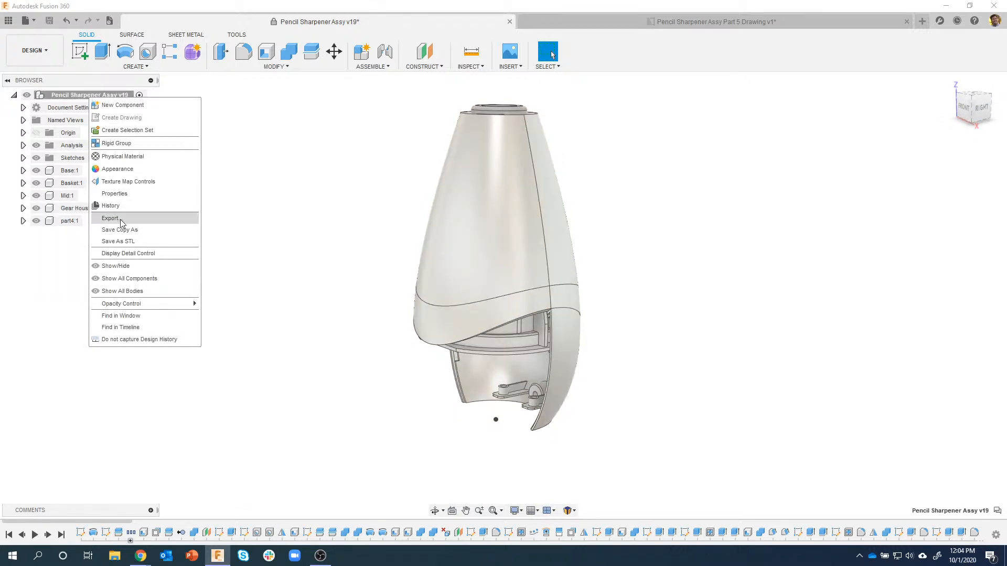
left_click(131, 292)
left_click(653, 210)
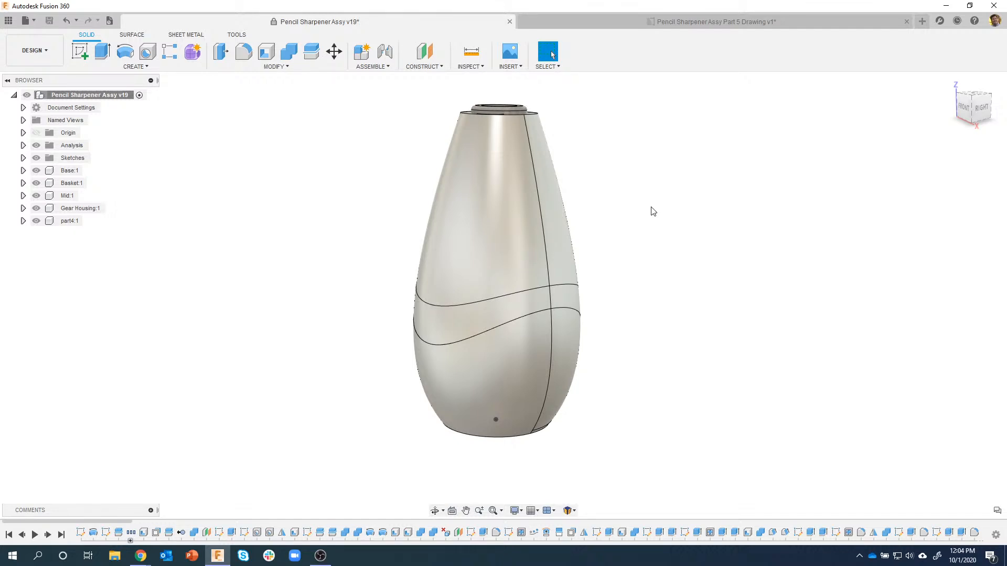
middle_click_drag(651, 207, 671, 214, "shift")
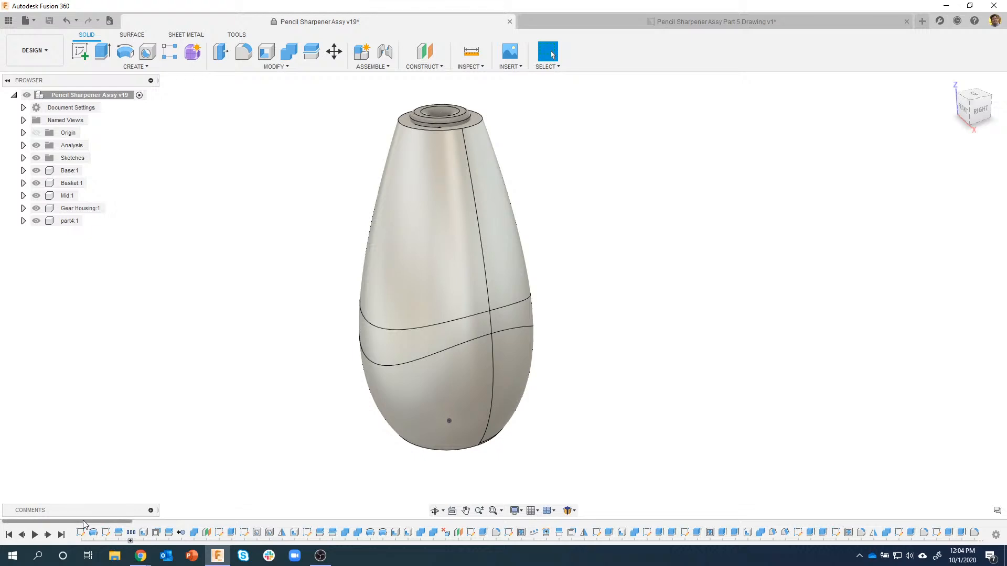
Step: Turn on component color cycling so each component gets its own color
left_click_drag(85, 521, 573, 521)
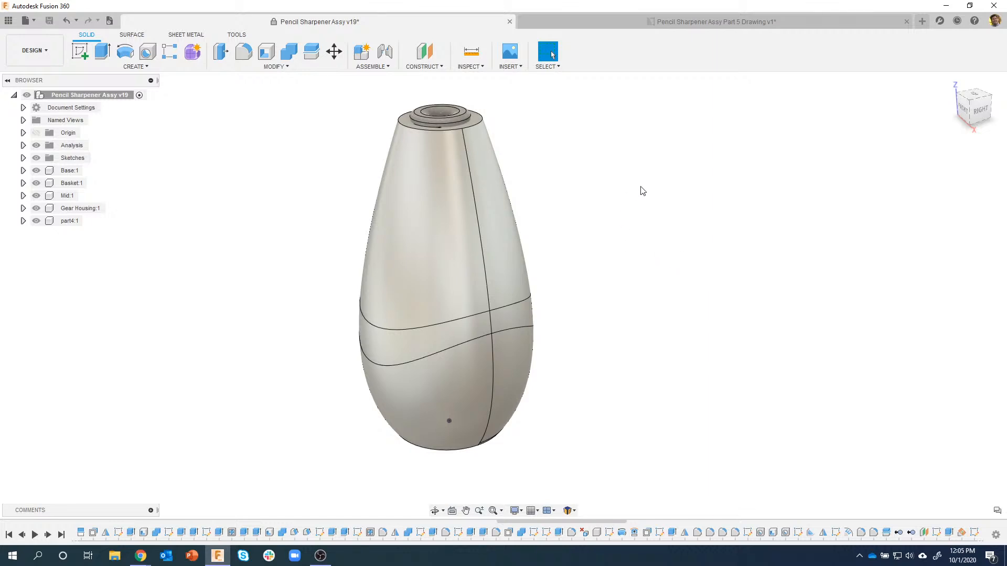
middle_click_drag(610, 147, 581, 187, "shift")
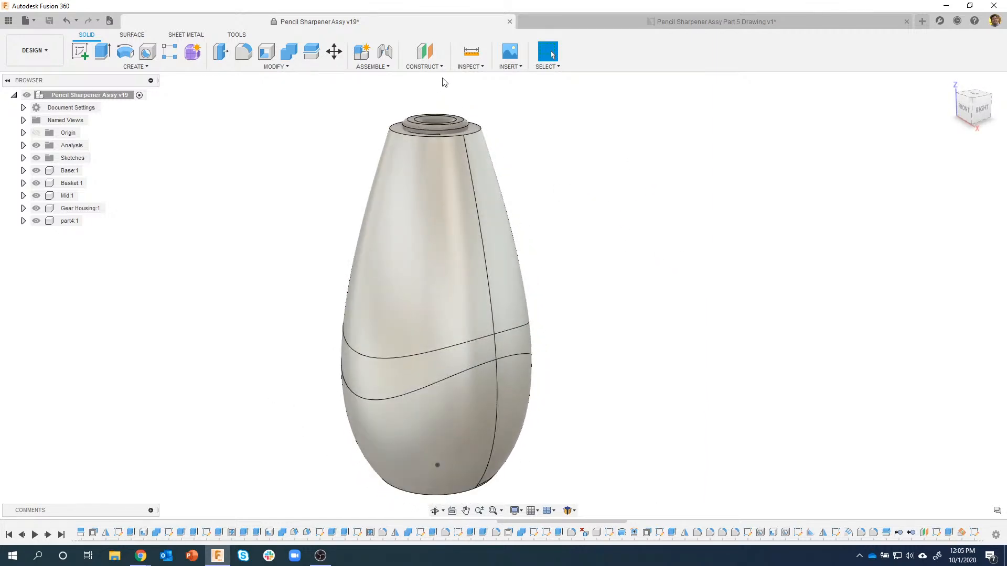
left_click(468, 67)
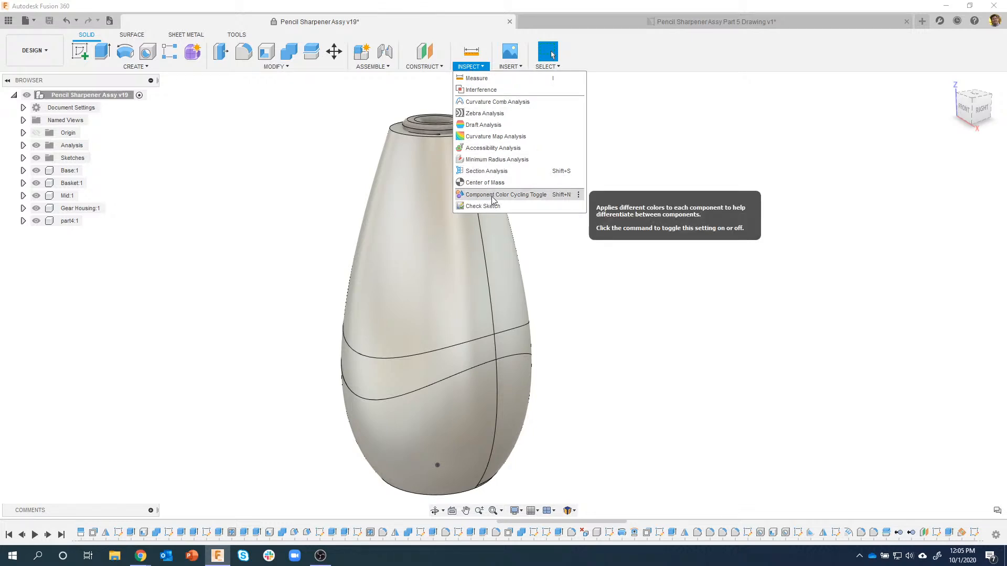
left_click(529, 197)
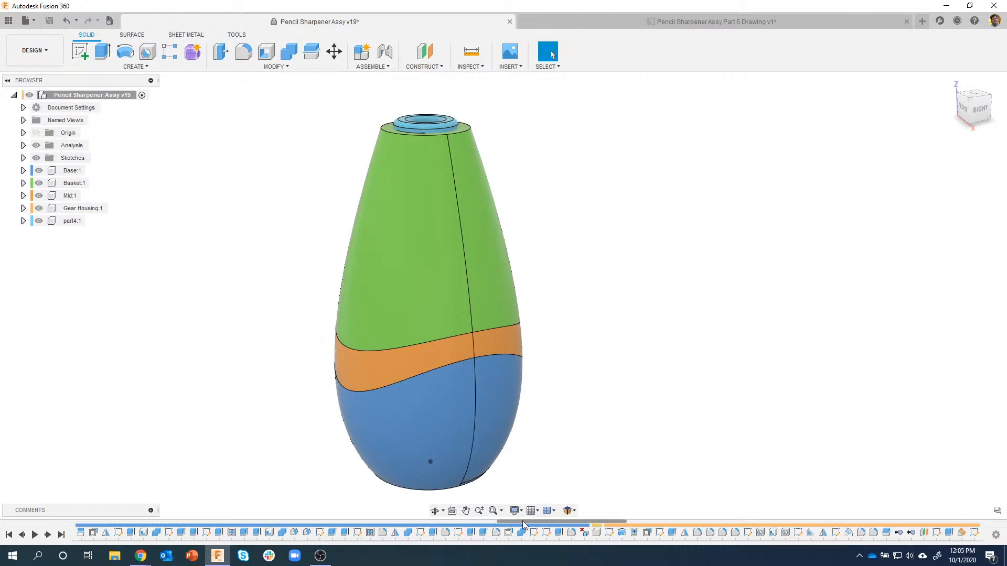
Step: Look through the whole timeline to see which color-coded features belong to which component
left_click_drag(522, 521, 214, 521)
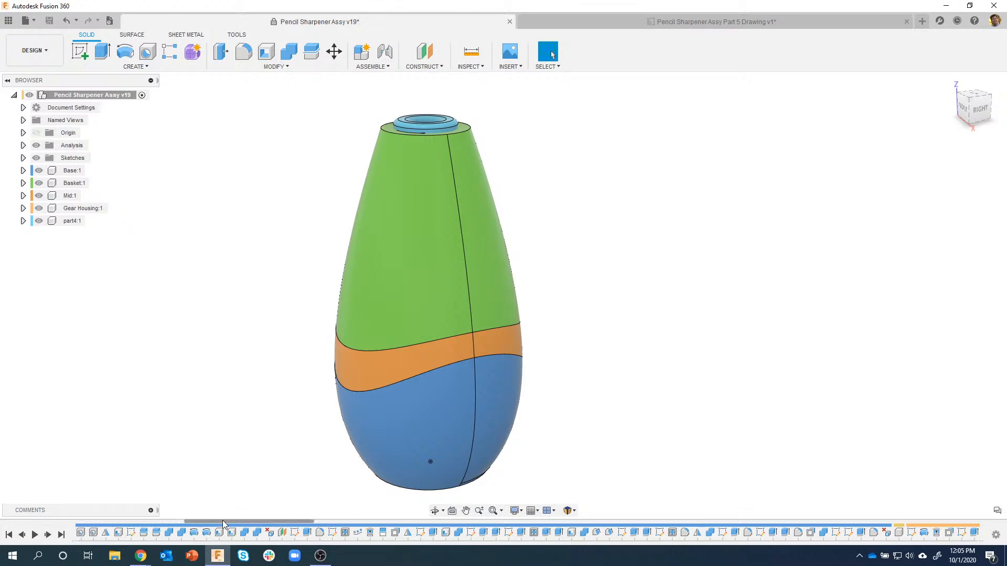
left_click_drag(228, 522, 673, 522)
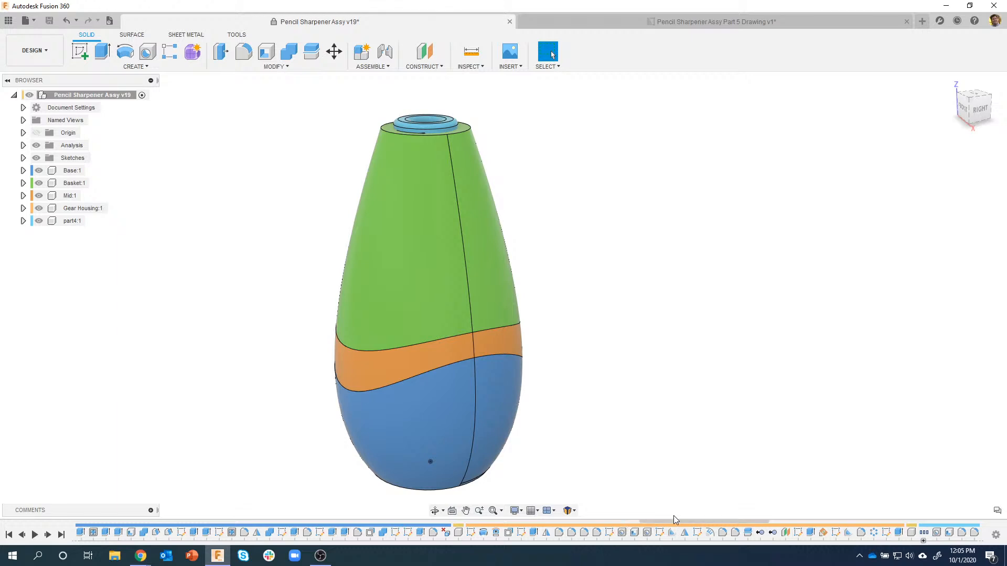
left_click_drag(762, 516, 907, 512)
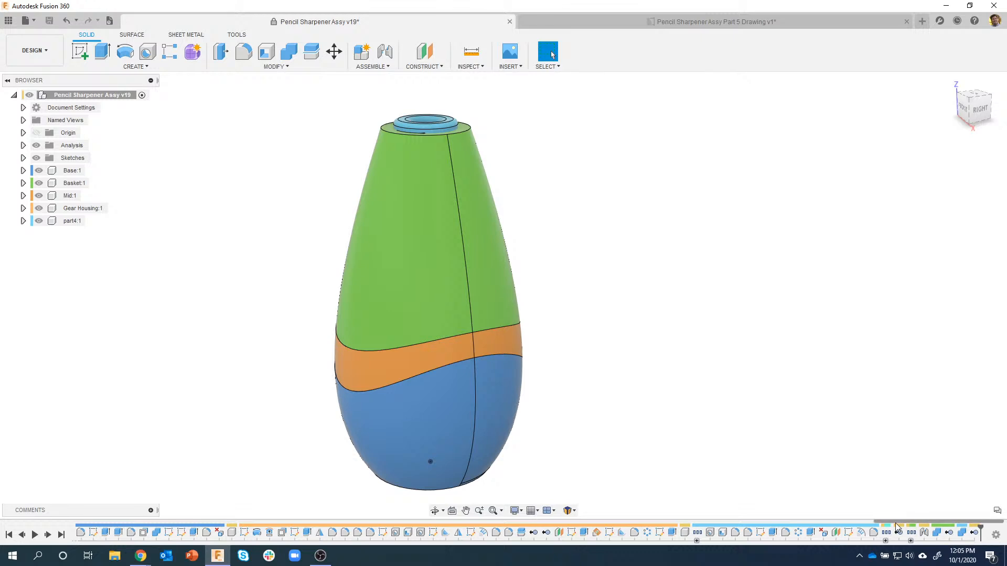
left_click_drag(886, 522, 26, 520)
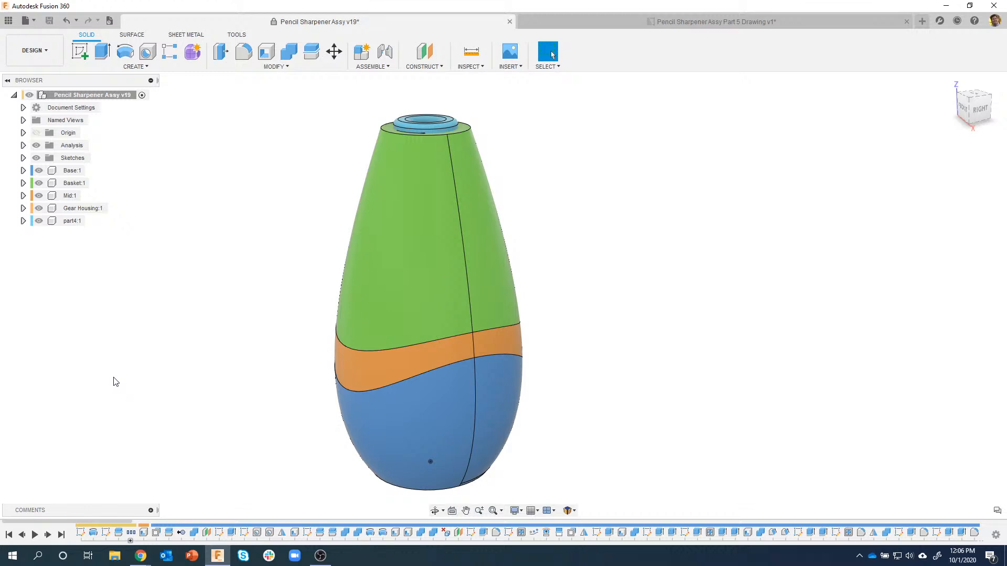
Step: Switch component color cycling off and back on to compare the two displays
left_click(482, 67)
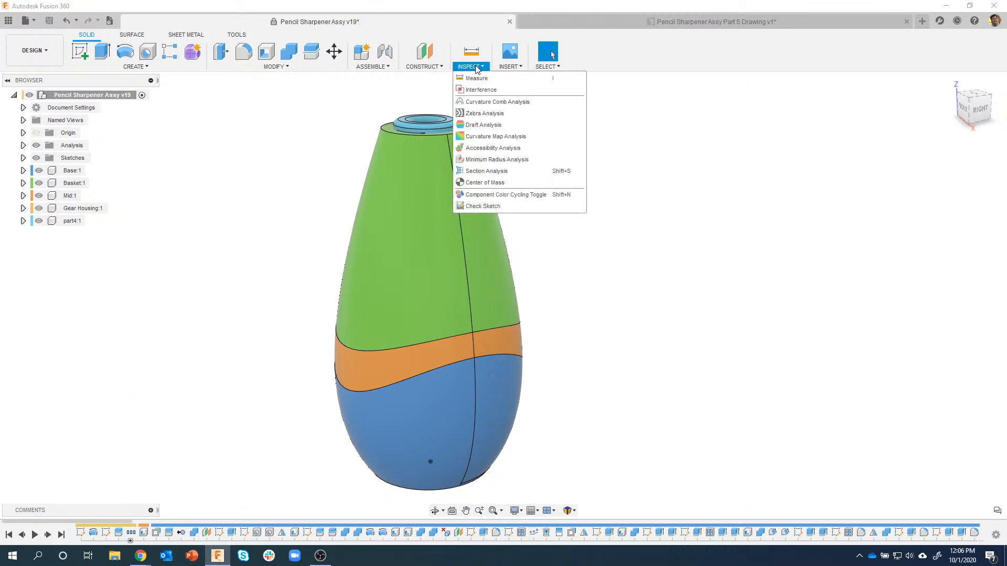
left_click(514, 197)
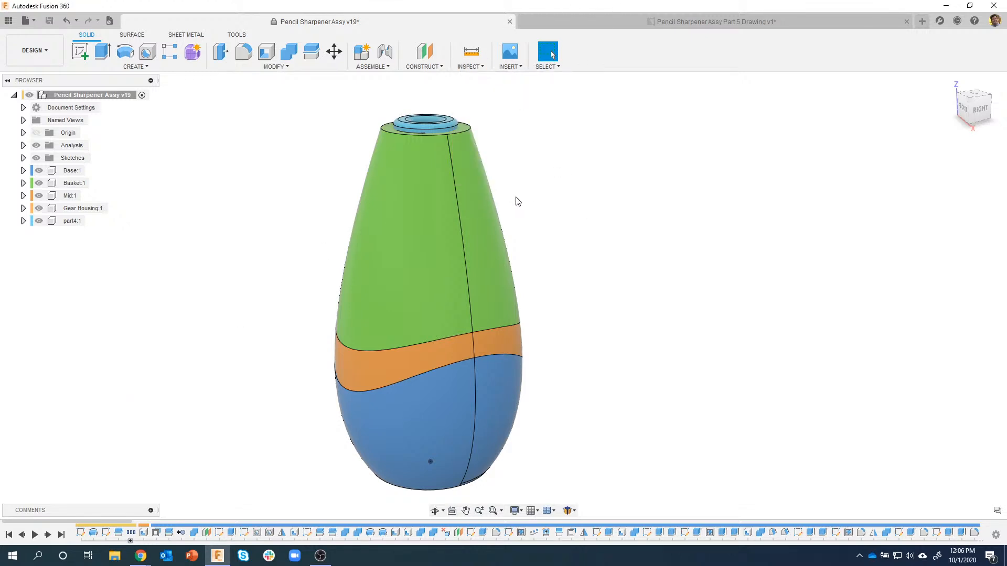
left_click(477, 66)
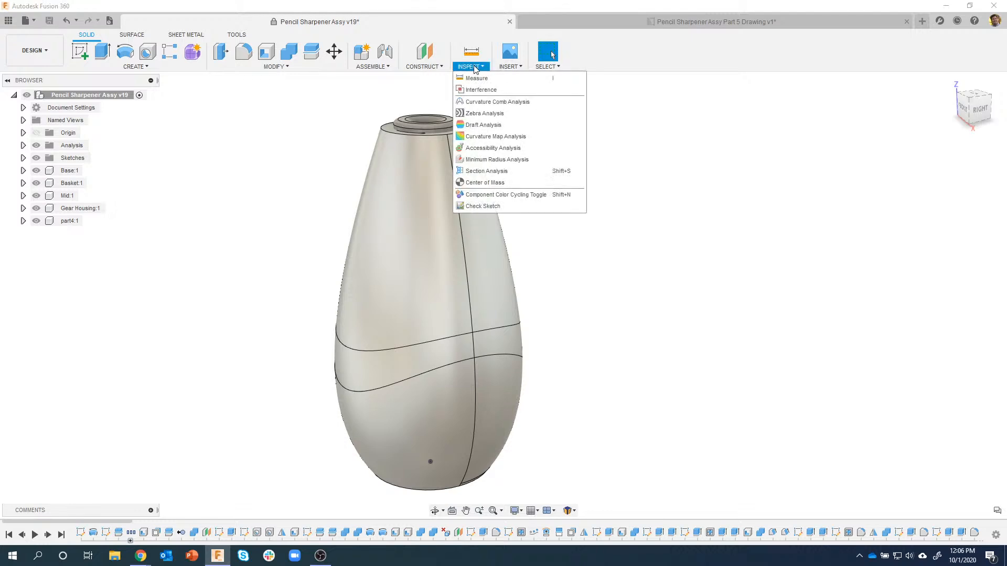
left_click(509, 195)
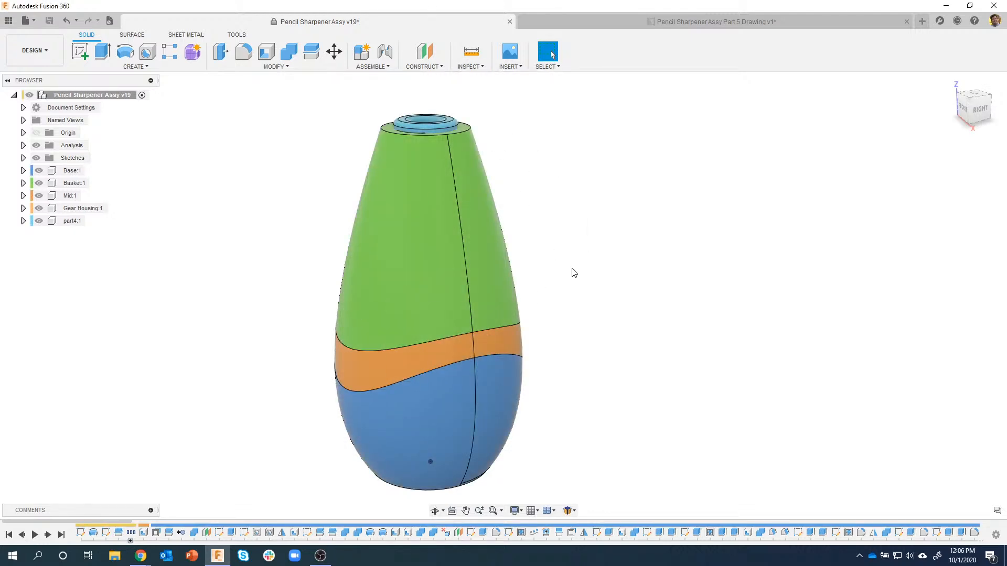
Step: Measure the distance between the flat top face of the Basket and the top rim face of part4
scroll(568, 126, "up", 5)
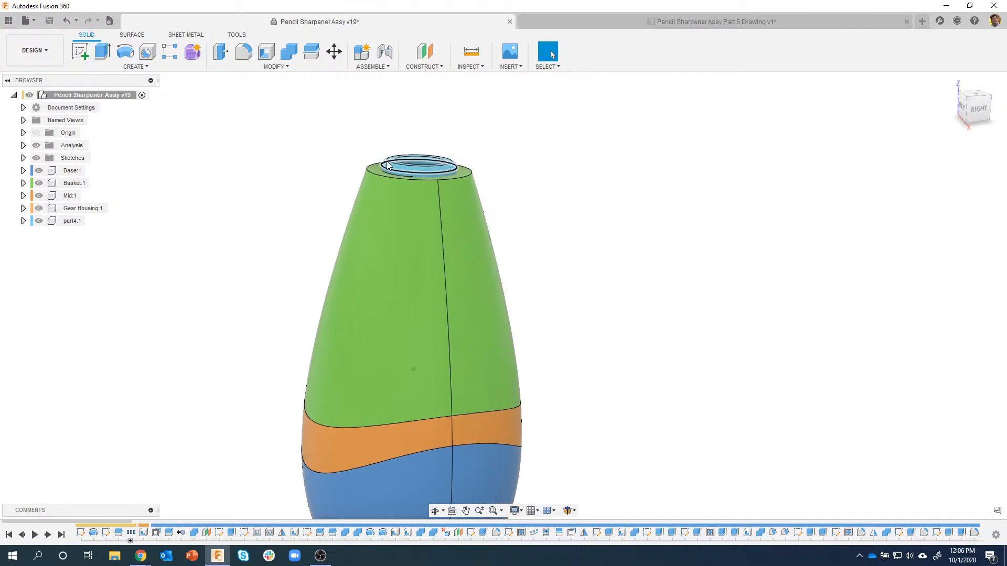
middle_click_drag(330, 157, 350, 169, "shift")
scroll(350, 169, "up", 2)
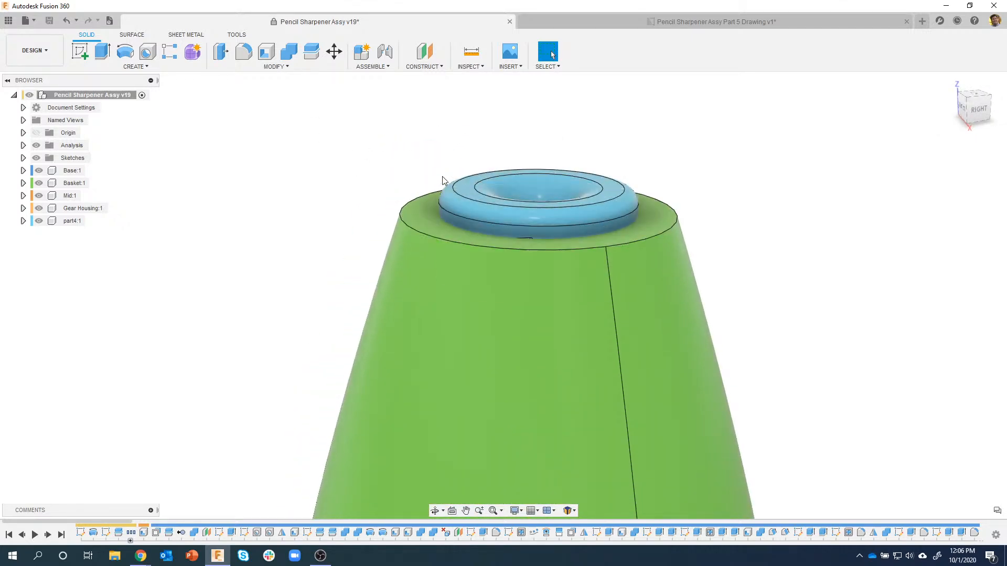
middle_click_drag(372, 152, 374, 156, "shift")
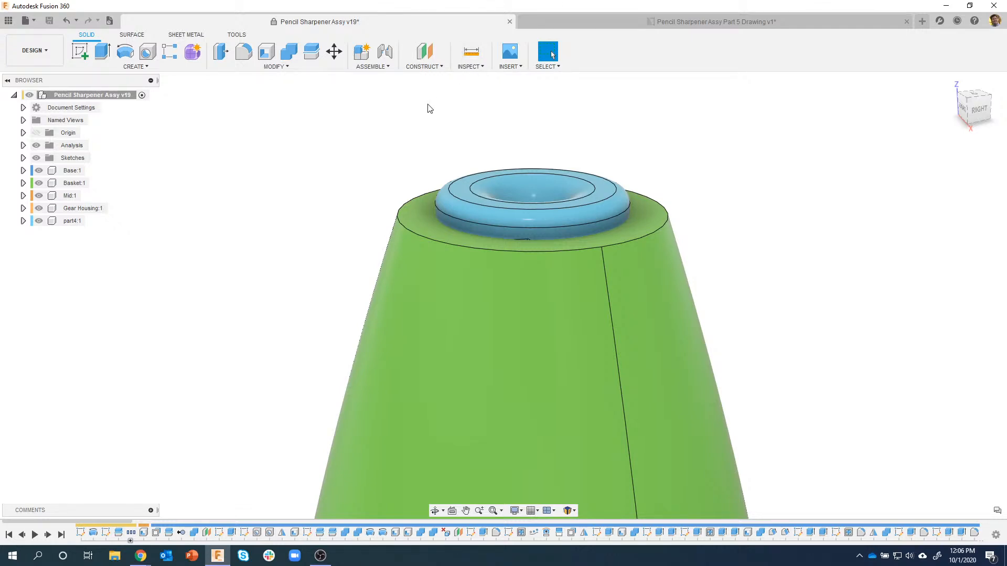
left_click(473, 66)
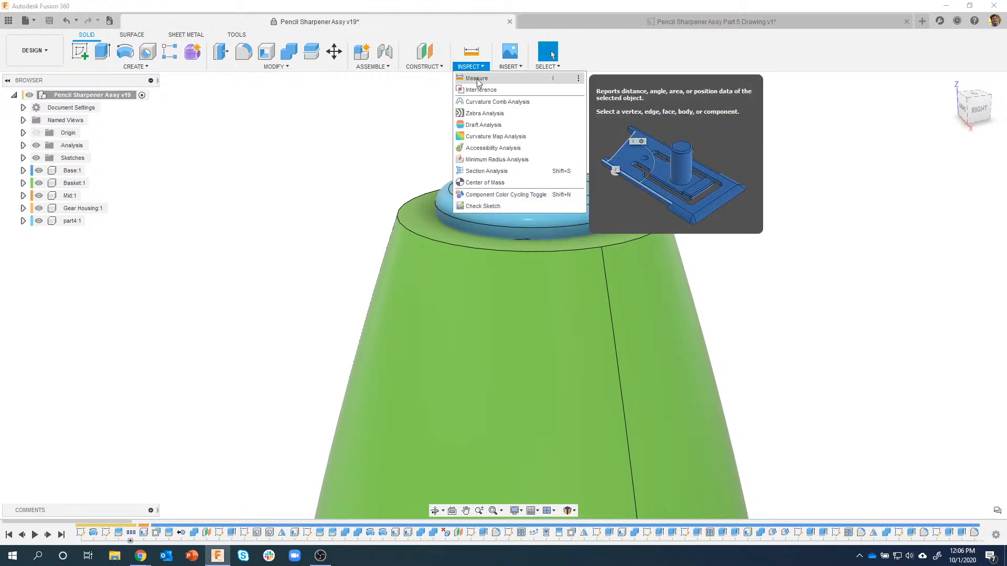
left_click(352, 144)
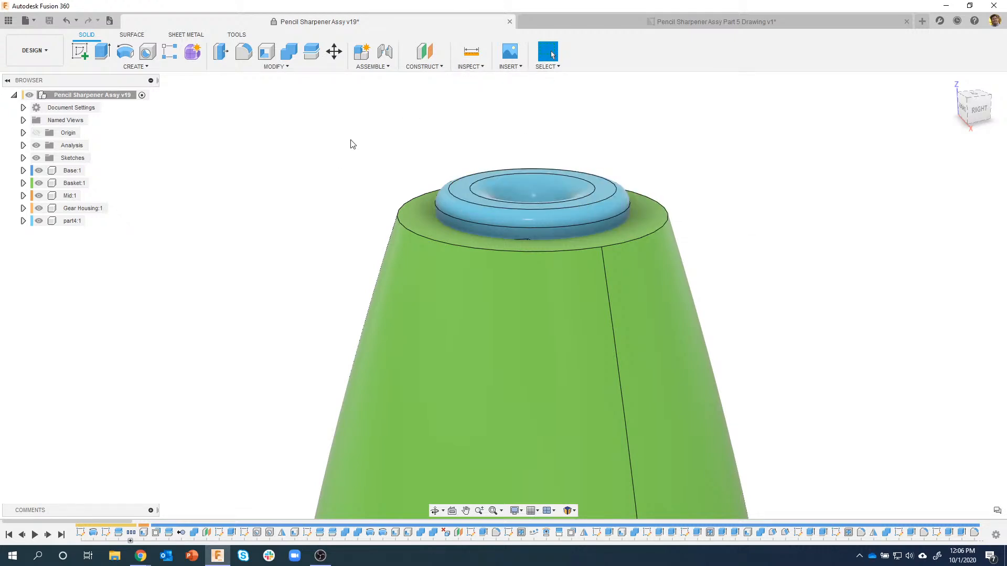
left_click(474, 53)
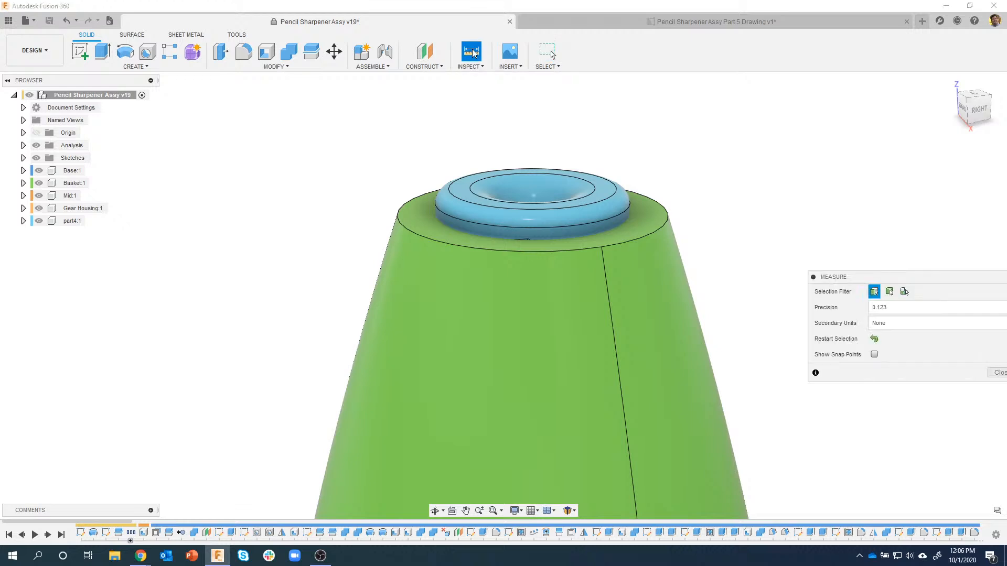
left_click_drag(885, 278, 884, 123)
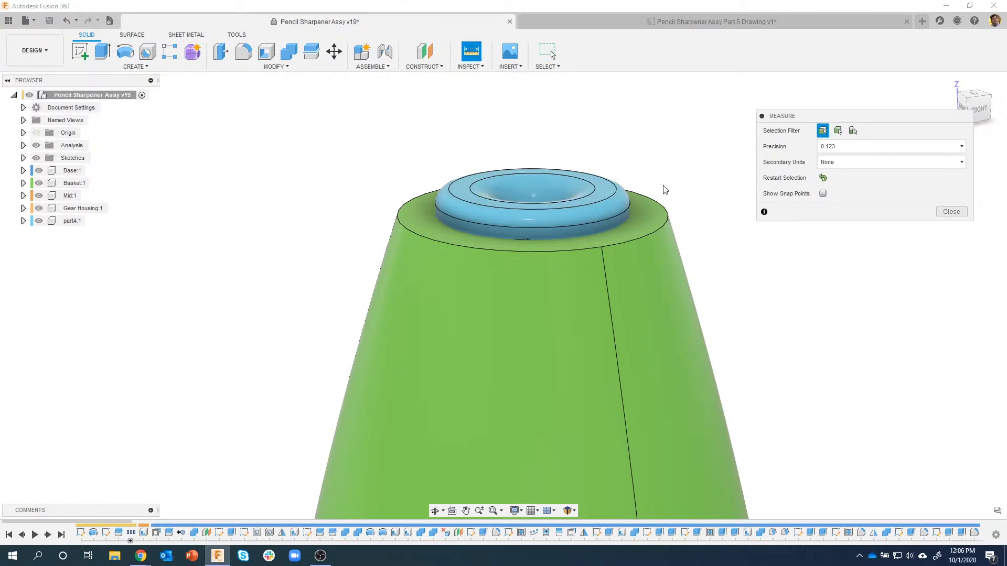
left_click(470, 67)
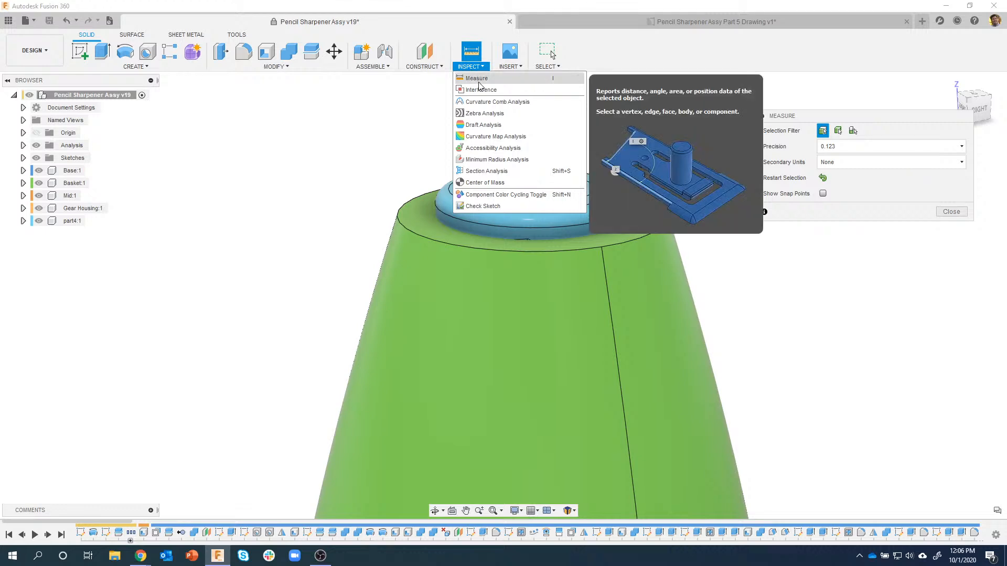
left_click(332, 116)
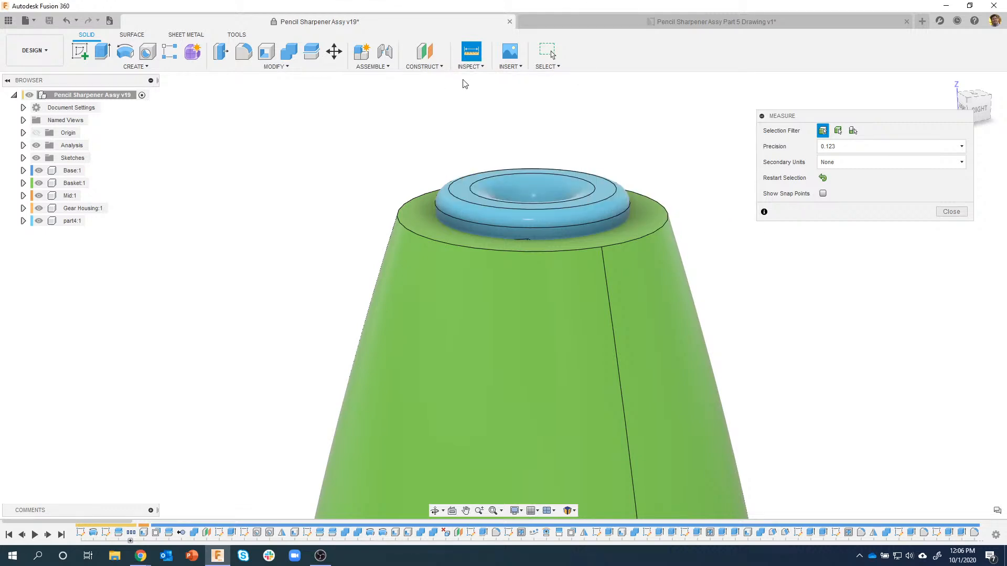
left_click(471, 66)
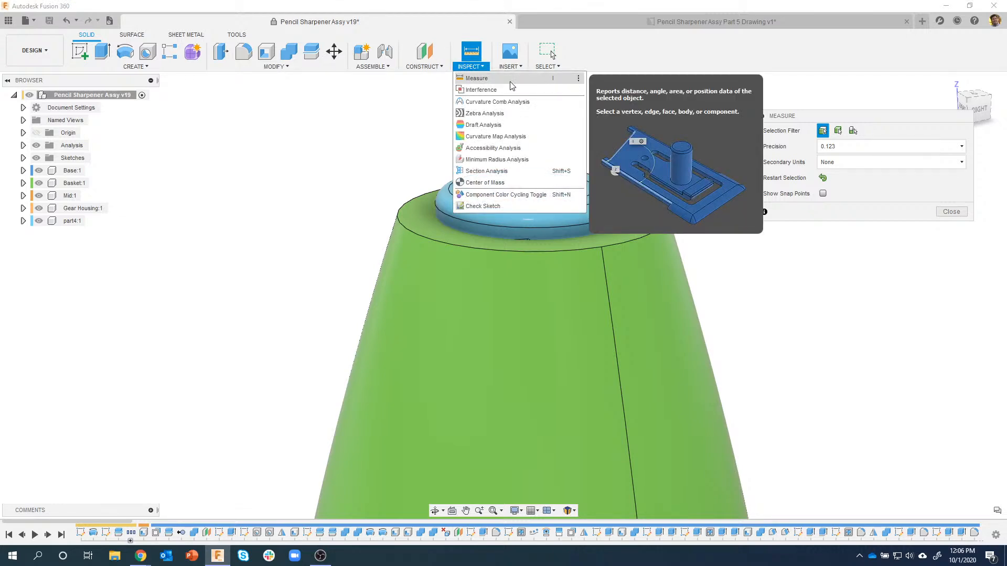
left_click(370, 120)
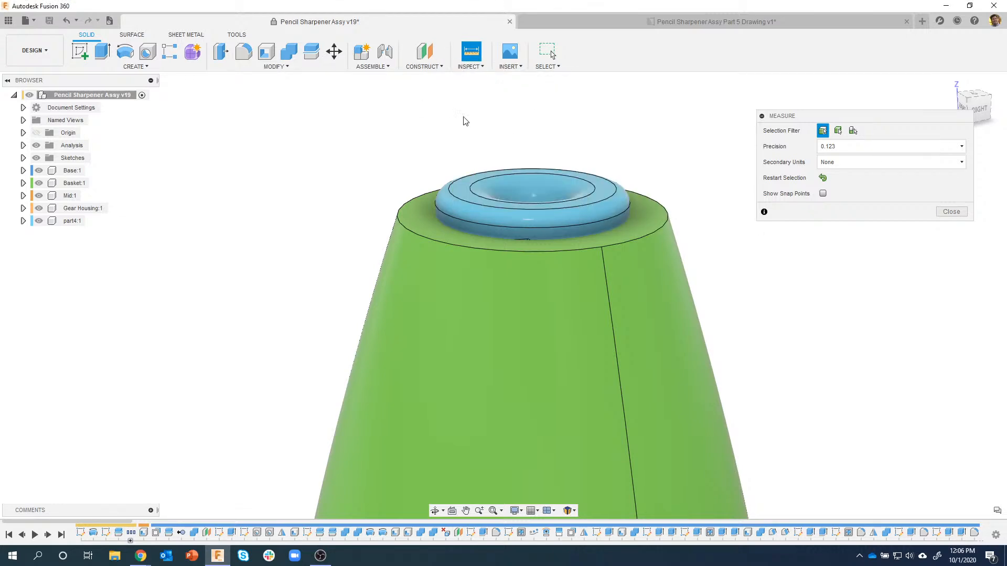
left_click(420, 217)
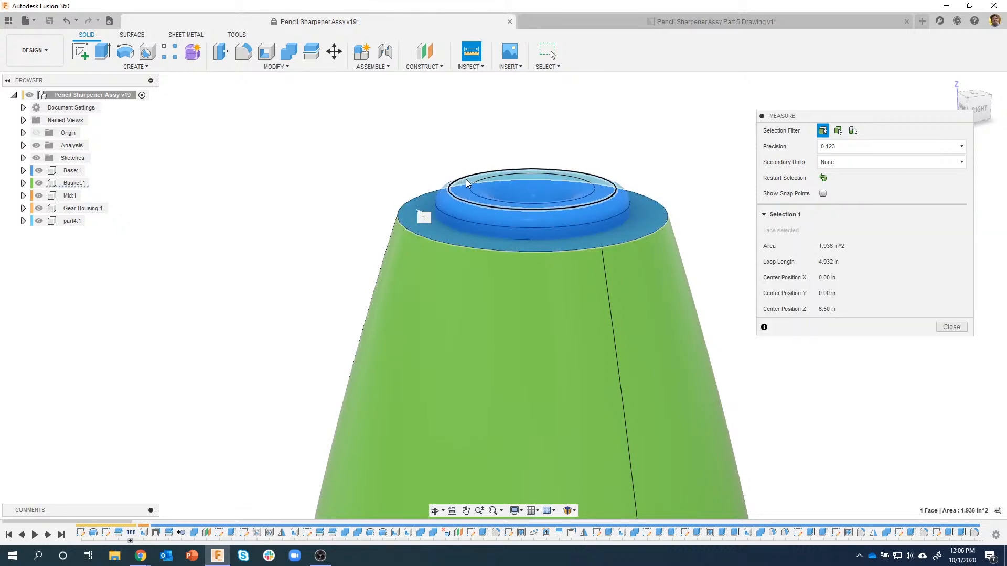
left_click(466, 186)
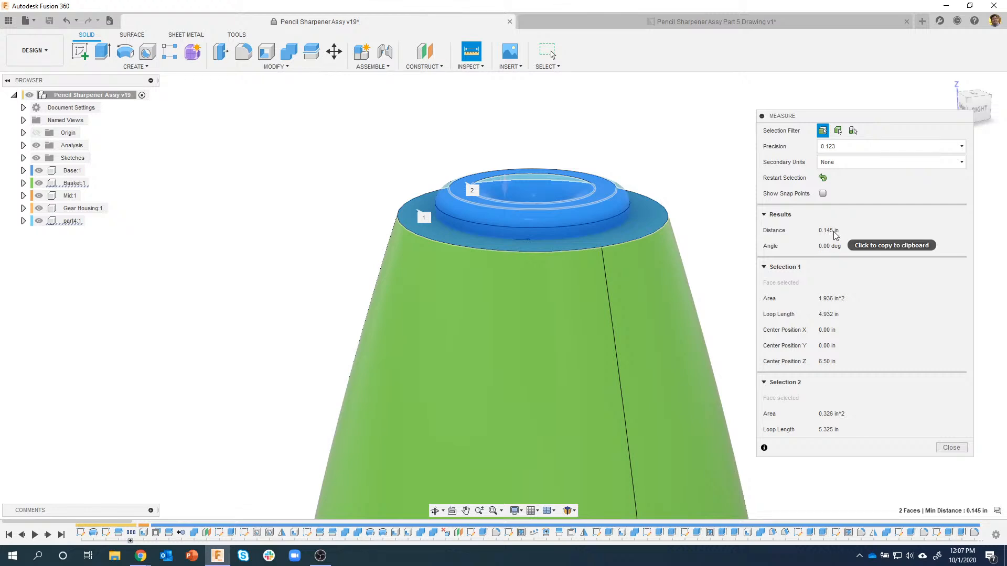
Step: Copy the measured distance to the clipboard and close the Measure tool
left_click(834, 236)
left_click(830, 233)
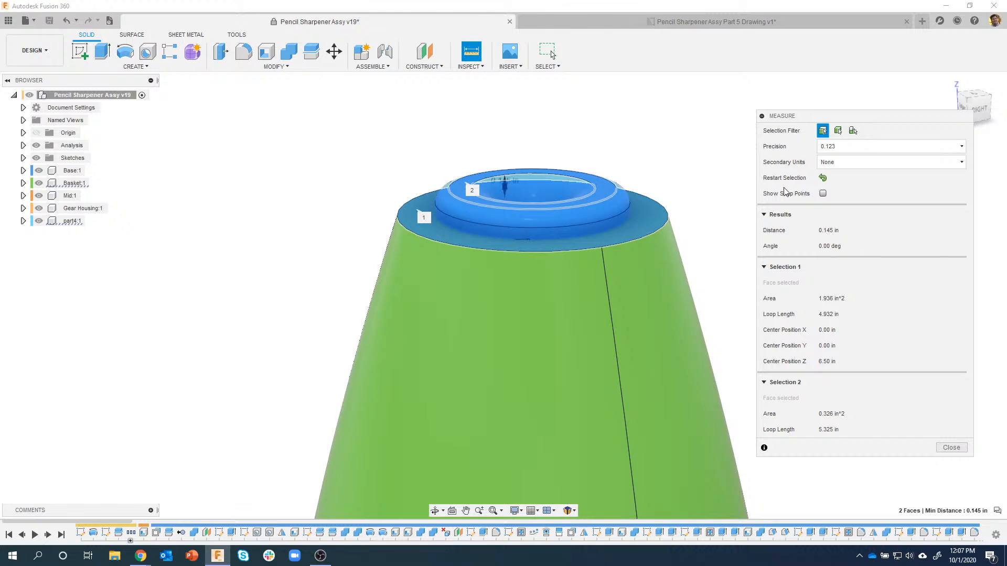
left_click(952, 449)
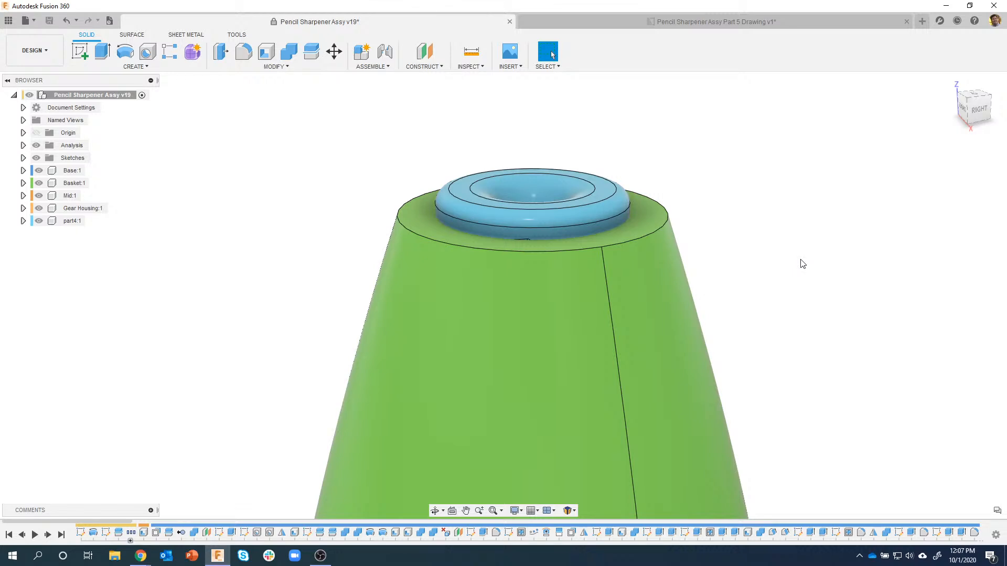
Step: Edit the first sketch in the timeline and set the profile's overall height to 6.5 in + 0.145 in
scroll(298, 258, "down", 5)
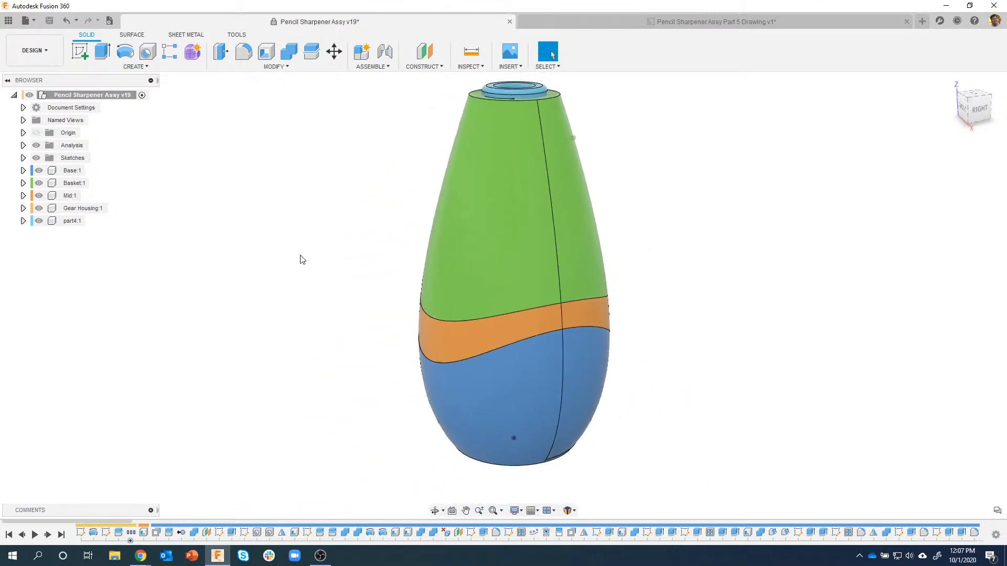
double_click(80, 534)
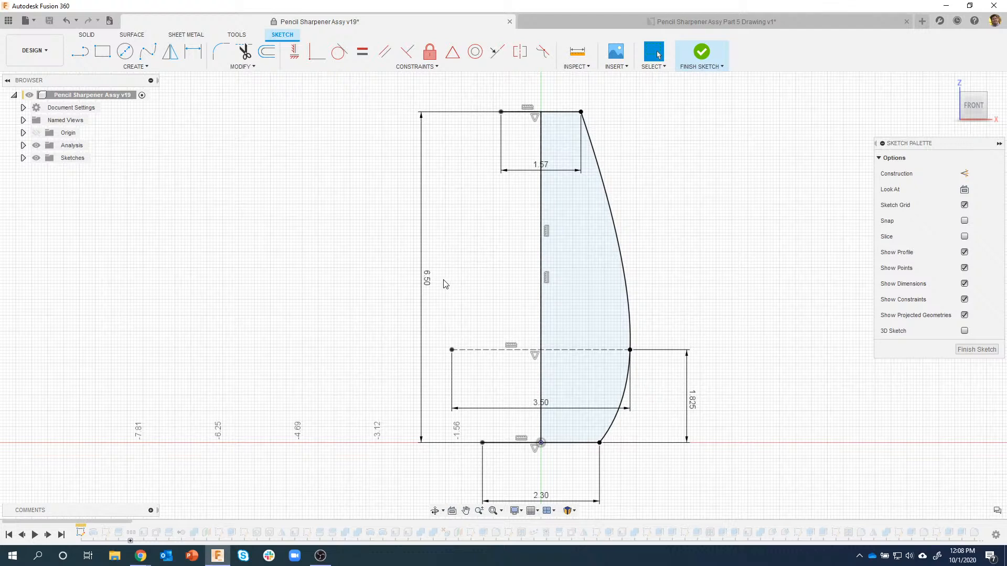
double_click(429, 279)
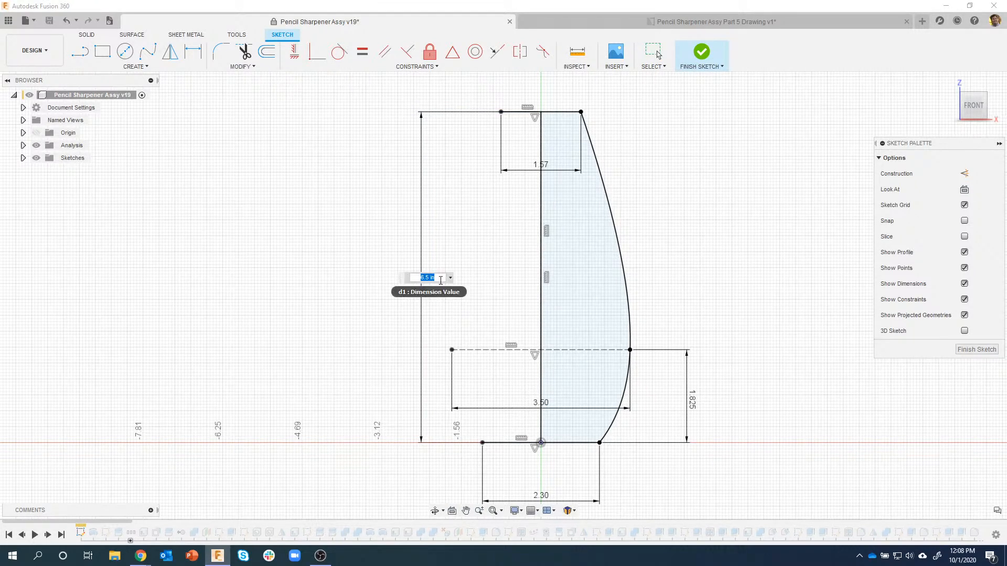
left_click(441, 278)
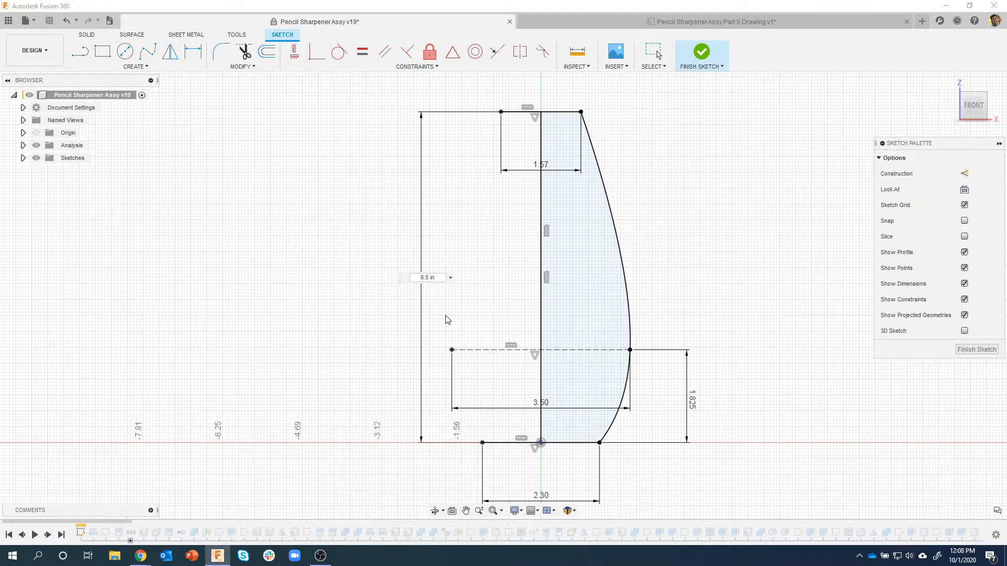
type("+ 0.145 in")
key("Return")
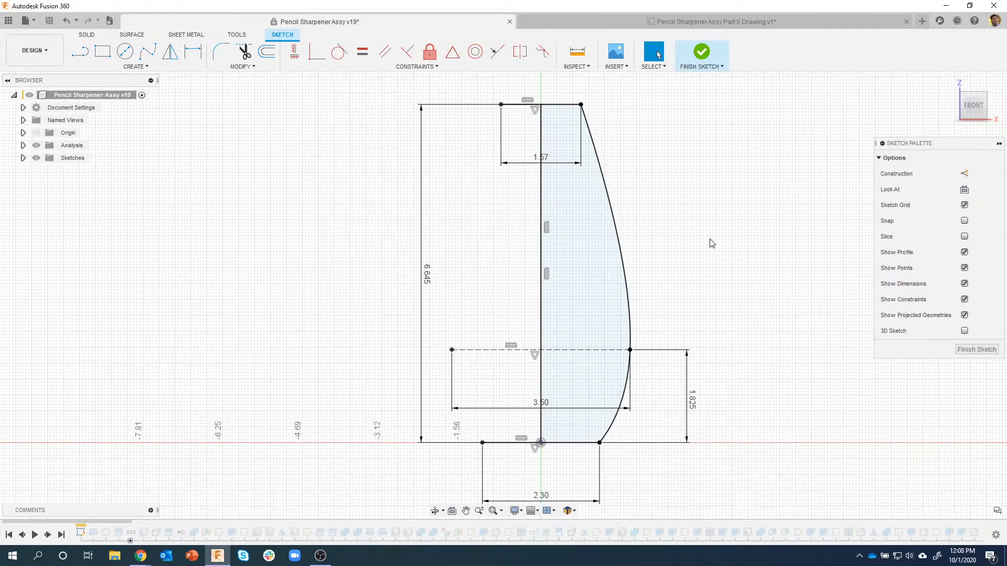
Step: Undo and redo the height change to compare the two profiles, and finish the sketch
left_click(66, 20)
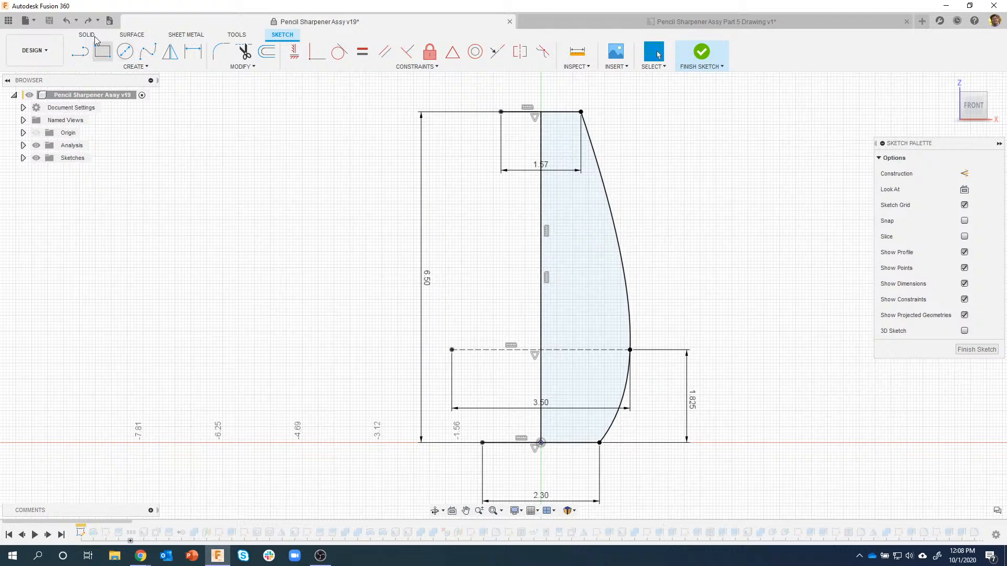
left_click(86, 23)
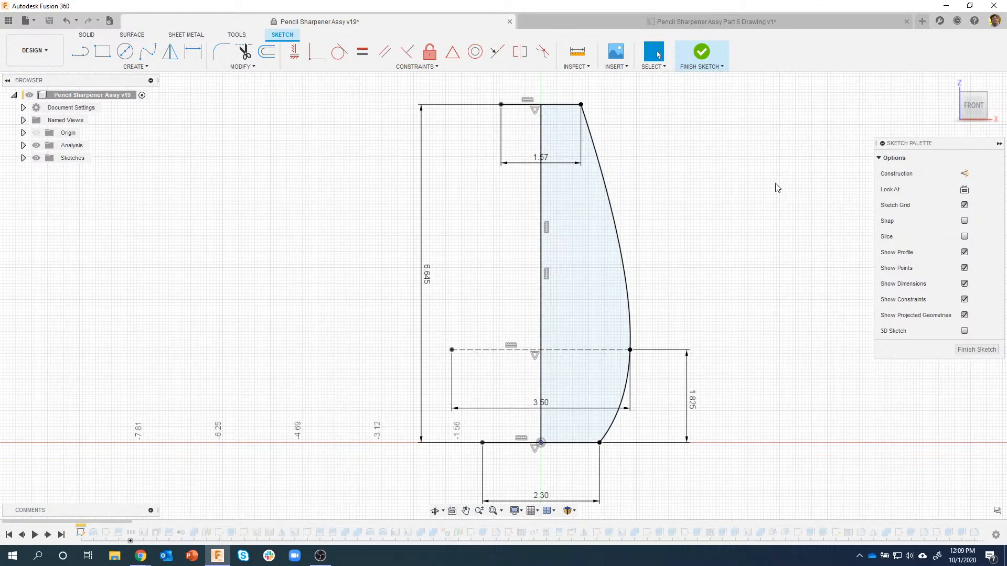
left_click(702, 53)
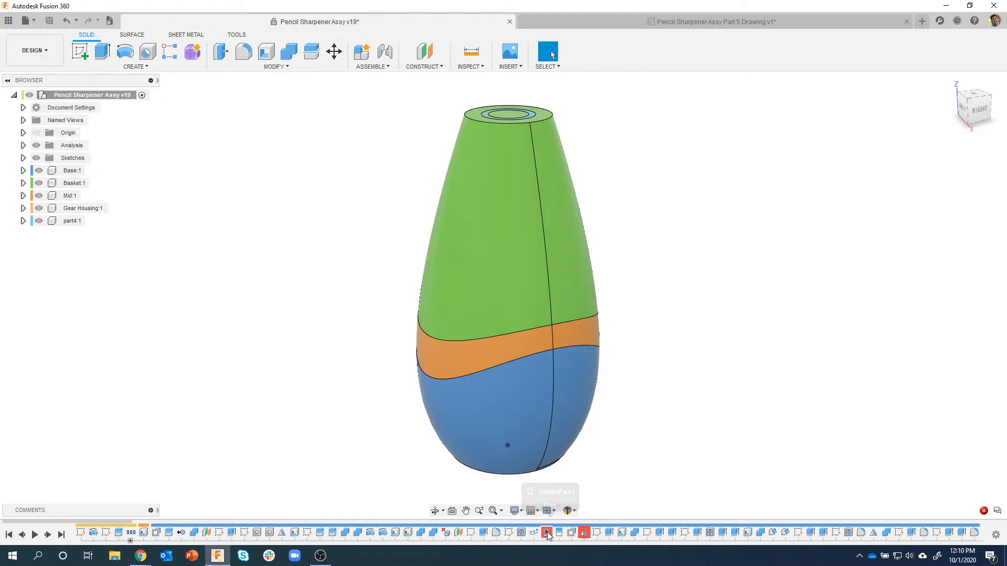
Step: Isolate the Base component and roll the history marker to the ReplaceFace1 feature flagged with an error
right_click(74, 171)
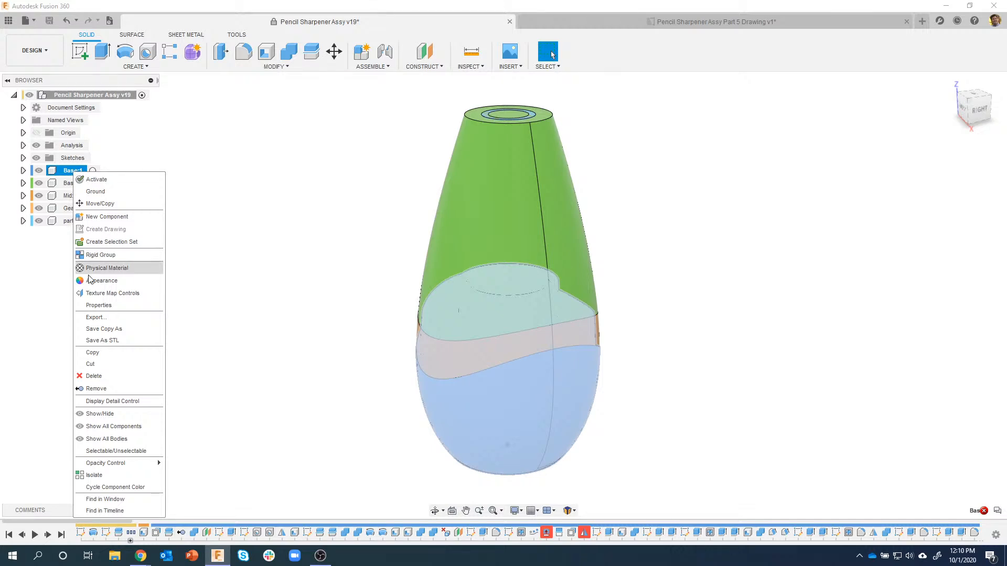
left_click(114, 474)
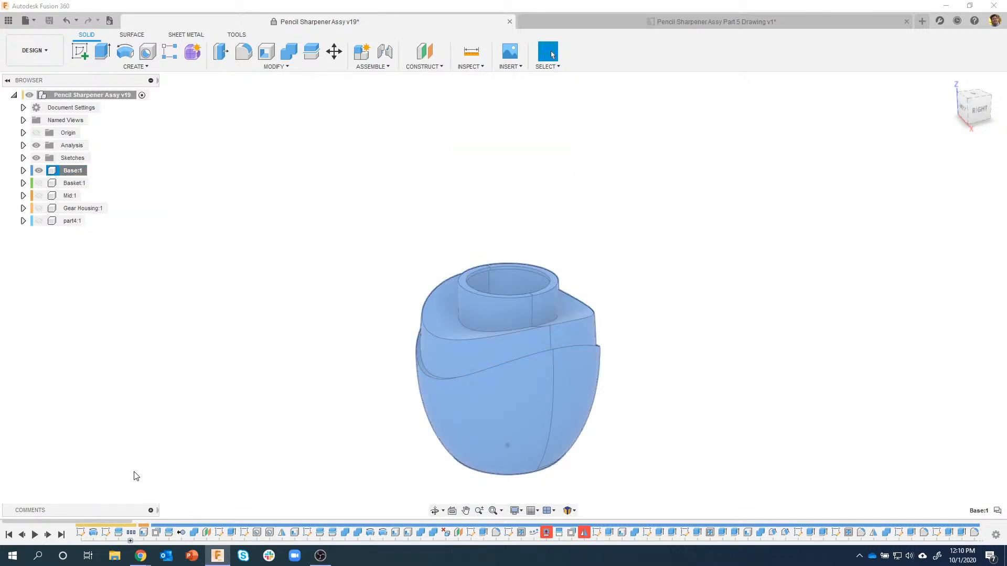
left_click(43, 184, "ctrl")
left_click(237, 190)
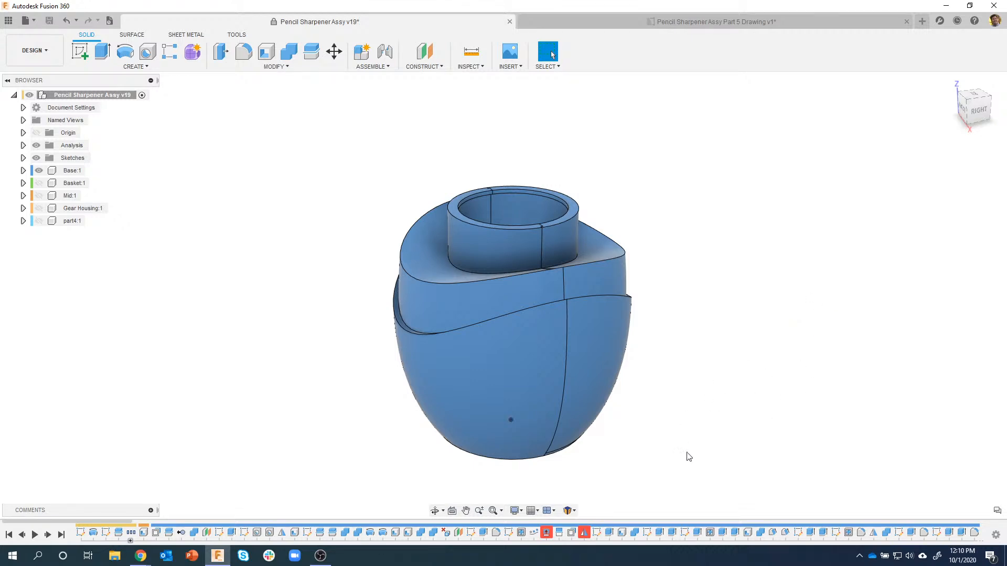
right_click(546, 534)
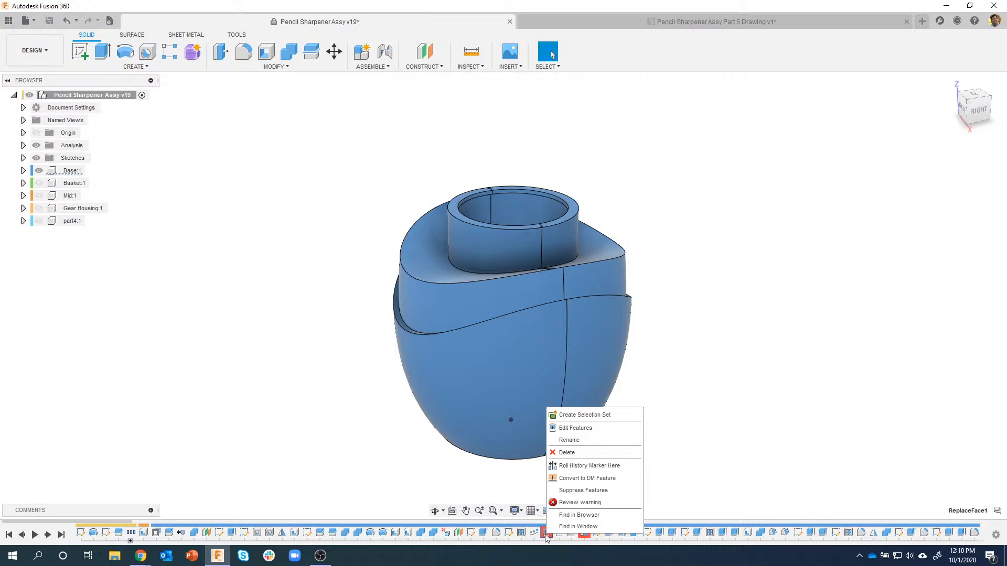
left_click(597, 468)
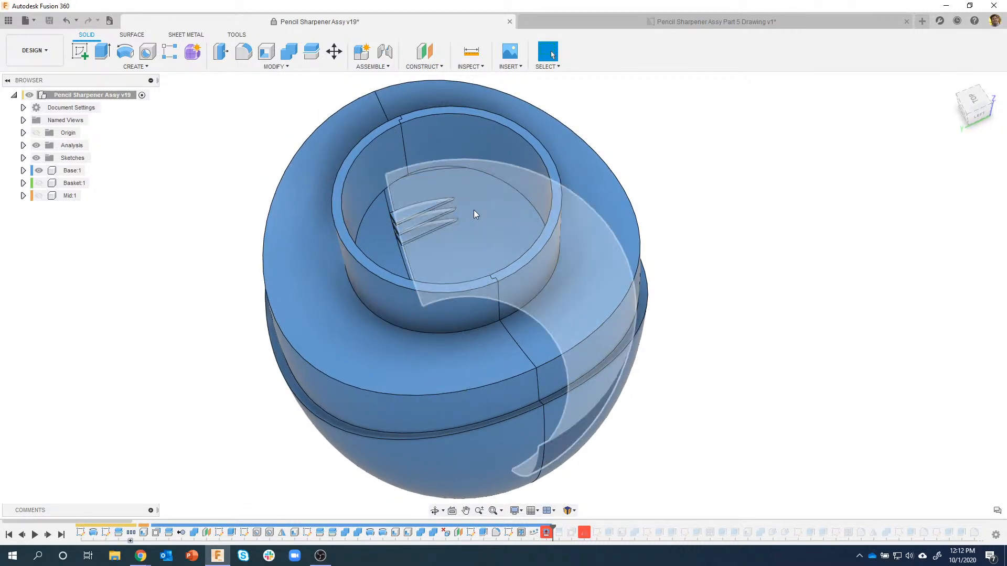
Step: Expand the Base component, examine which faces belong to the Base with floor body, and hide the Base body
left_click(474, 209)
left_click(23, 171)
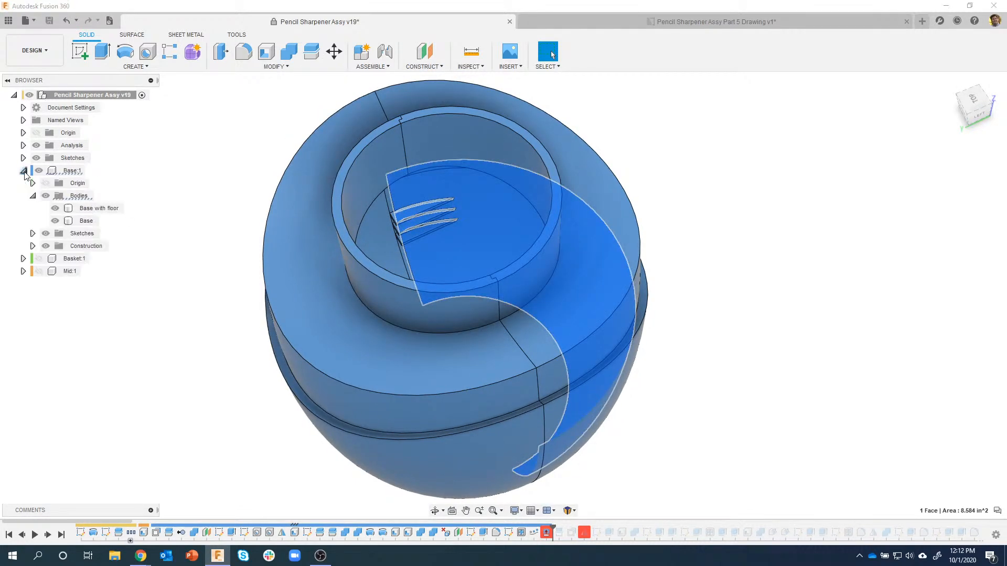
left_click(97, 209)
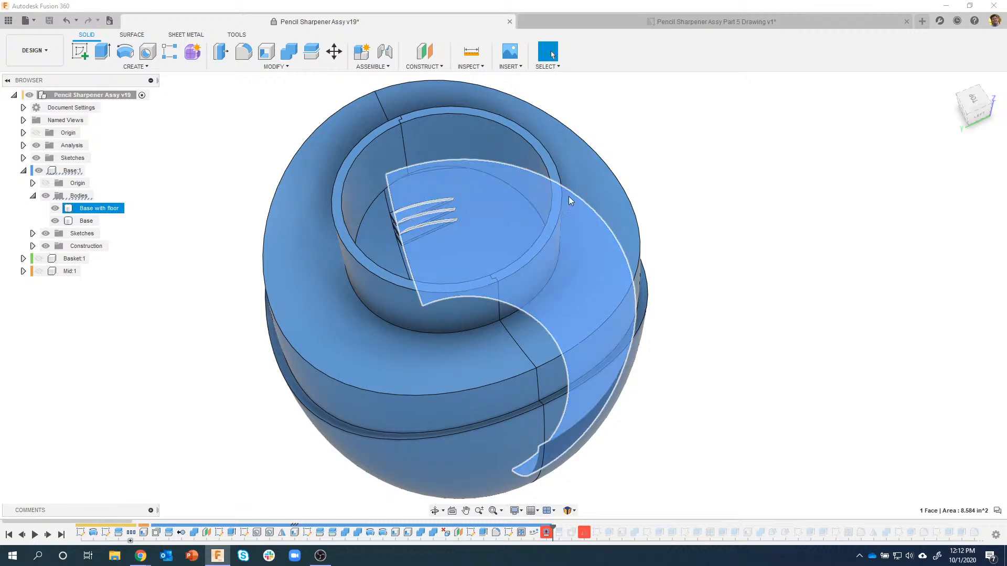
left_click(694, 198)
mouse_move(611, 244)
middle_mouse_down("shift")
mouse_move(603, 225)
mouse_move(605, 241)
middle_mouse_up("shift")
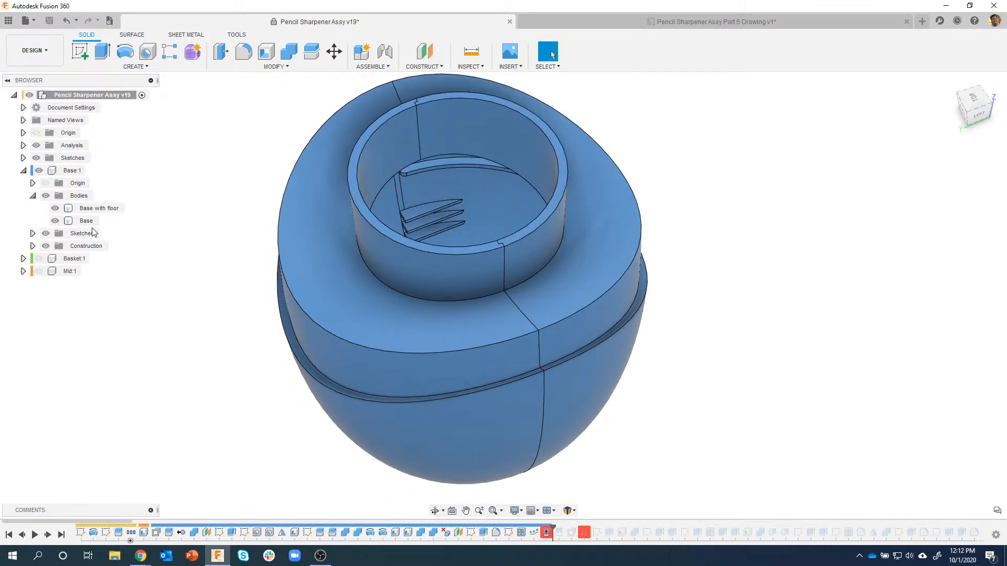
left_click(129, 208)
left_click(168, 200)
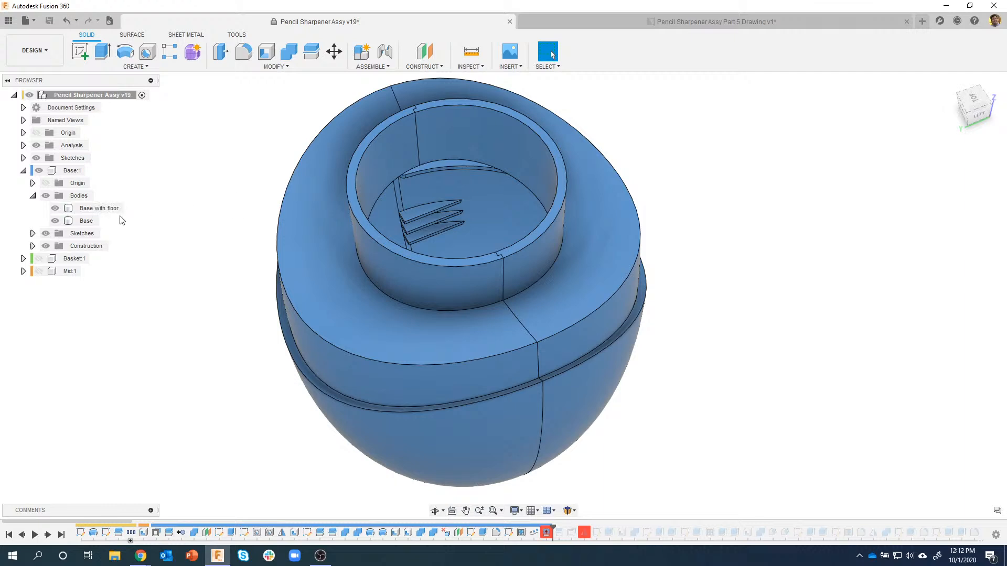
left_click(508, 135)
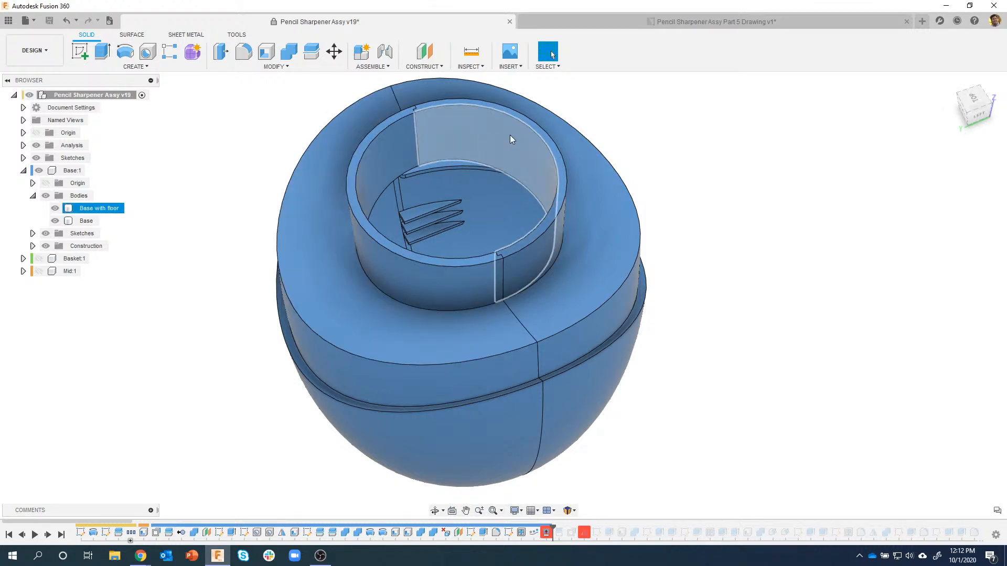
left_click(289, 142)
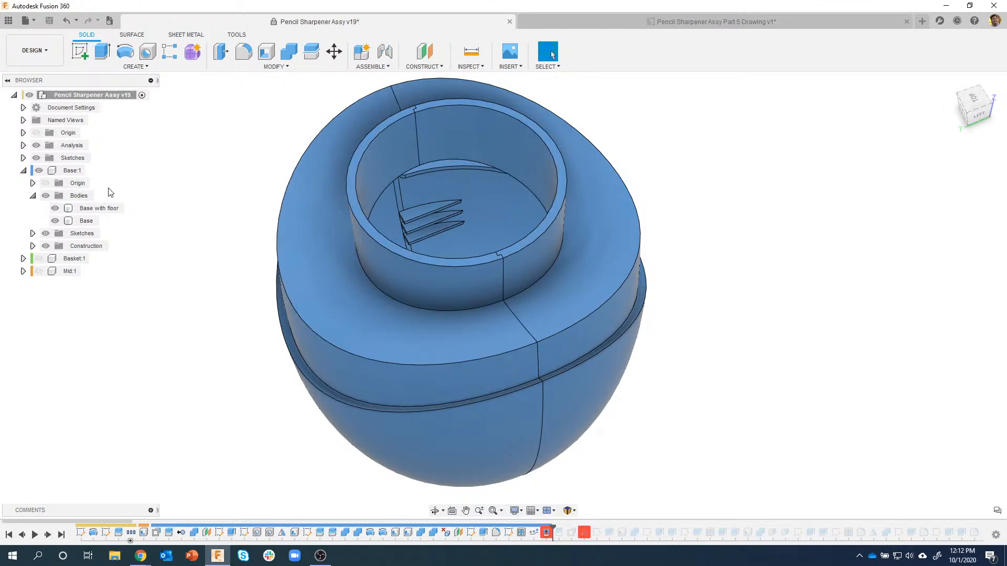
left_click(54, 220)
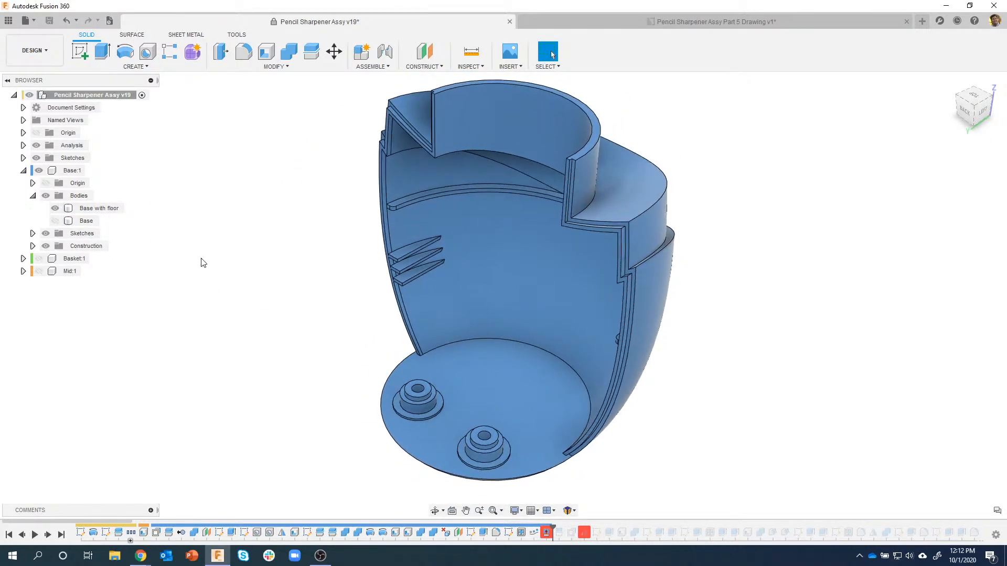
Step: Examine the joint between the three ribs and the inner wall, and review the Compute Failed error details of ReplaceFace1
scroll(386, 280, "up", 10)
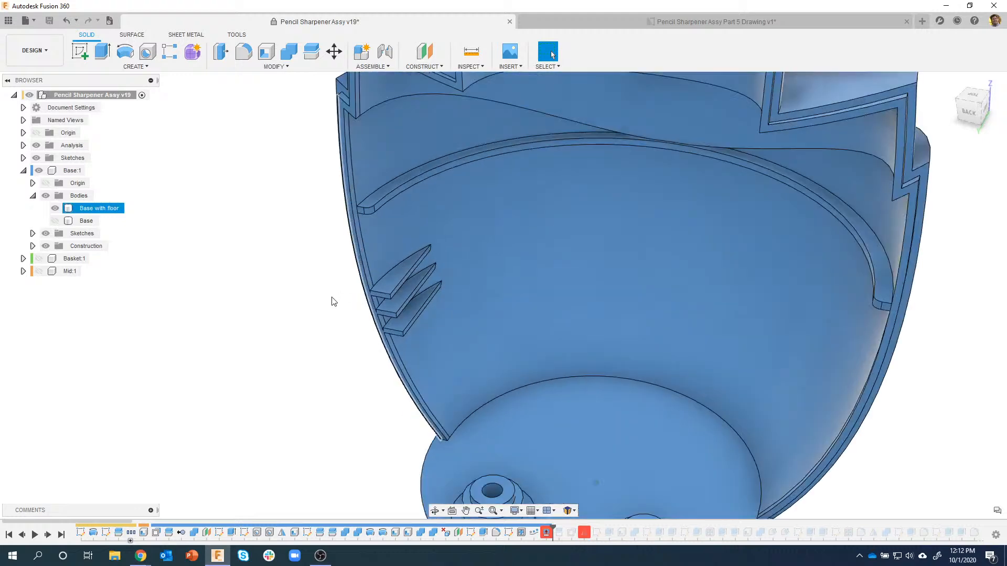
scroll(373, 317, "up", 5)
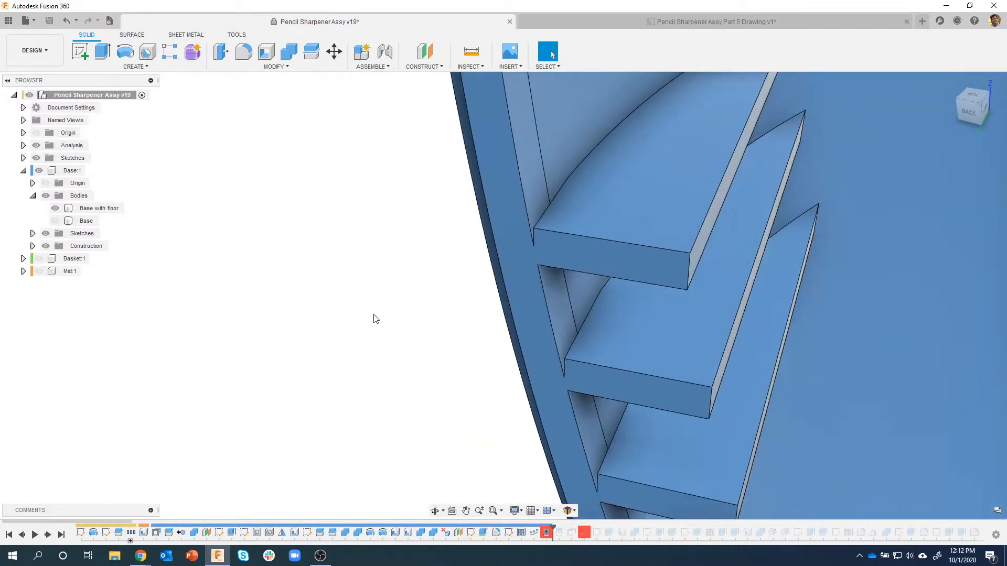
middle_click_drag(252, 401, 265, 387, "shift")
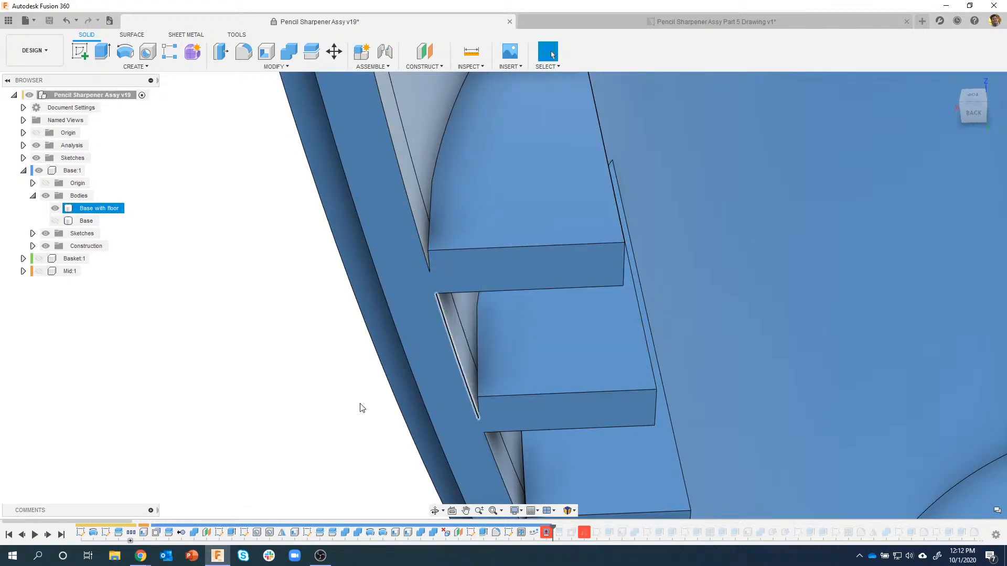
scroll(288, 407, "down", 5)
middle_click_drag(290, 404, 346, 297, "shift")
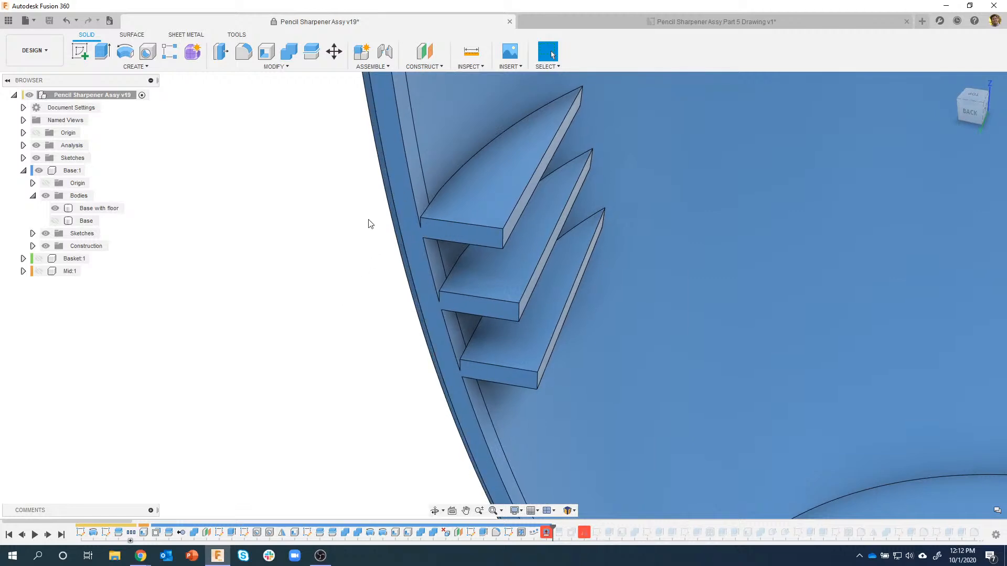
right_click(547, 533)
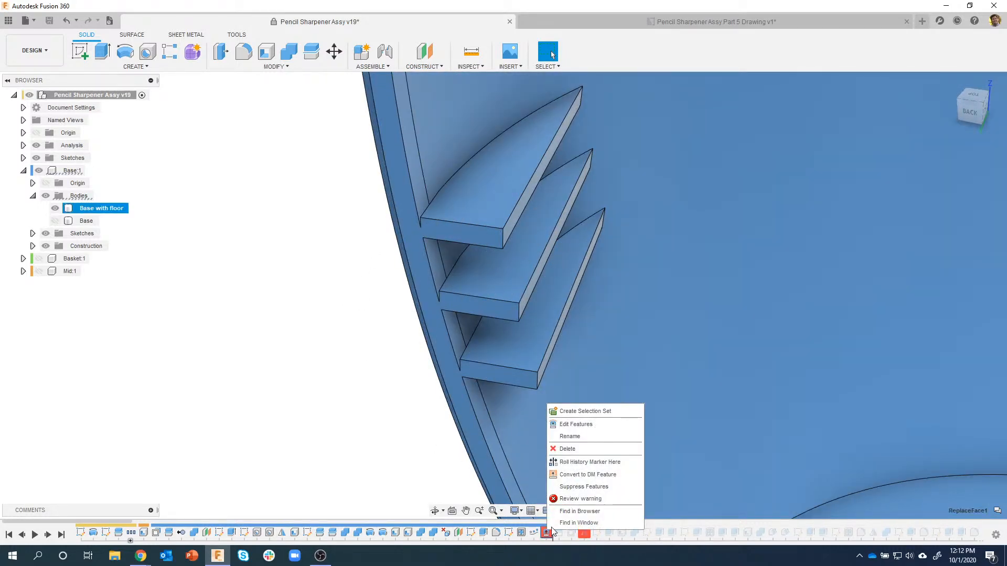
left_click(603, 499)
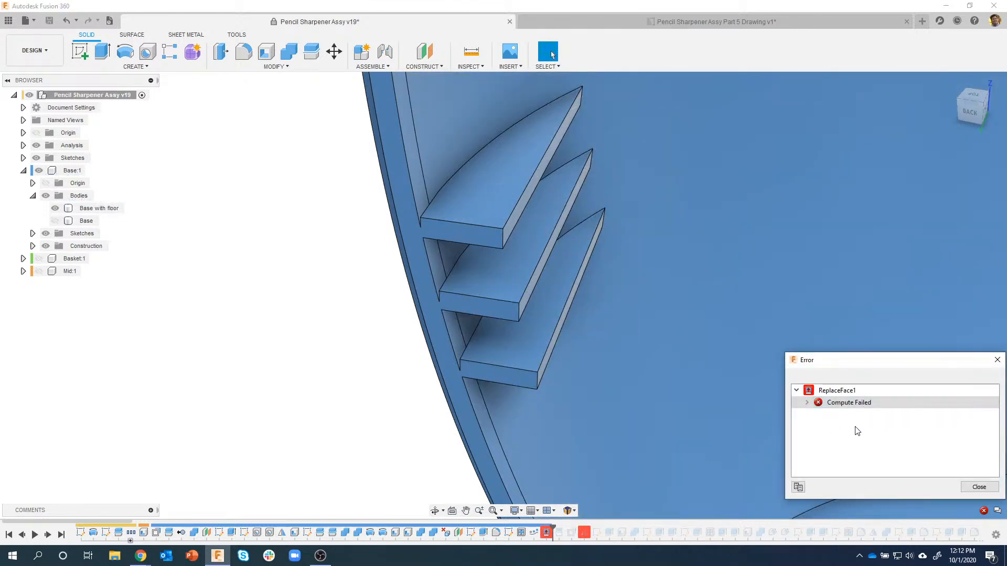
left_click(807, 403)
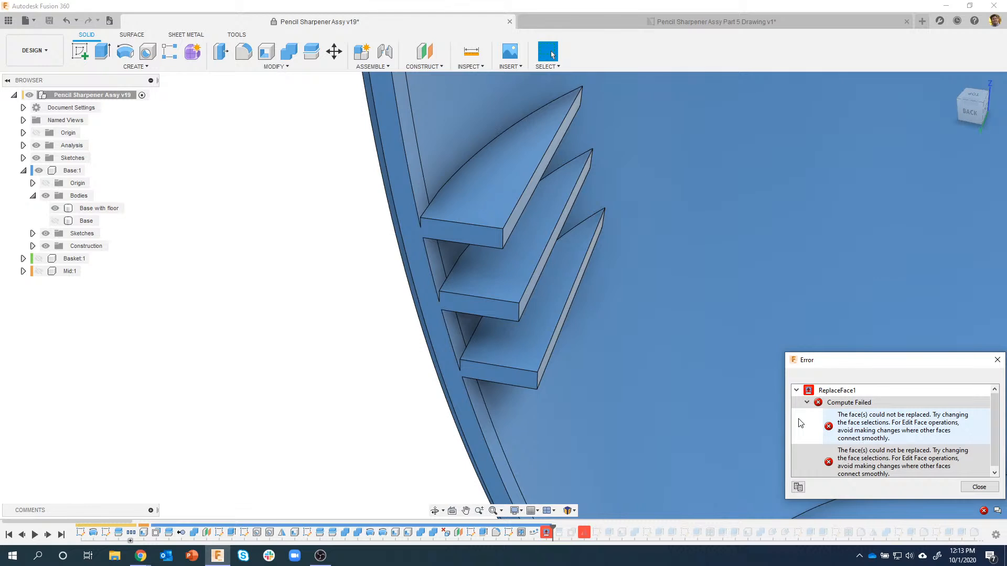
left_click(979, 488)
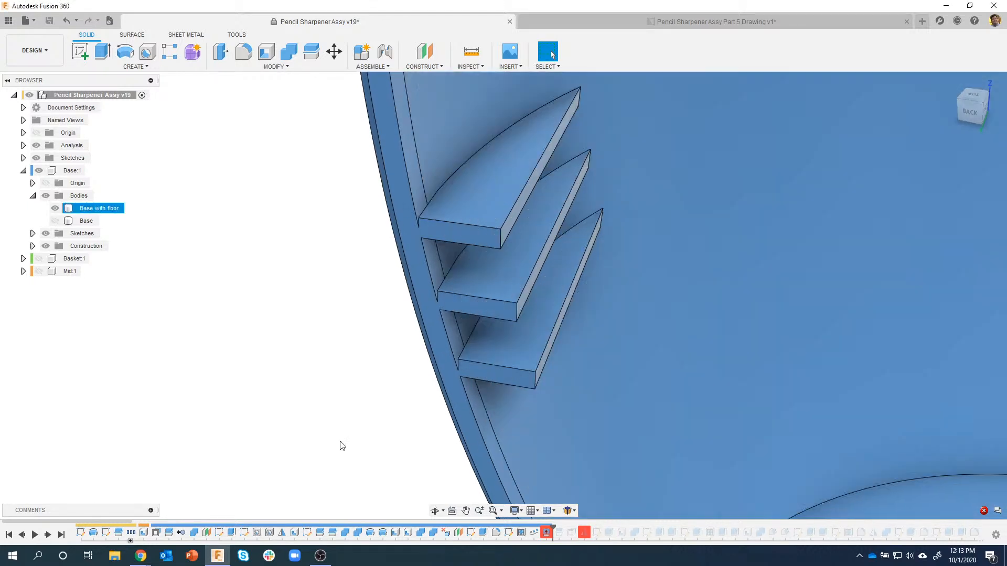
scroll(339, 441, "down", 1)
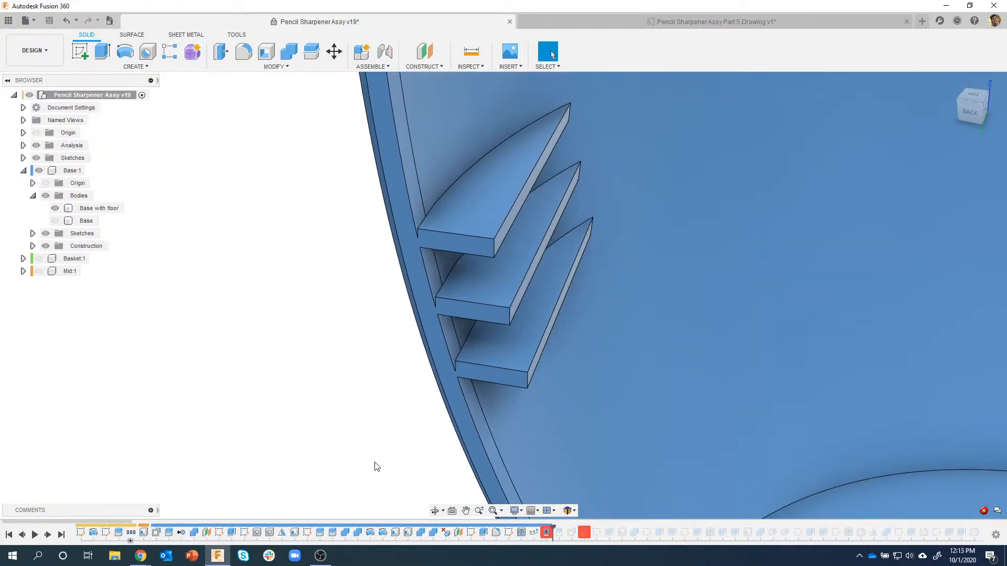
Step: Edit ReplaceFace1, clear its target faces, and choose the large inner wall face of the Base with floor body as the only target
right_click(543, 535)
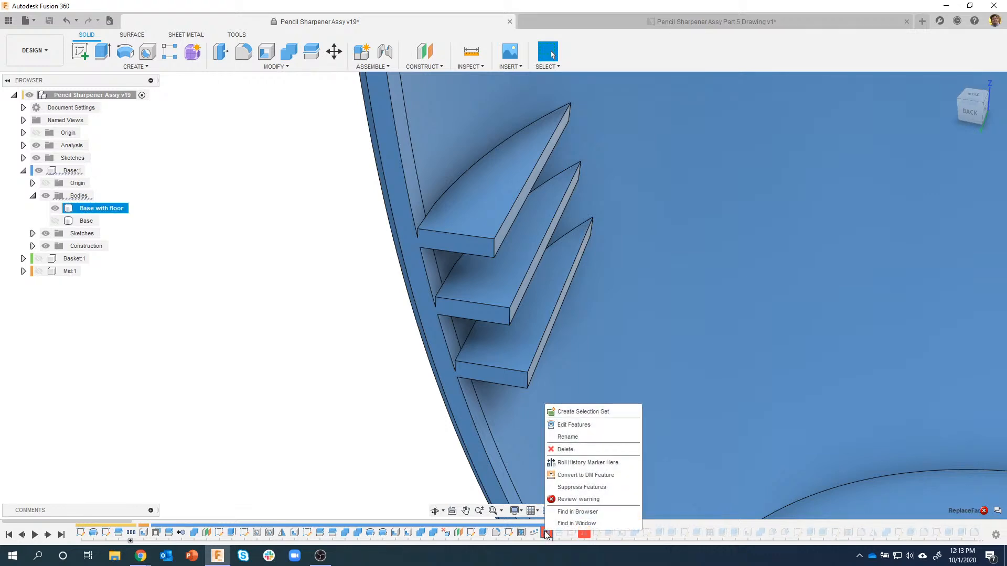
left_click(582, 426)
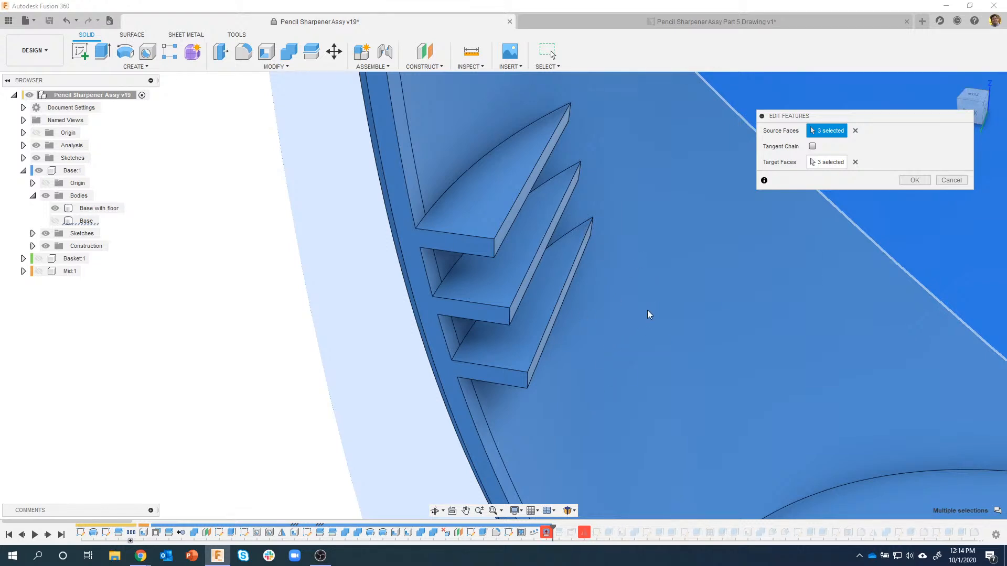
left_click(855, 163)
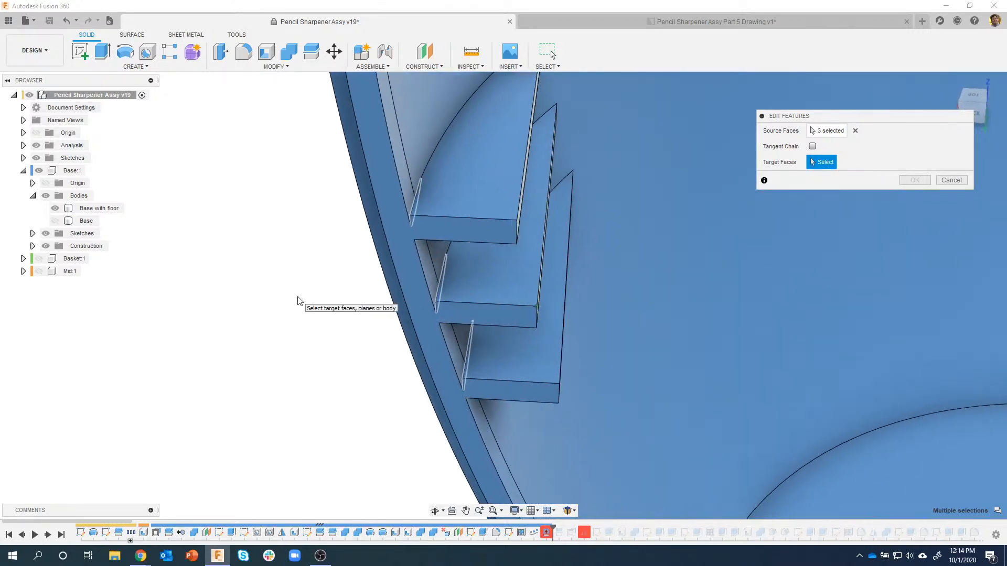
scroll(258, 199, "up", 5)
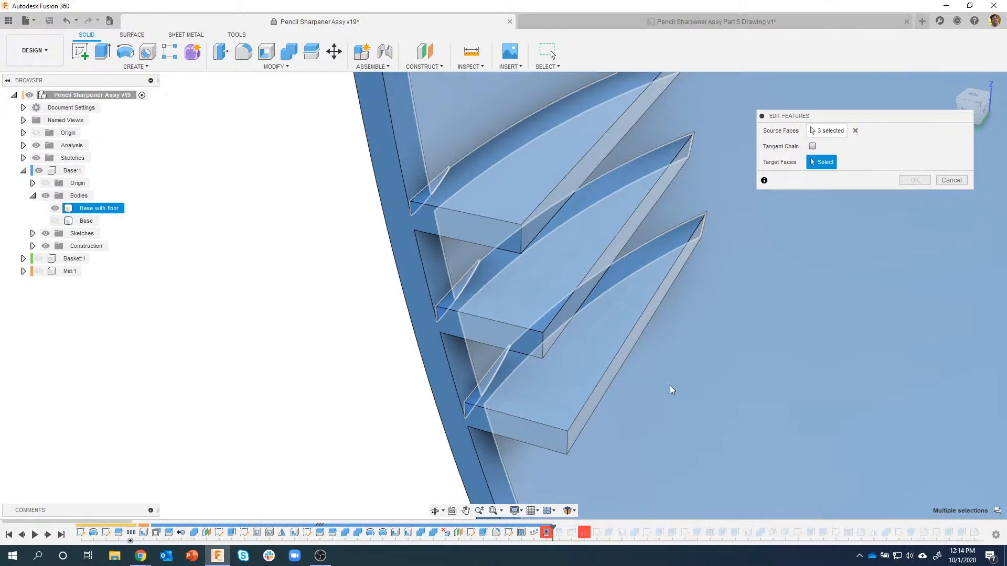
left_click(672, 390)
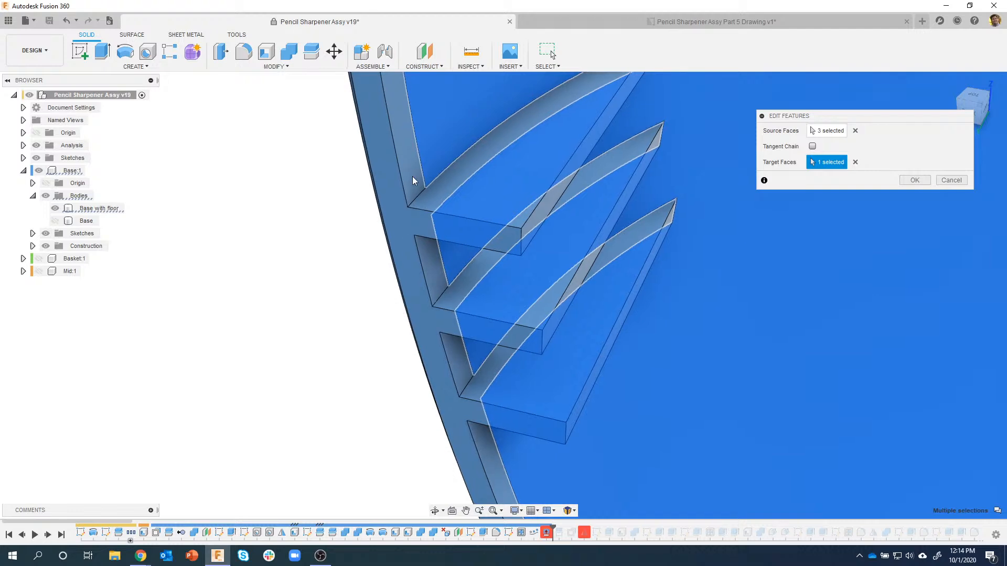
left_click(914, 180)
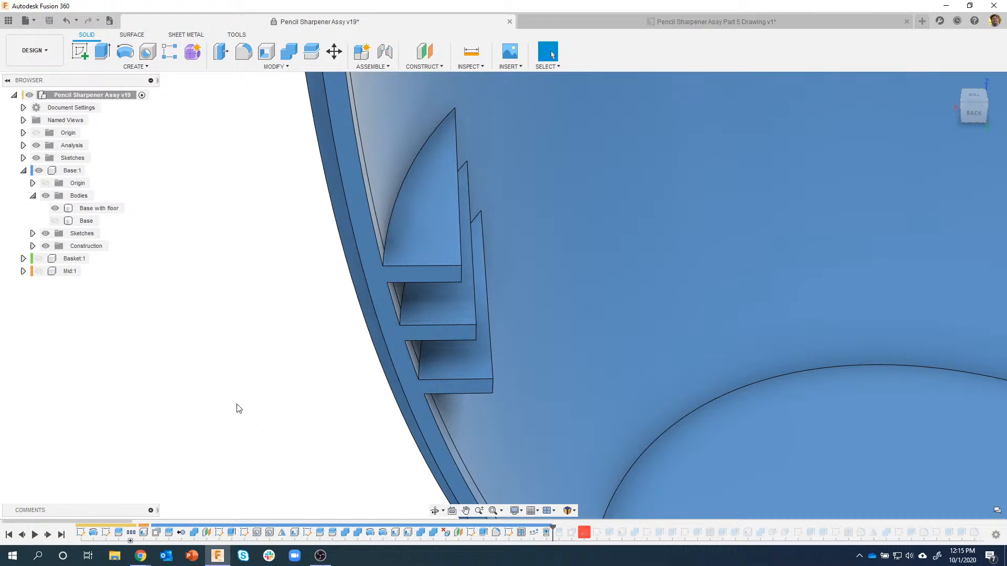
Step: Inspect the repaired ribs and select the narrow and large inner wall faces on both sides to compare their extents
middle_click_drag(237, 405, 234, 318, "shift")
scroll(229, 345, "down", 3)
scroll(262, 253, "up", 2)
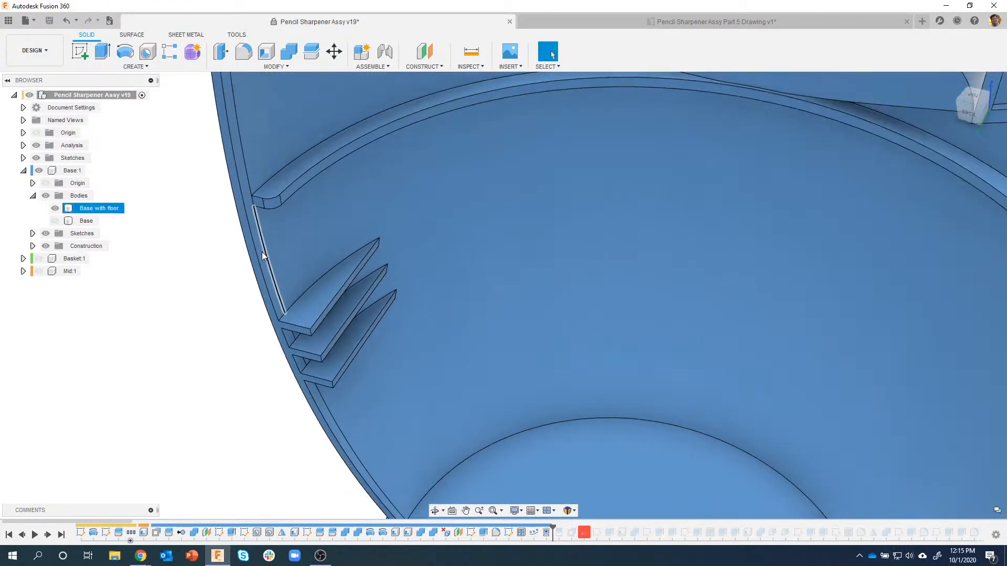
left_click(262, 256)
left_click(283, 242, "ctrl")
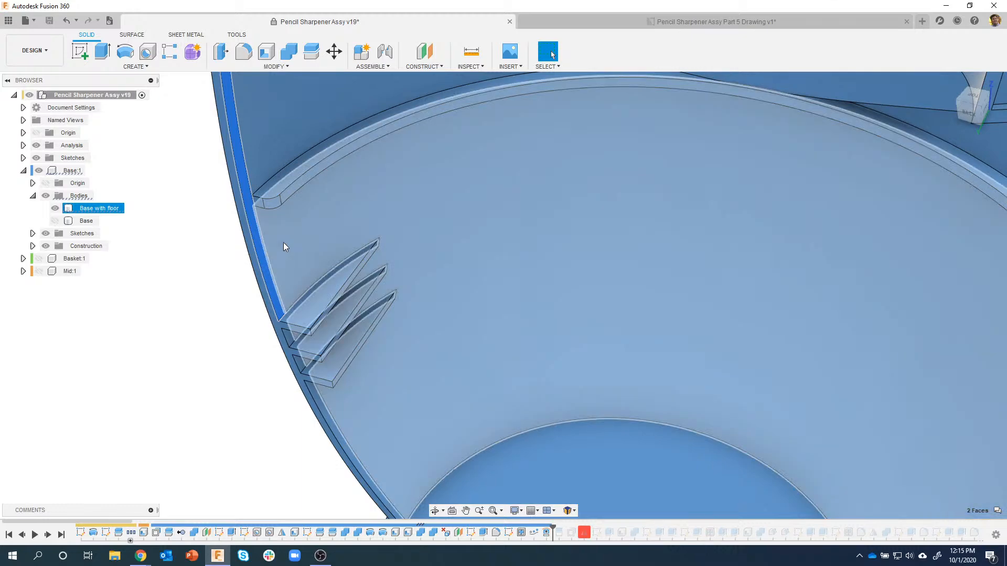
scroll(512, 287, "down", 3)
scroll(871, 376, "up", 3)
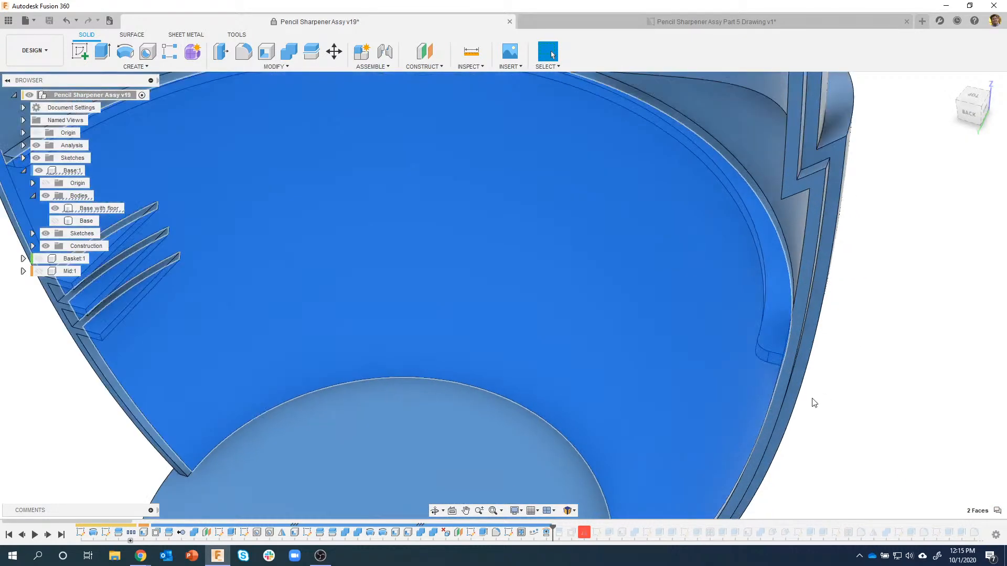
middle_click_drag(811, 399, 923, 340, "shift")
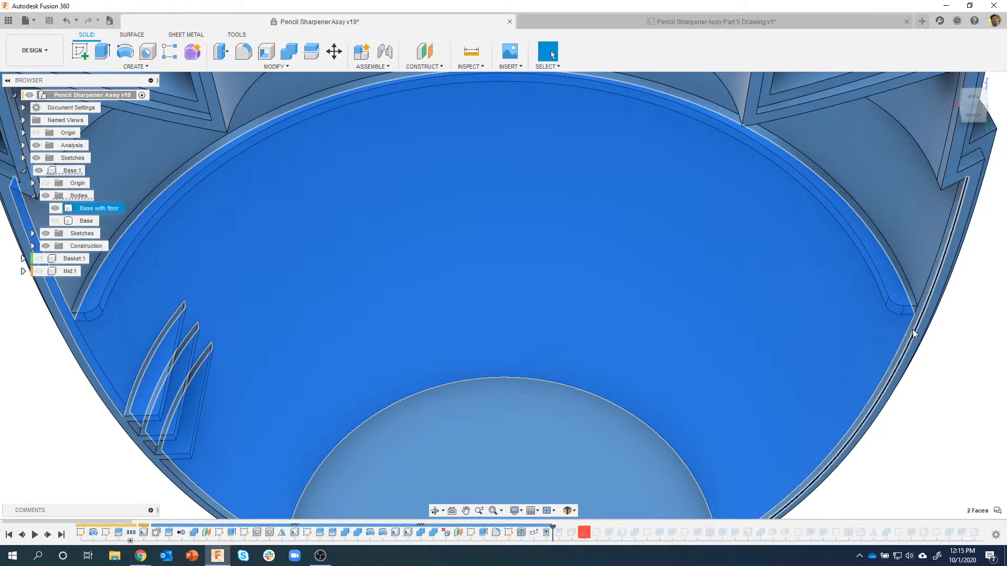
left_click(913, 330, "ctrl")
scroll(913, 329, "up", 5)
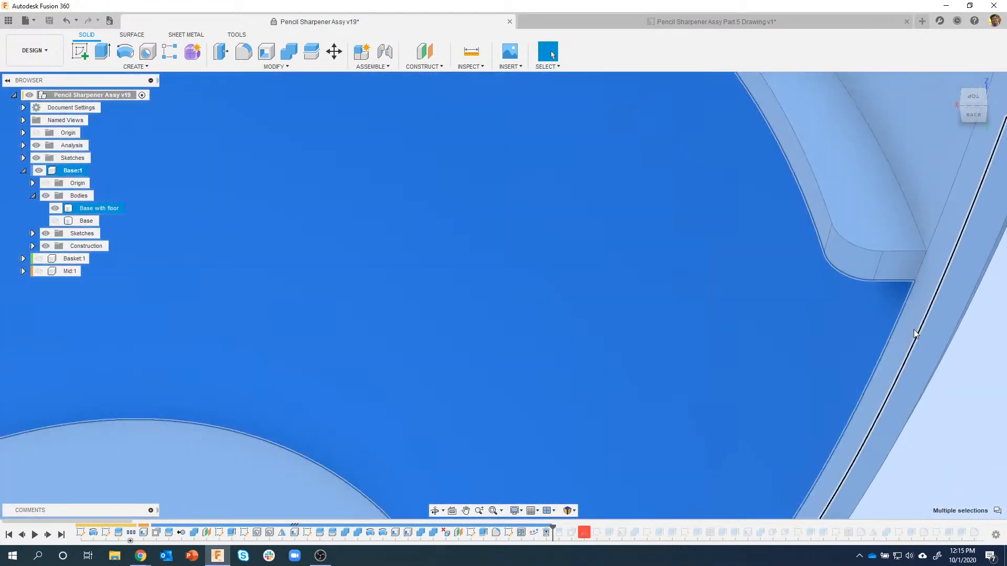
scroll(827, 366, "down", 6)
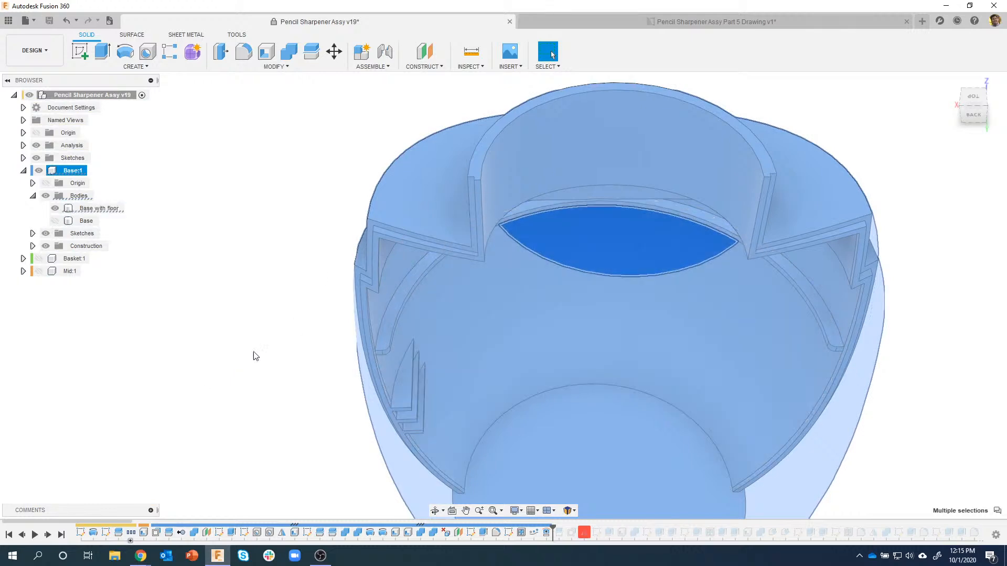
Step: Clear the selection and check the extent of the large inner wall face behind the ribs on its own
left_click(235, 369)
middle_click_drag(237, 373, 445, 266, "shift")
left_click(446, 267)
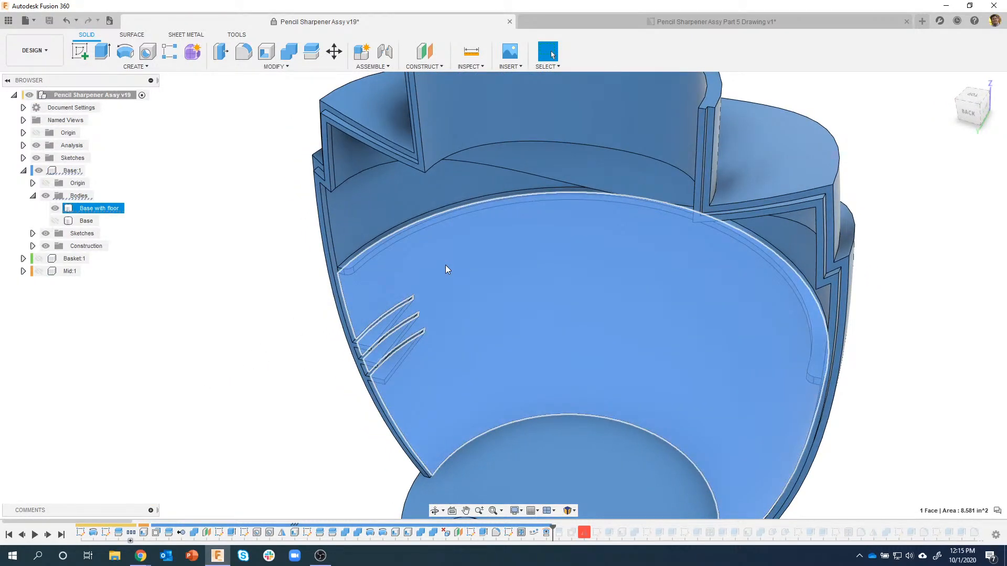
left_click(219, 348)
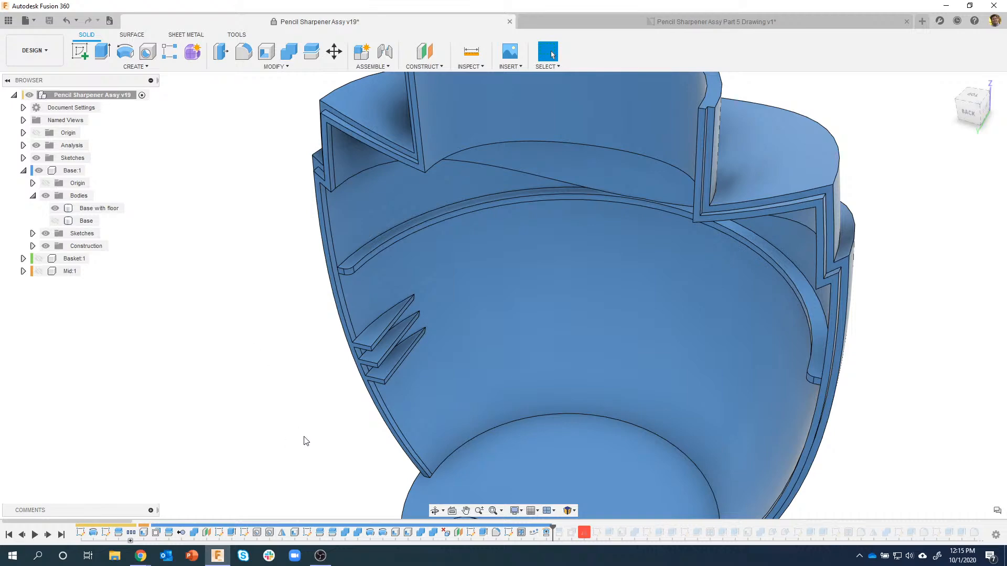
middle_click_drag(307, 440, 553, 535, "shift")
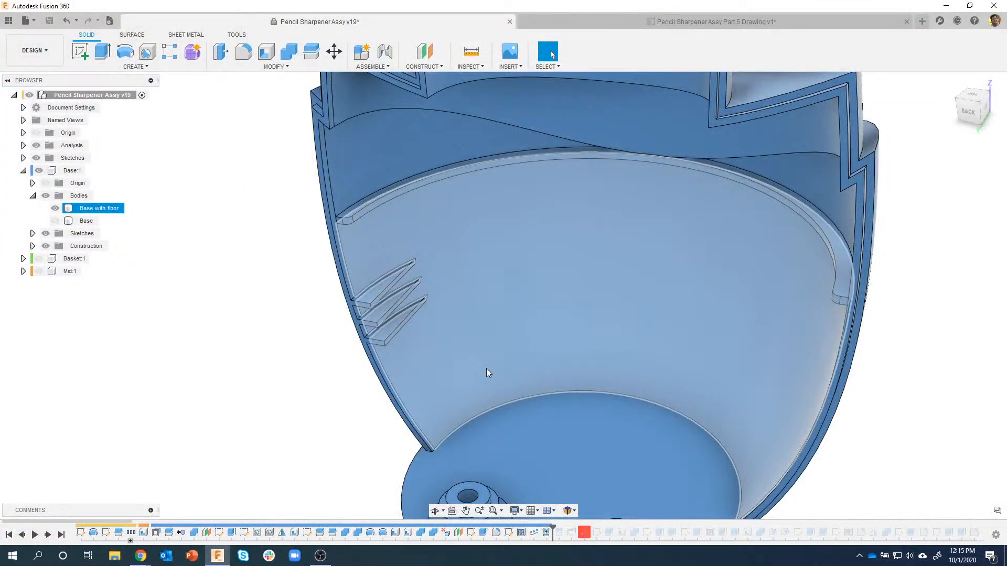
left_click(243, 389)
middle_click_drag(267, 382, 299, 437)
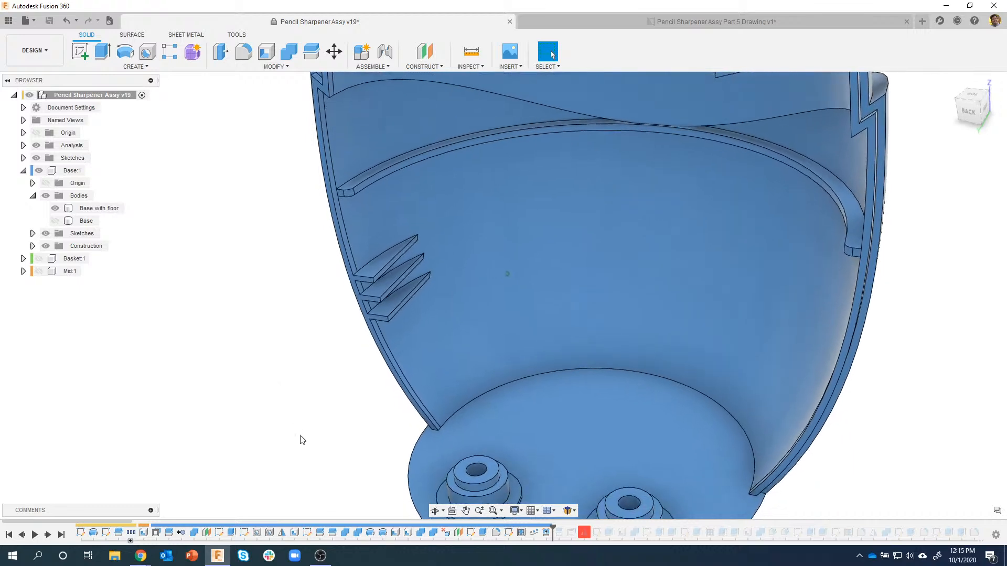
Step: Advance the history marker one feature at a time through the three features after ReplaceFace1, inspecting the ribs after each
left_click(47, 535)
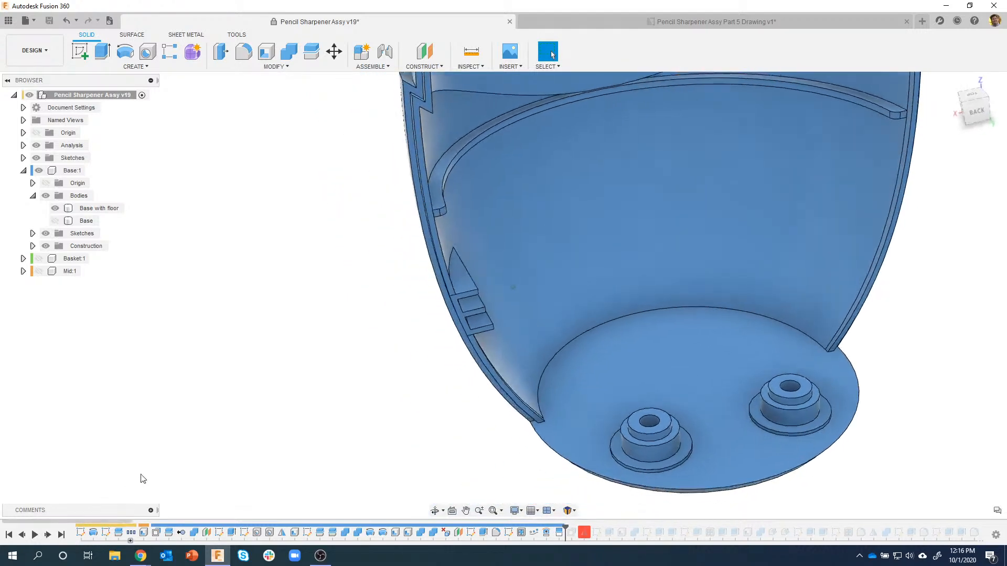
scroll(326, 299, "up", 5)
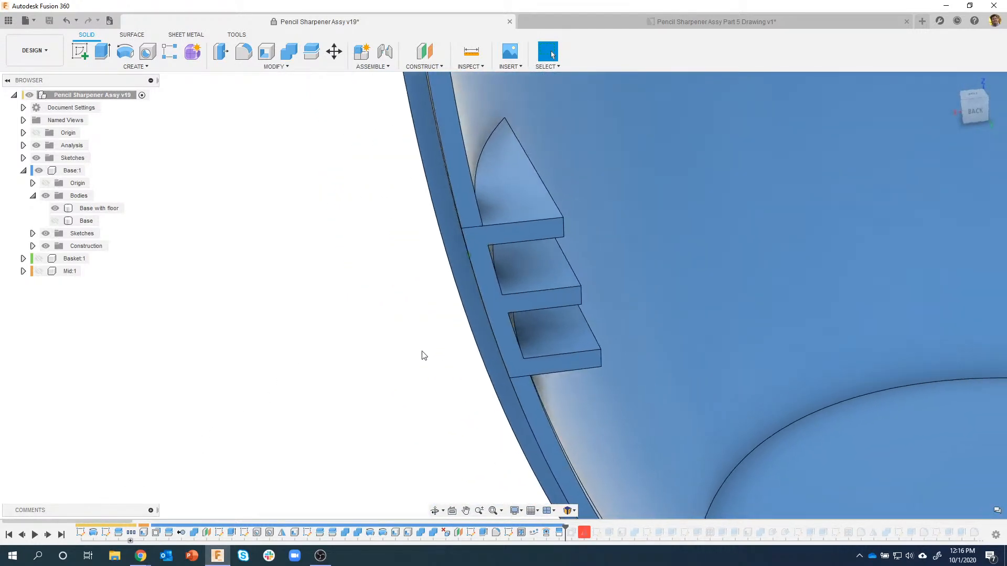
middle_click_drag(422, 352, 178, 516, "shift")
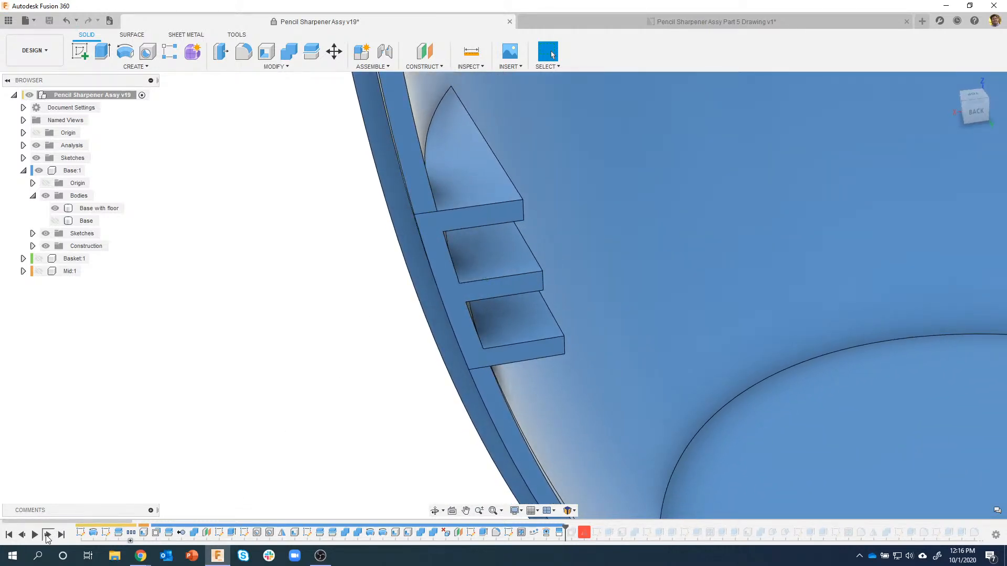
left_click(47, 535)
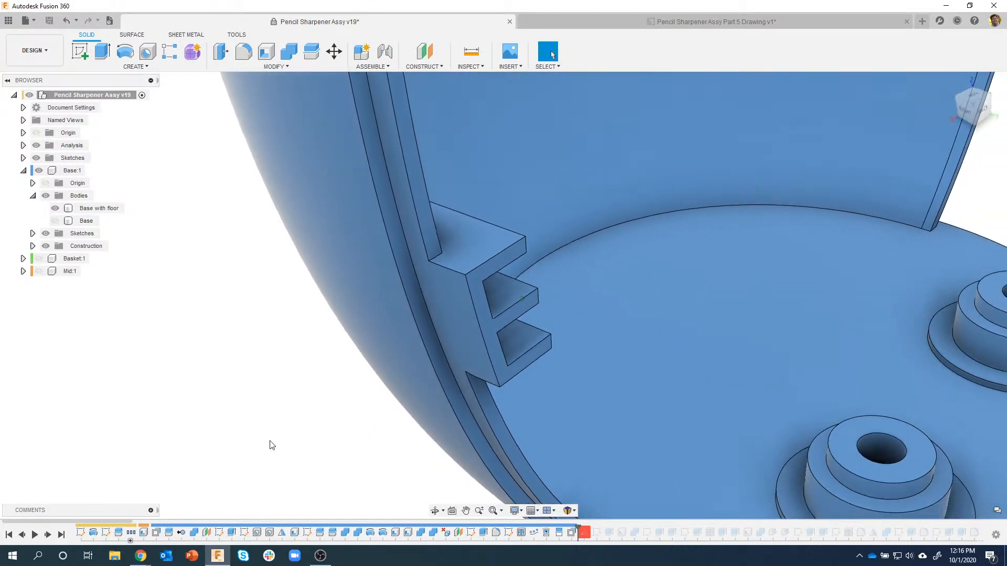
left_click(47, 535)
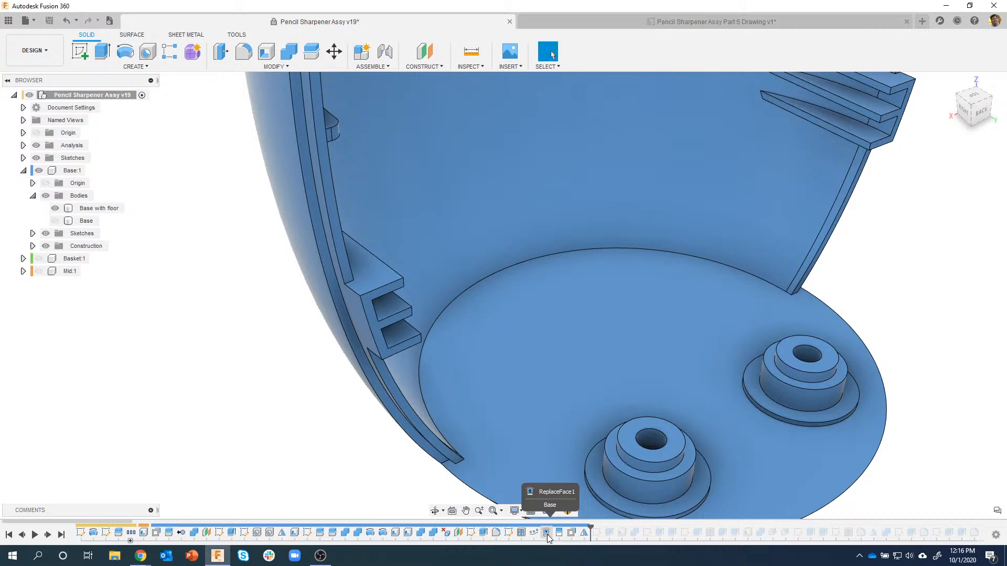
middle_click_drag(734, 436, 654, 497, "shift")
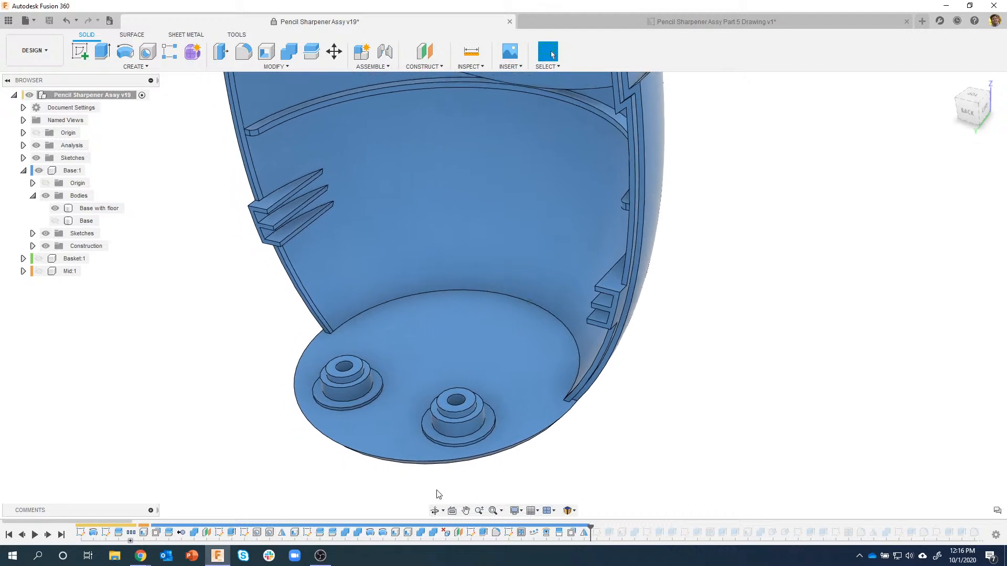
Step: Roll the history marker to the end of the timeline and check the features back to its beginning for errors
left_click(61, 535)
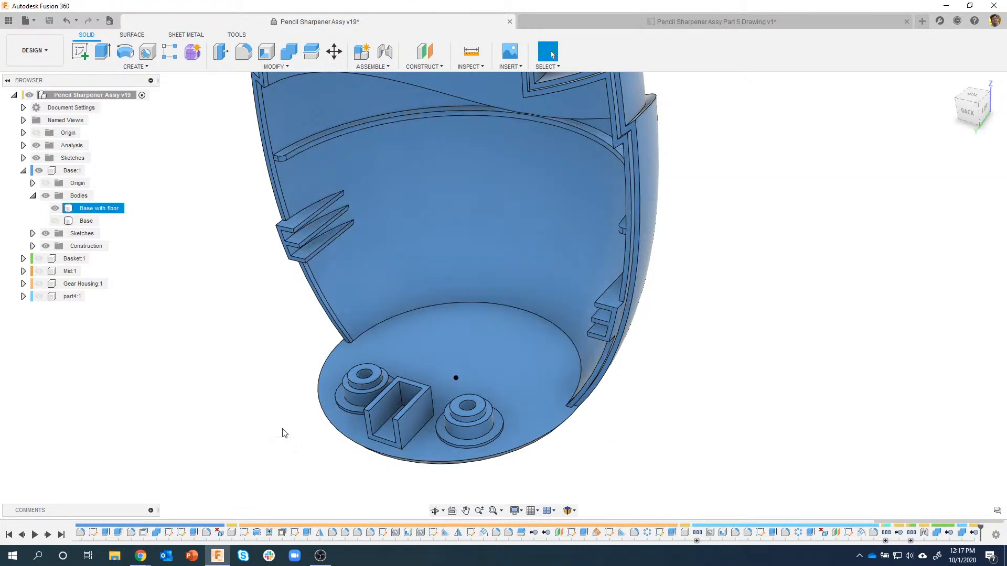
scroll(258, 438, "down", 3)
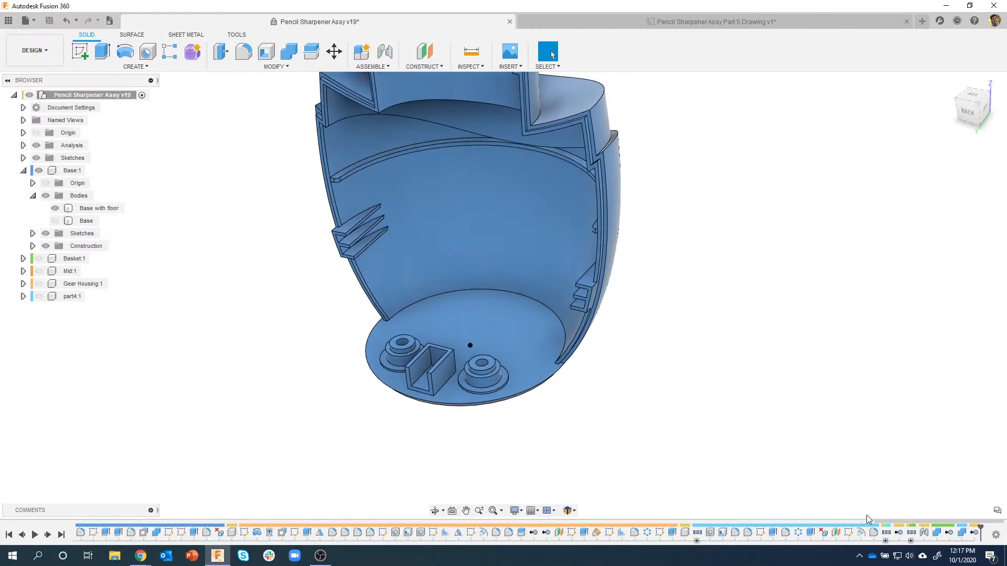
left_click_drag(891, 523, 76, 522)
left_click(470, 344)
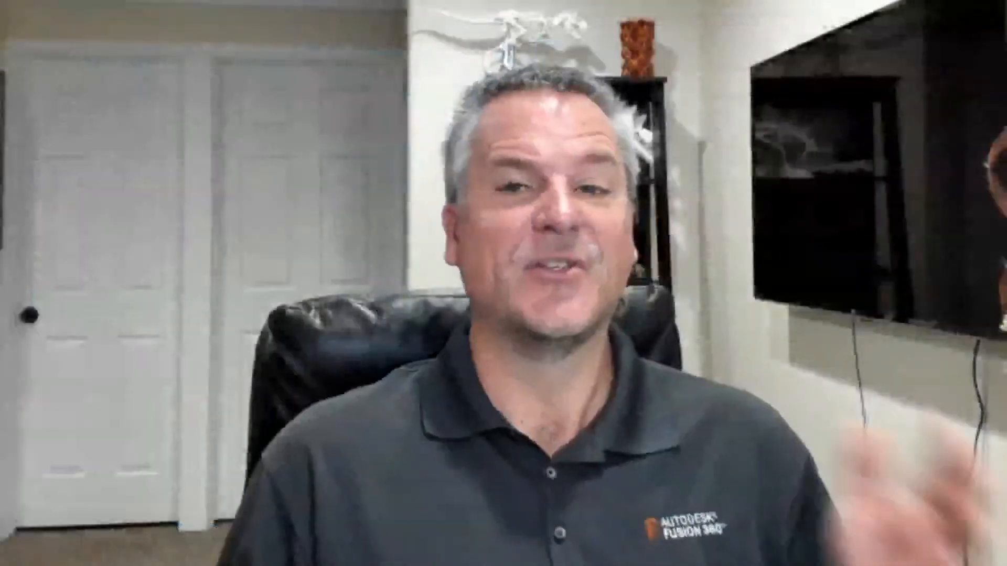
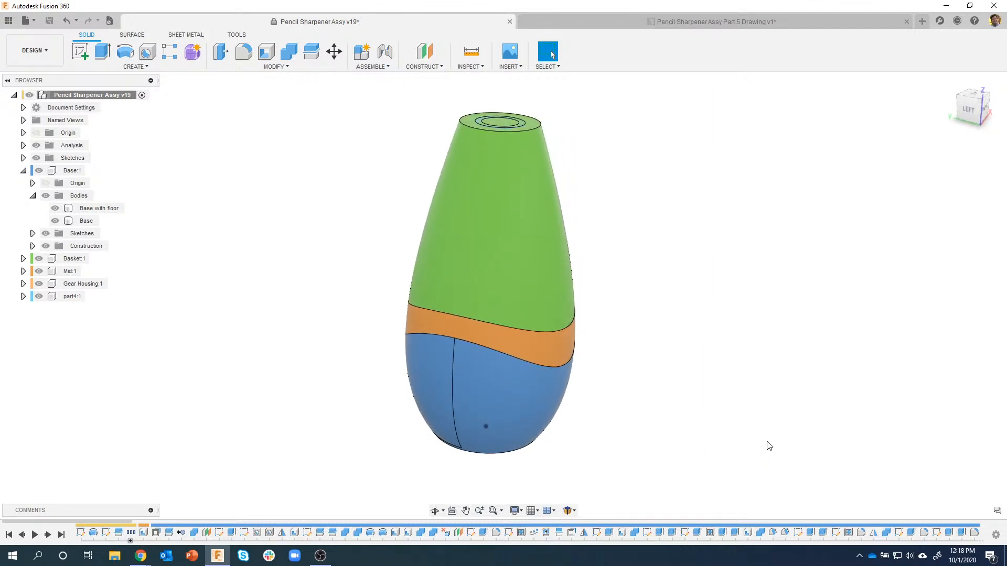
Step: Activate the Basket component and isolate it from the rest of the pencil sharpener assembly
middle_click_drag(278, 231, 247, 236, "shift")
scroll(498, 150, "up", 2)
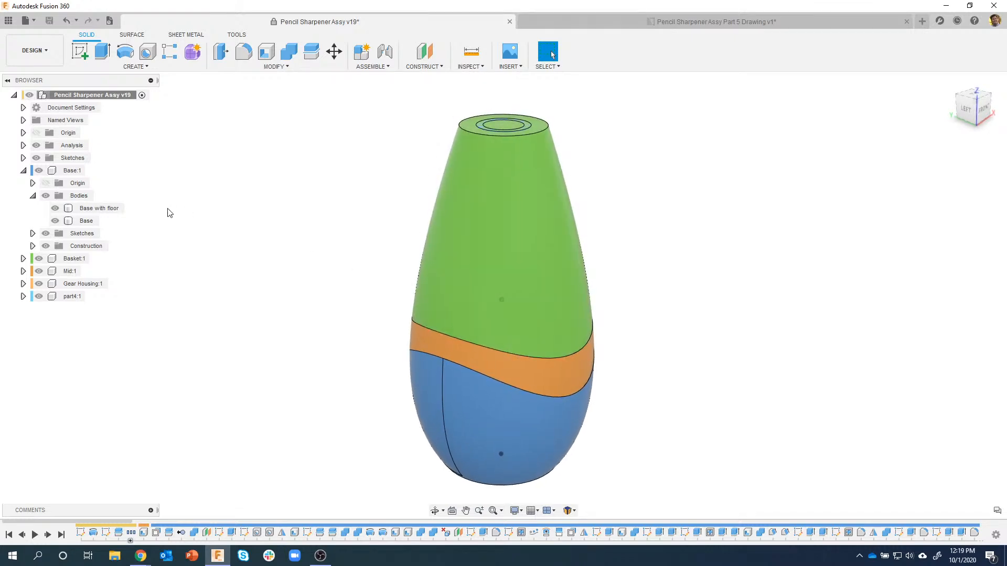
left_click(23, 170)
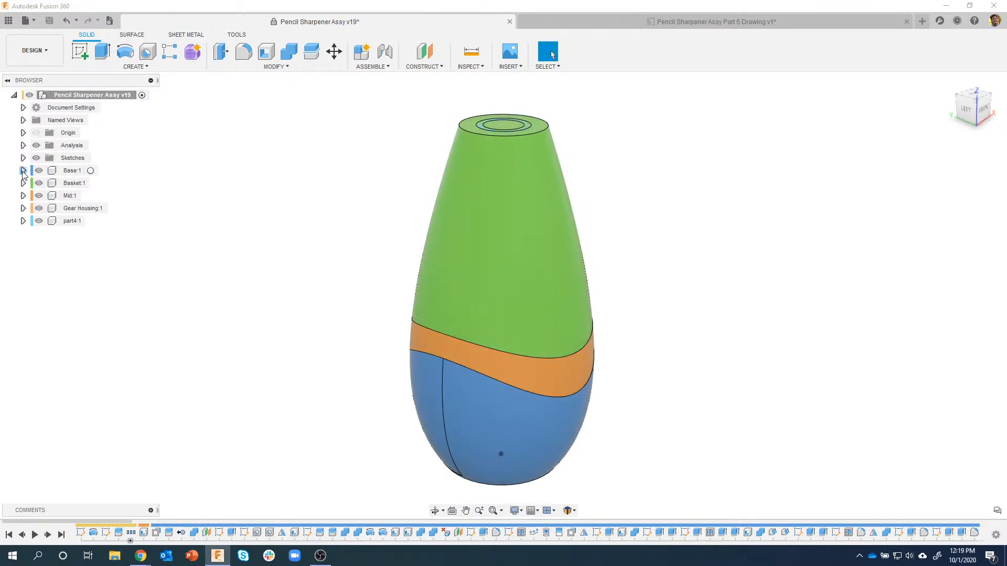
left_click(95, 183)
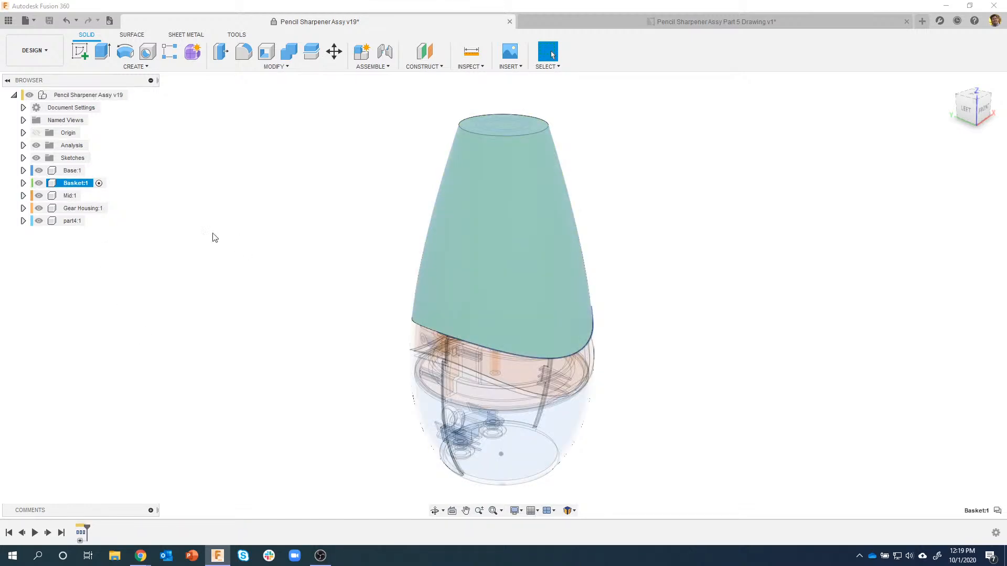
right_click(73, 183)
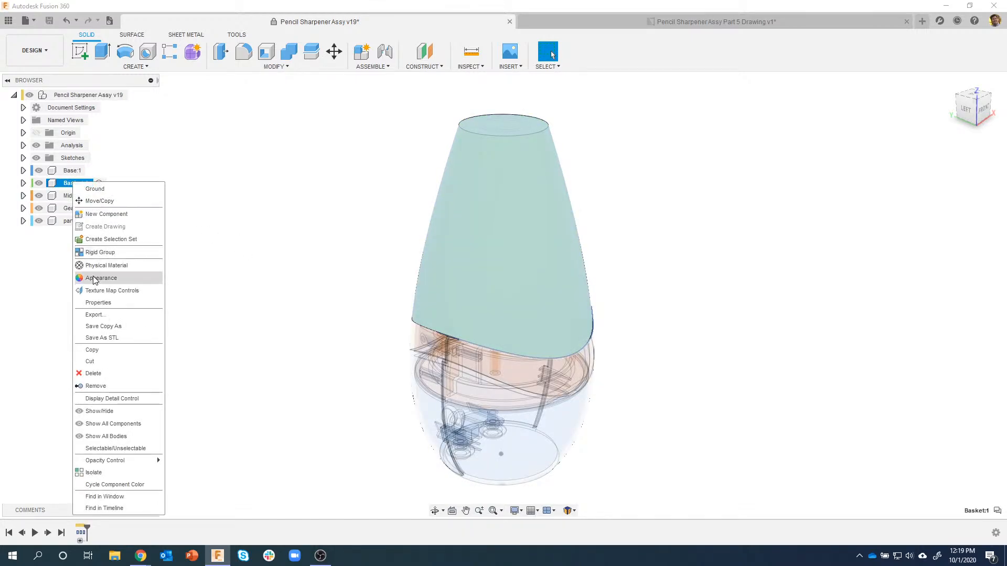
left_click(118, 473)
left_click(236, 271)
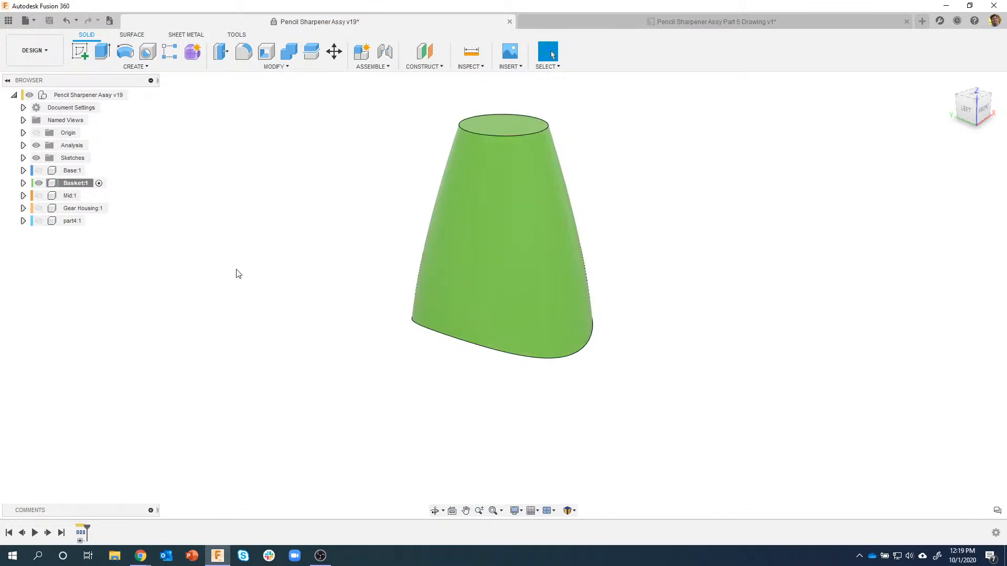
Step: Examine the basket's curved underside and check its hole dimensions in the Part 5 drawing before returning to the assembly model
middle_click_drag(283, 217, 291, 212, "shift")
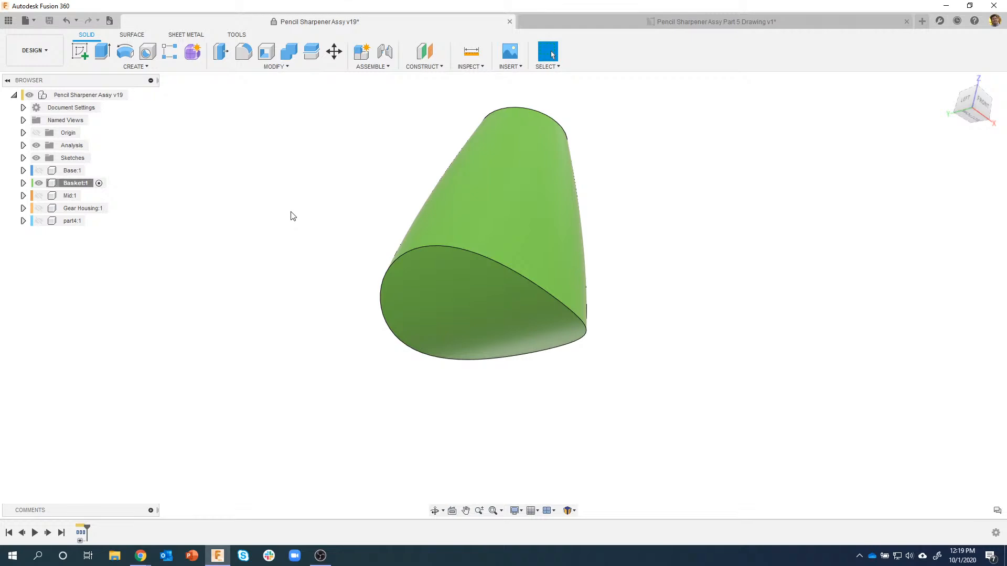
mouse_move(346, 267)
middle_mouse_down("shift")
mouse_move(559, 309)
mouse_move(468, 380)
mouse_move(468, 339)
mouse_move(445, 317)
mouse_move(572, 268)
middle_mouse_up("shift")
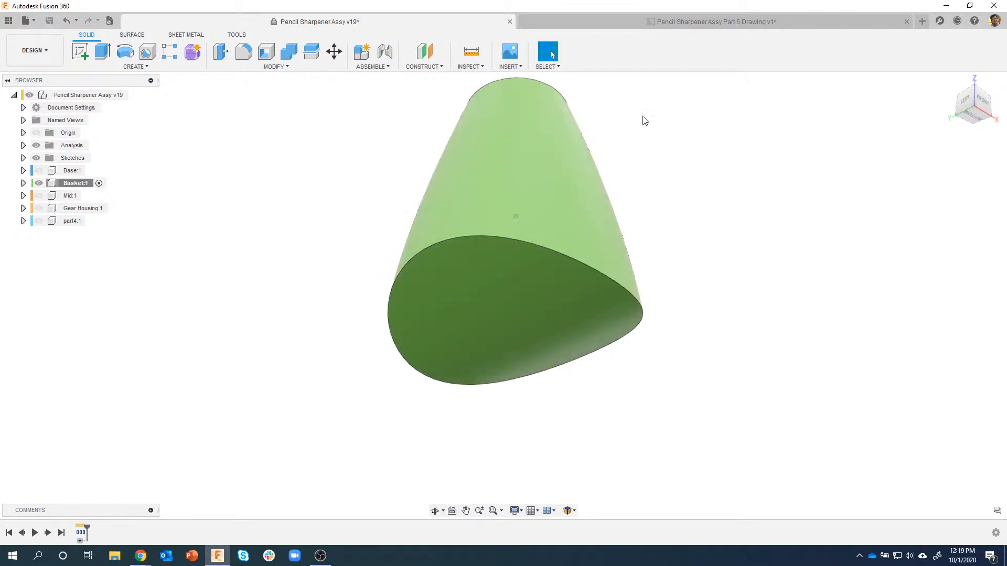
left_click(587, 24)
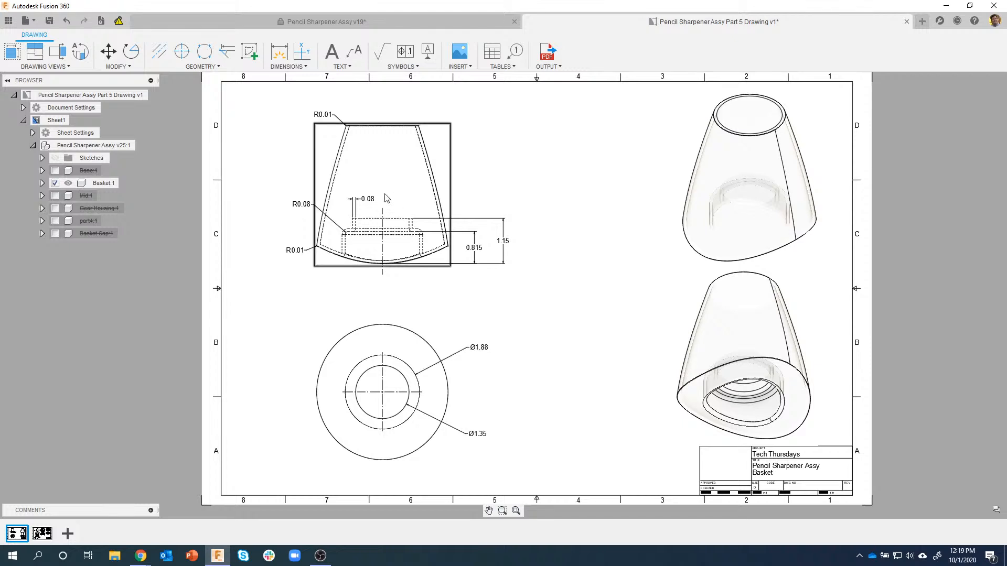
left_click(370, 20)
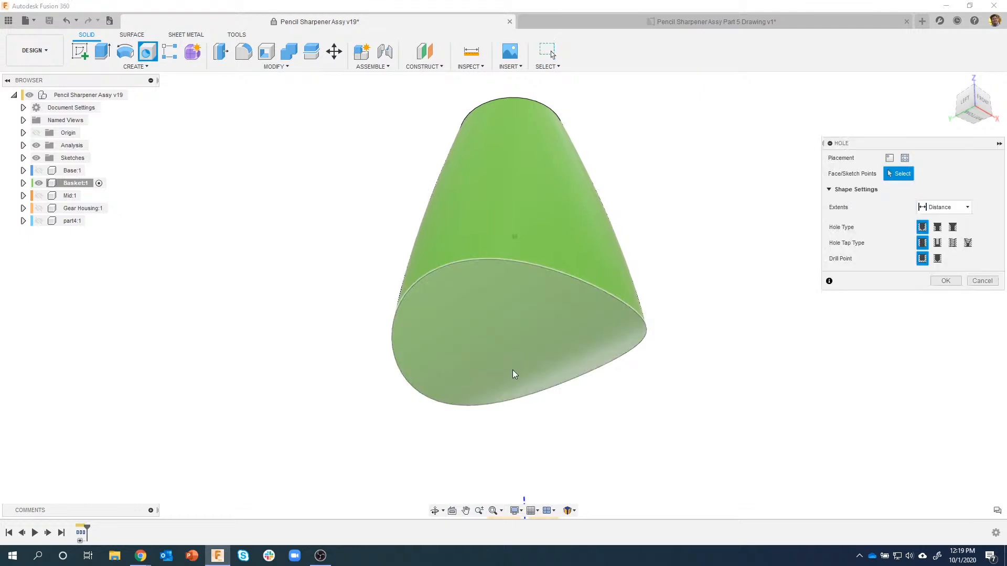
middle_click_drag(526, 328, 501, 309, "shift")
middle_click_drag(455, 351, 554, 335, "shift")
left_click(522, 312)
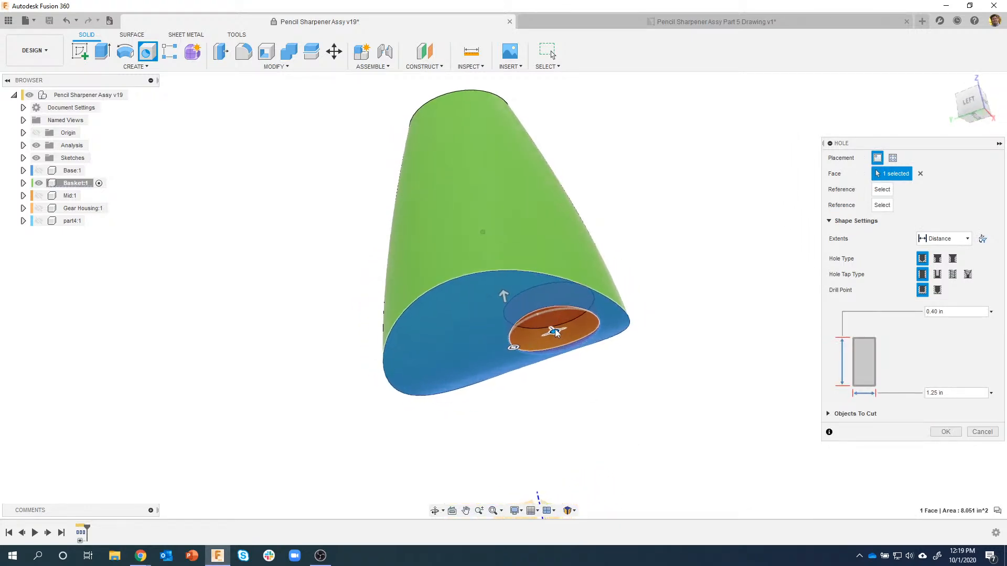
left_click_drag(503, 323, 476, 319)
middle_click_drag(476, 319, 418, 363, "shift")
middle_click_drag(503, 373, 510, 347, "shift")
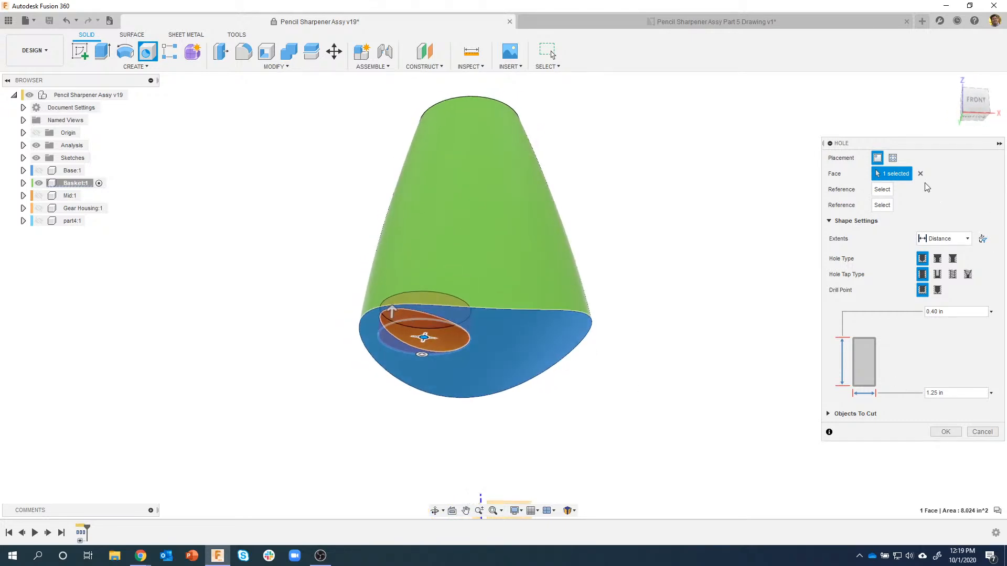
left_click(921, 175)
middle_click_drag(352, 354, 321, 358, "shift")
left_click(376, 340)
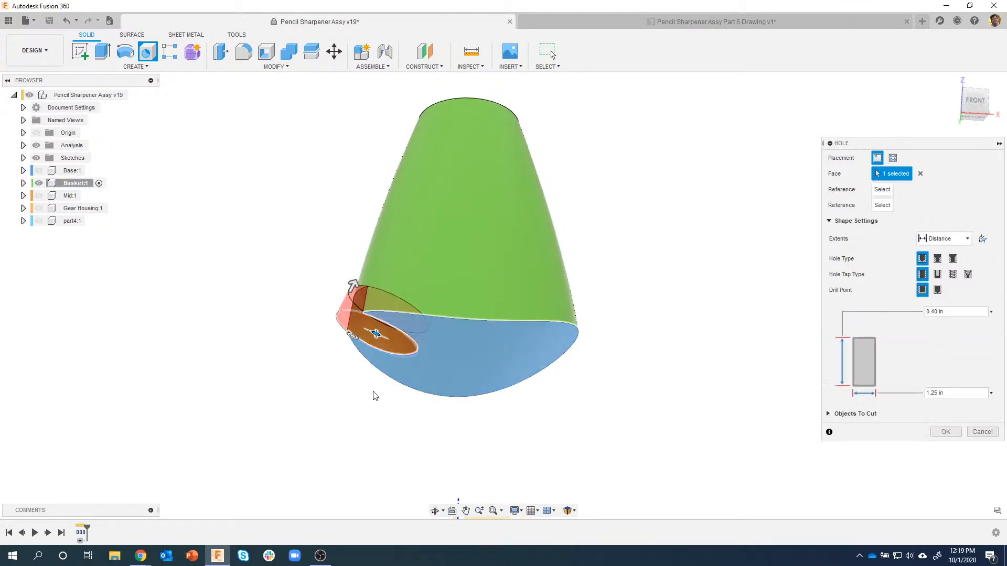
middle_click_drag(405, 355, 426, 346, "shift")
left_click(920, 174)
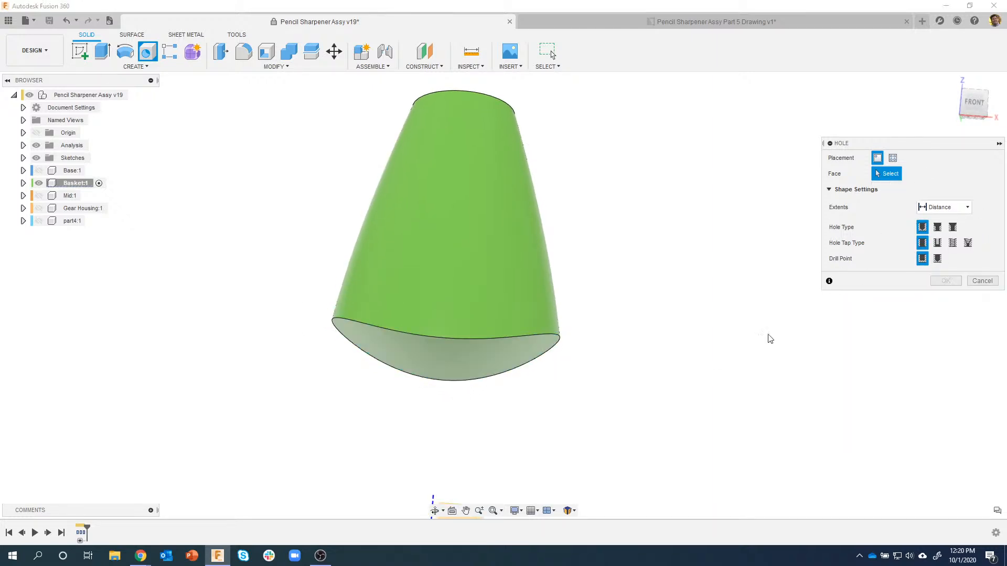
middle_click_drag(654, 373, 439, 371, "shift")
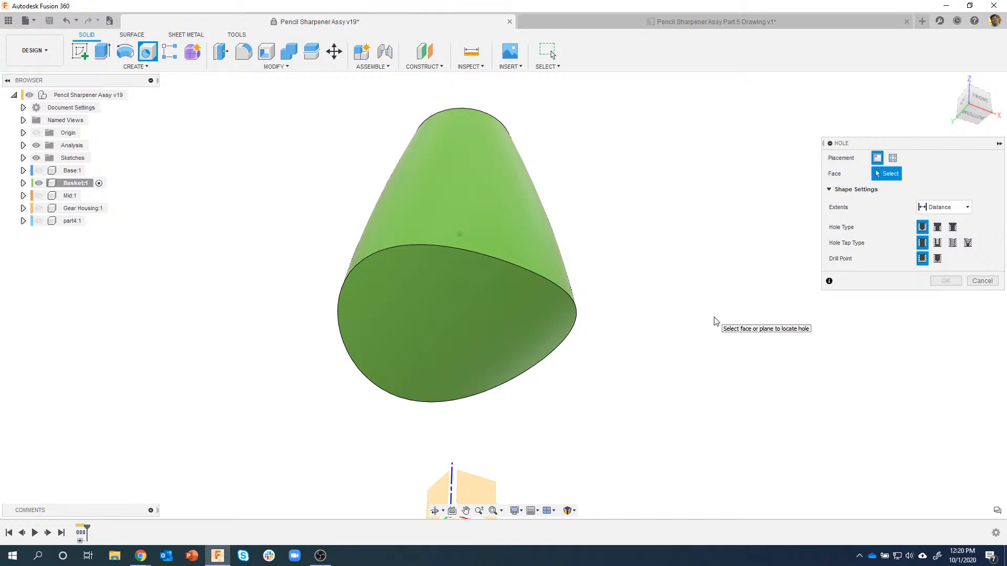
left_click(981, 281)
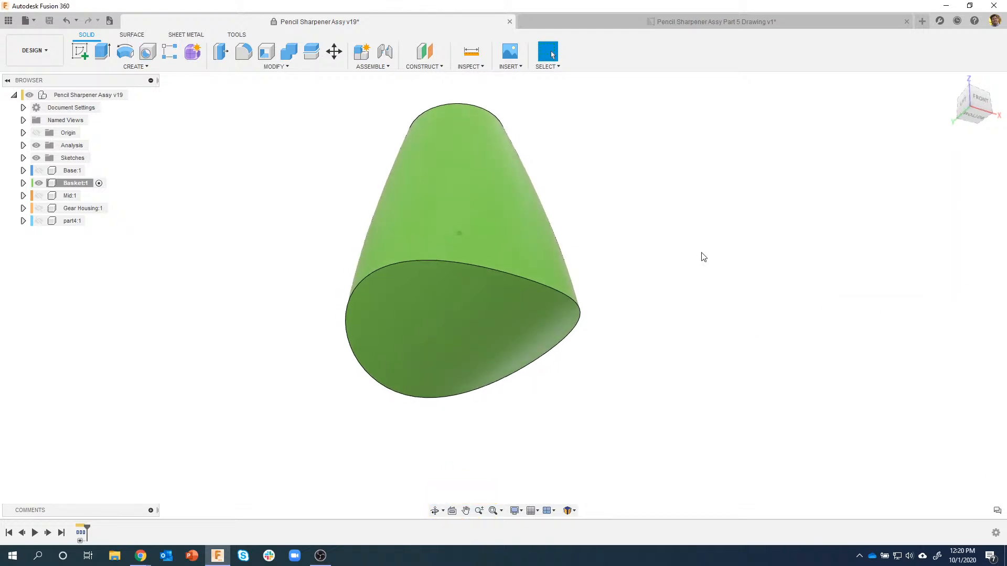
Step: Construct a plane tangent to the basket's curved underside face at the origin point
left_click(422, 66)
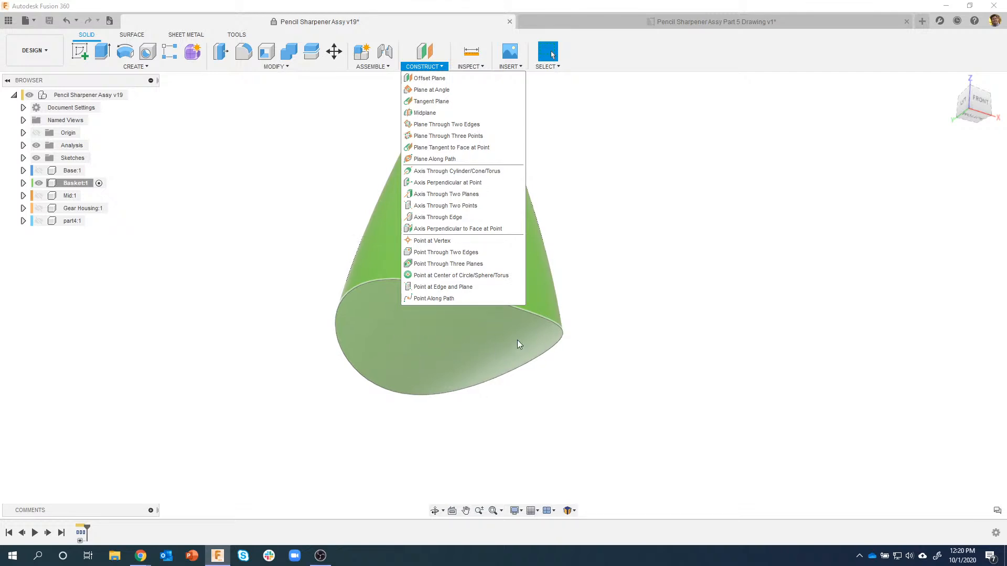
left_click(436, 148)
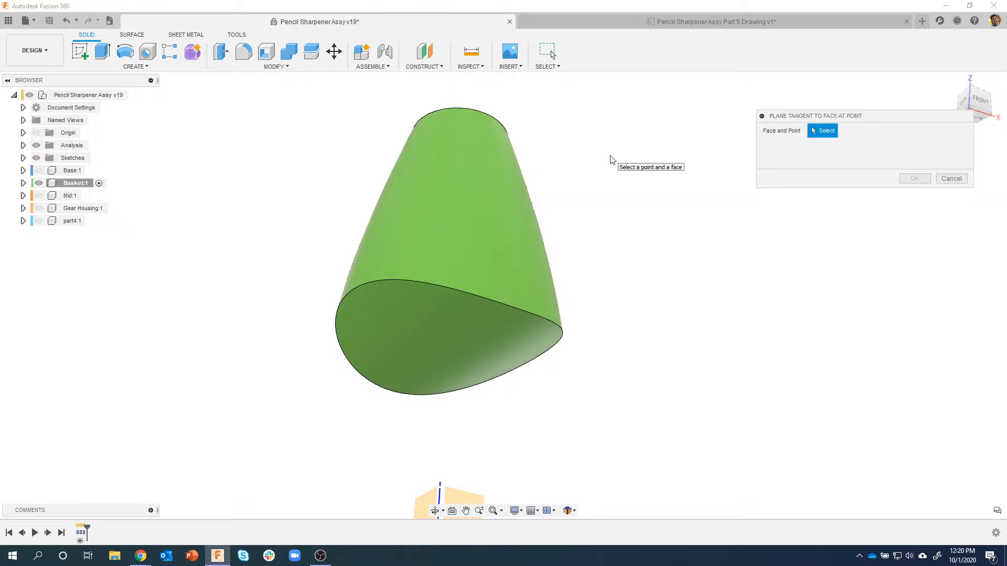
scroll(611, 159, "down", 2)
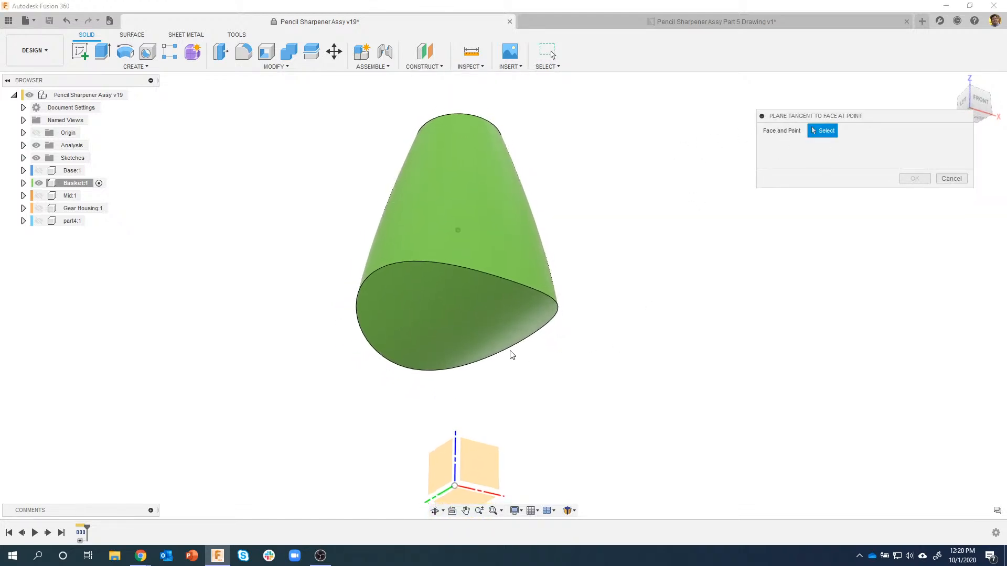
left_click(414, 302)
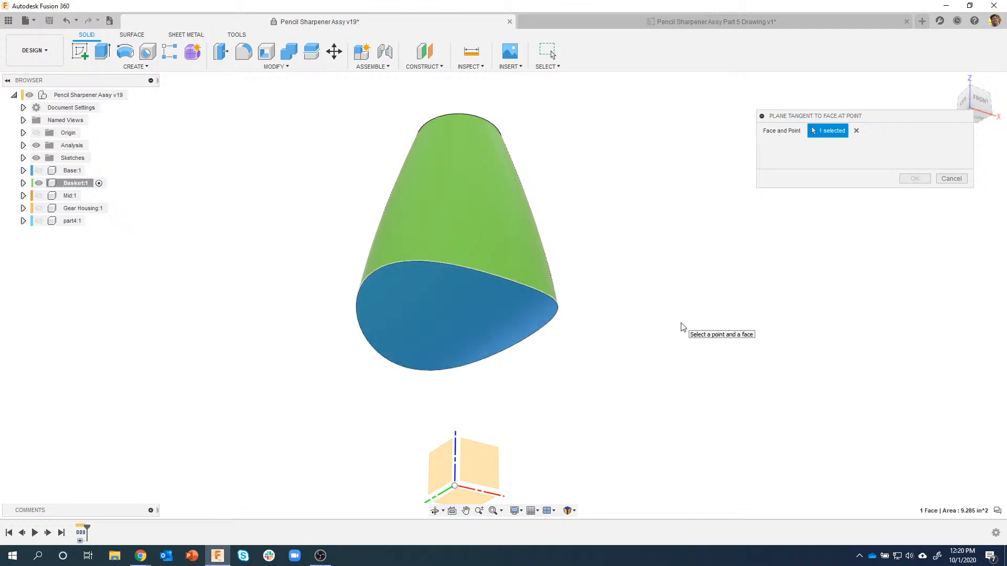
middle_click_drag(749, 215, 467, 255, "shift")
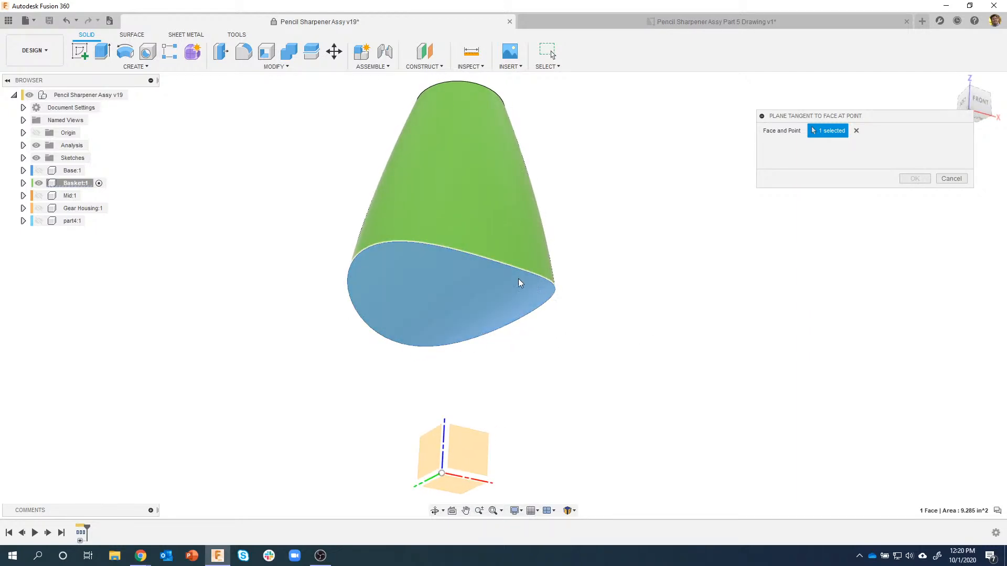
middle_click_drag(493, 353, 460, 407, "shift")
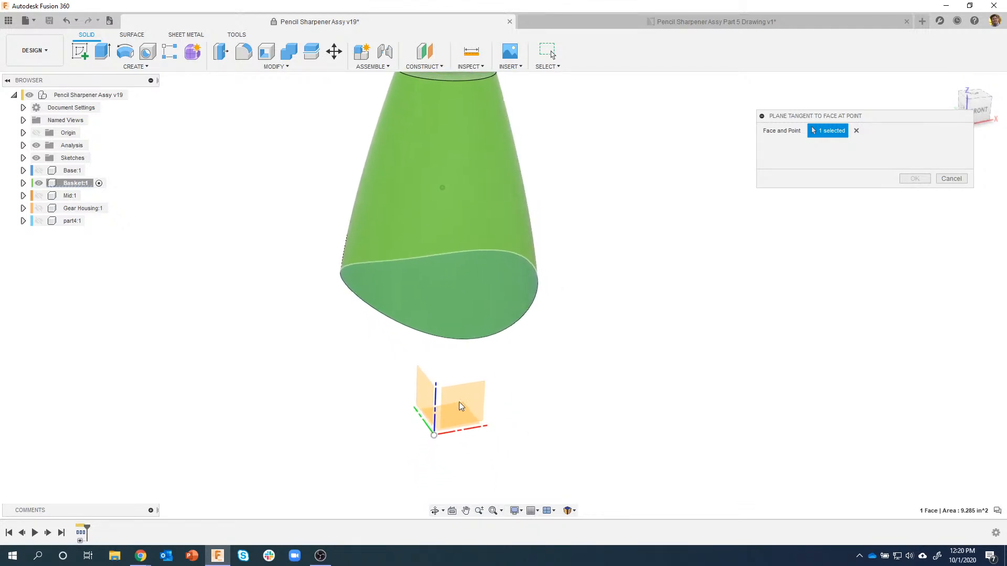
middle_click_drag(593, 420, 487, 412, "shift")
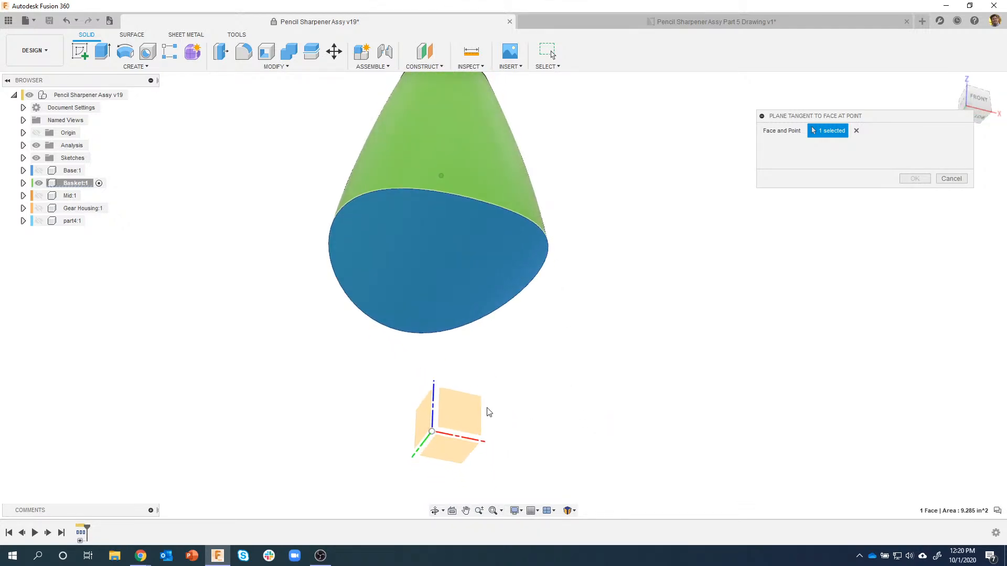
left_click(432, 433)
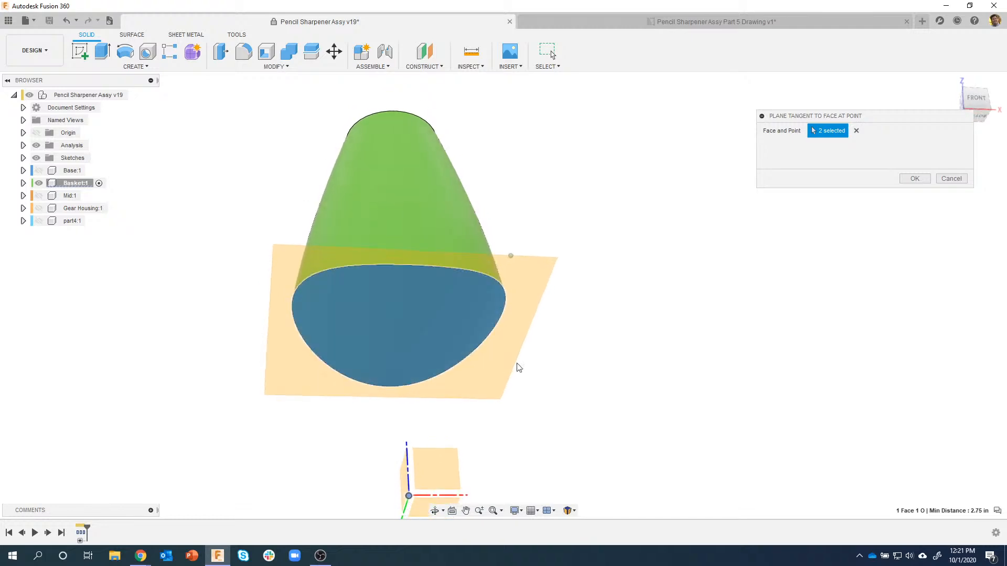
left_click(979, 108)
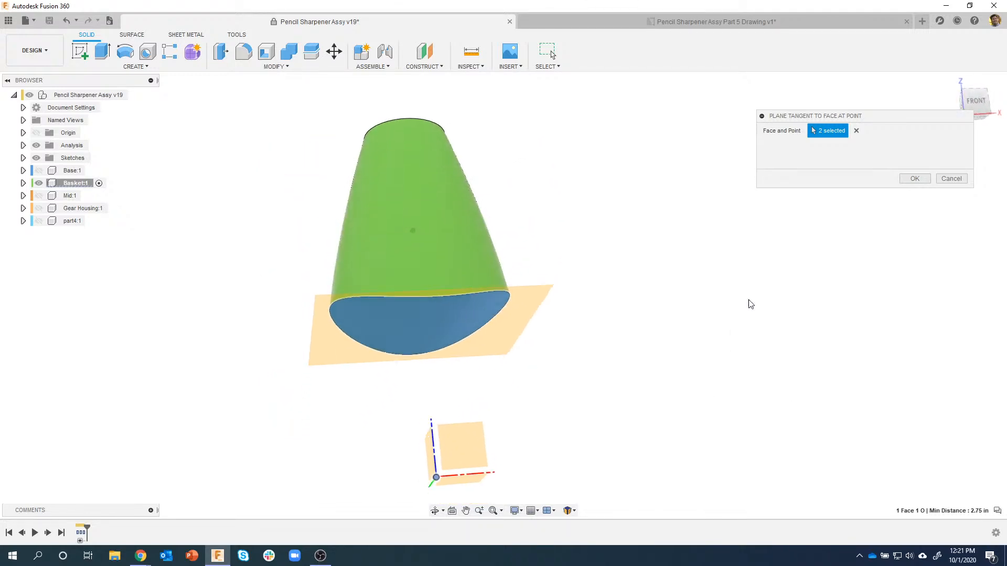
left_click(915, 178)
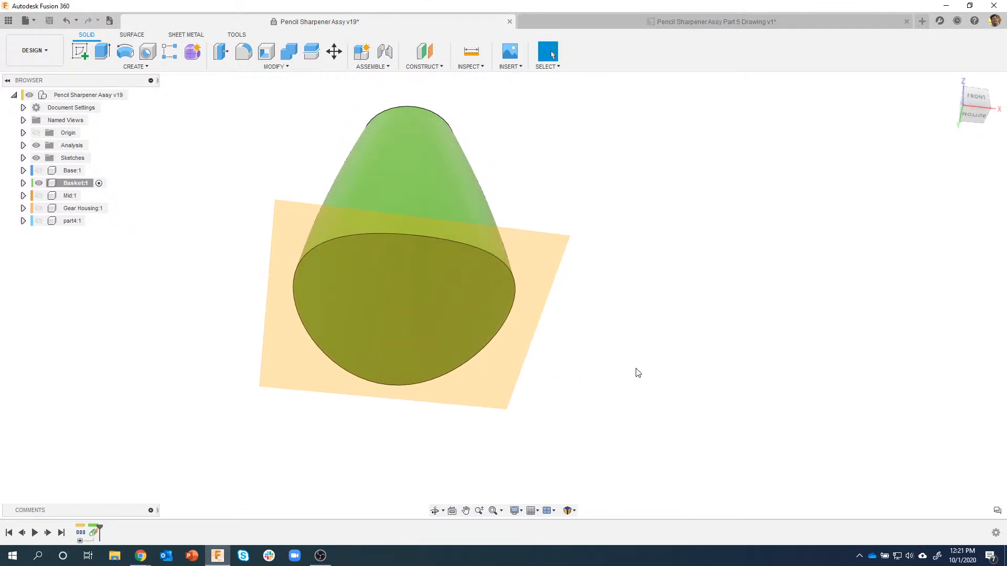
Step: Create a sketch on the tangent plane with a single point at the origin and finish it
left_click(552, 249)
right_click(552, 249)
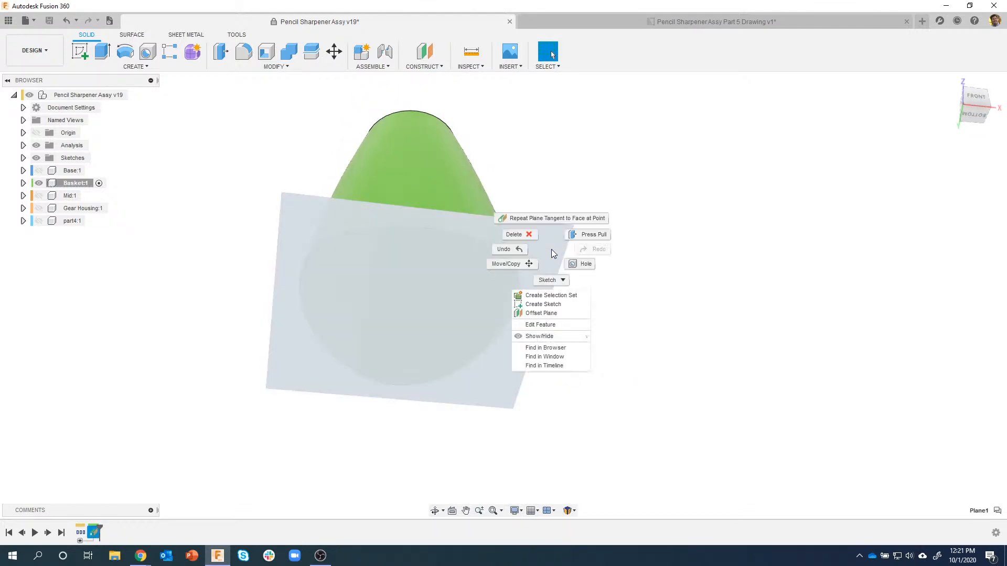
left_click(544, 304)
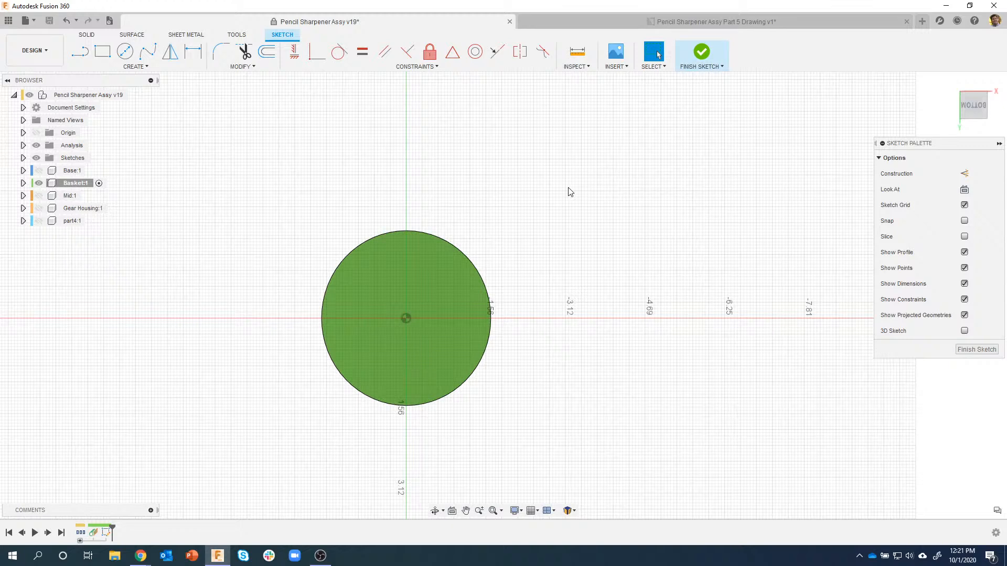
left_click(136, 68)
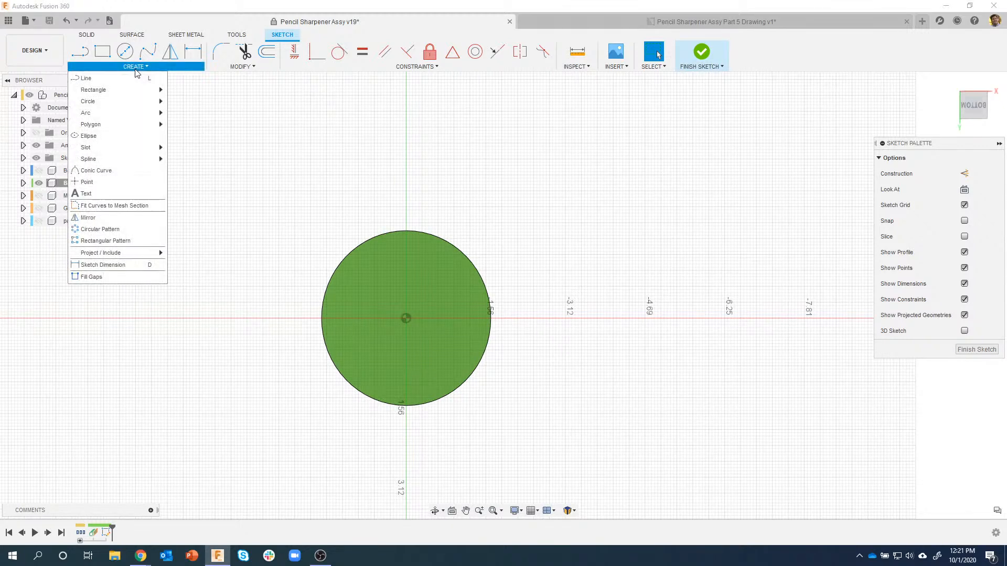
left_click(106, 186)
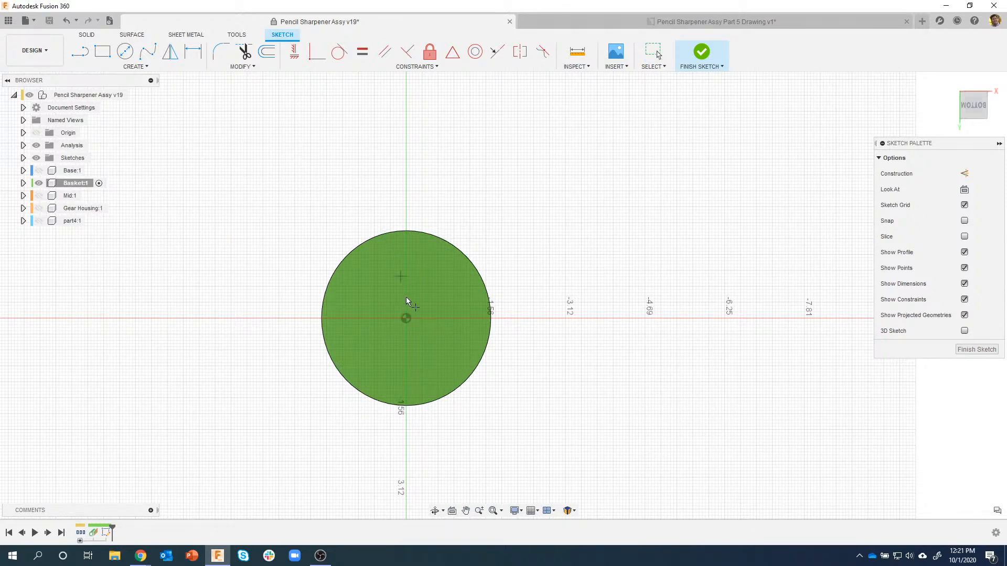
scroll(417, 317, "up", 5)
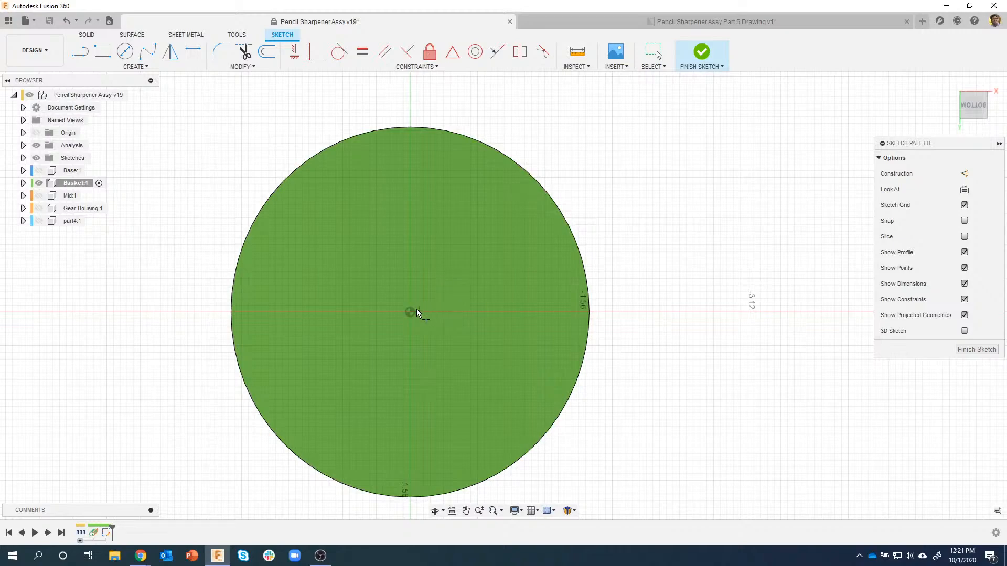
left_click(411, 313)
mouse_move(819, 413)
middle_mouse_down("shift")
mouse_move(676, 421)
mouse_move(385, 344)
mouse_move(442, 364)
mouse_move(680, 259)
mouse_move(691, 236)
middle_mouse_up("shift")
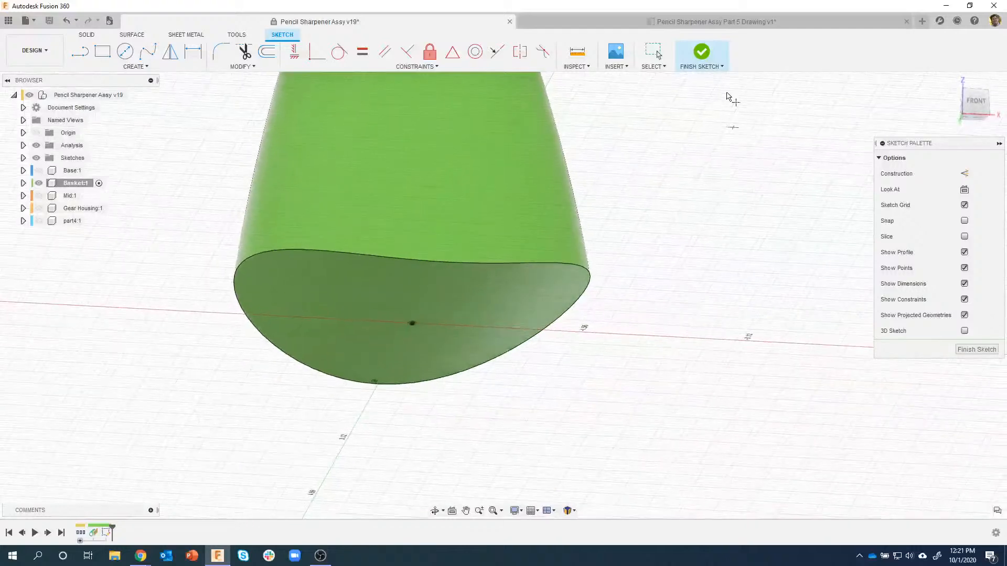
left_click(702, 59)
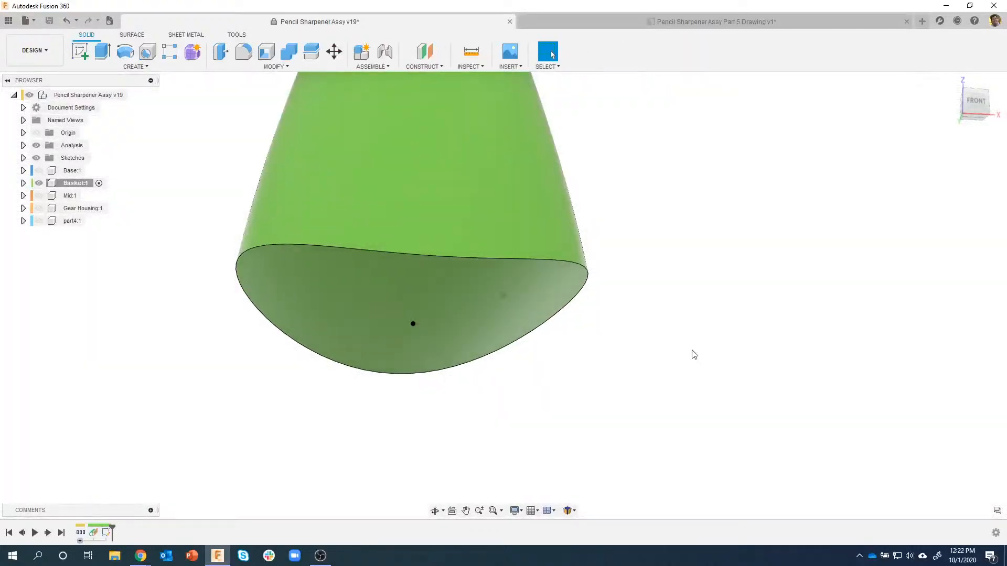
Step: Start a simple, flat-bottomed hole on the sketch point at the center of the basket's curved underside
middle_click_drag(662, 410, 686, 395, "shift")
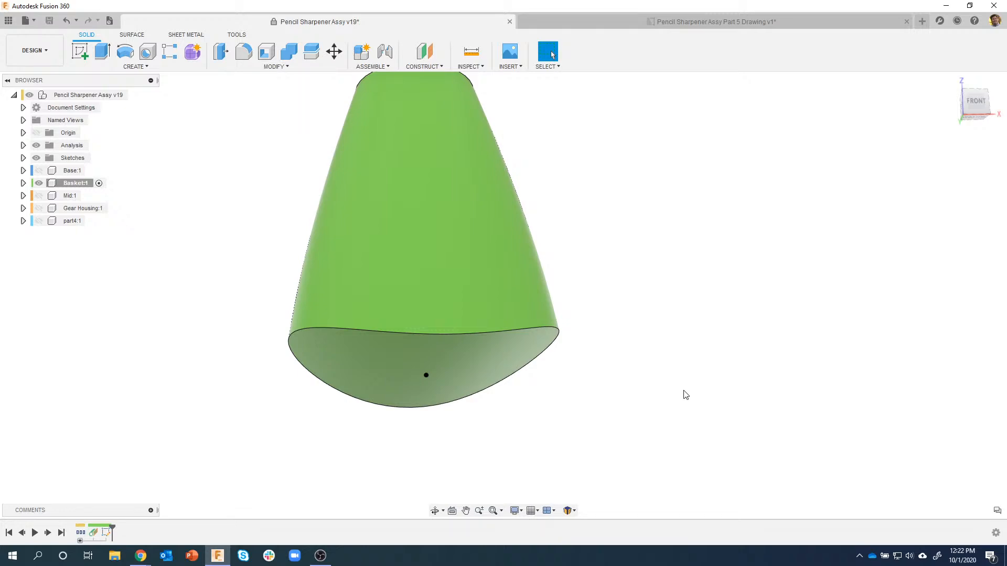
left_click(148, 57)
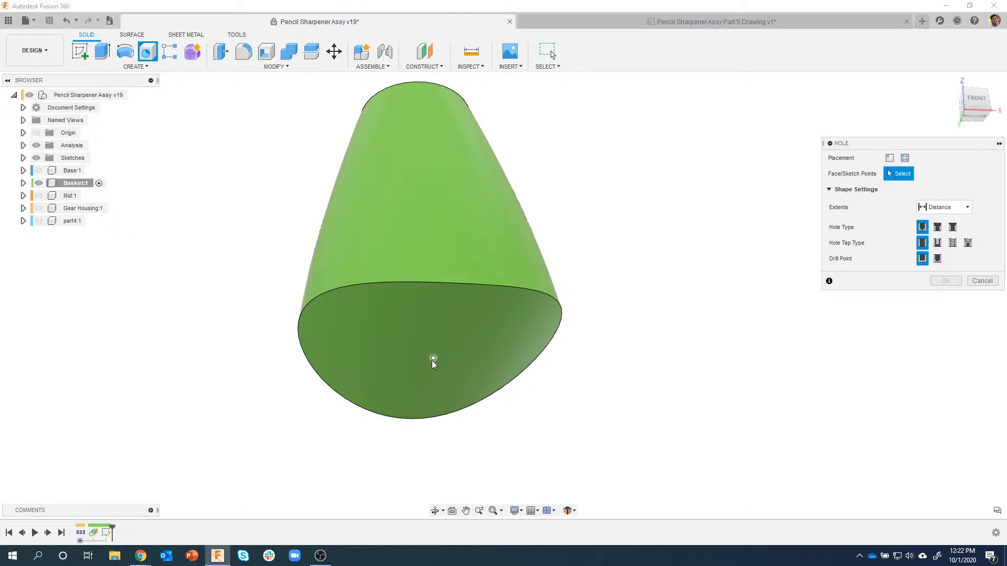
left_click(434, 359)
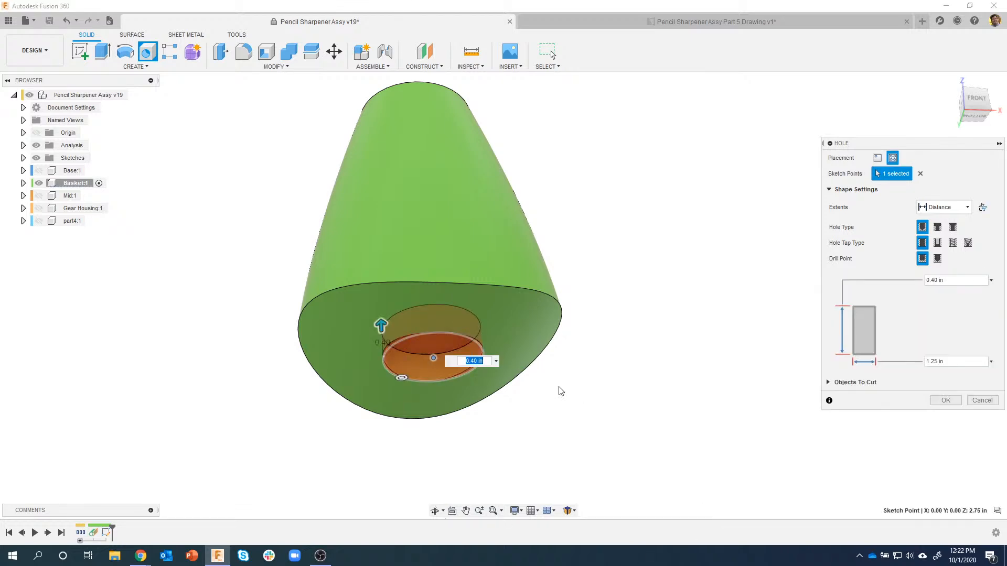
middle_click_drag(560, 389, 424, 336, "shift")
middle_click_drag(444, 279, 693, 458, "shift")
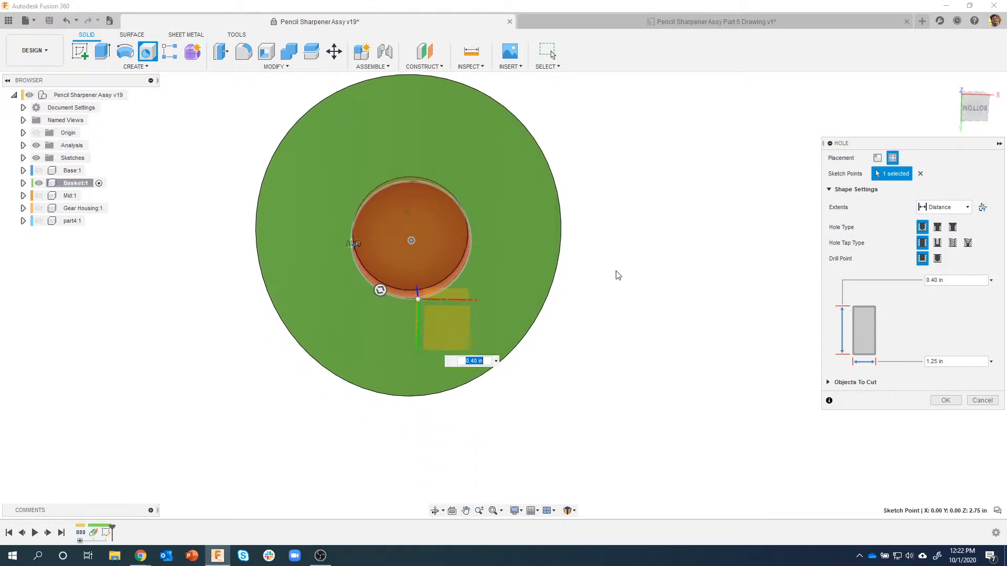
middle_click_drag(370, 287, 388, 200, "shift")
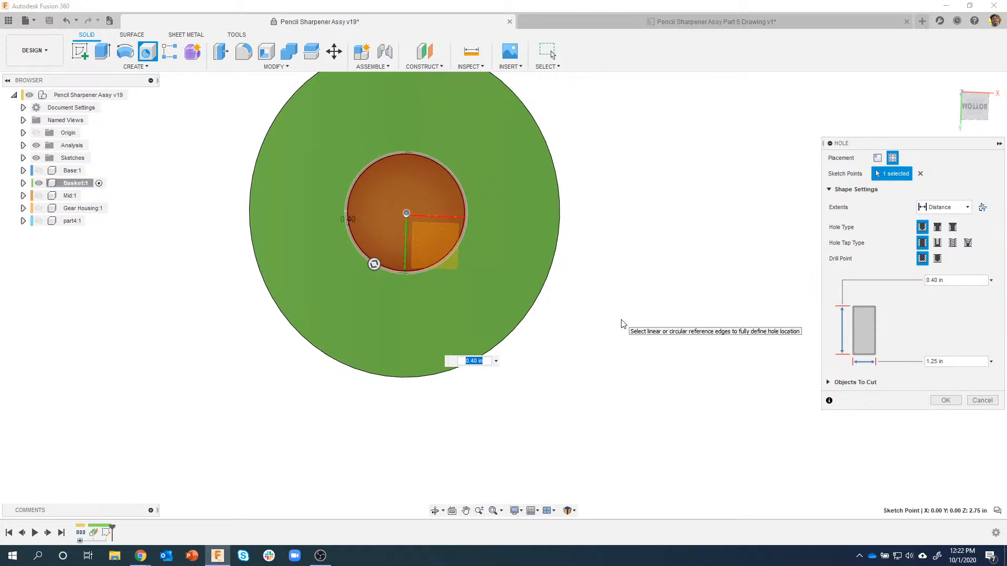
middle_click_drag(614, 250, 551, 388, "shift")
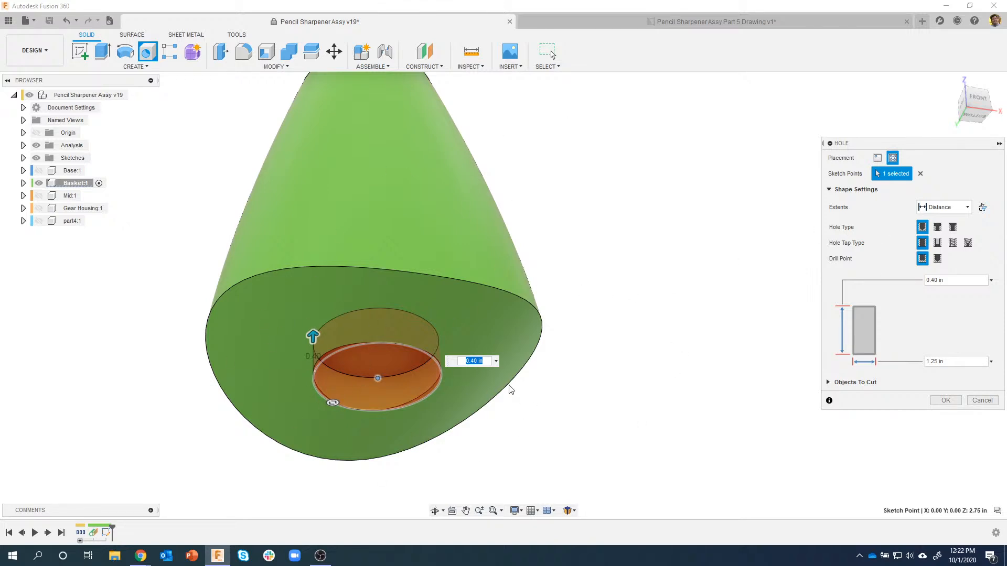
Step: Create the underside hole with a 1.88 in diameter, 0.815 in depth and a flat drill point
left_click(963, 360)
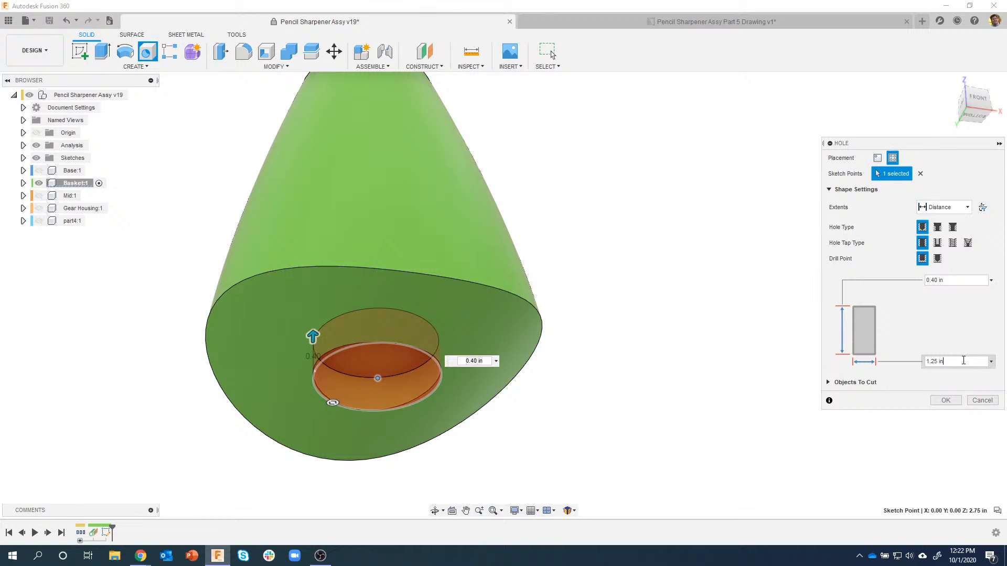
left_click_drag(940, 362, 913, 360)
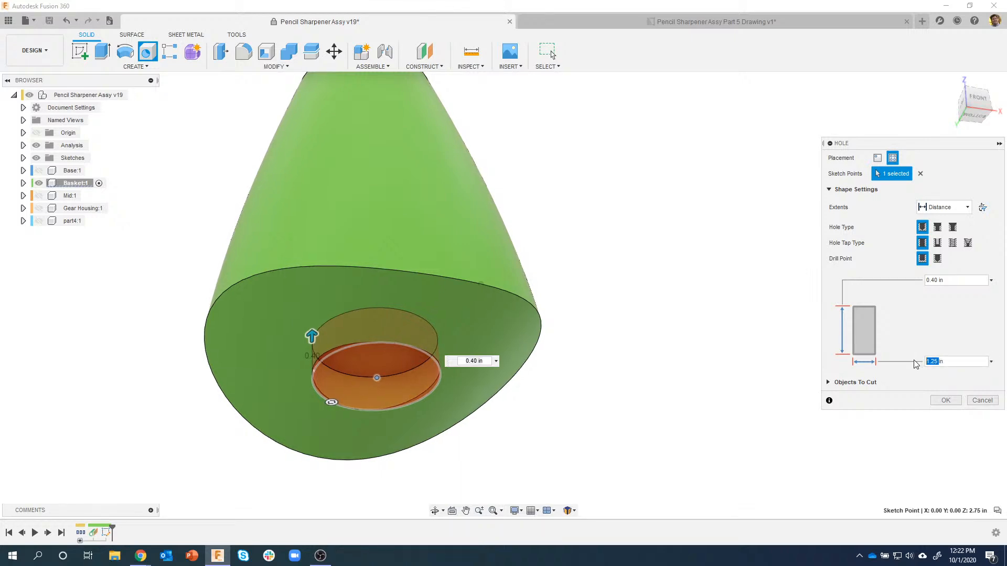
type("1.")
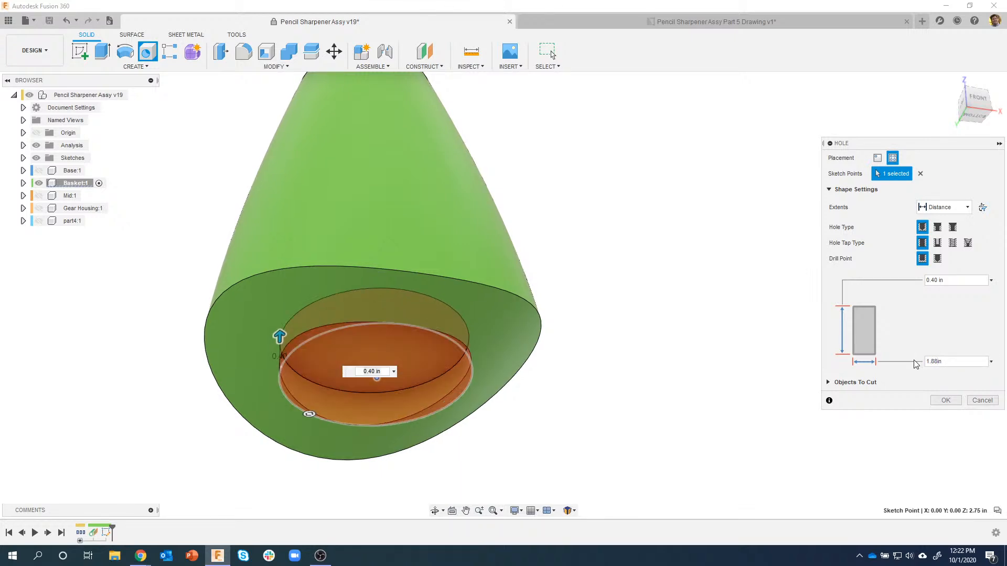
left_click(956, 280)
type("0.815")
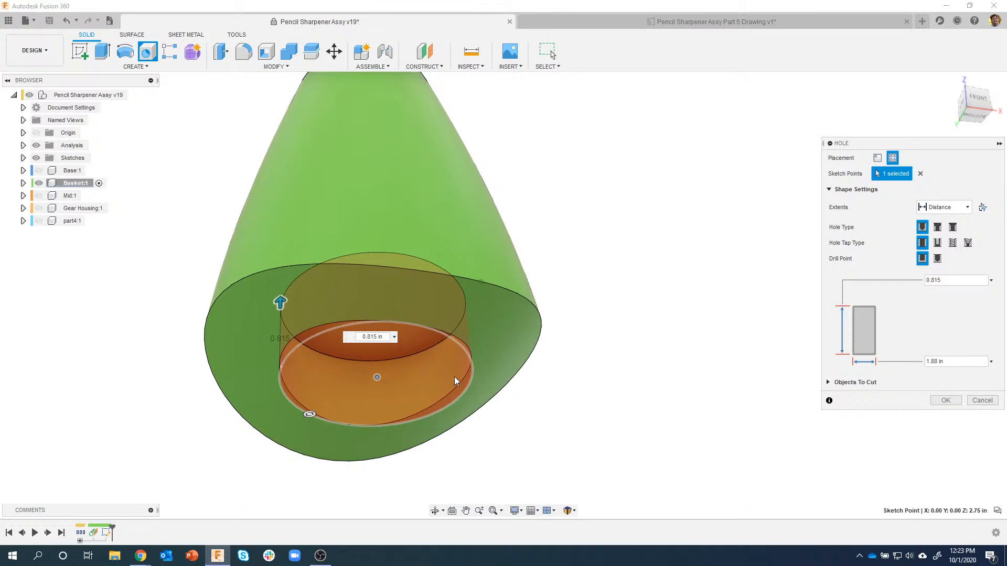
middle_click_drag(455, 377, 519, 478, "shift")
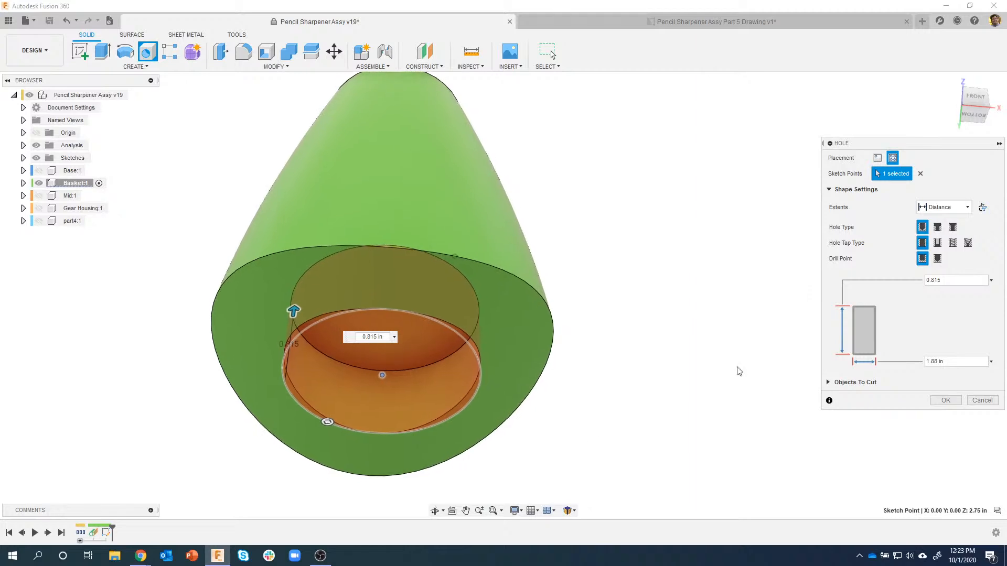
left_click(937, 258)
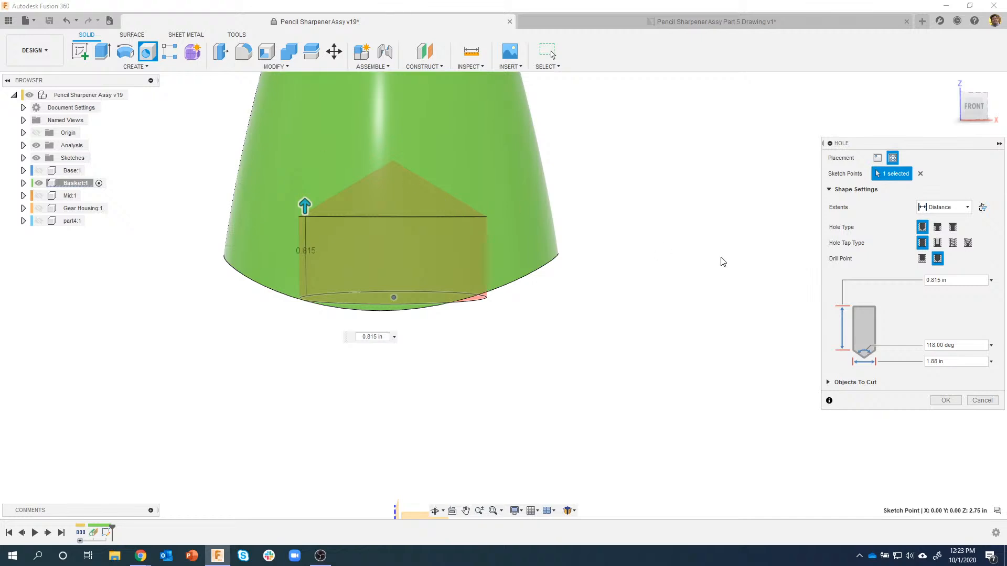
left_click(921, 259)
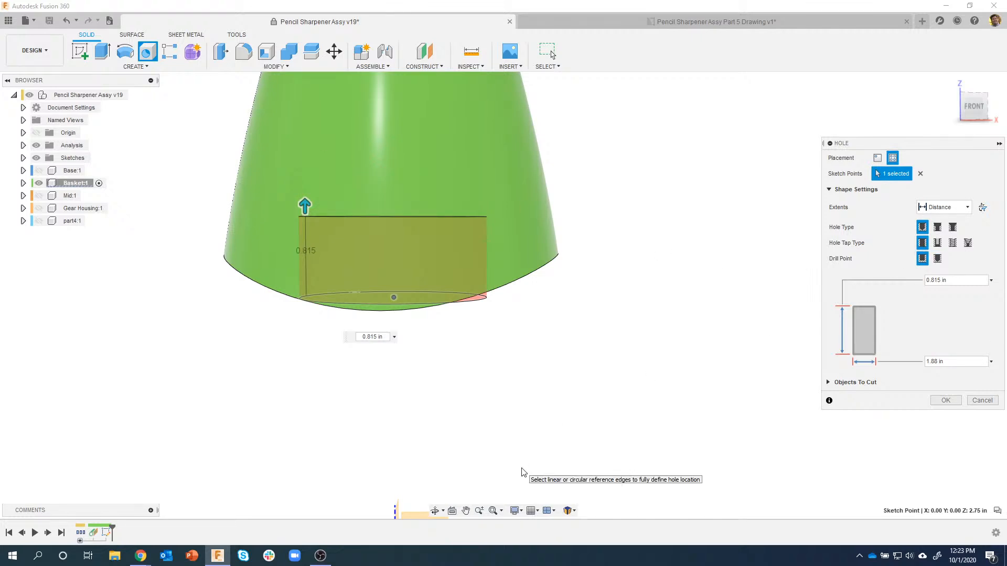
left_click(945, 401)
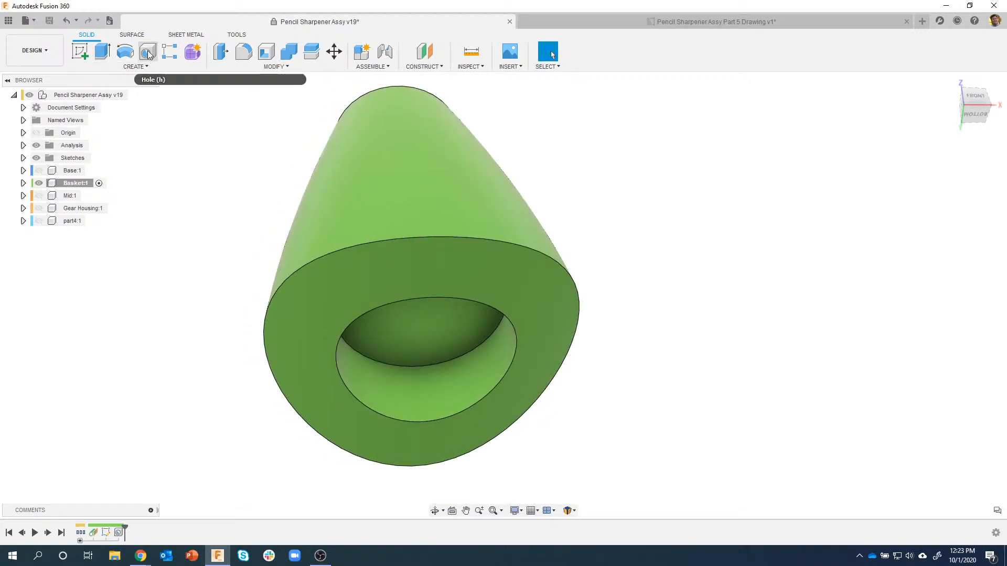
Step: Check the inner hole in the Part 5 drawing, then show the basket's Sketch1 and place a second hole on its point
left_click(598, 22)
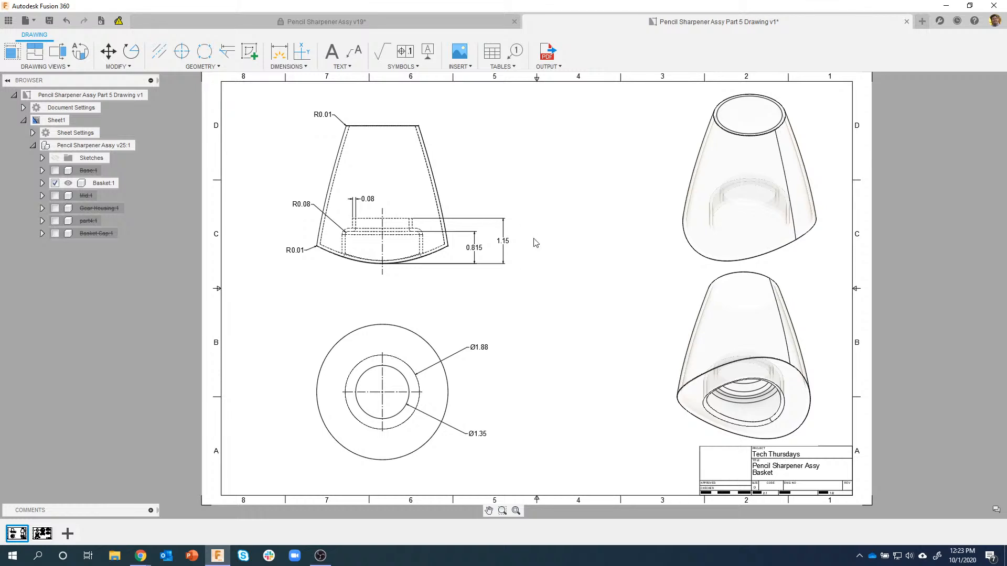
left_click(385, 23)
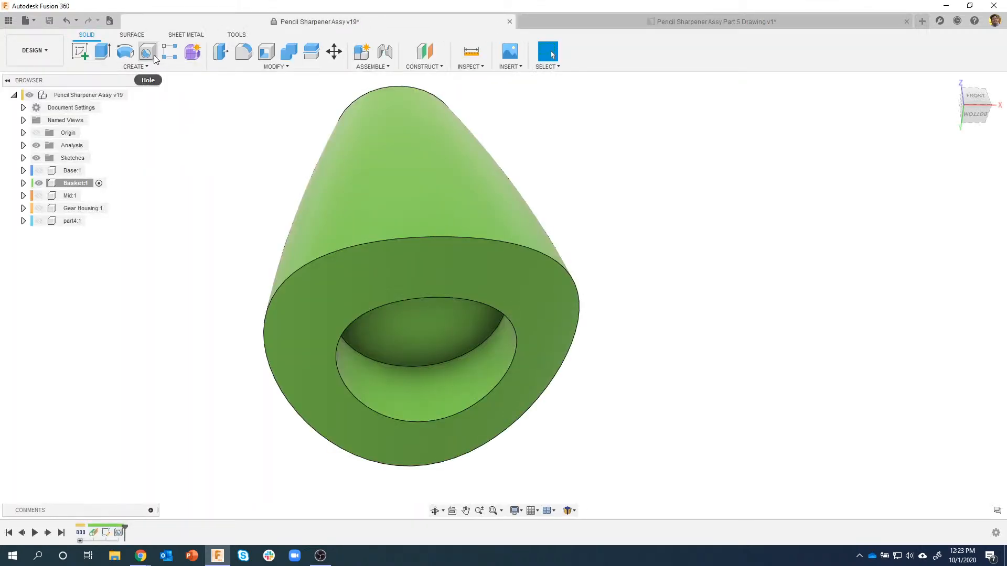
left_click(151, 57)
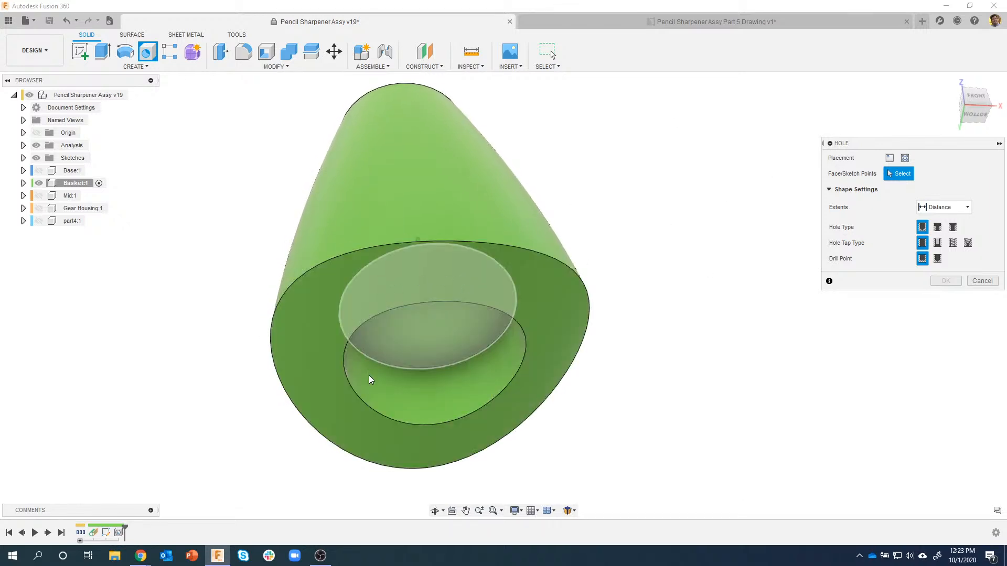
scroll(666, 331, "down", 1)
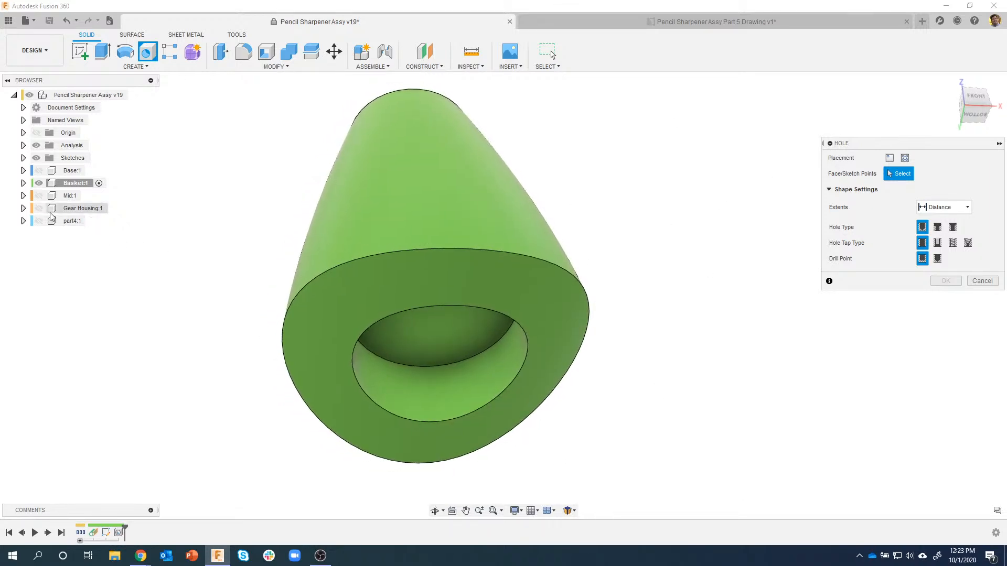
left_click(24, 183)
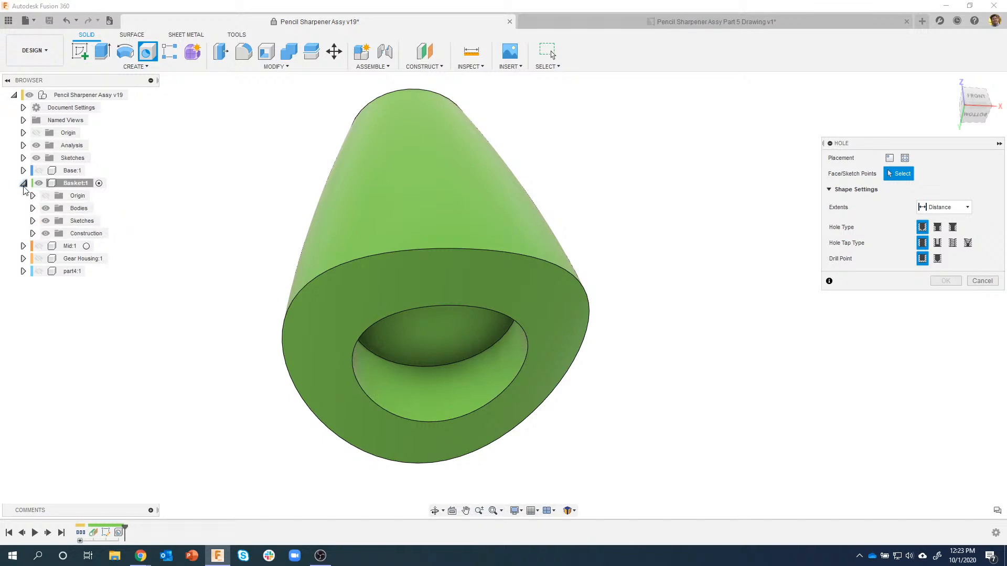
left_click(33, 221)
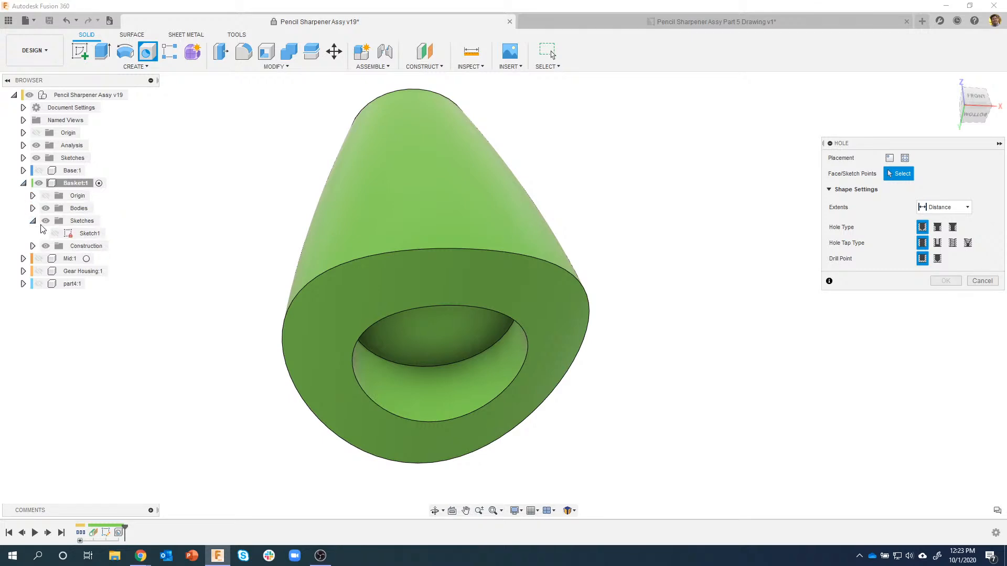
left_click(52, 233)
mouse_move(709, 435)
middle_mouse_down("shift")
mouse_move(677, 452)
mouse_move(674, 361)
mouse_move(640, 360)
middle_mouse_up("shift")
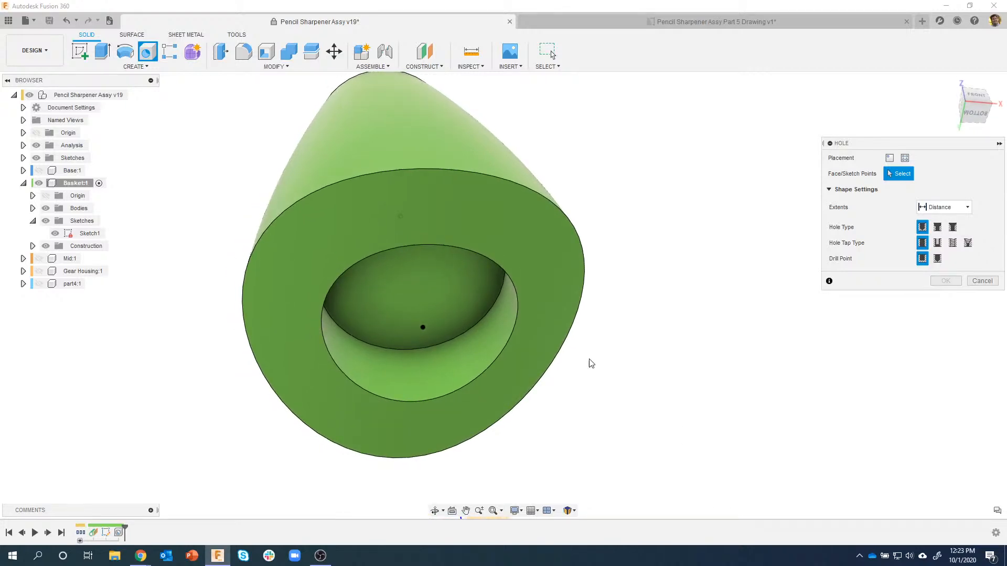
left_click(423, 328)
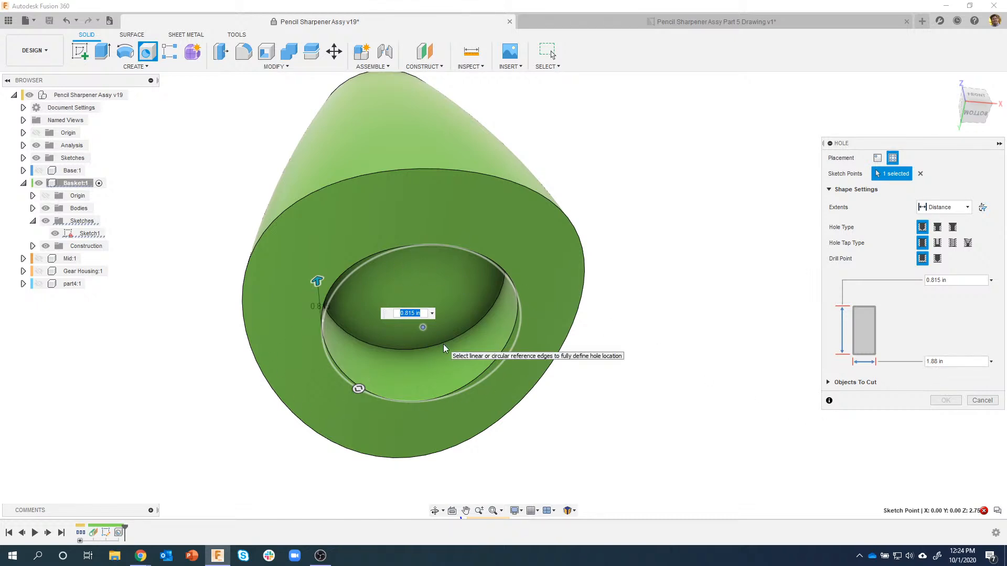
Step: Set the second hole's diameter to 1.35 in and its depth to 1.15 in, and create it
left_click(959, 361)
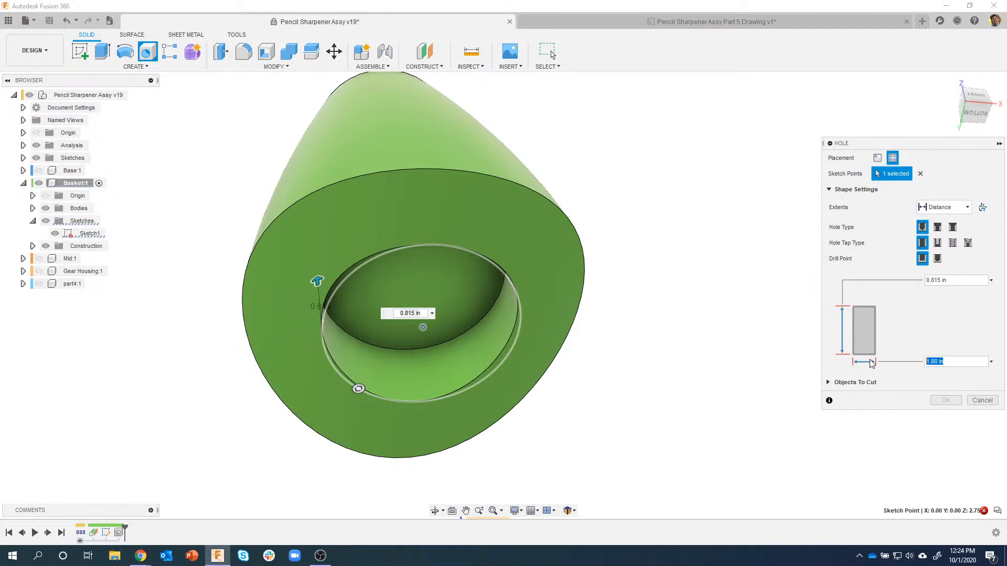
type("1.35")
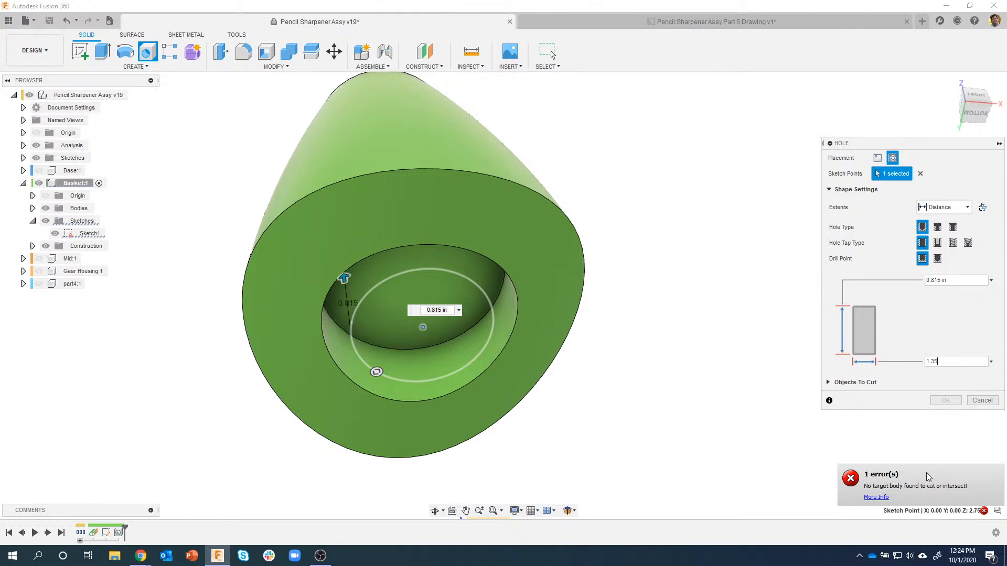
left_click(961, 280)
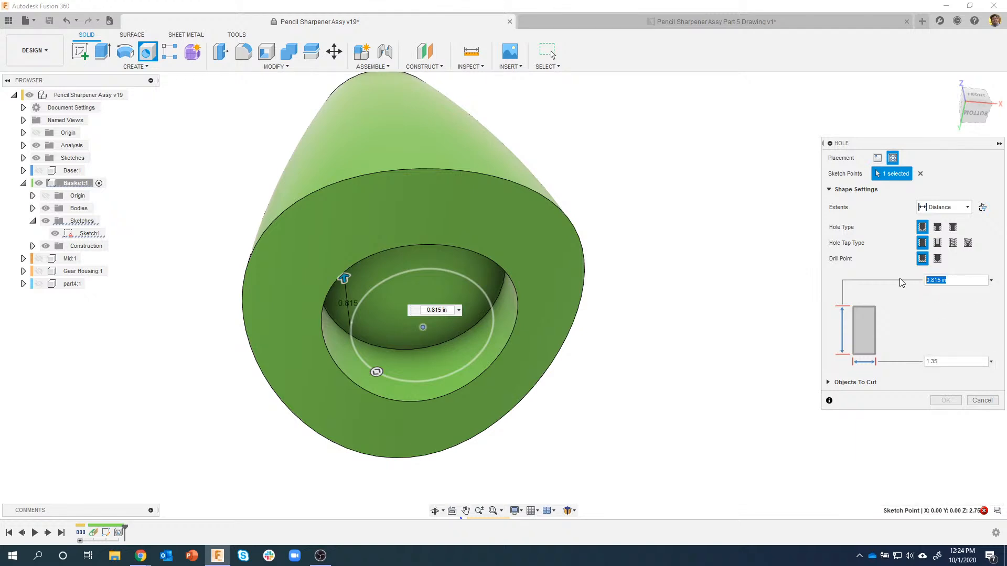
type("1.15")
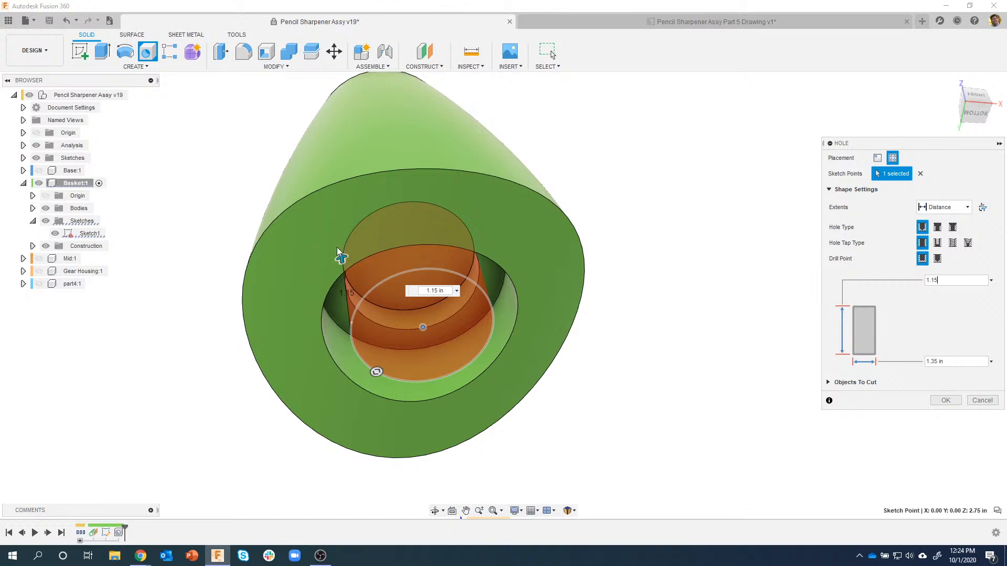
middle_click_drag(549, 296, 592, 311, "shift")
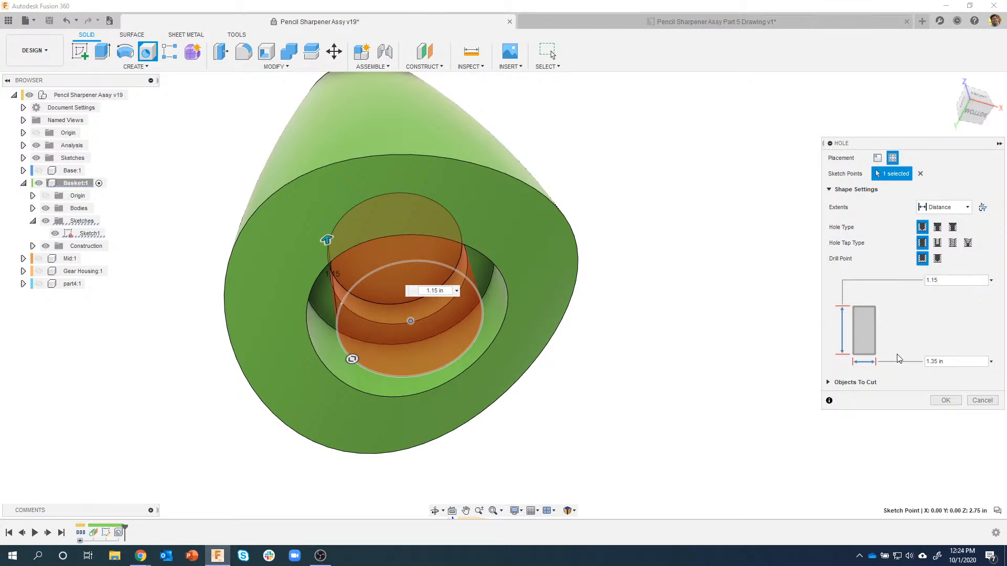
left_click(945, 401)
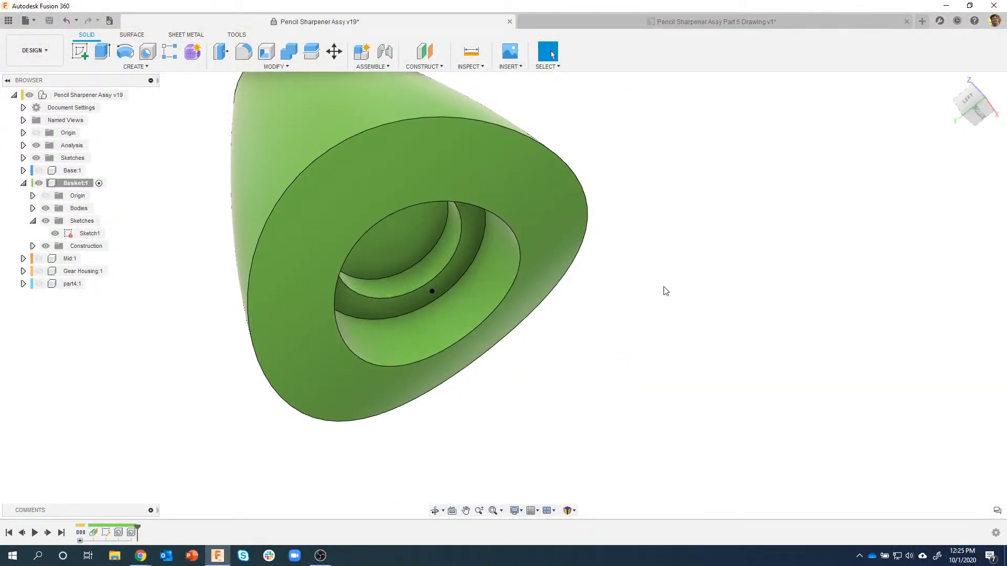
Step: Fillet all edges of the basket's first hole feature with a constant 0.08 in radius
middle_click_drag(668, 259, 685, 284)
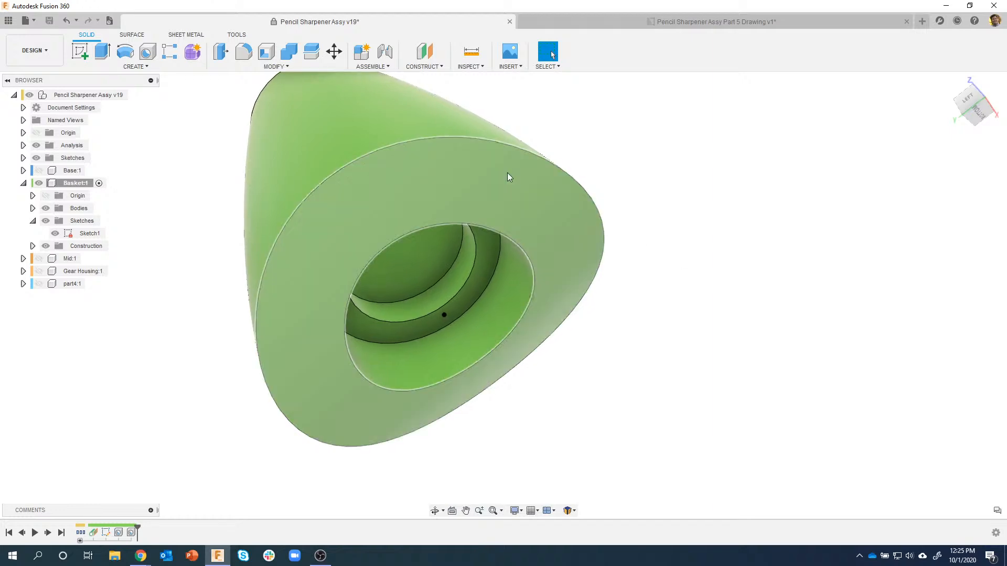
middle_click_drag(202, 139, 212, 150)
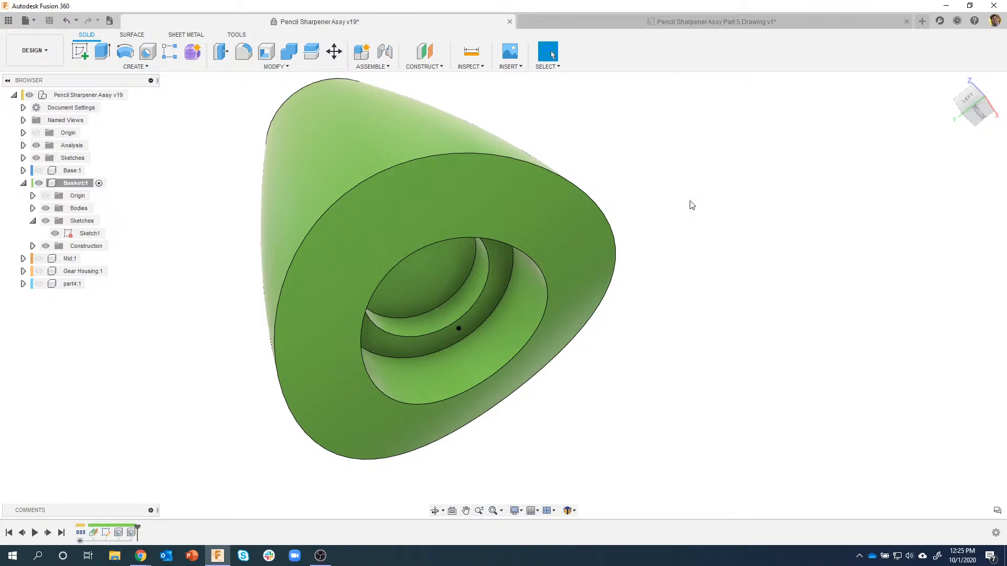
left_click(243, 53)
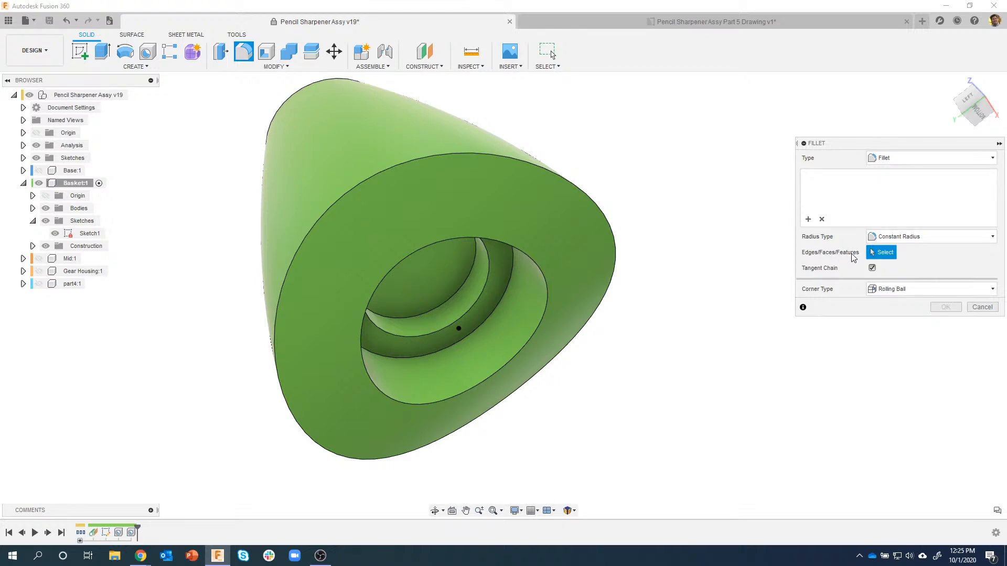
left_click(119, 533)
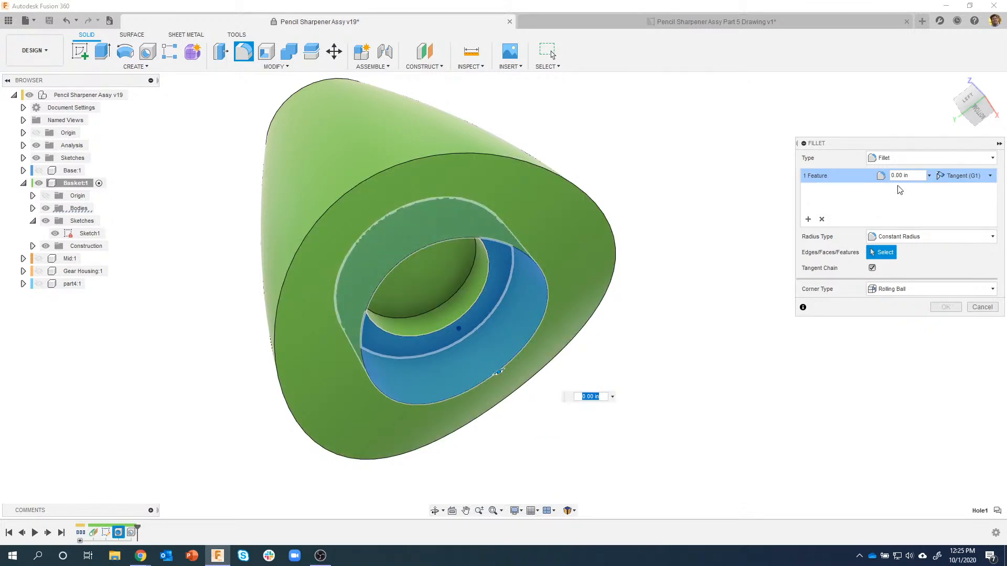
left_click(914, 176)
type(".08")
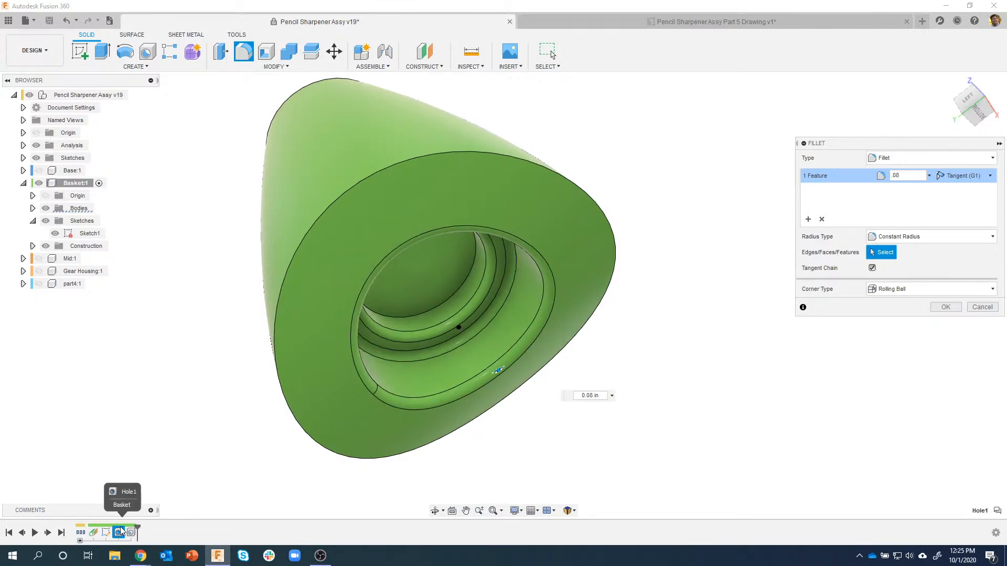
middle_click_drag(464, 320, 548, 366, "shift")
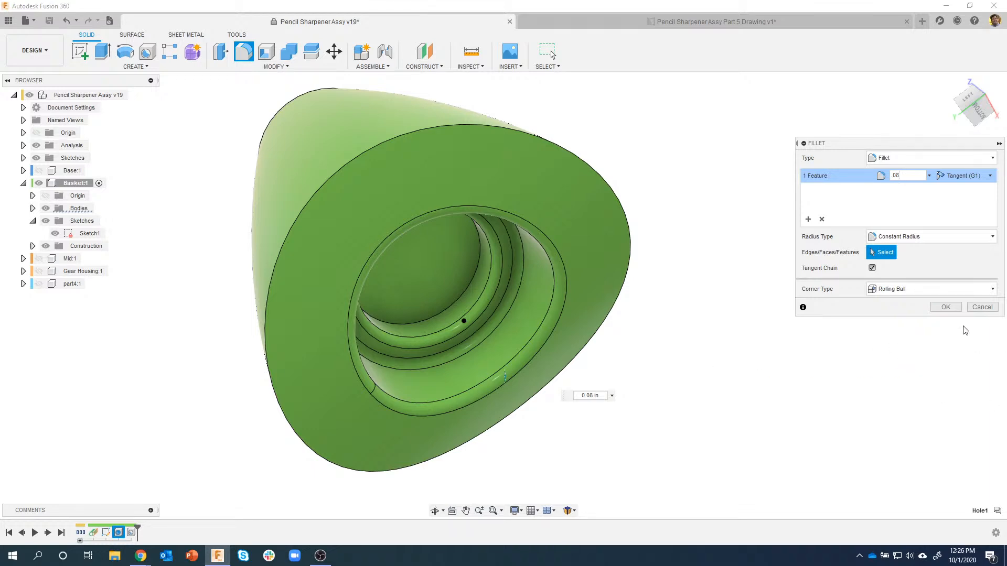
left_click(951, 307)
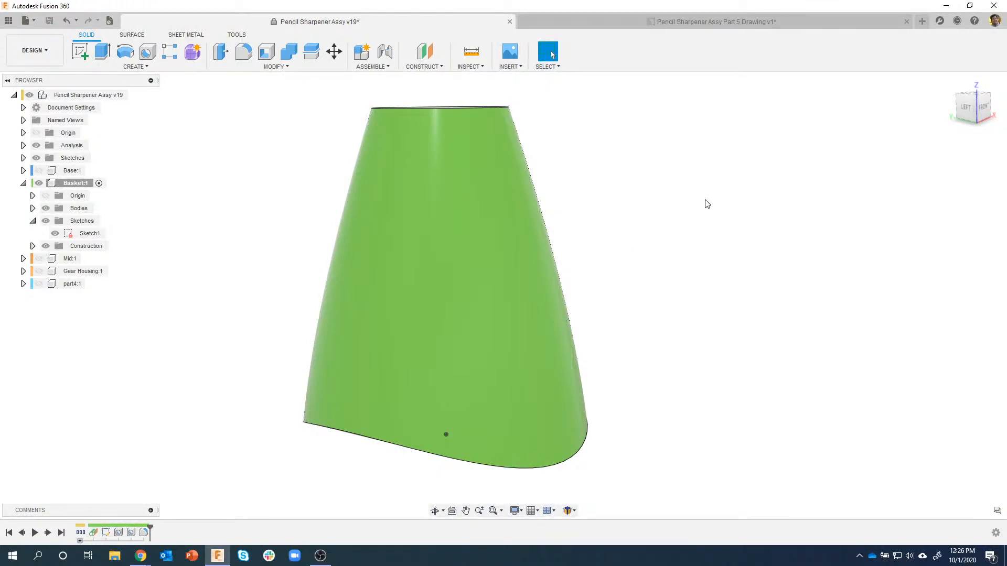
Step: Create an offset construction plane at -0.4 in from the basket's top face
middle_click_drag(707, 204, 605, 114, "shift")
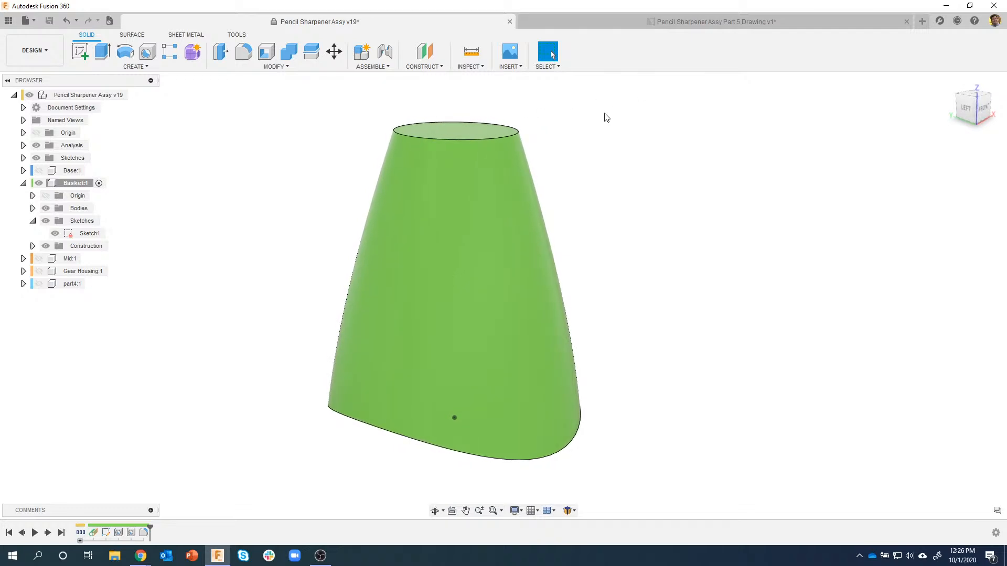
left_click(429, 52)
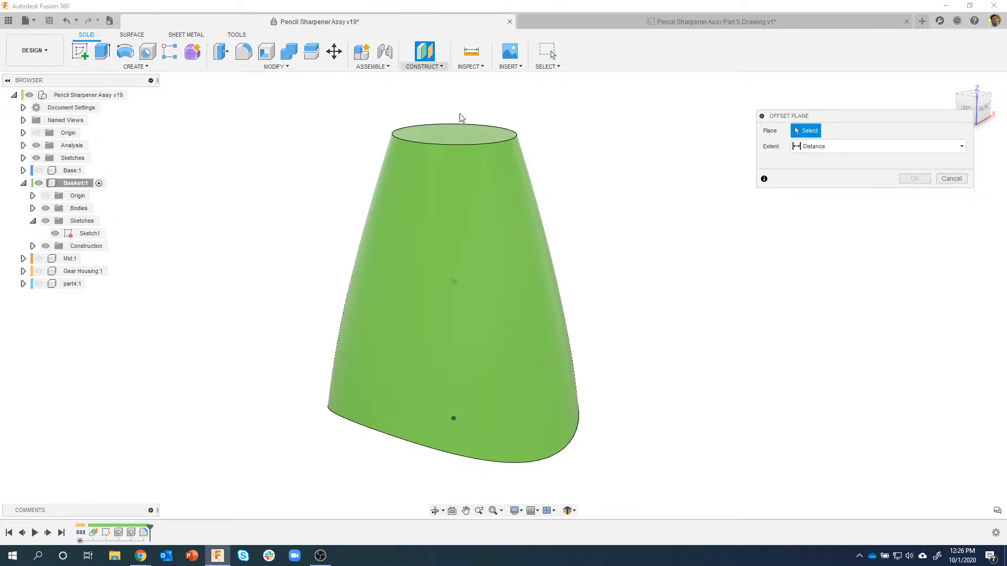
left_click(430, 137)
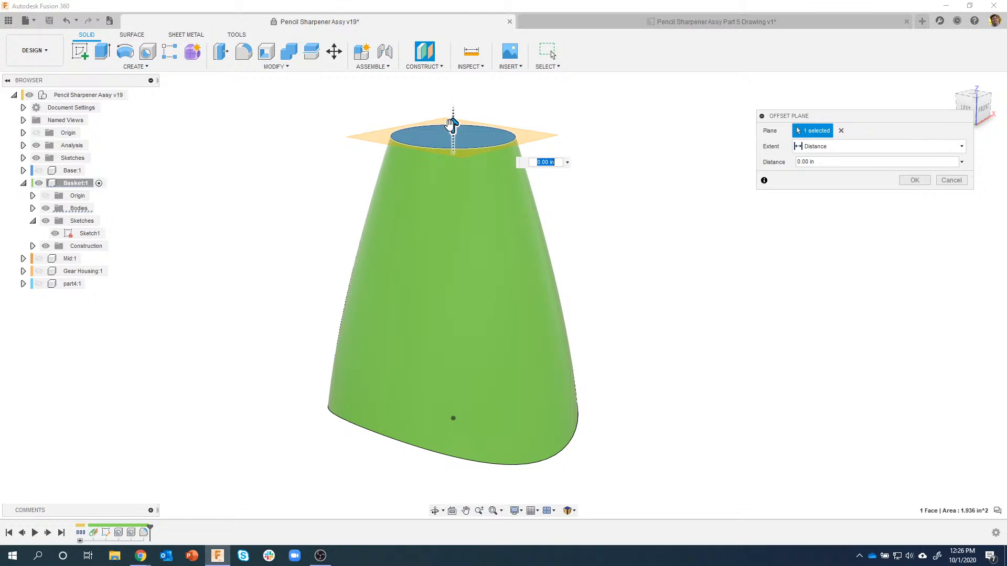
left_click_drag(452, 127, 451, 164)
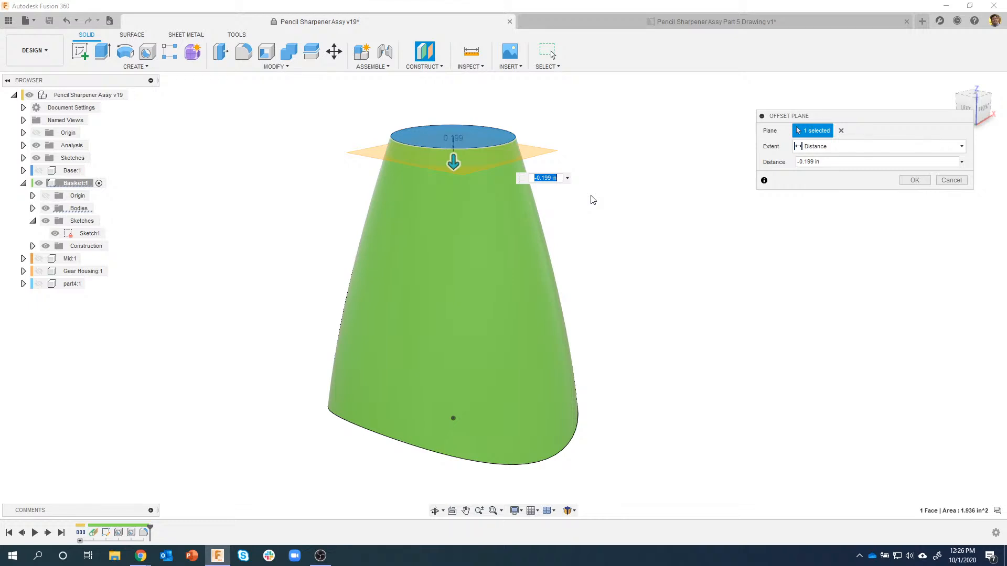
type("-0.4")
key("Return")
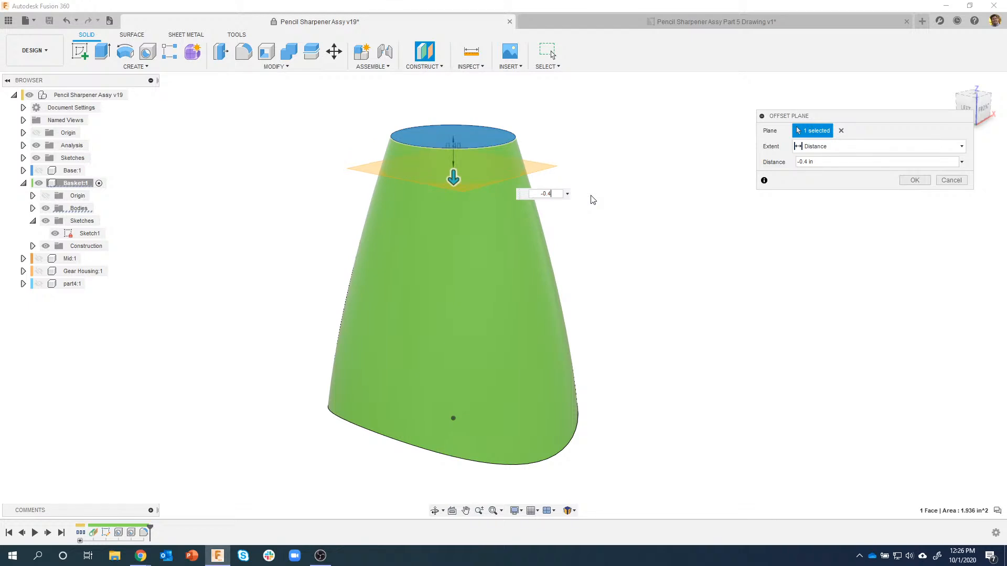
left_click(913, 179)
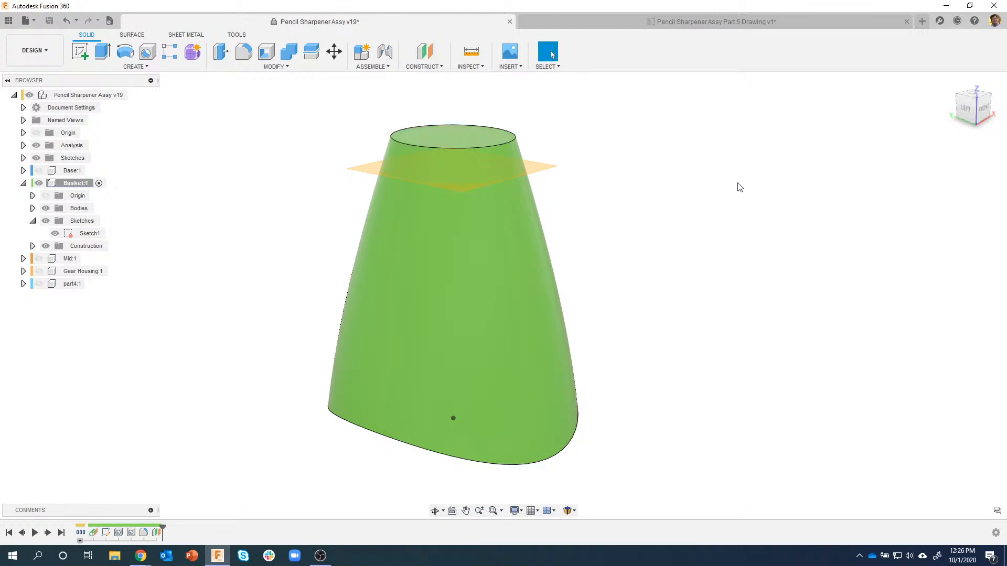
Step: Split the Basket body with the offset plane near its top as the splitting tool
left_click(264, 67)
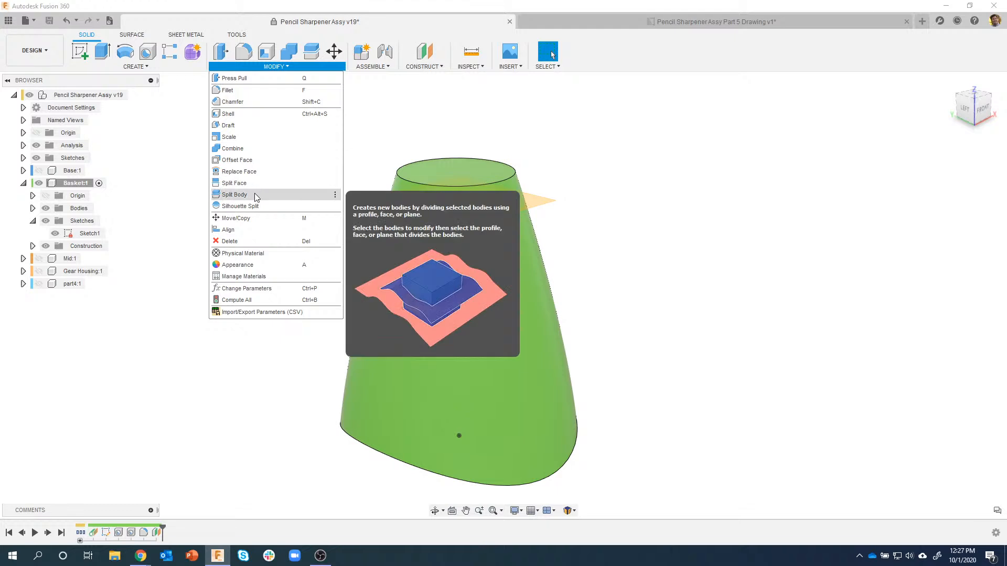
left_click(254, 194)
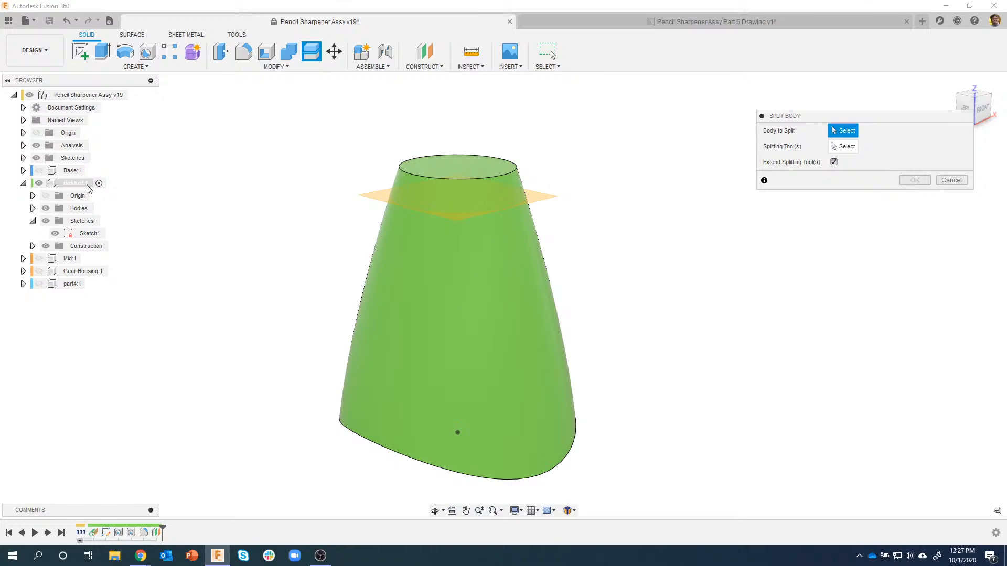
left_click(32, 209)
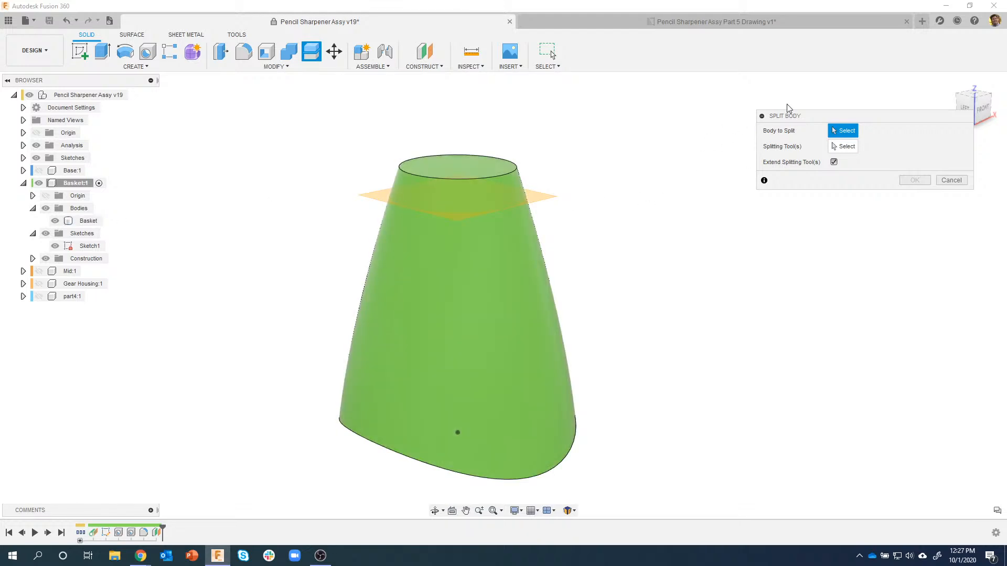
left_click(536, 255)
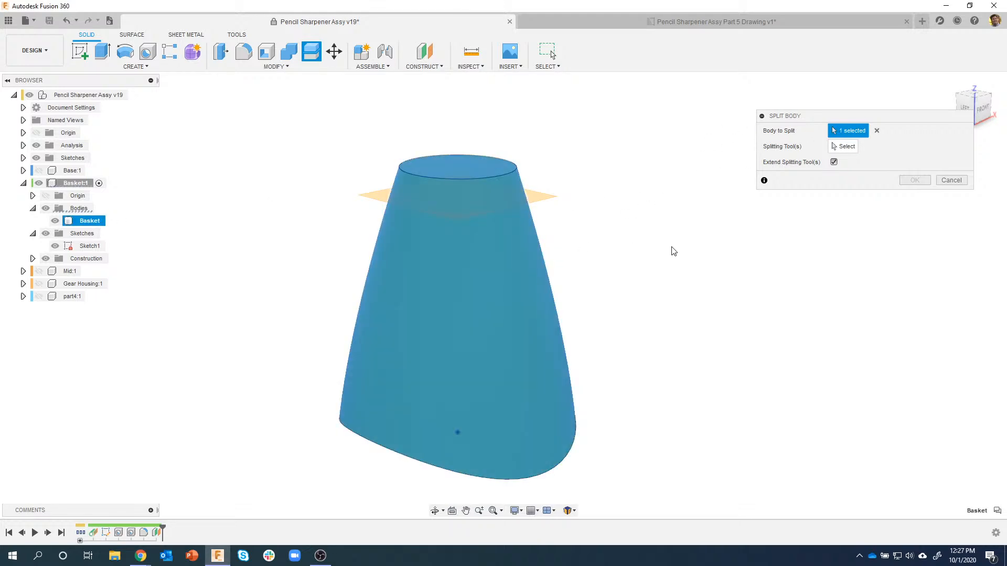
left_click(843, 147)
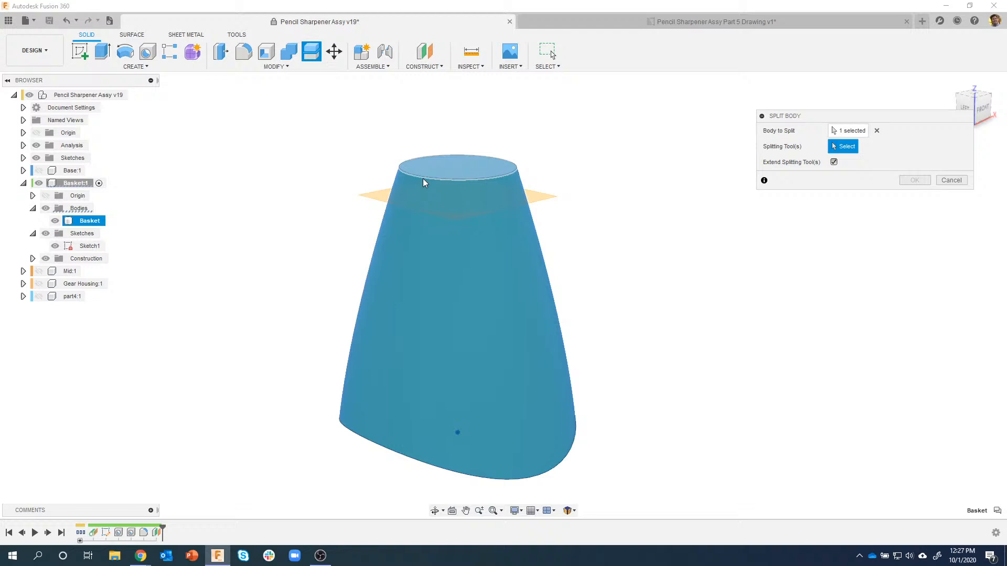
left_click(371, 200)
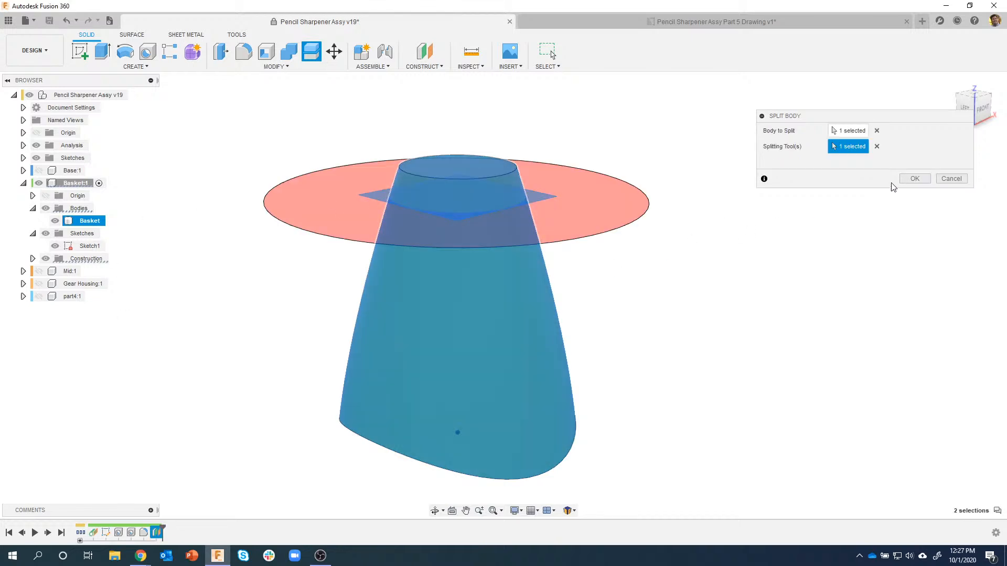
left_click(912, 178)
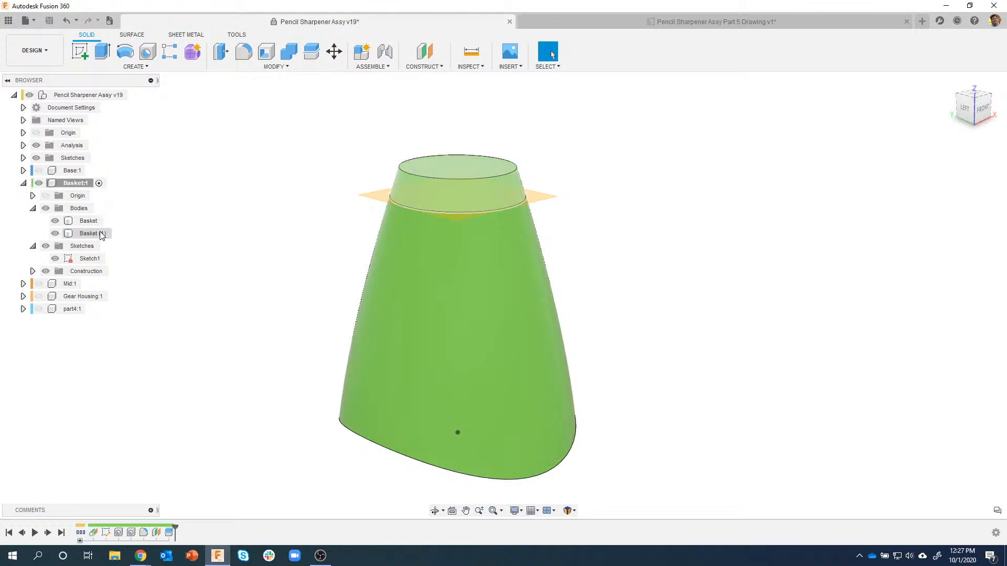
Step: Create a new component from the split-off top body, Basket (1)
left_click(77, 184)
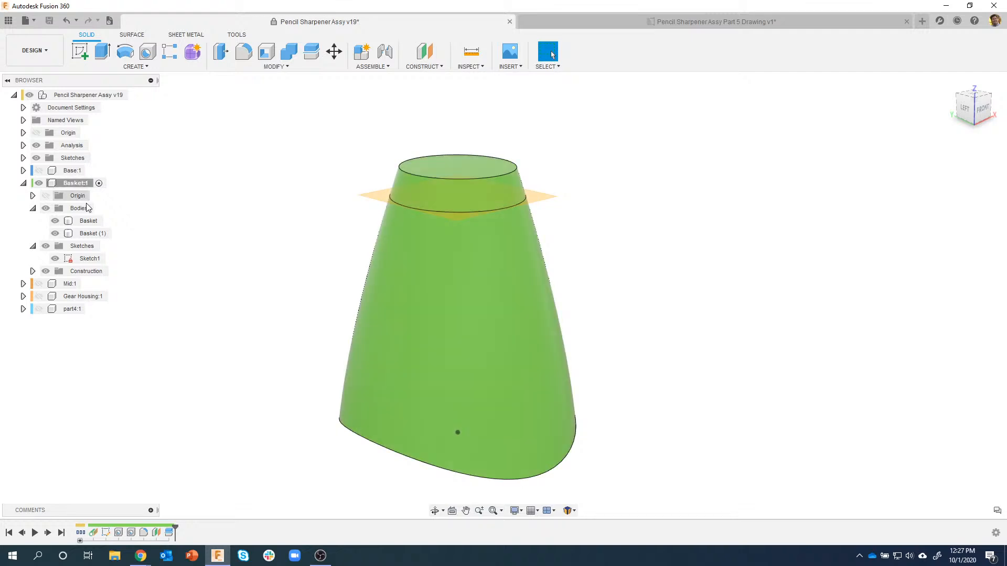
right_click(94, 235)
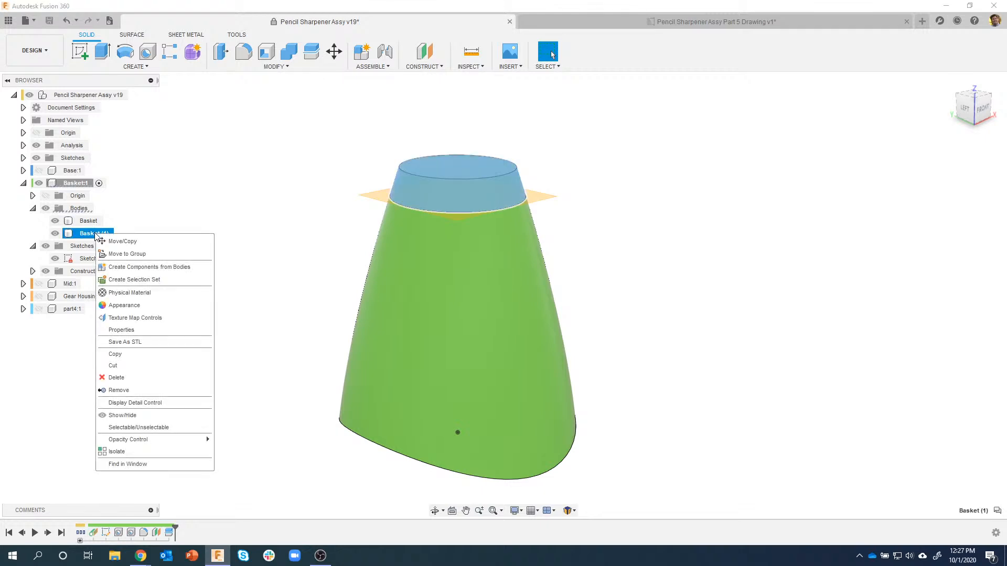
left_click(156, 267)
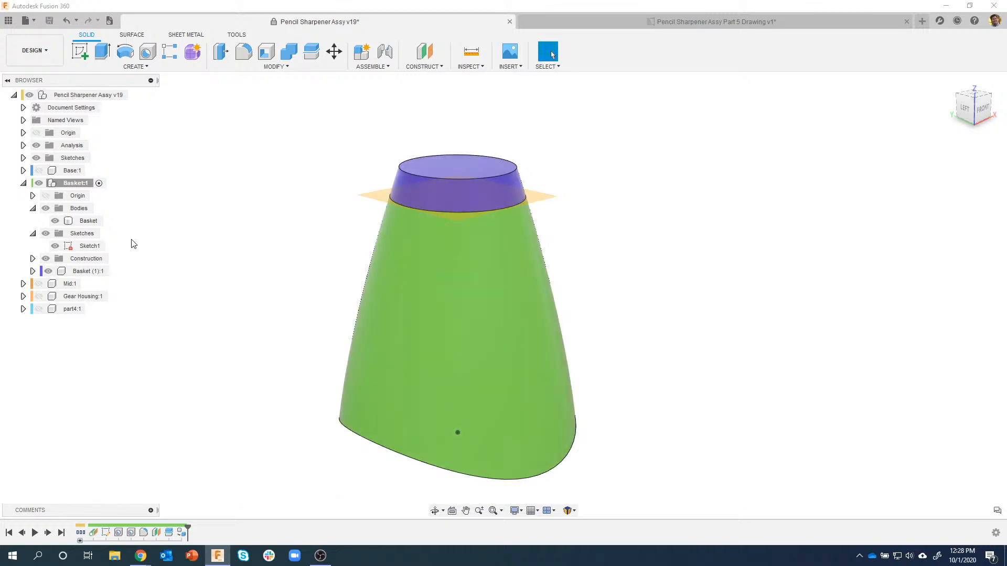
Step: Rename the new top-piece component "Basket Cap" and move it out of Basket to the top level of the assembly
right_click(91, 276)
left_click(121, 230)
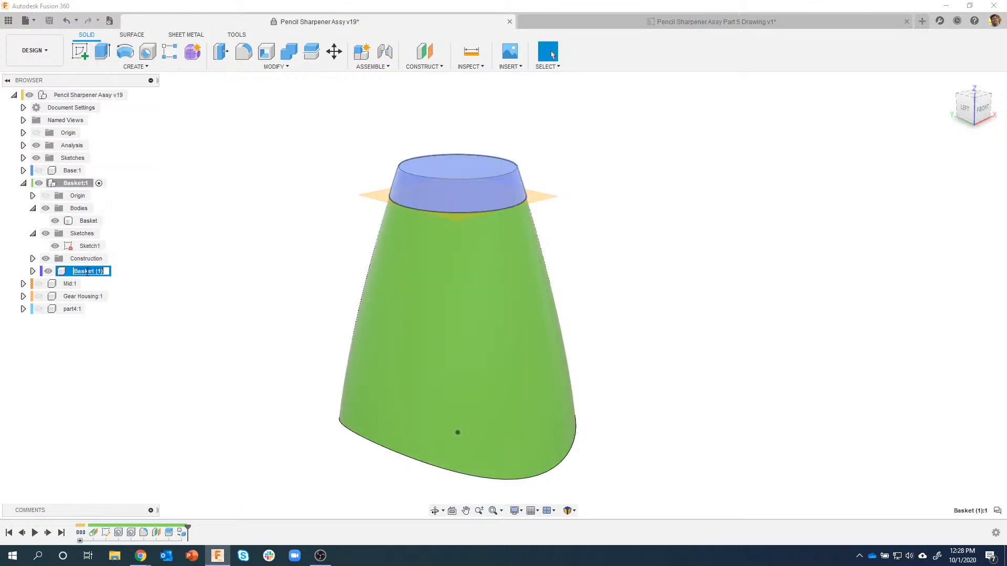
type("Ba")
key("Return")
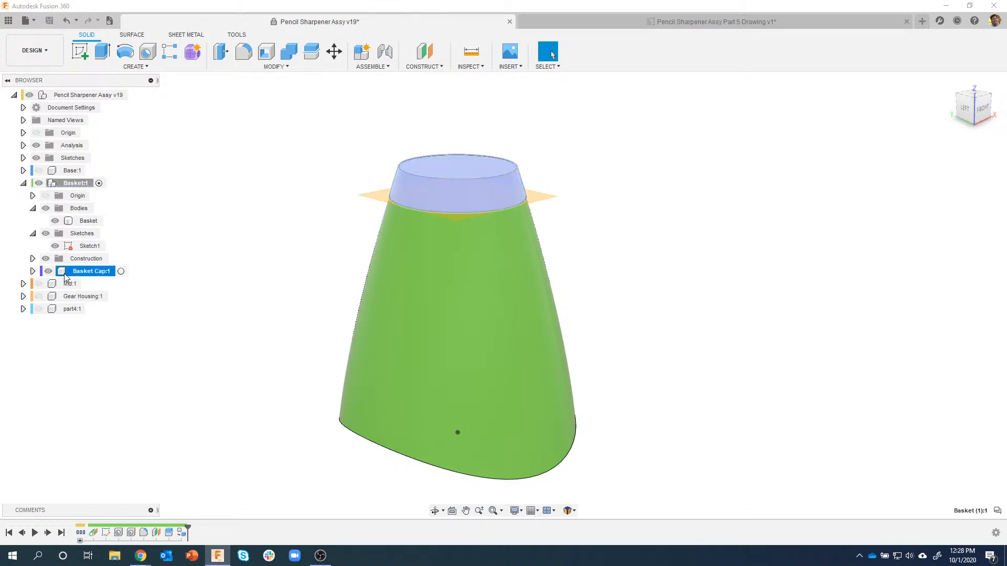
mouse_move(62, 276)
left_mouse_down()
mouse_move(132, 222)
mouse_move(89, 100)
left_mouse_up()
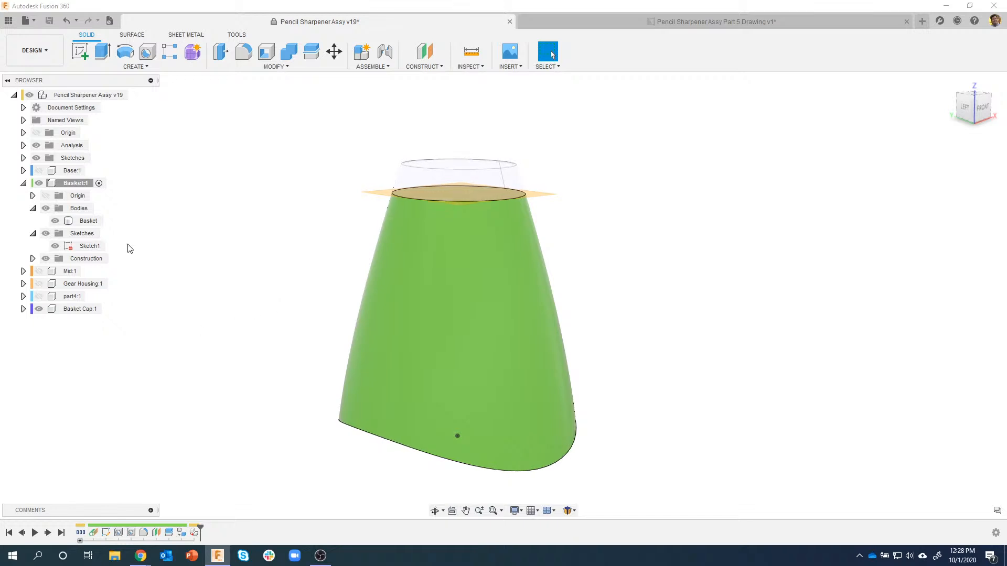
Step: Hide the Basket Cap and the basket's construction geometry, and inspect the basket's interior with the Section2 analysis, leaving the analyses hidden
left_click(39, 309)
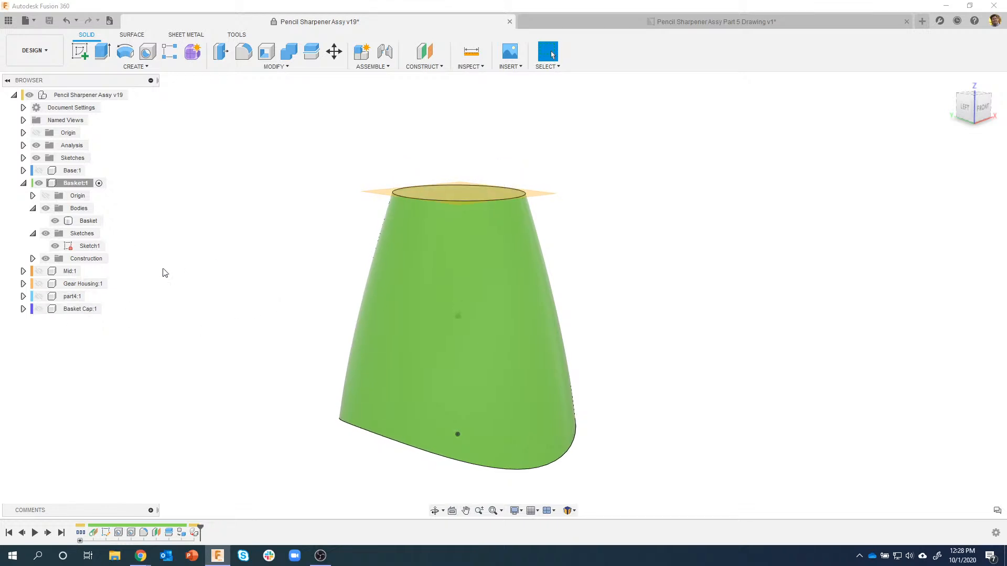
left_click(45, 259)
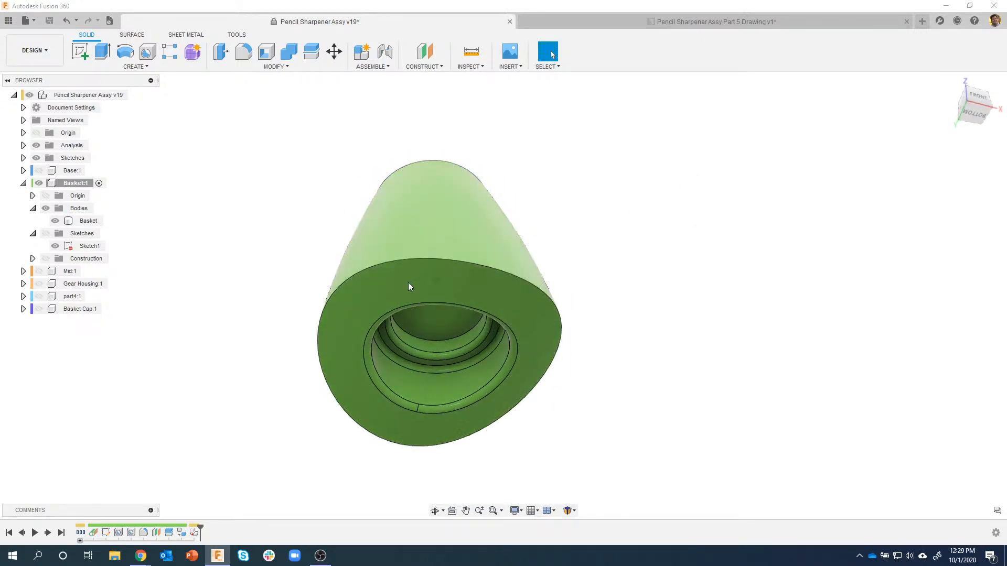
left_click(24, 146)
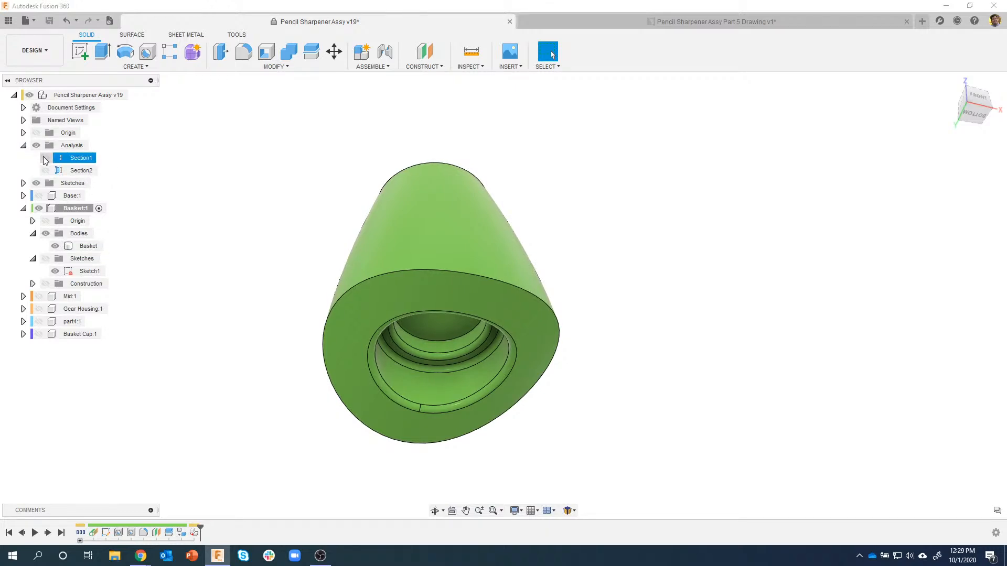
left_click(45, 158)
left_click(43, 175)
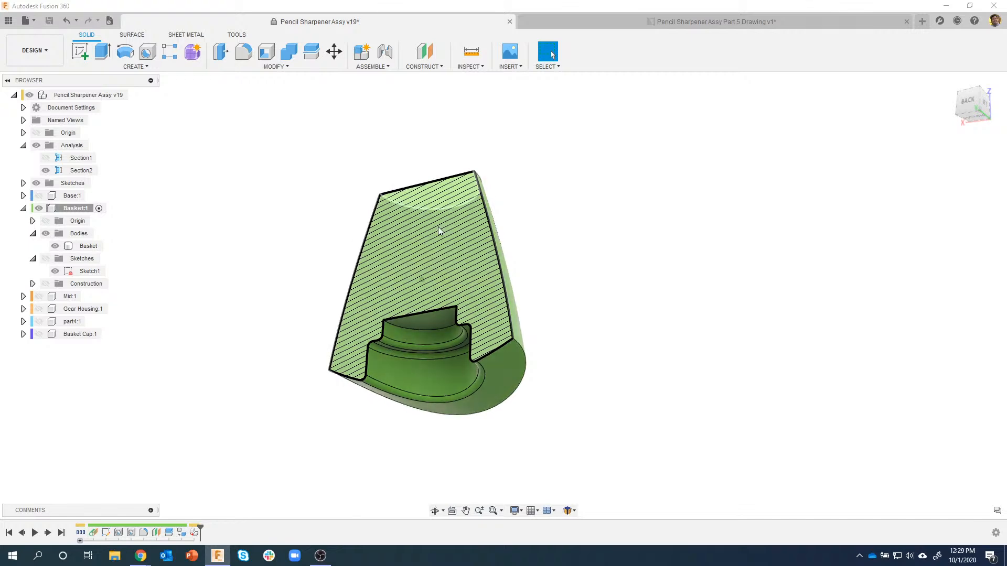
left_click(420, 333)
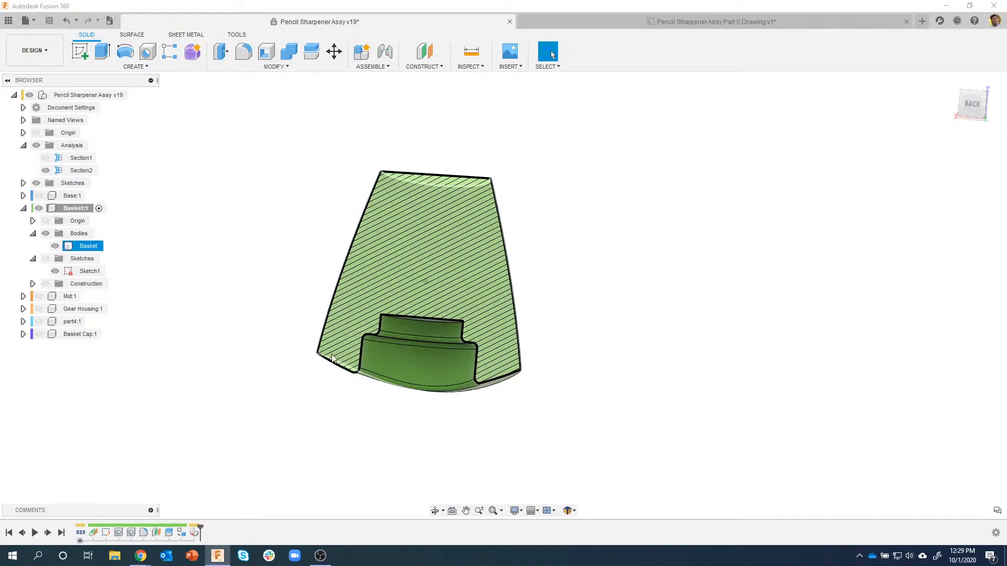
middle_click_drag(218, 281, 187, 268, "shift")
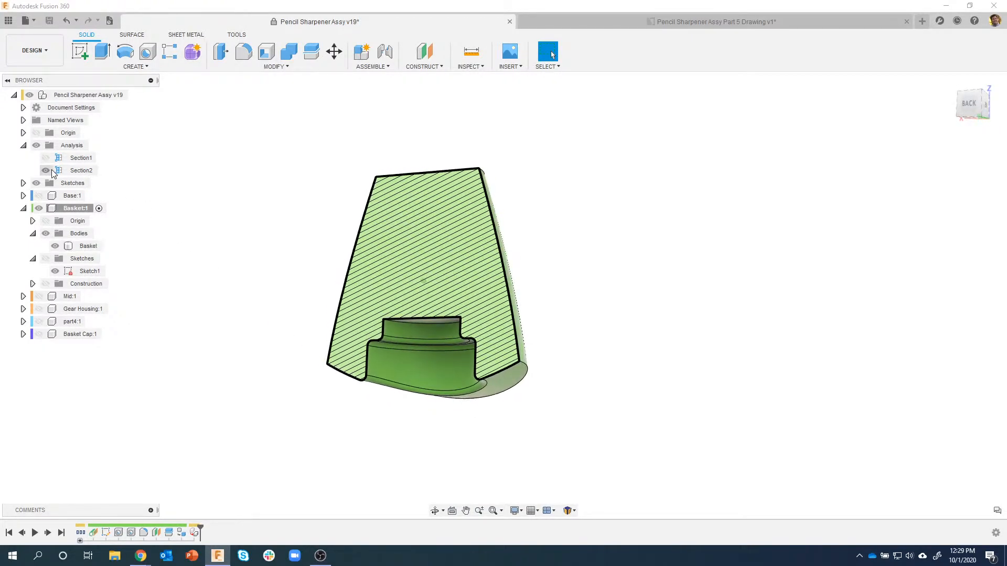
left_click(41, 143)
middle_click_drag(262, 178, 240, 257, "shift")
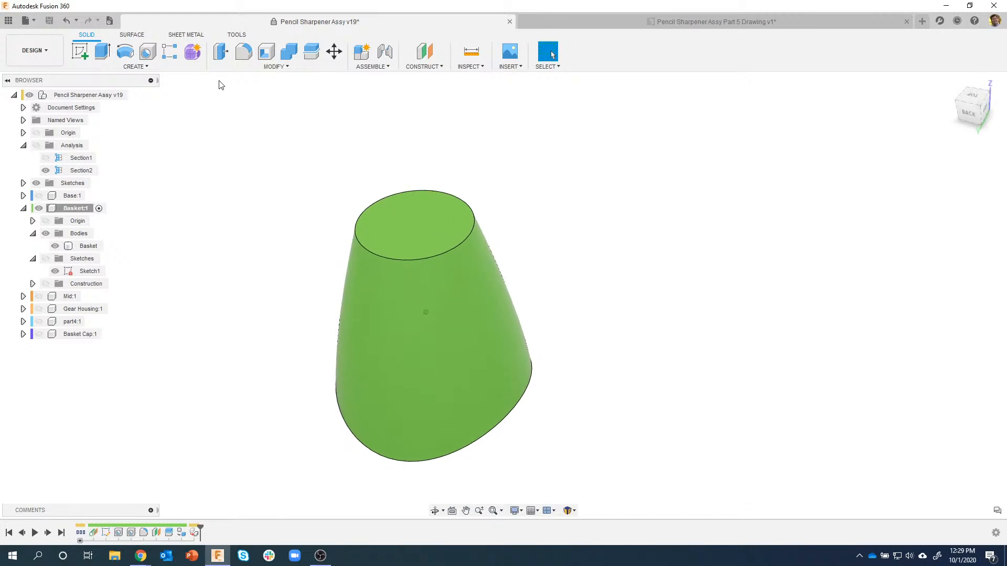
Step: Set up an inside shell of about 0.082 in on the basket, removing its top face and the inner hole's flat end face
left_click(267, 51)
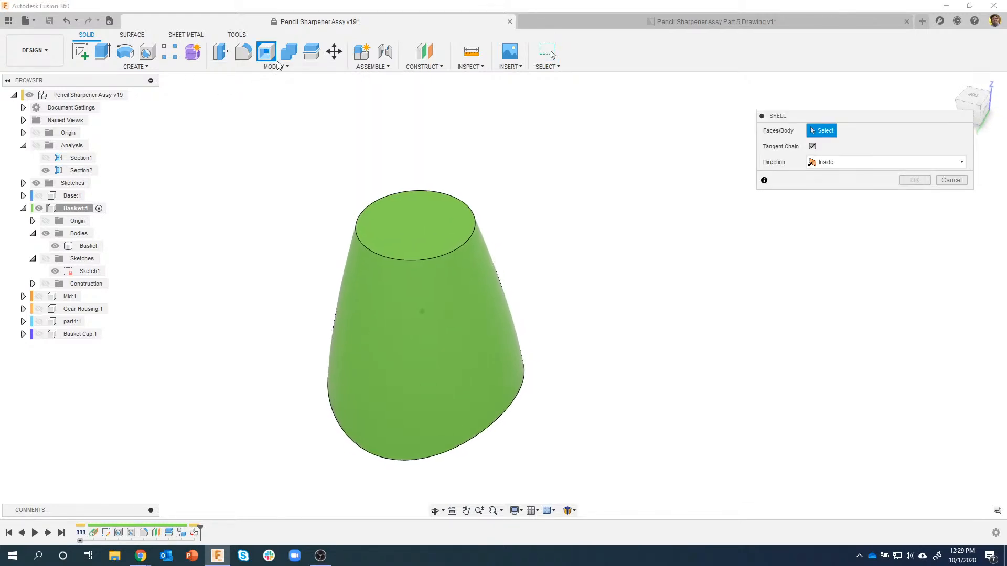
left_click(416, 231)
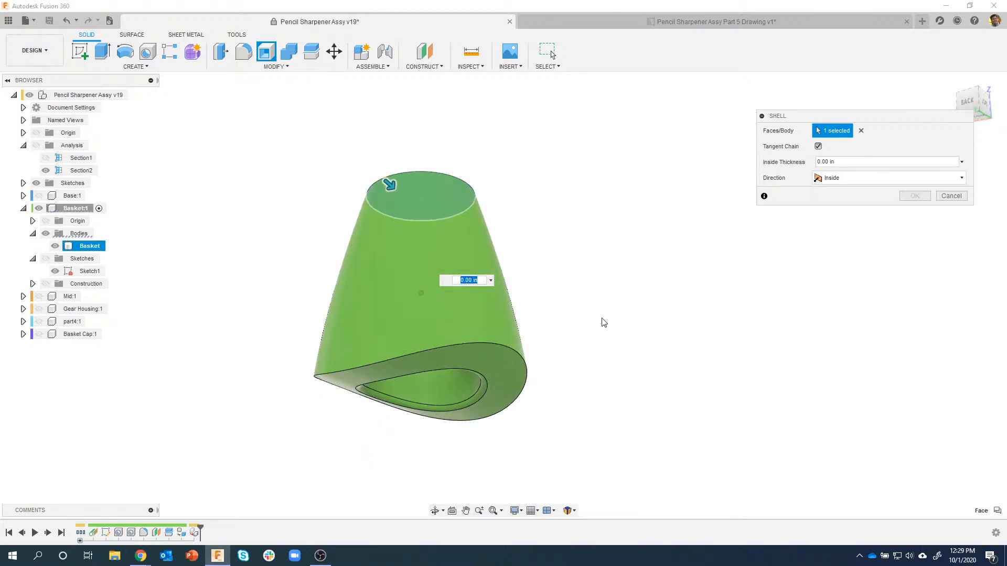
middle_click_drag(604, 323, 560, 353, "shift")
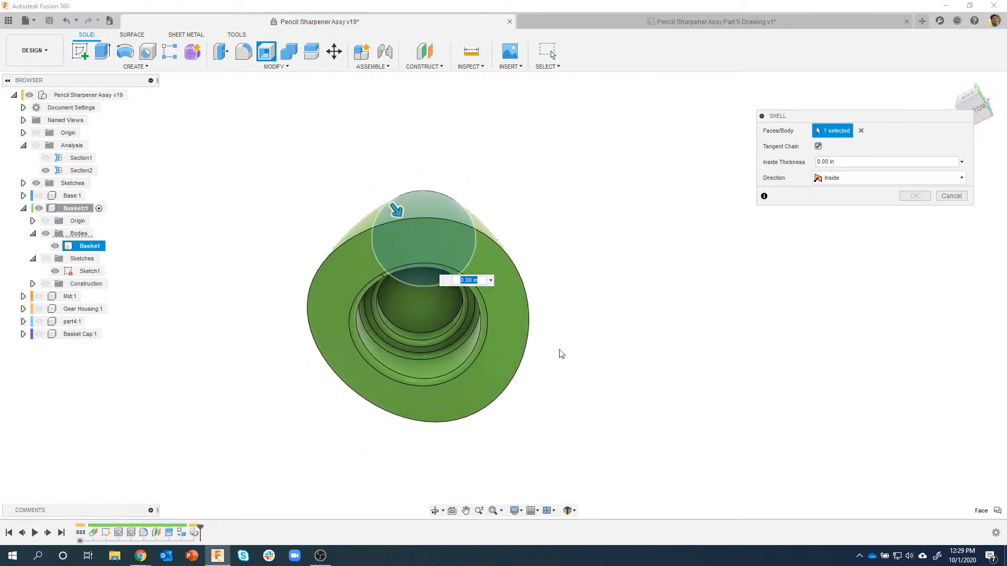
left_click(417, 322)
middle_click_drag(676, 380, 676, 384, "shift")
middle_click_drag(509, 387, 412, 368, "shift")
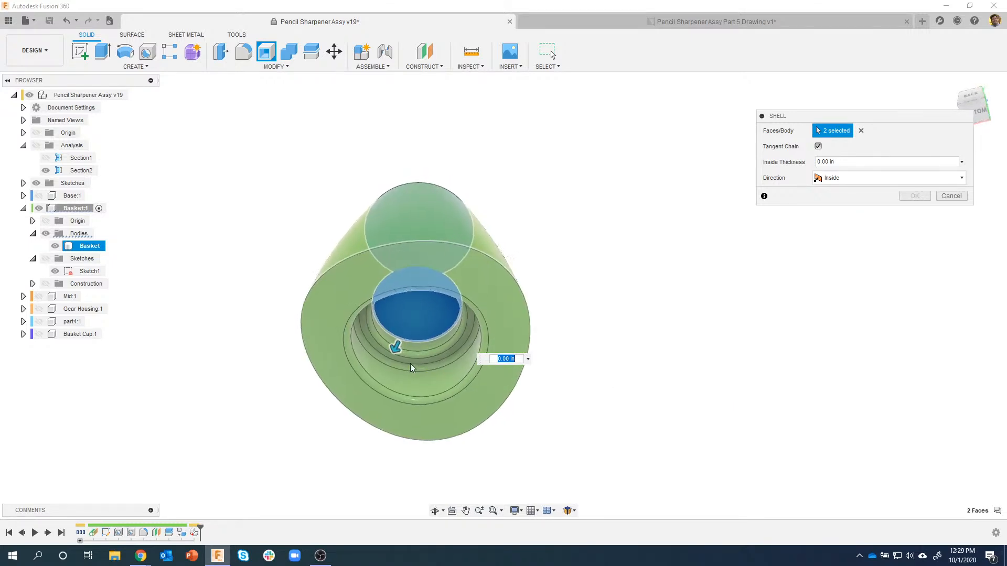
mouse_move(396, 350)
left_mouse_down()
mouse_move(400, 342)
mouse_move(393, 351)
left_mouse_up()
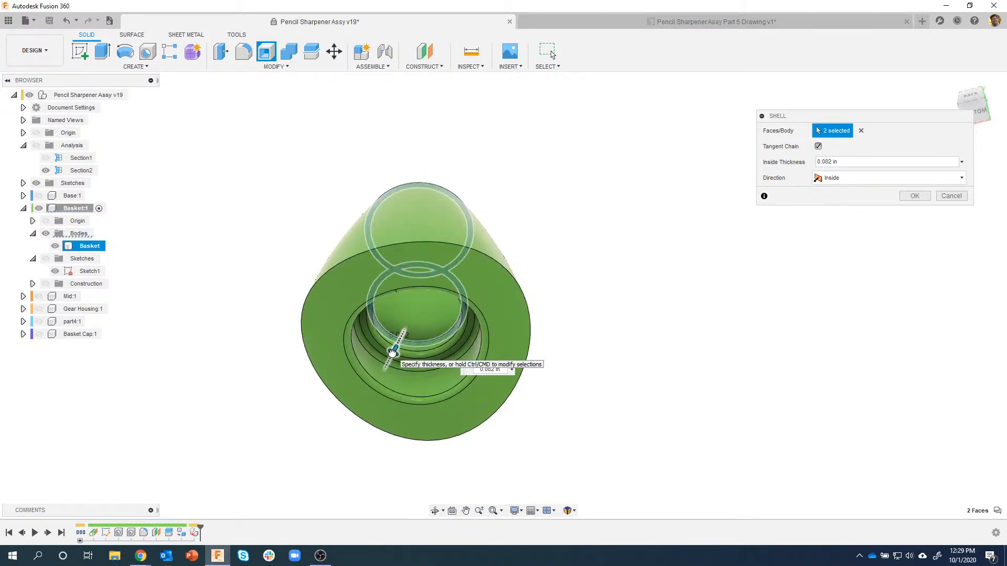
Step: Set the basket shell's inside thickness to 0.08 in and finish the shell with the two selected faces removed
middle_click_drag(583, 356, 462, 305, "shift")
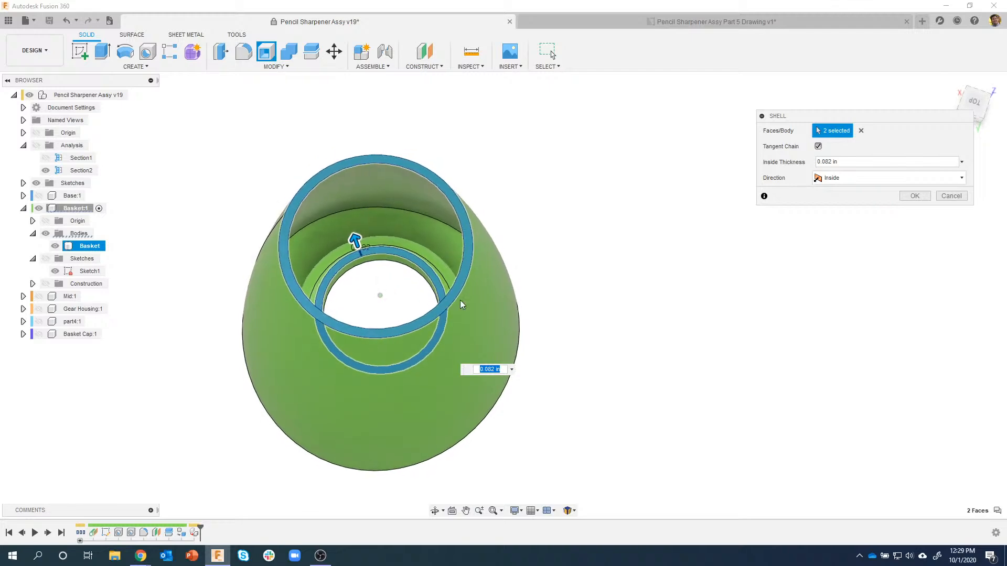
middle_click_drag(391, 278, 381, 301, "shift")
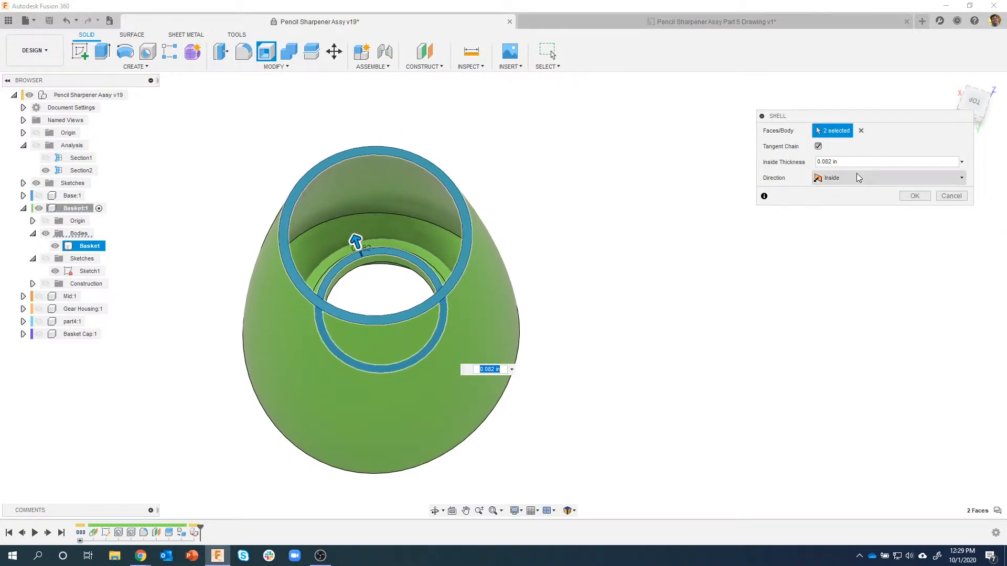
left_click_drag(856, 162, 796, 159)
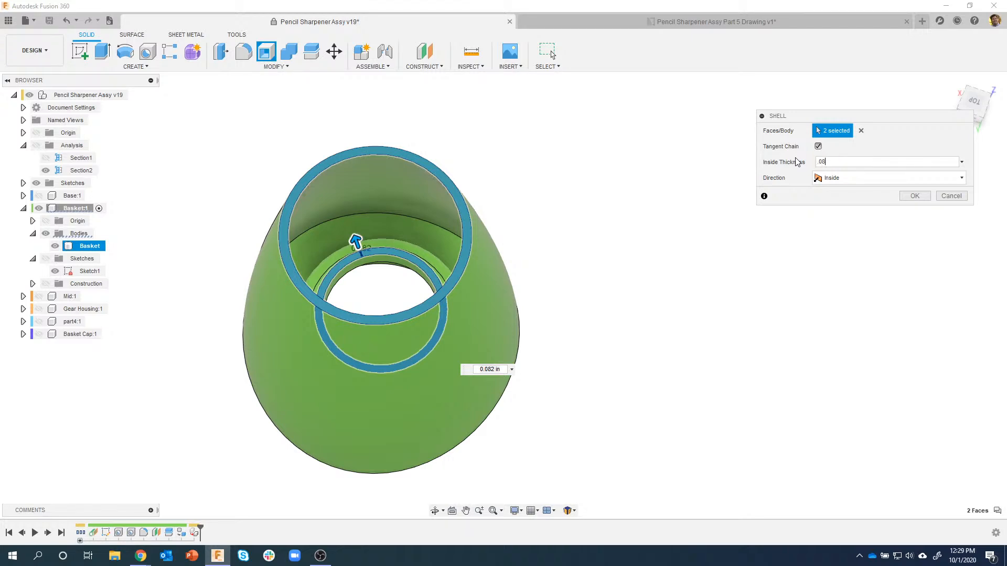
middle_click_drag(685, 180, 369, 224, "shift")
middle_click_drag(729, 401, 415, 236, "shift")
middle_click_drag(482, 226, 478, 181, "shift")
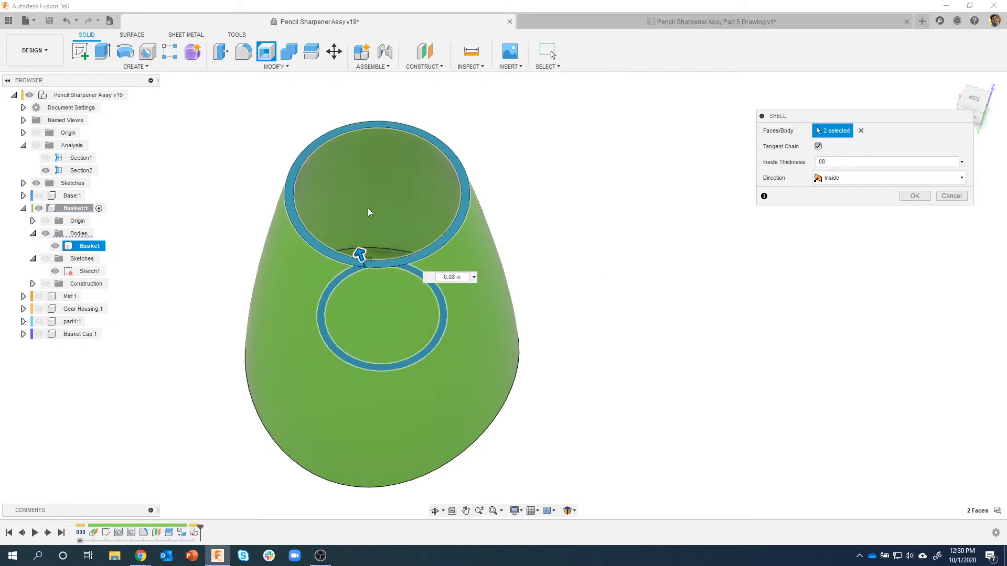
middle_click_drag(369, 212, 402, 223, "shift")
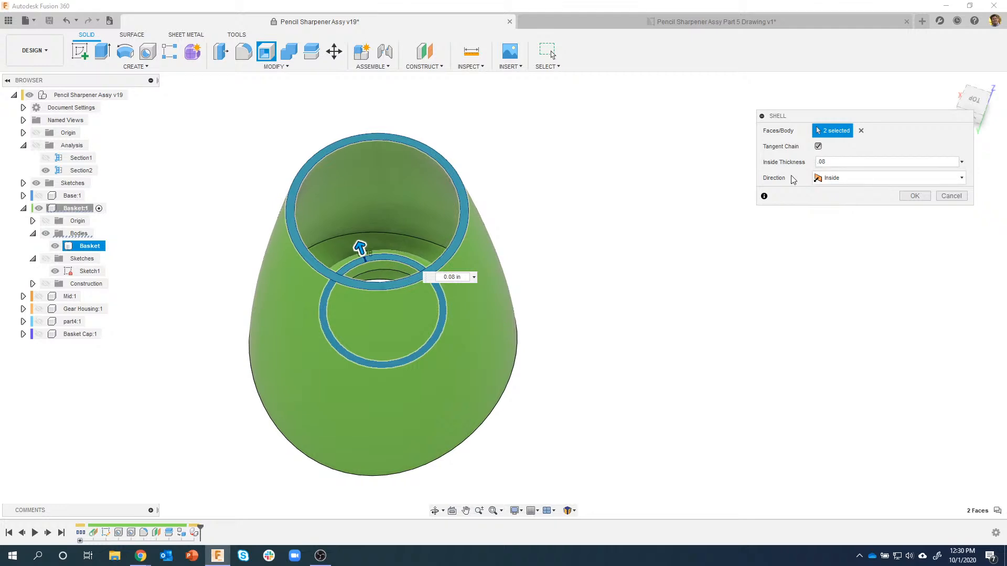
left_click(913, 196)
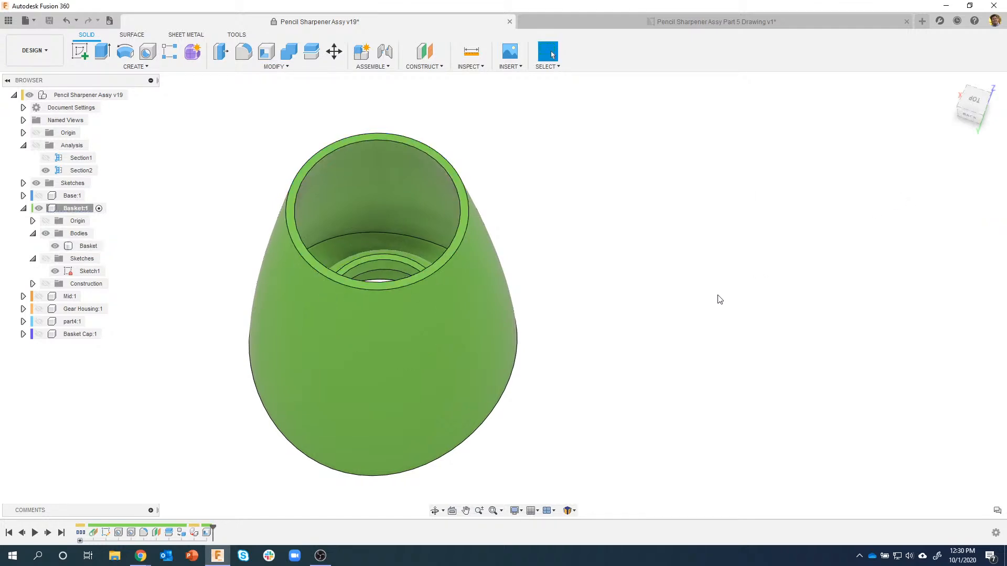
Step: Show the section analysis to inspect the shelled basket's wall and inner collar, and hide it again
middle_click_drag(719, 296, 637, 231, "shift")
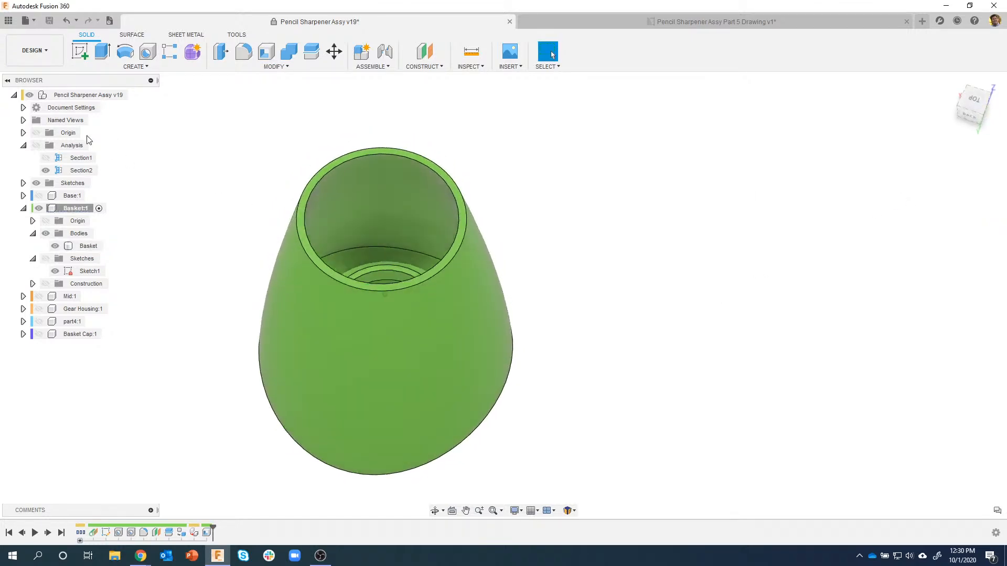
left_click(40, 149)
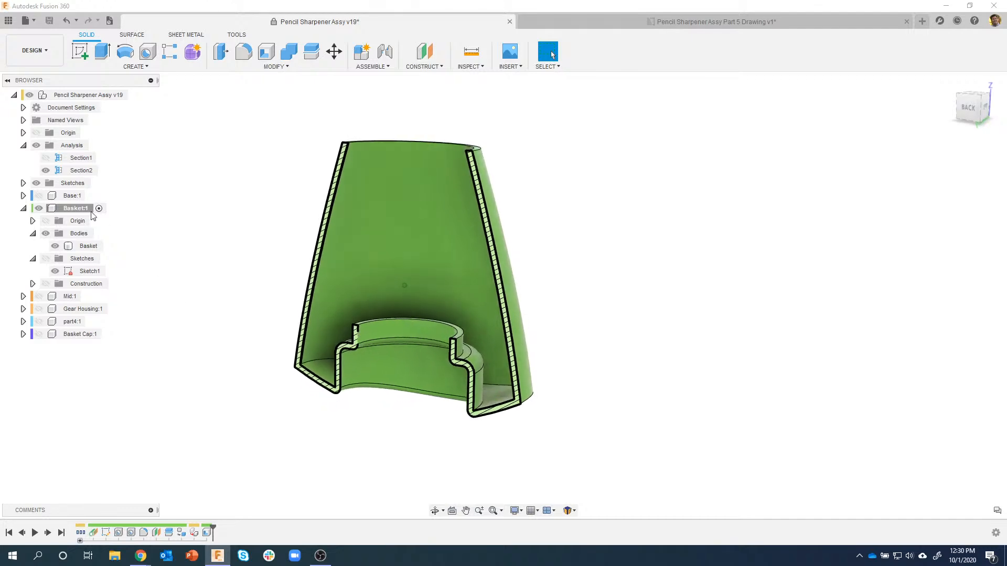
left_click(36, 146)
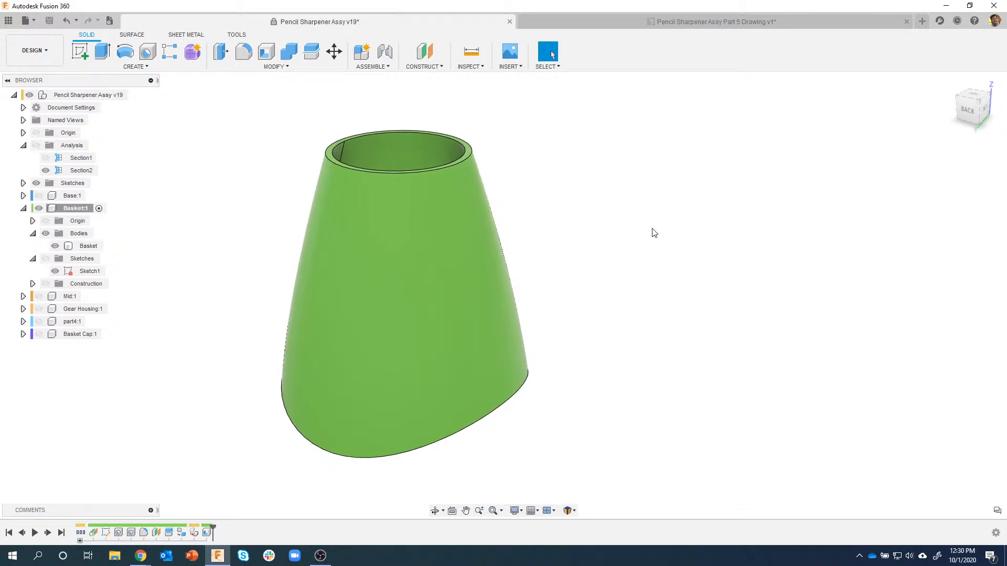
Step: Fillet the basket's top outer edge and bottom outer edge with a 0.01 in constant radius
left_click(326, 156)
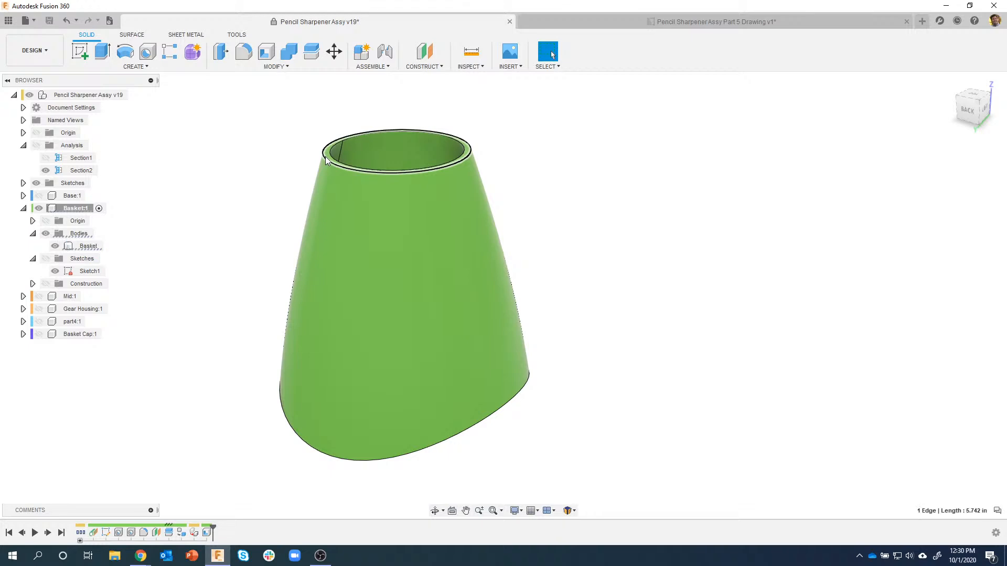
right_click(326, 160)
left_click(314, 211)
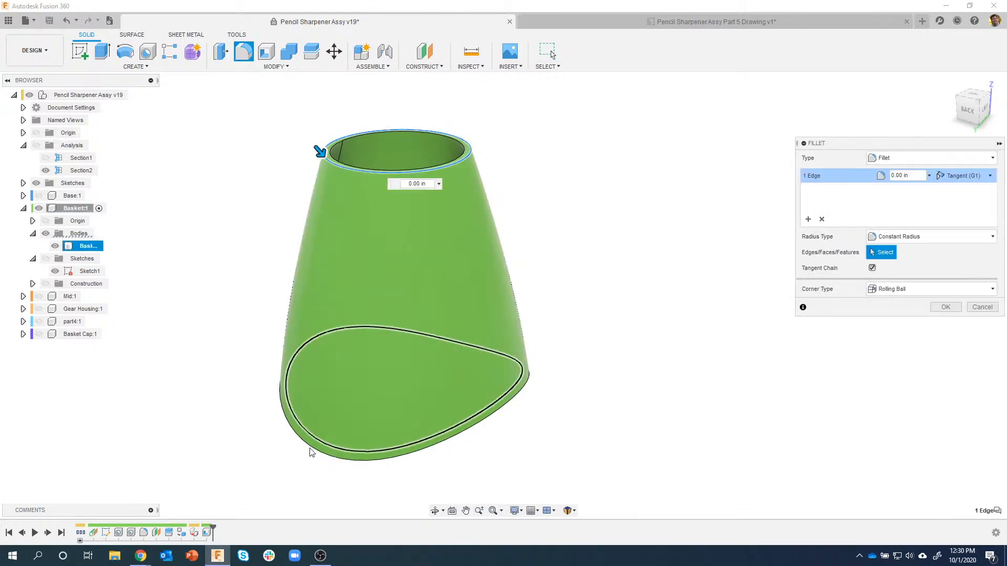
left_click(302, 446)
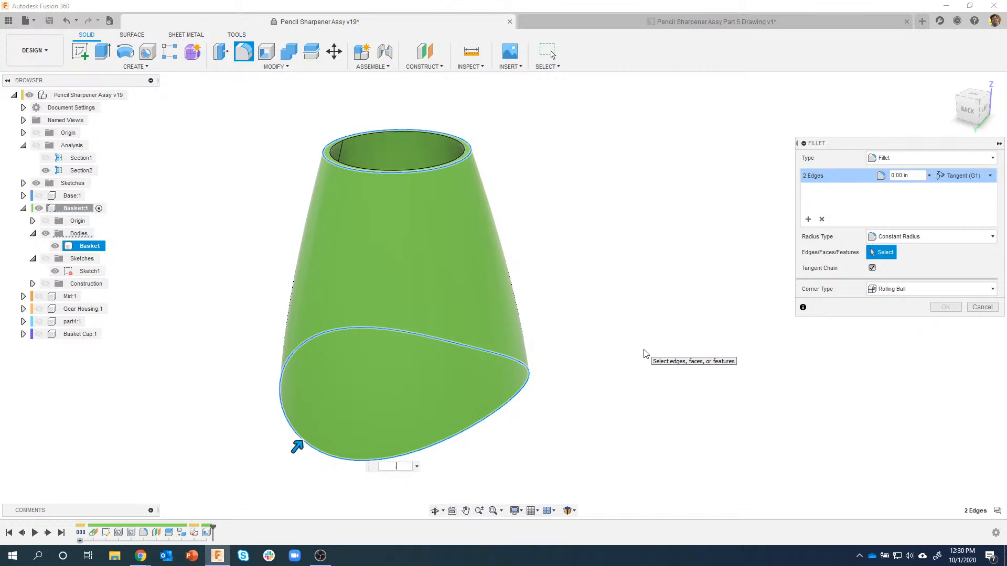
scroll(329, 131, "up", 6)
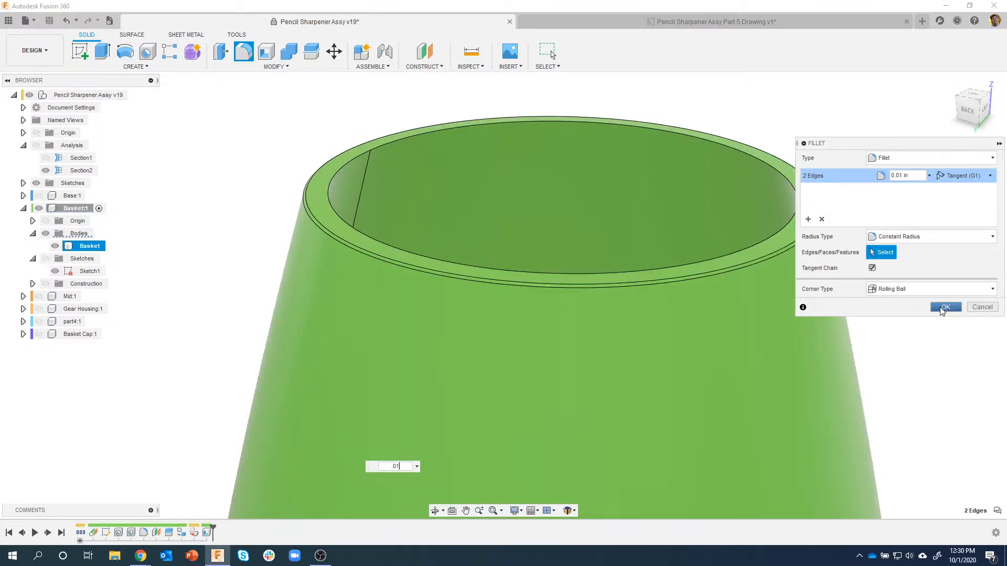
left_click(944, 307)
scroll(483, 238, "down", 6)
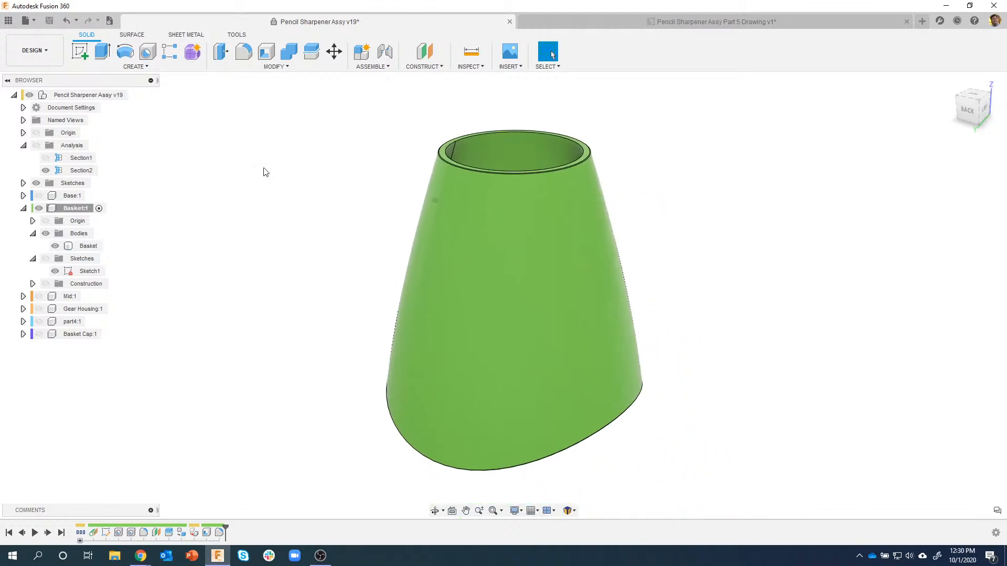
Step: Turn off the component color display so the basket shows its own material appearance
middle_click_drag(407, 213, 374, 203, "shift")
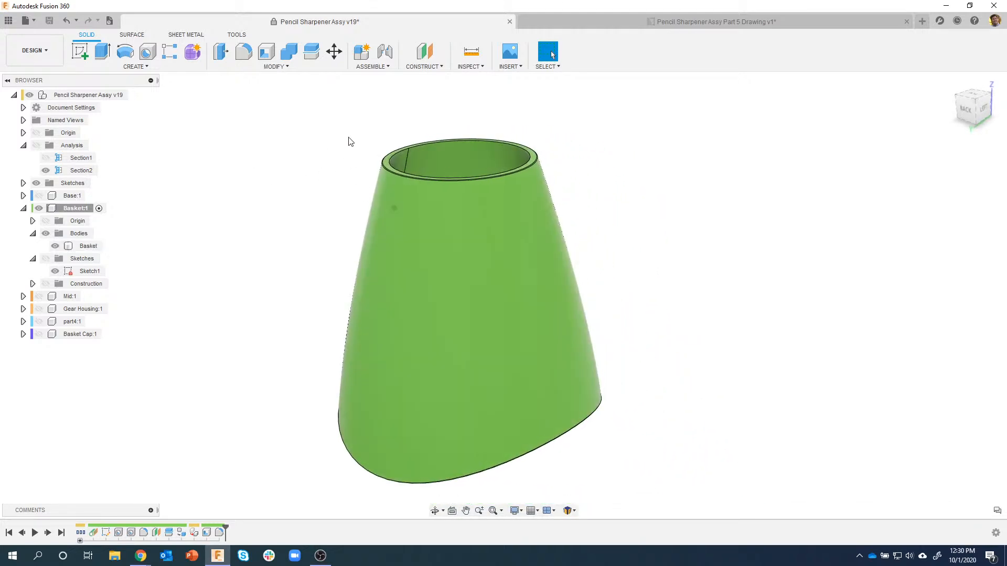
left_click(476, 72)
left_click(483, 195)
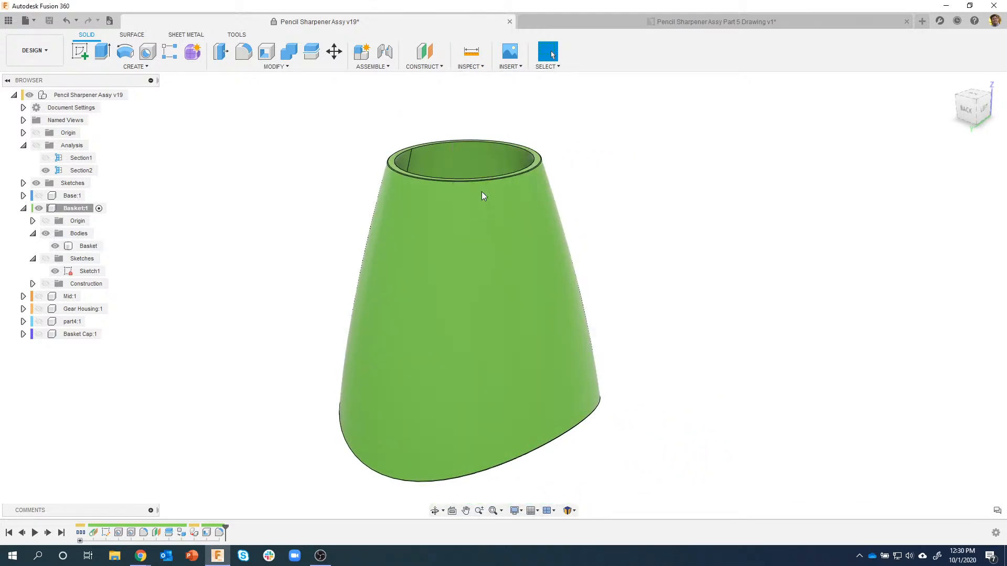
middle_click_drag(679, 160, 659, 190, "shift")
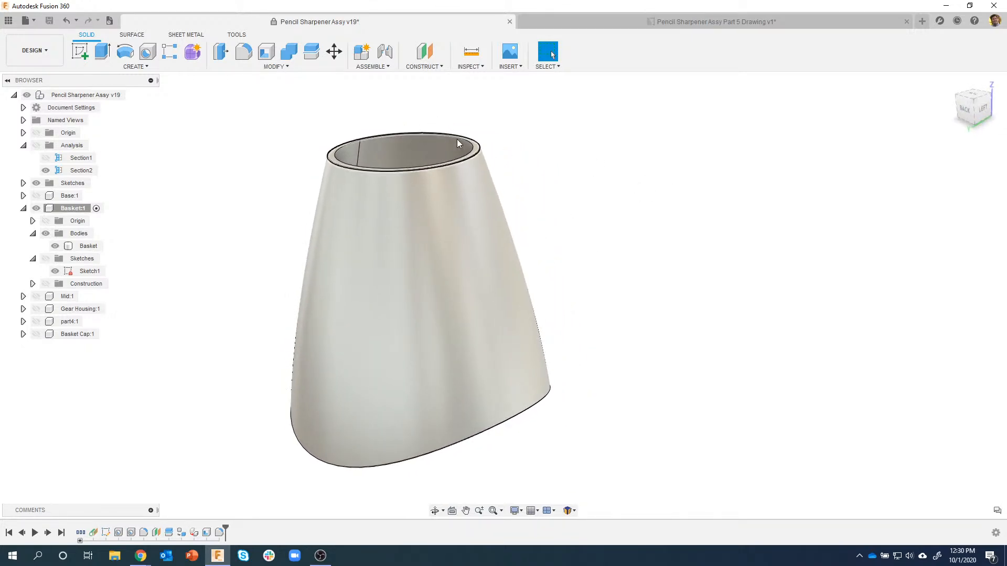
Step: Start the Appearance command for bodies and components and open the Plastic category of the appearance library
left_click(238, 67)
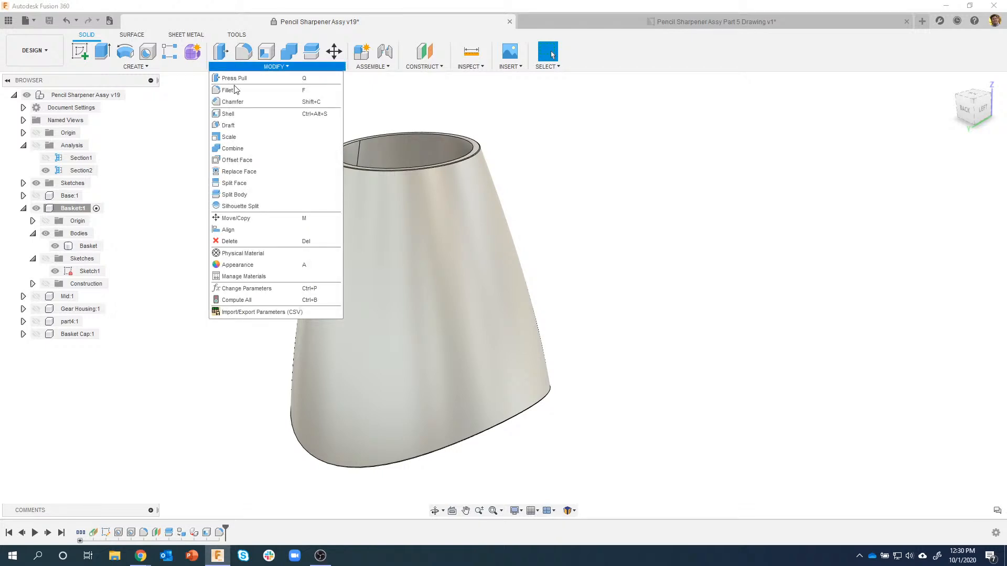
left_click(278, 264)
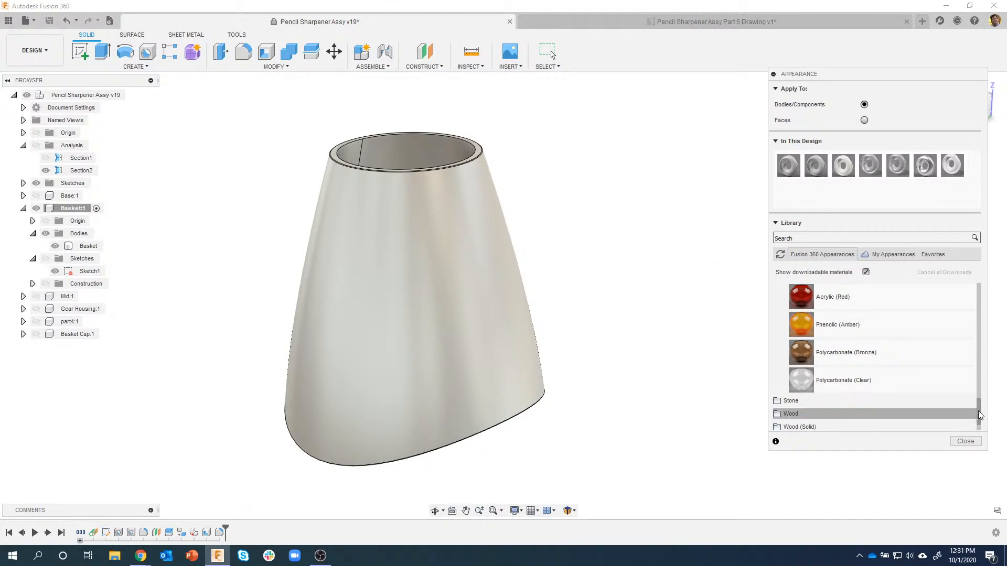
scroll(965, 398, "up", 3)
left_click(818, 308)
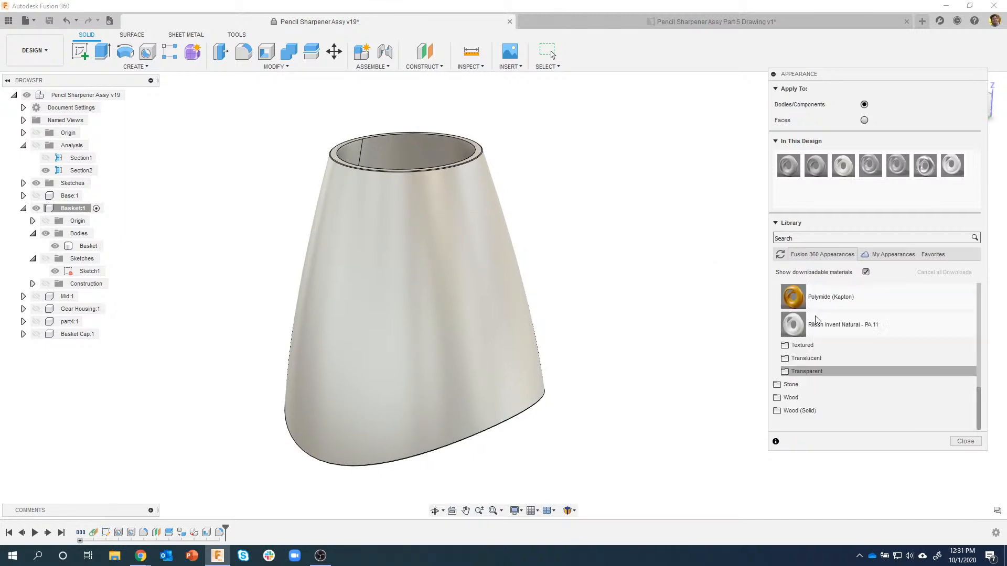
scroll(816, 320, "up", 10)
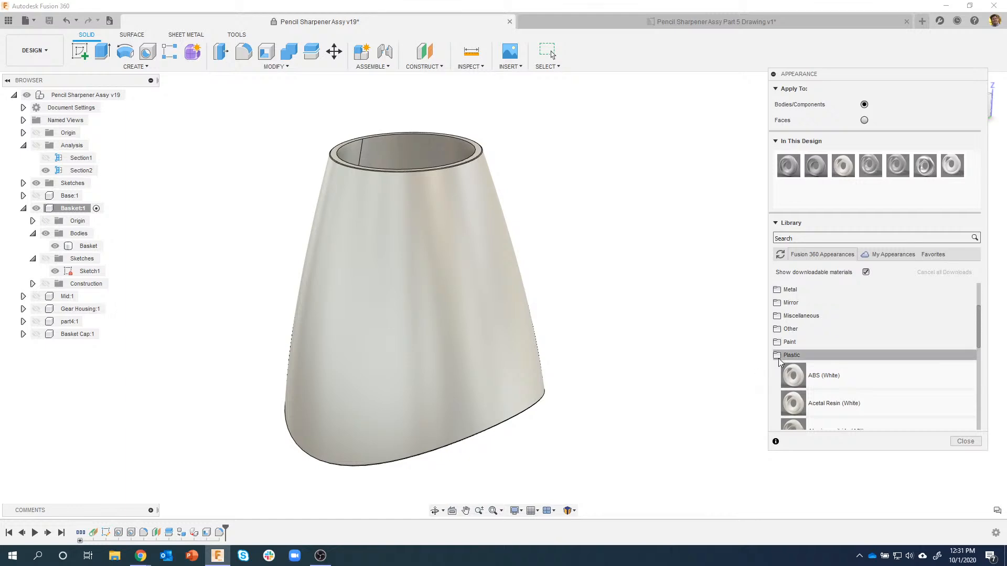
left_click(779, 358)
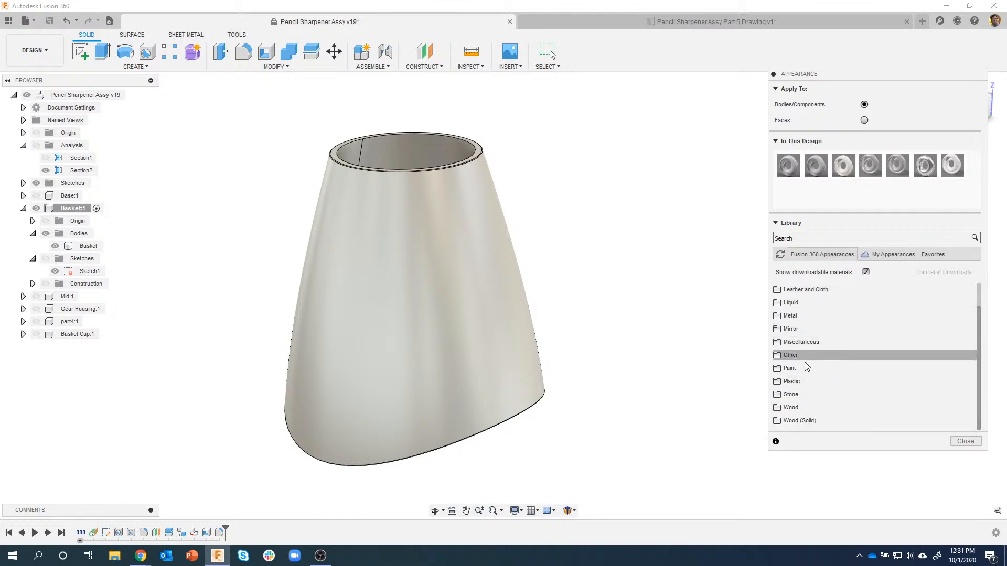
left_click(812, 386)
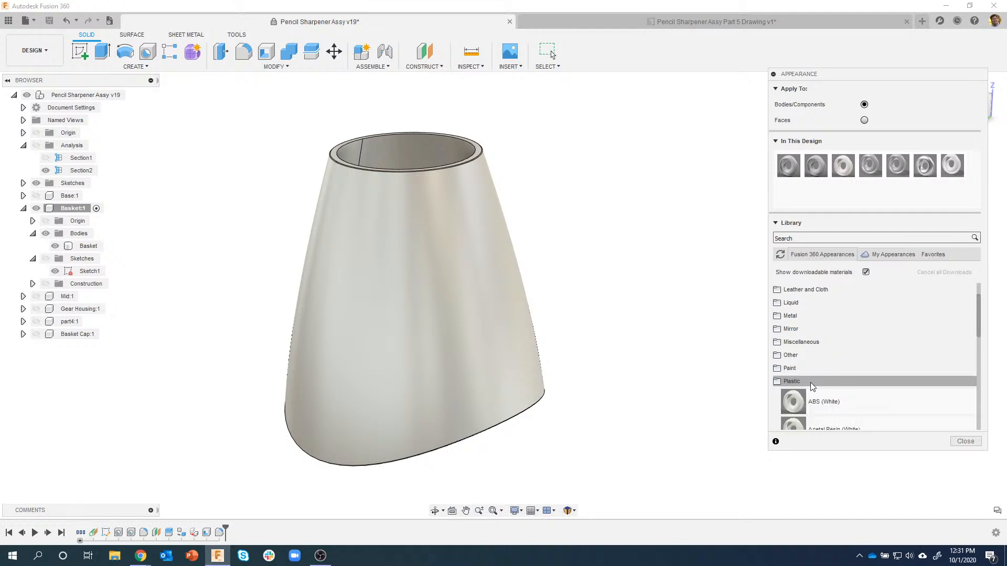
Step: Apply the Polycarbonate (Clear) appearance from the transparent plastics to the basket
scroll(847, 367, "down", 1)
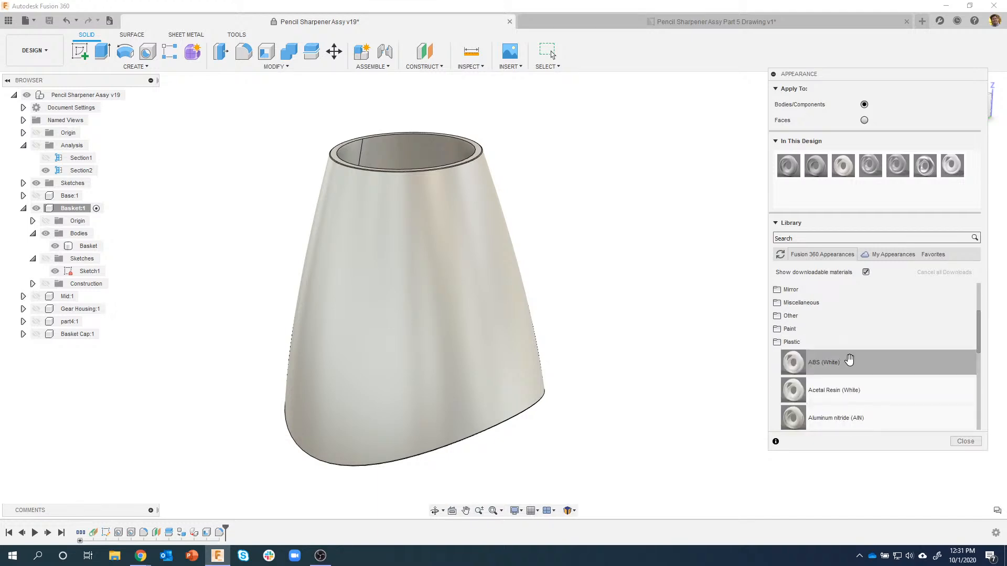
scroll(859, 343, "down", 5)
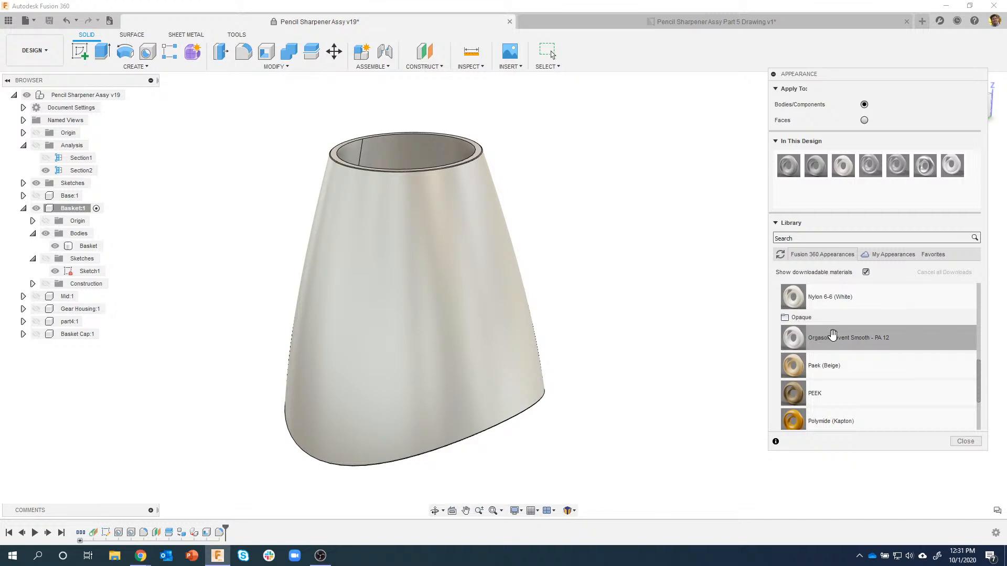
scroll(850, 356, "down", 1)
scroll(850, 356, "down", 1)
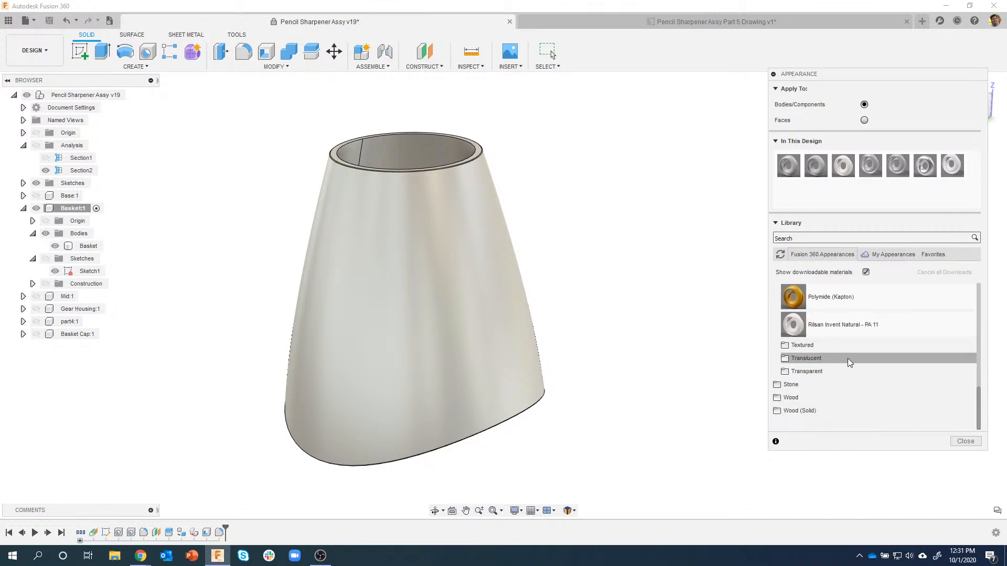
left_click(831, 376)
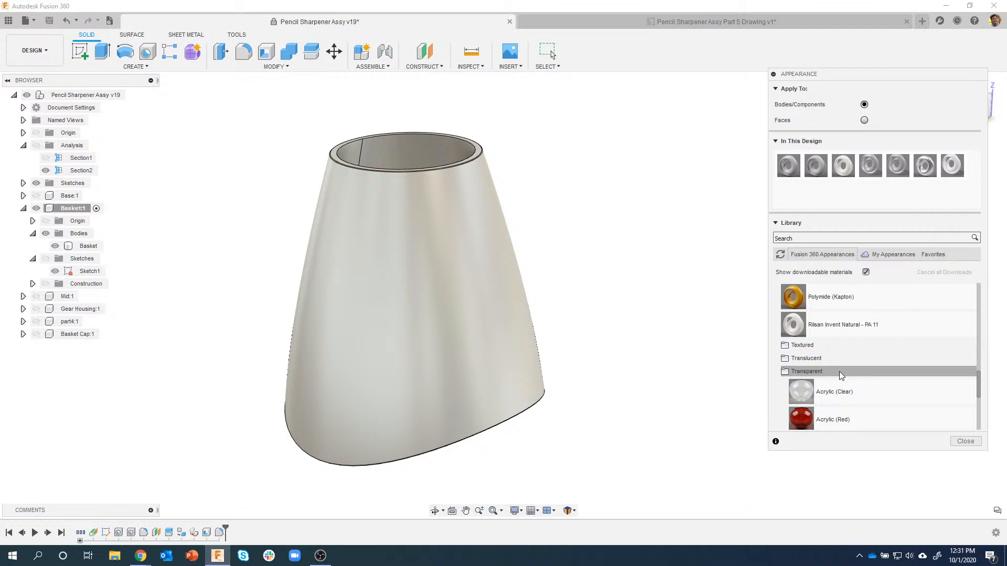
scroll(872, 337, "down", 2)
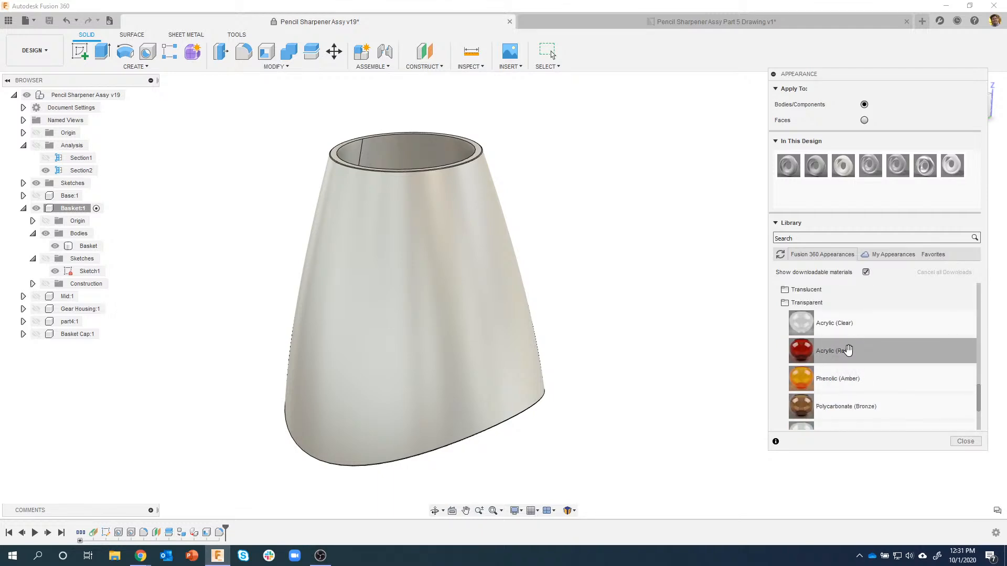
scroll(871, 391, "down", 2)
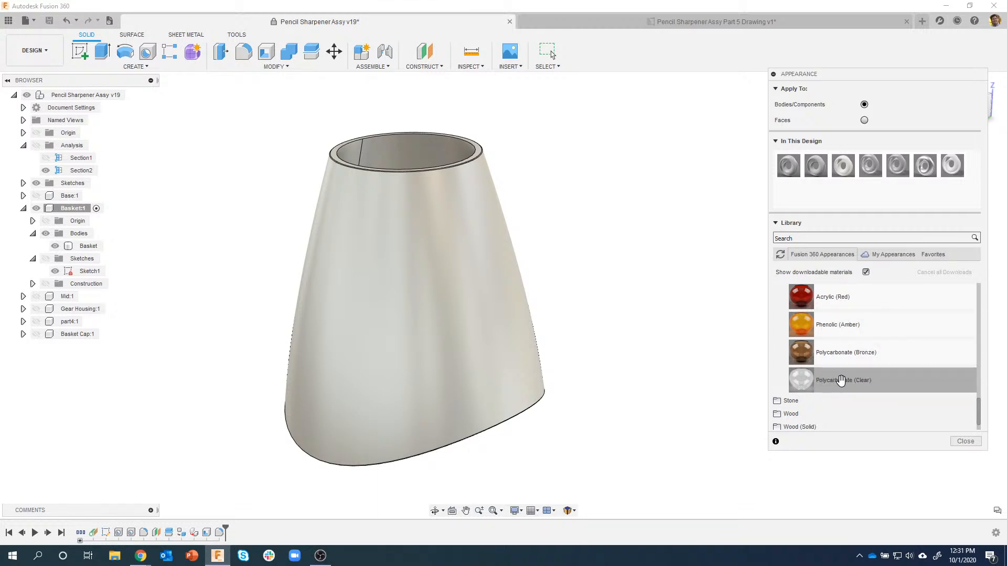
left_click_drag(842, 380, 759, 376)
mouse_move(515, 227)
left_mouse_down()
mouse_move(485, 211)
mouse_move(530, 220)
left_mouse_up()
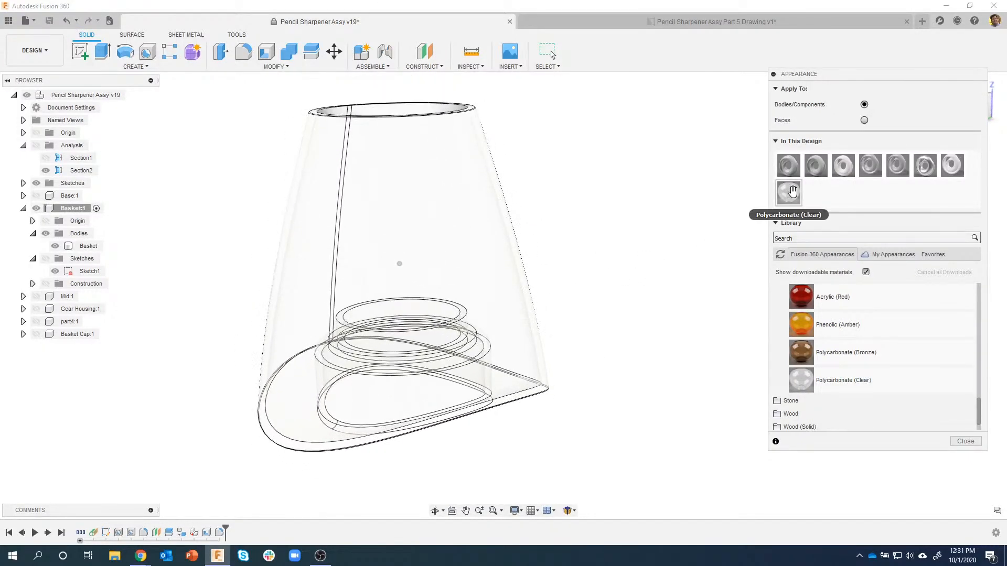
Step: Darken the design's Polycarbonate (Clear) appearance to a grey tint of RGB 186, 186, 175 and finish the appearance editing
right_click(789, 191)
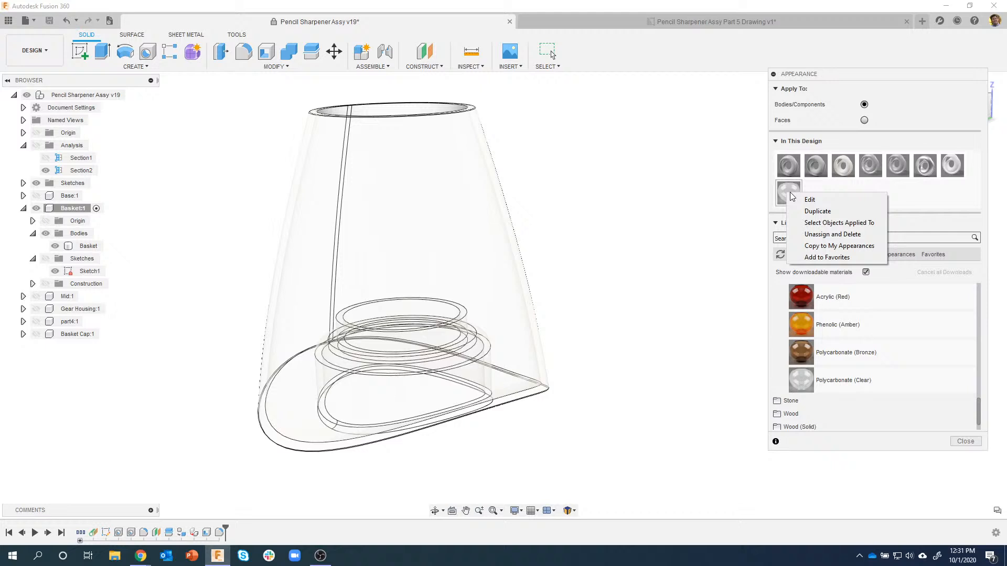
left_click(822, 203)
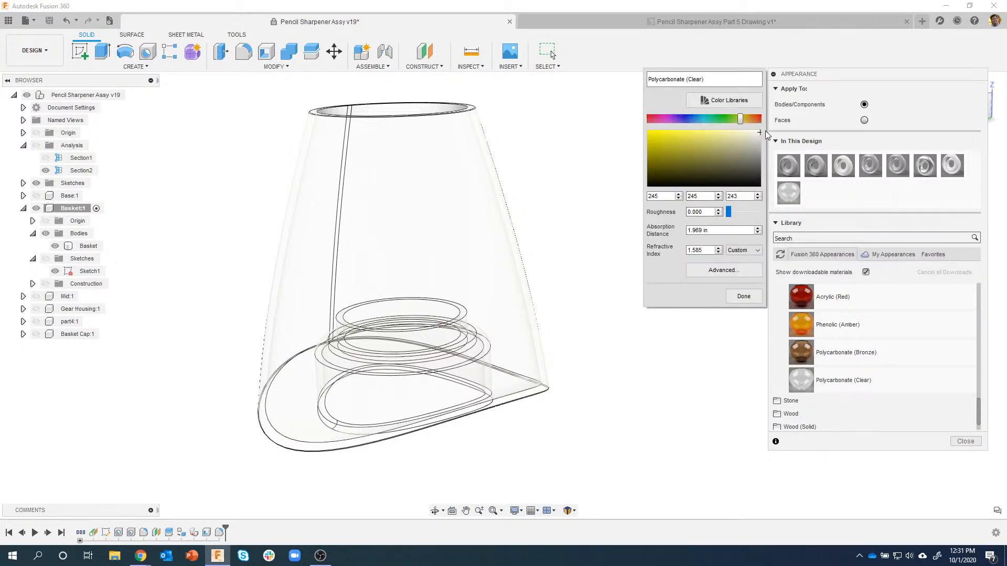
mouse_move(759, 133)
left_mouse_down()
mouse_move(743, 164)
mouse_move(754, 145)
left_mouse_up()
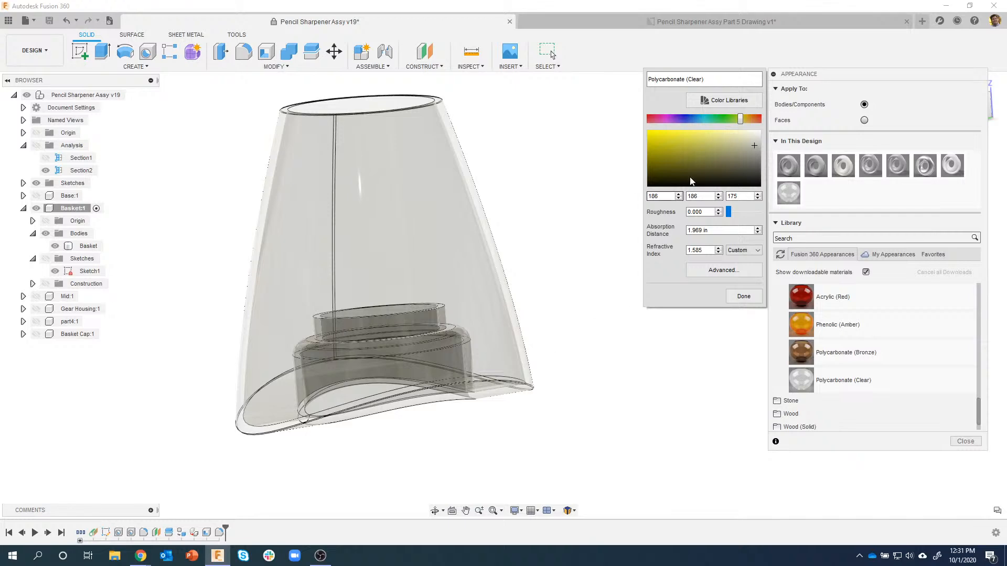
left_click(744, 297)
middle_click_drag(468, 281, 652, 270, "shift")
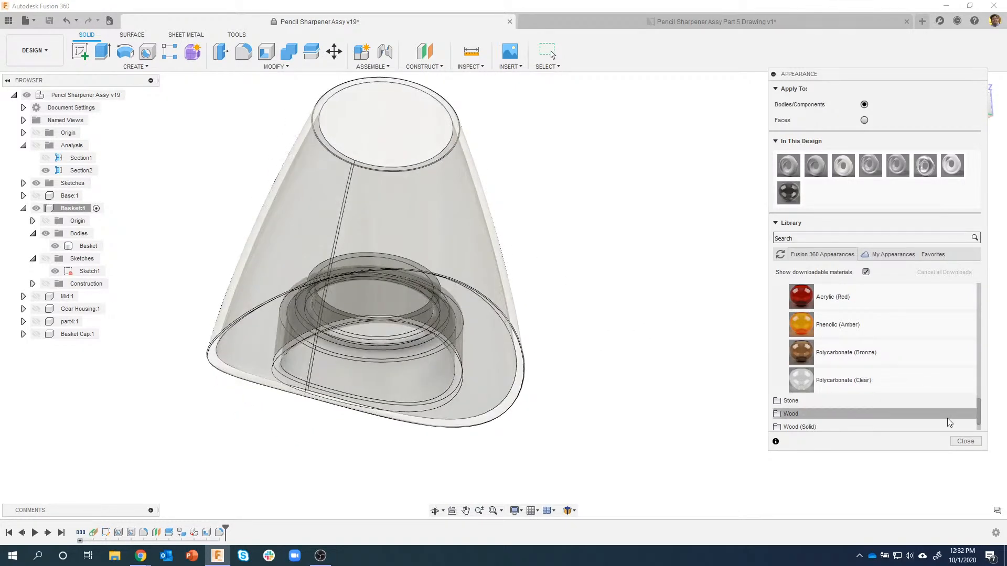
left_click(964, 442)
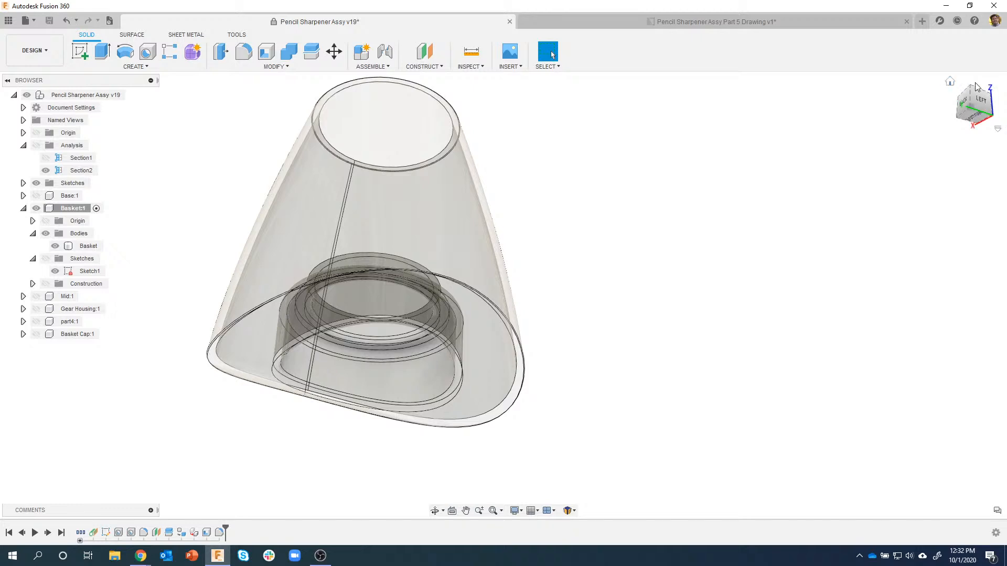
Step: Collapse the Basket component in the browser and show the Basket Cap component
left_click(951, 83)
middle_click_drag(636, 371, 677, 343, "shift")
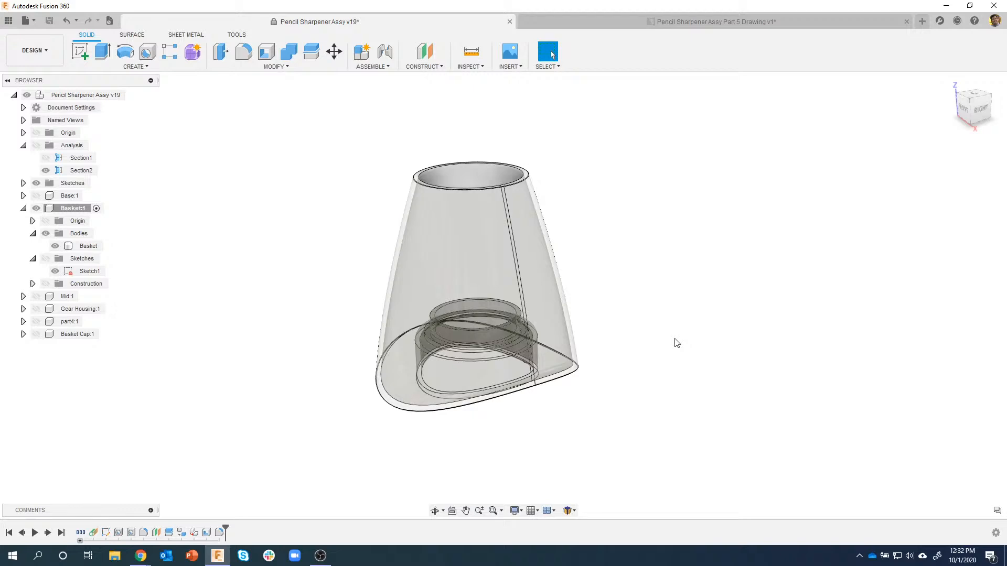
left_click(483, 257)
left_click(324, 225)
left_click(23, 210)
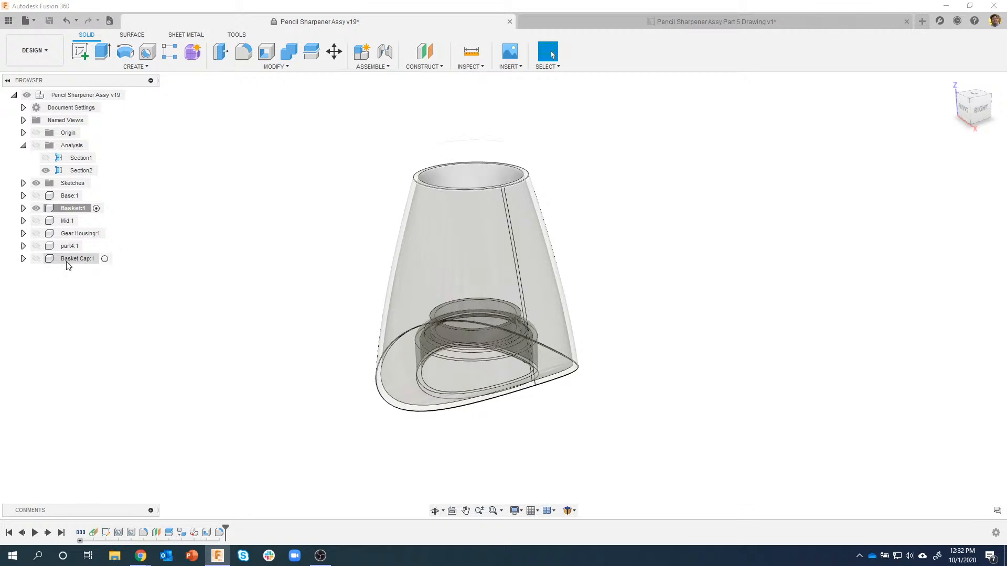
left_click(36, 259)
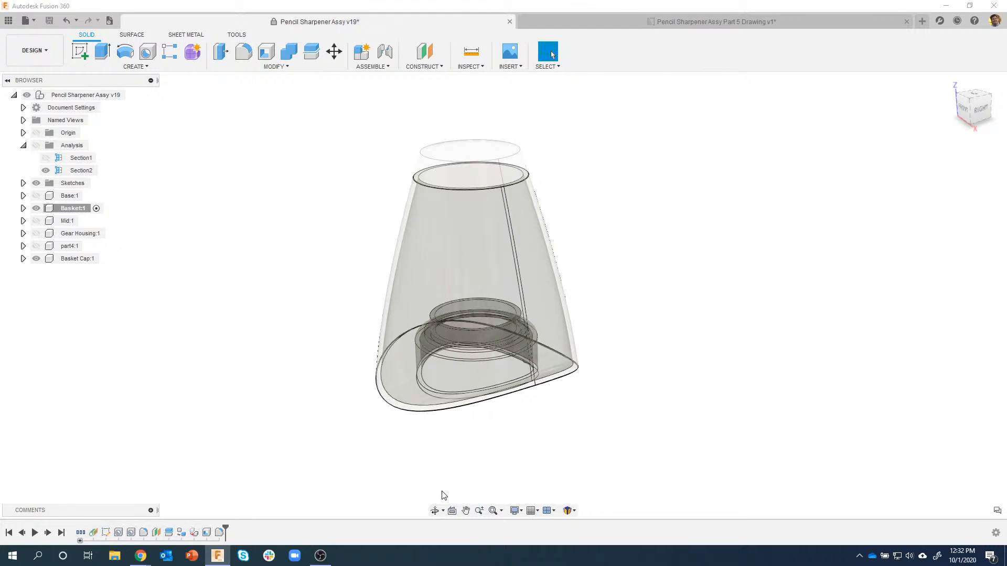
Step: Activate the Basket Cap component for editing
left_click(66, 210)
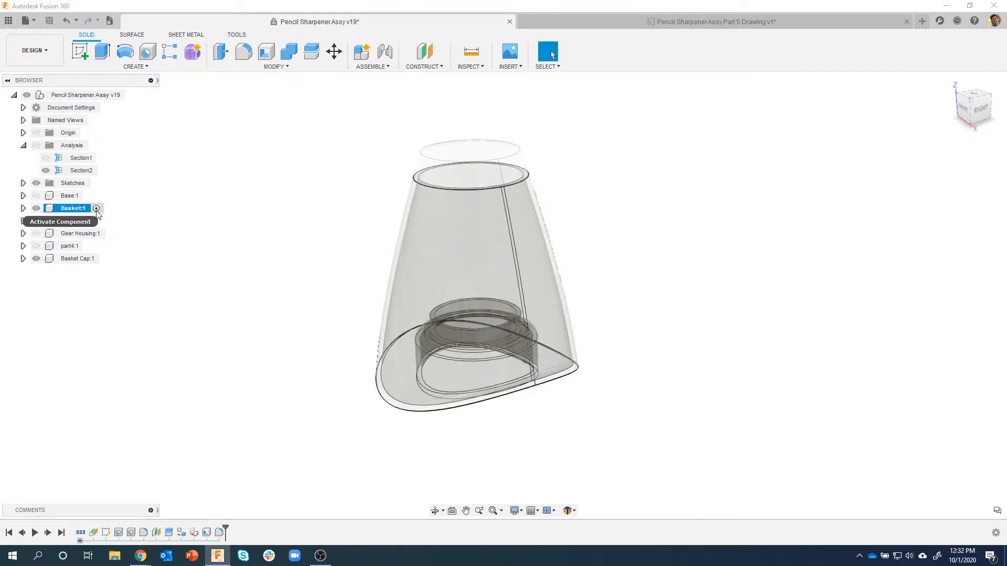
left_click(96, 208)
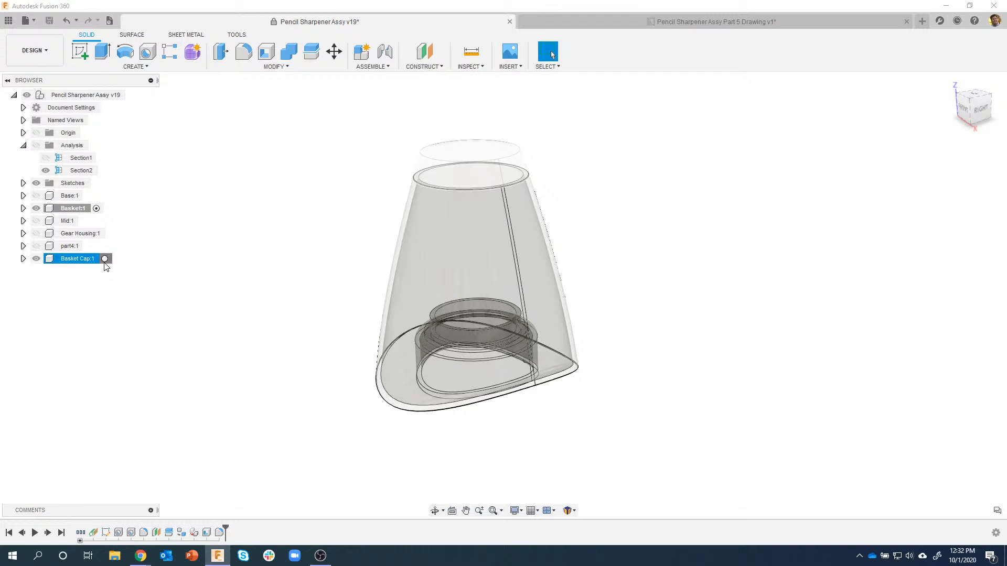
left_click(105, 258)
left_click(212, 422)
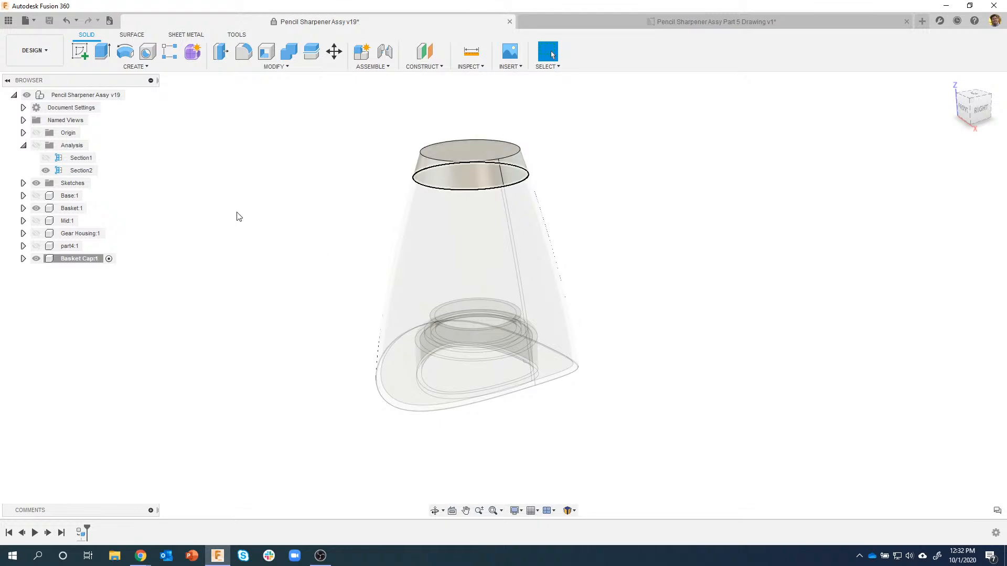
Step: Hide the Basket component and expand the Basket Cap component down to its body
left_click(36, 210)
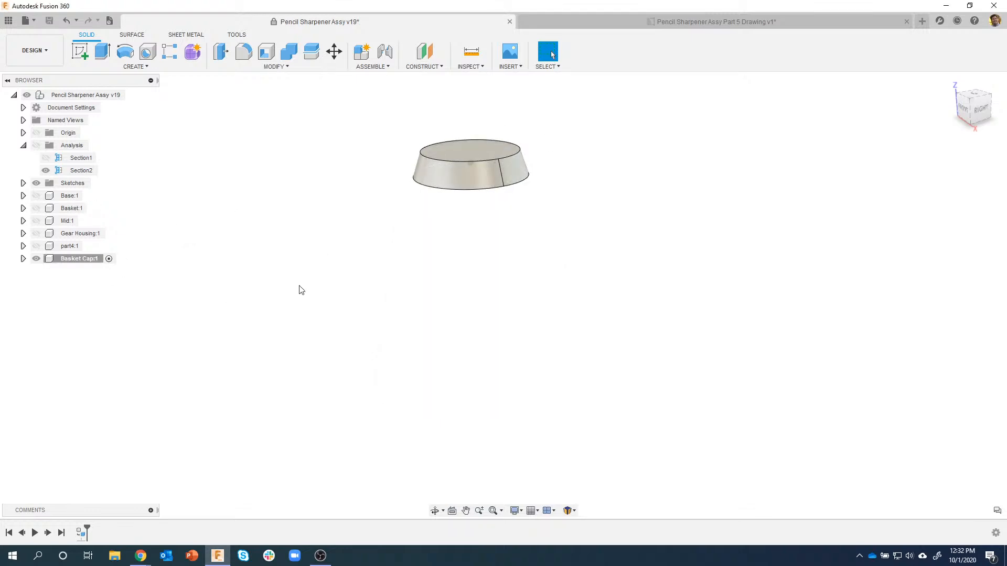
middle_click_drag(299, 288, 407, 259, "shift")
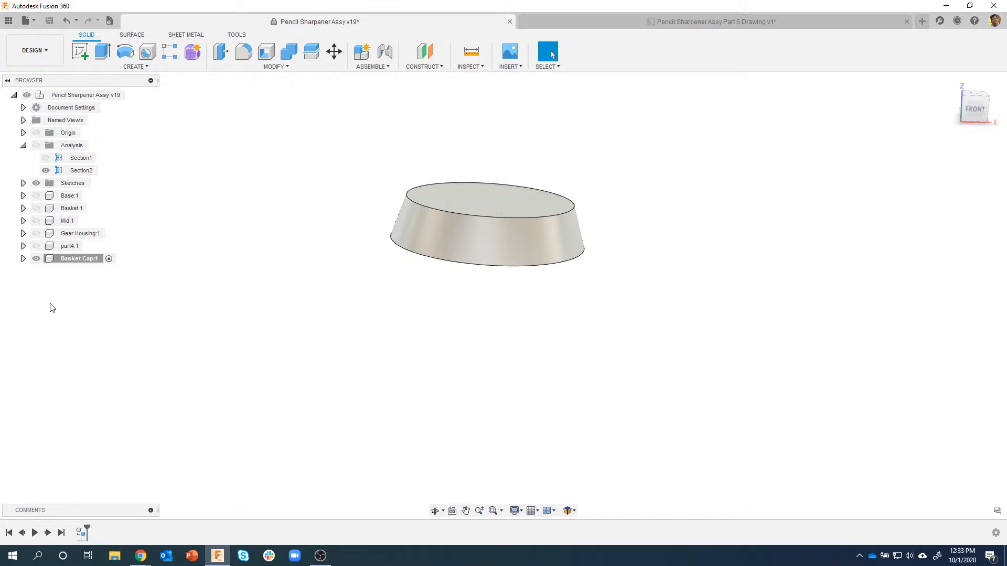
left_click(23, 259)
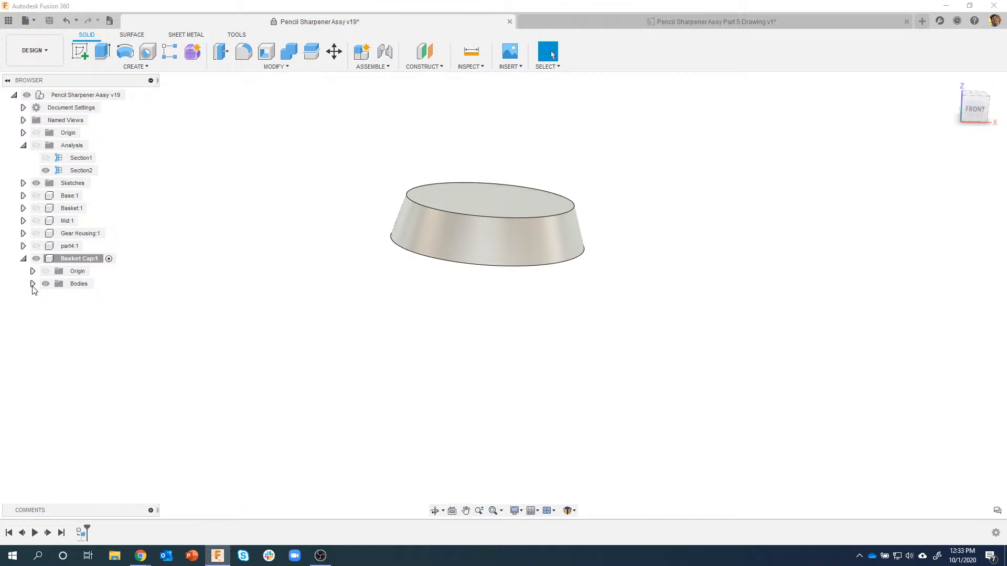
left_click(32, 284)
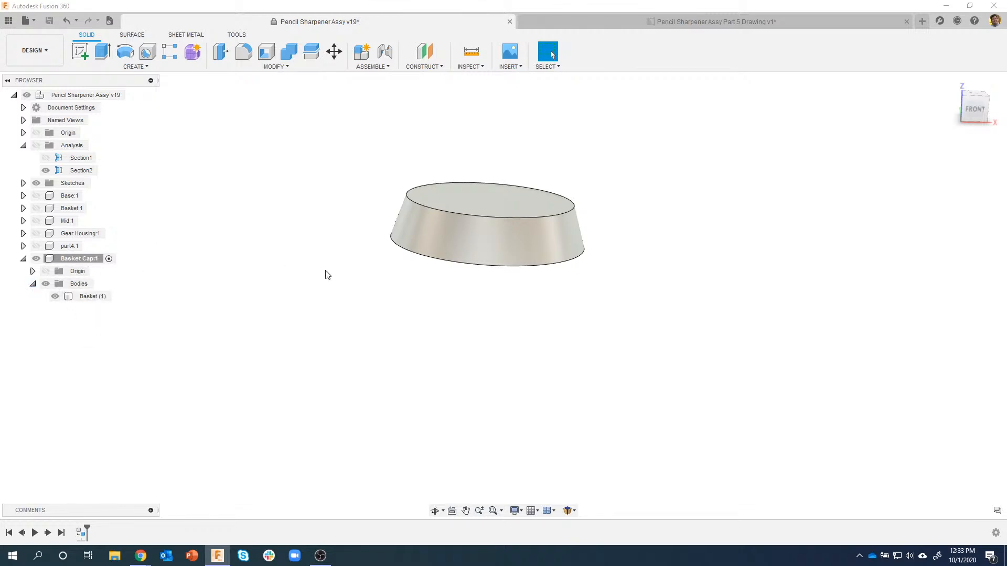
left_click(401, 216)
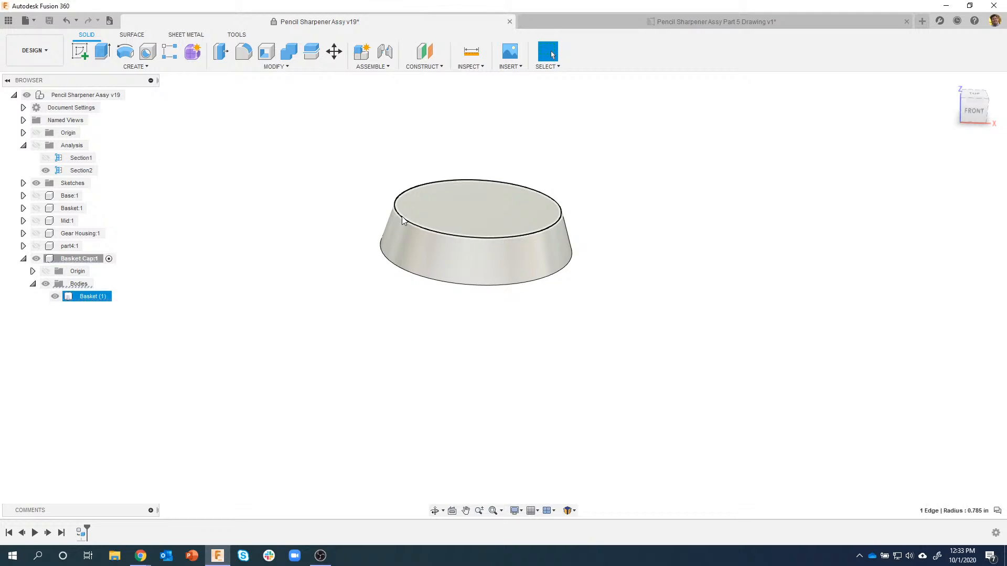
right_click(402, 216)
left_click(575, 11)
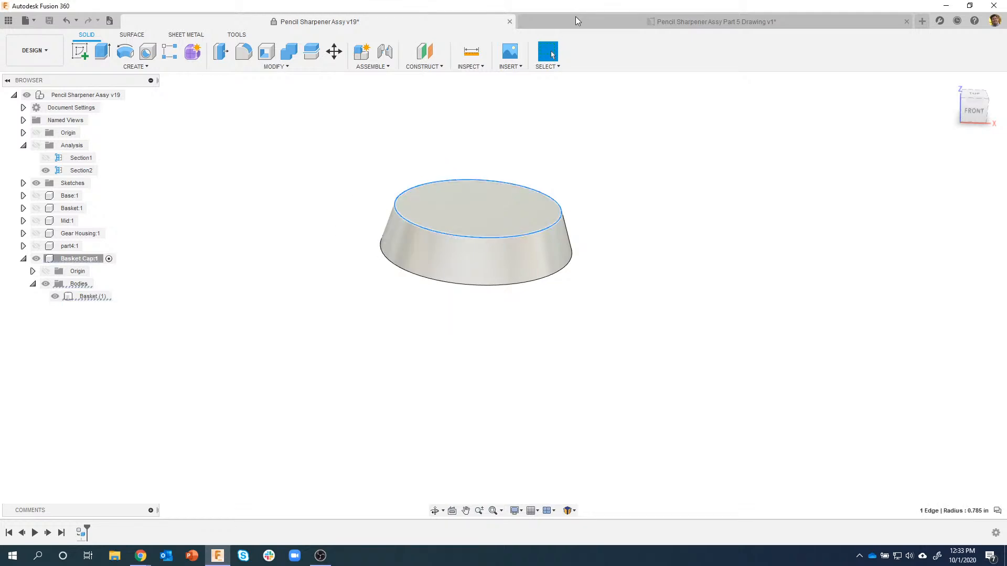
key("Escape")
Step: Check the dimensions on the Basket Cap sheet of the Part 5 drawing and return to the assembly model
left_click(574, 23)
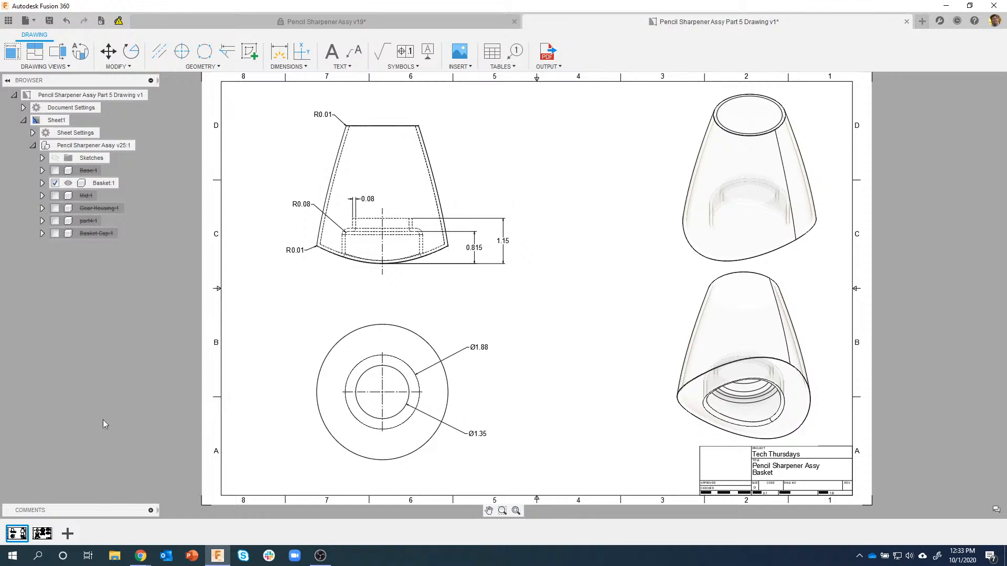
mouse_move(52, 531)
left_click(50, 533)
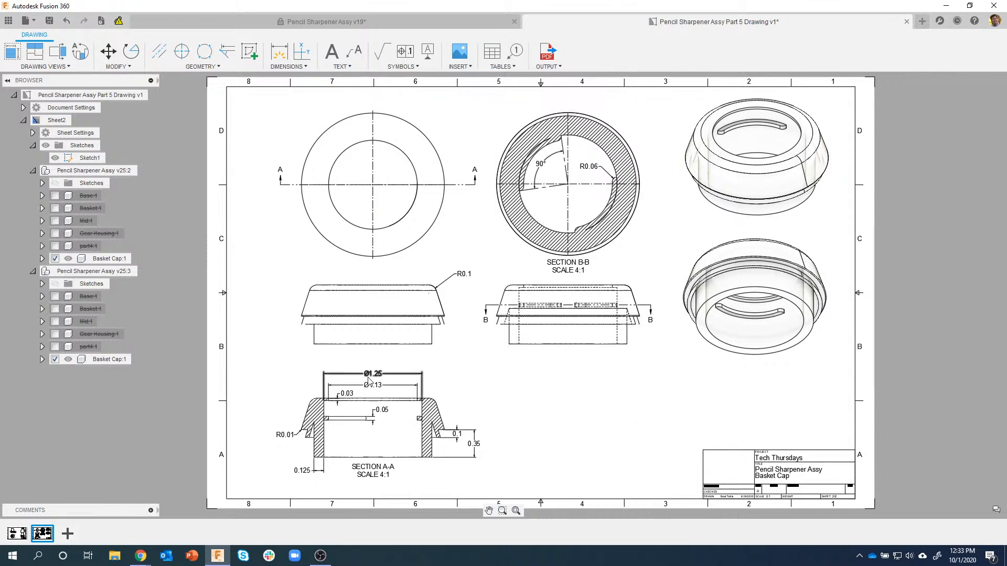
scroll(292, 461, "up", 5)
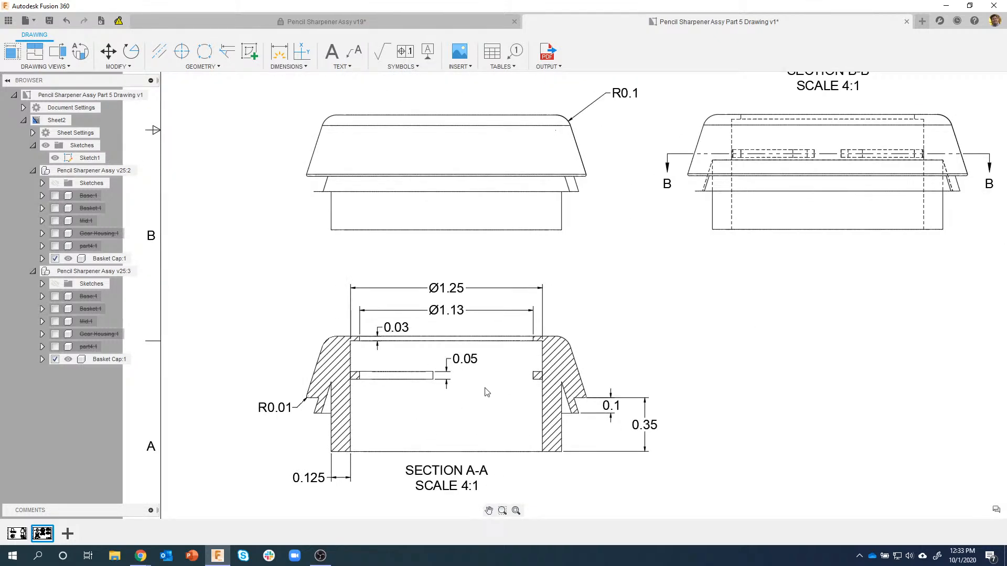
scroll(488, 392, "down", 4)
scroll(547, 342, "down", 3)
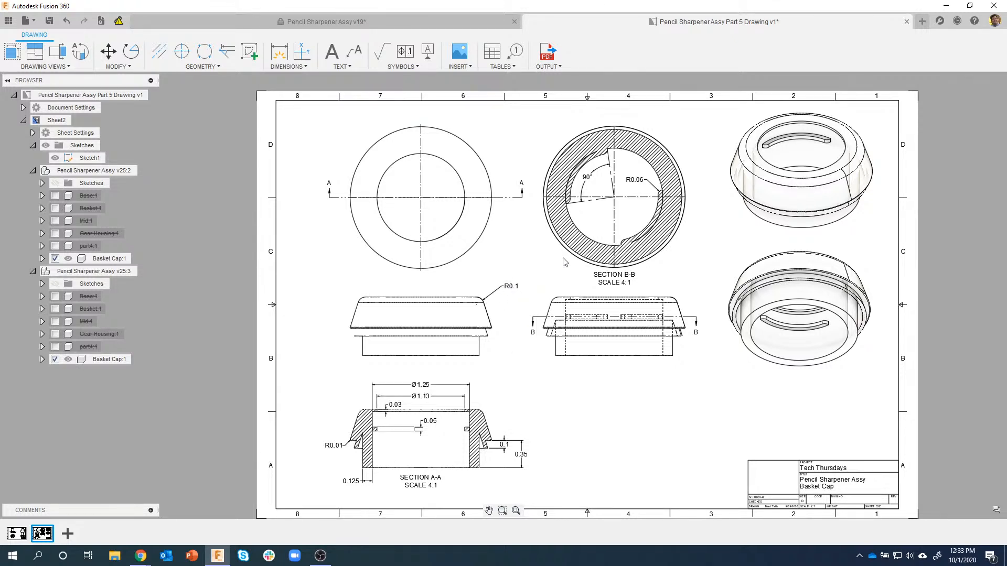
left_click(473, 22)
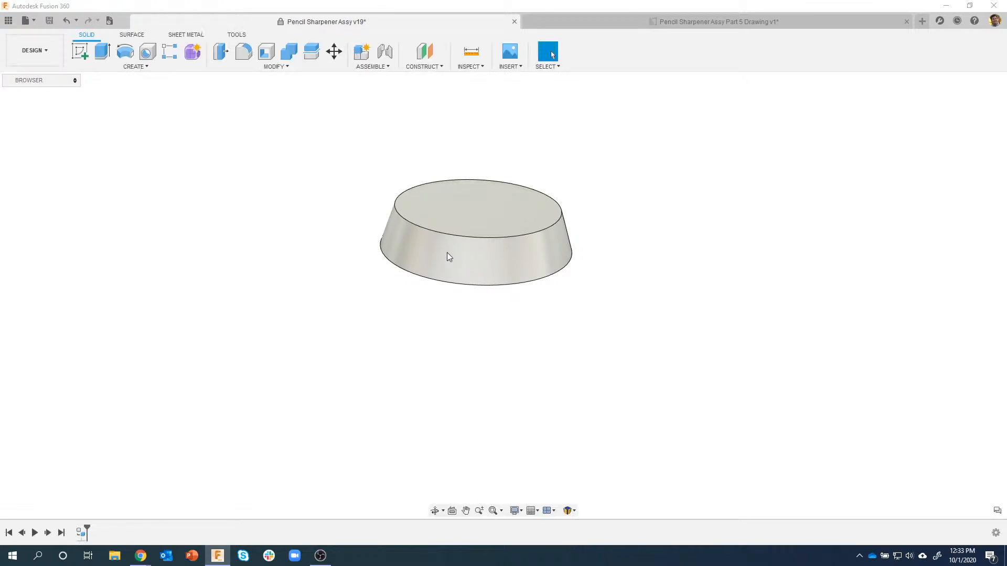
Step: Fillet the outer top edge of the Basket Cap with a 0.1 in radius
right_click(407, 226)
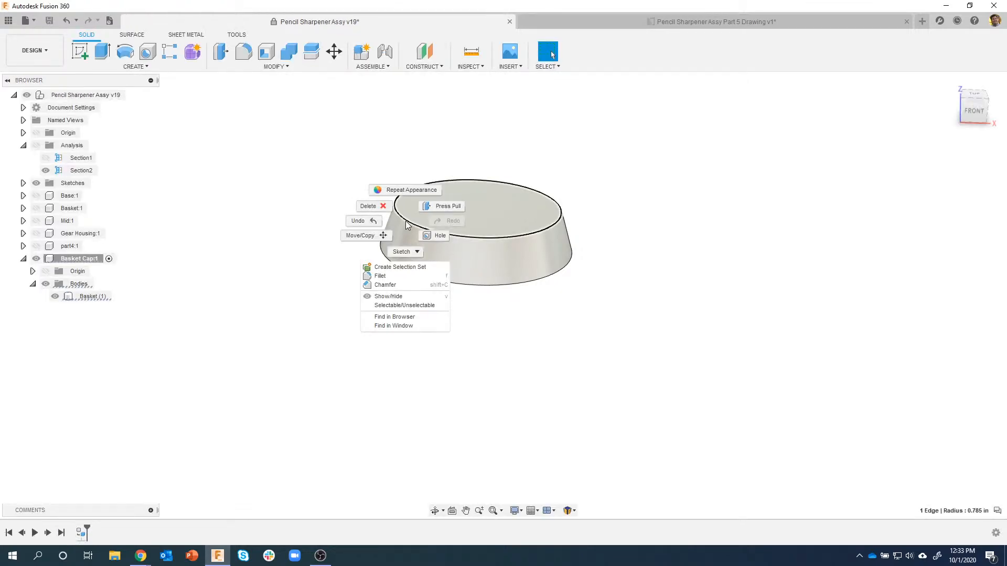
left_click(382, 275)
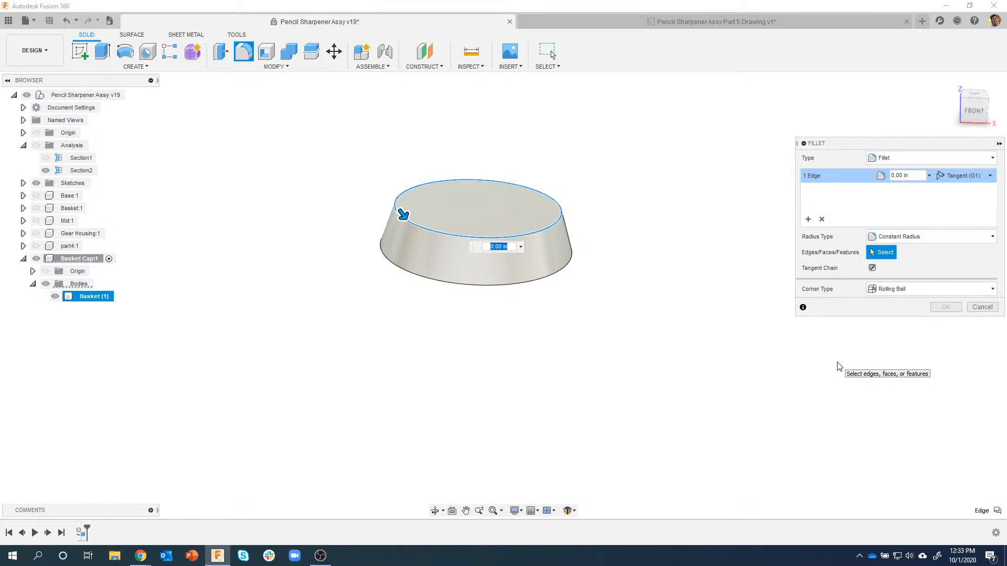
key("BackSpace")
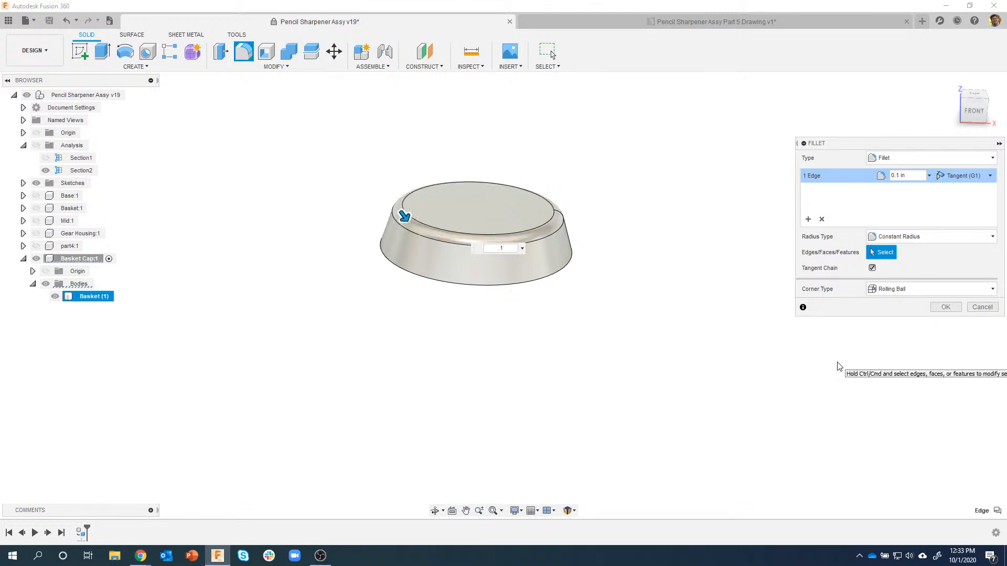
left_click(936, 309)
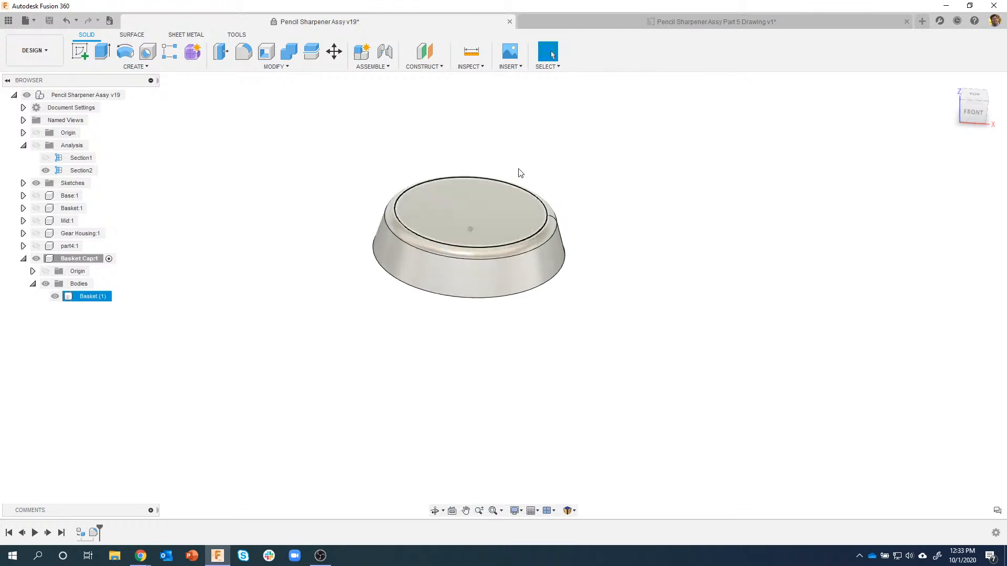
Step: Look up the cap's opening in the Part 5 drawing and return to the assembly model with nothing selected
left_click(571, 22)
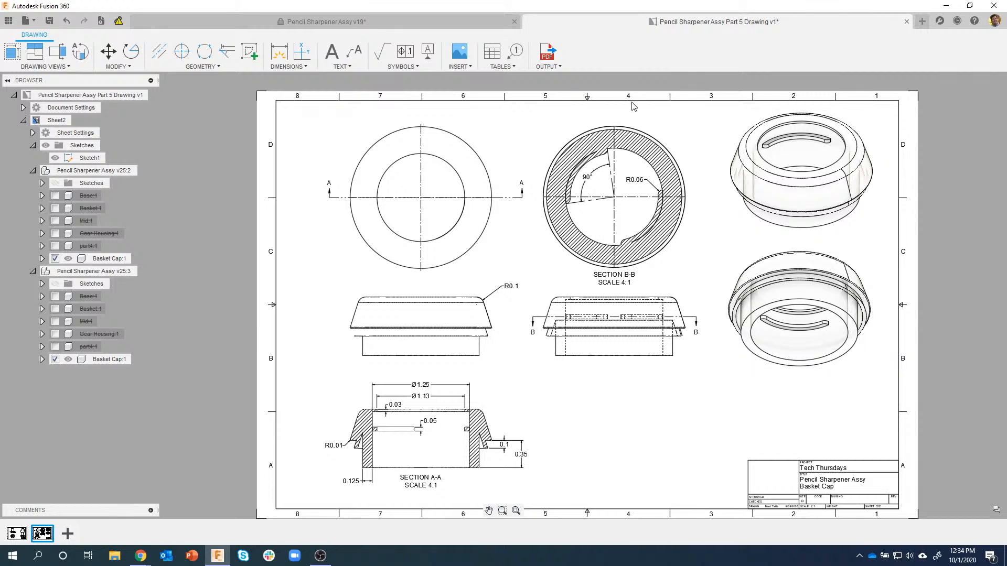
left_click(408, 23)
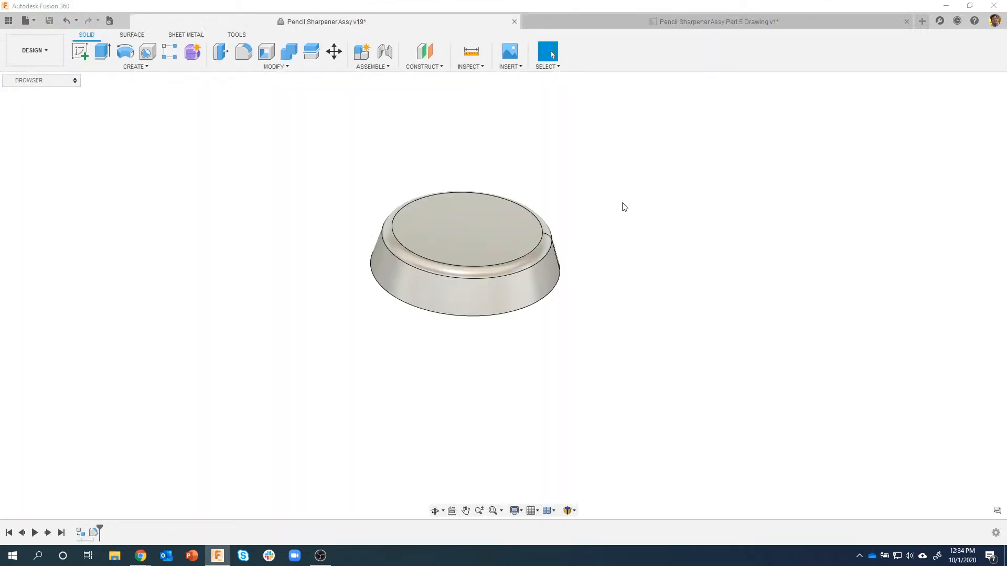
left_click(448, 214)
right_click(448, 214)
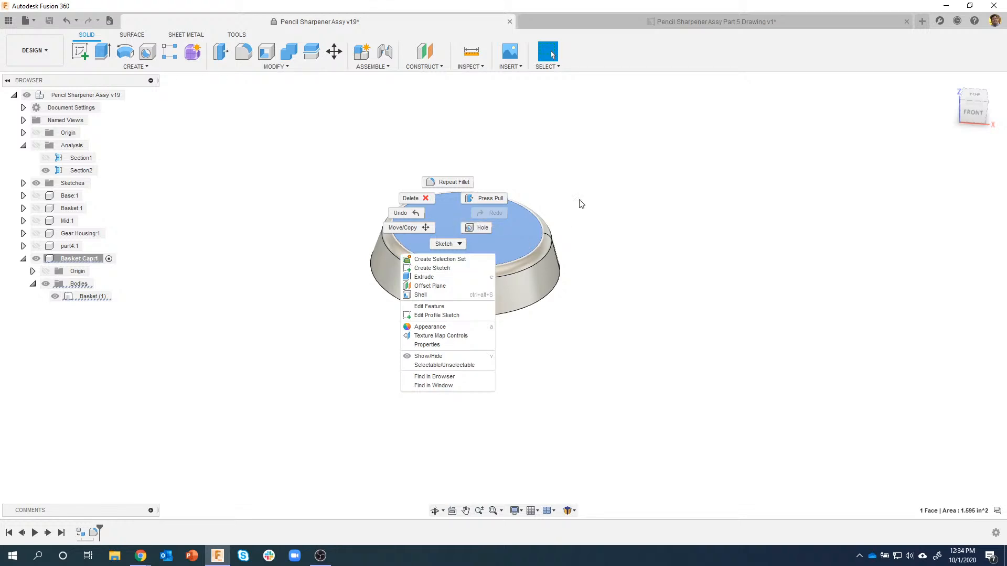
left_click(619, 144)
left_click(618, 196)
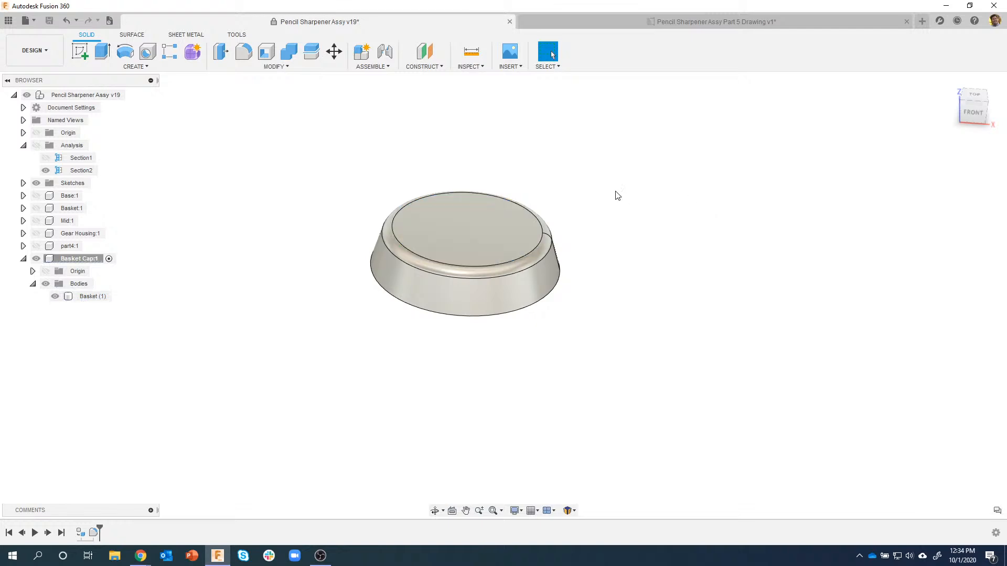
Step: Place a simple hole on the top face of the Basket Cap and center it on that face
left_click(149, 51)
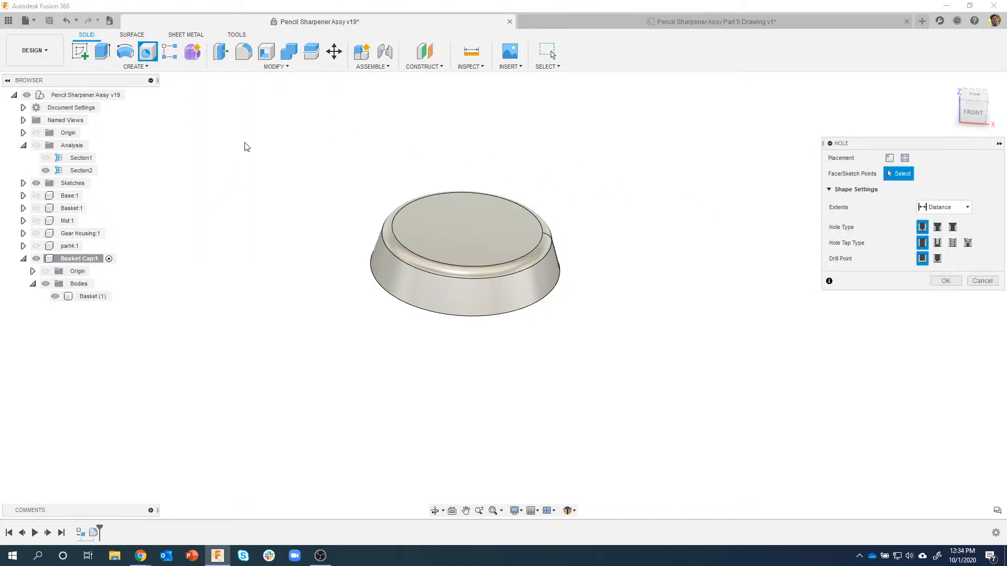
left_click(493, 228)
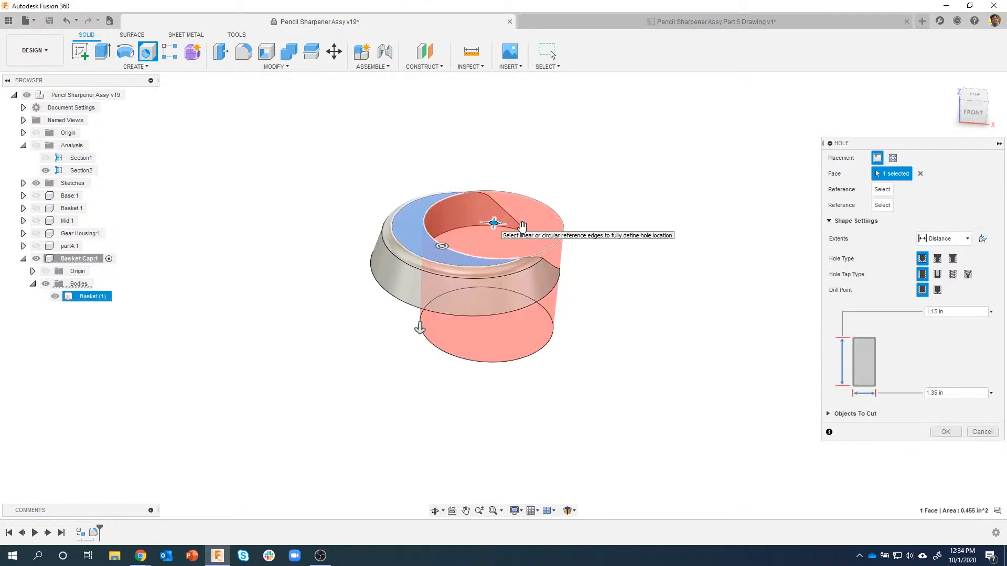
middle_click_drag(535, 213, 484, 222, "shift")
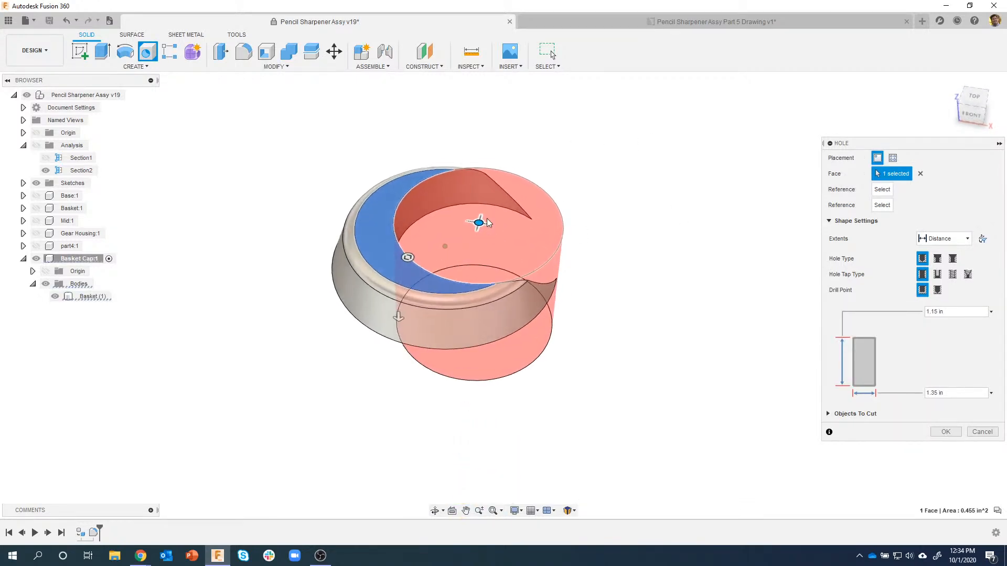
middle_click_drag(544, 194, 553, 197, "shift")
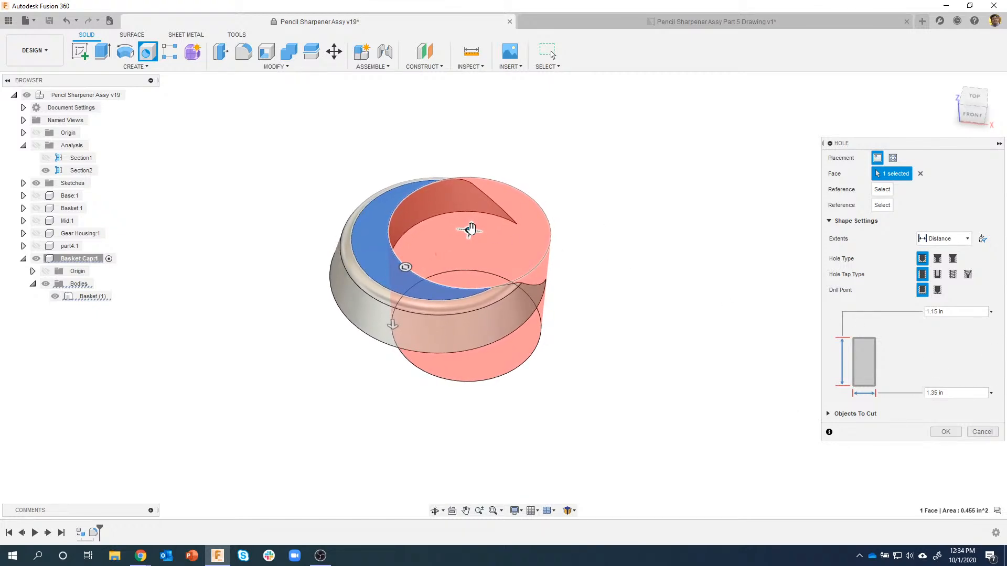
left_click_drag(469, 228, 440, 235)
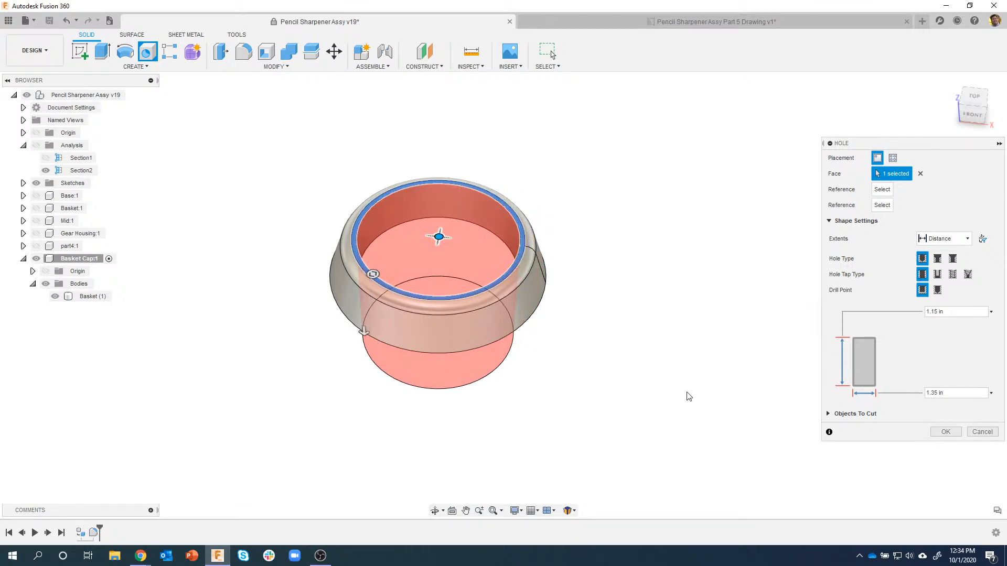
middle_click_drag(691, 398, 473, 342, "shift")
Step: Set the Basket Cap hole's diameter to 1.25 in, extend it through all, and create it
left_click_drag(964, 392, 893, 391)
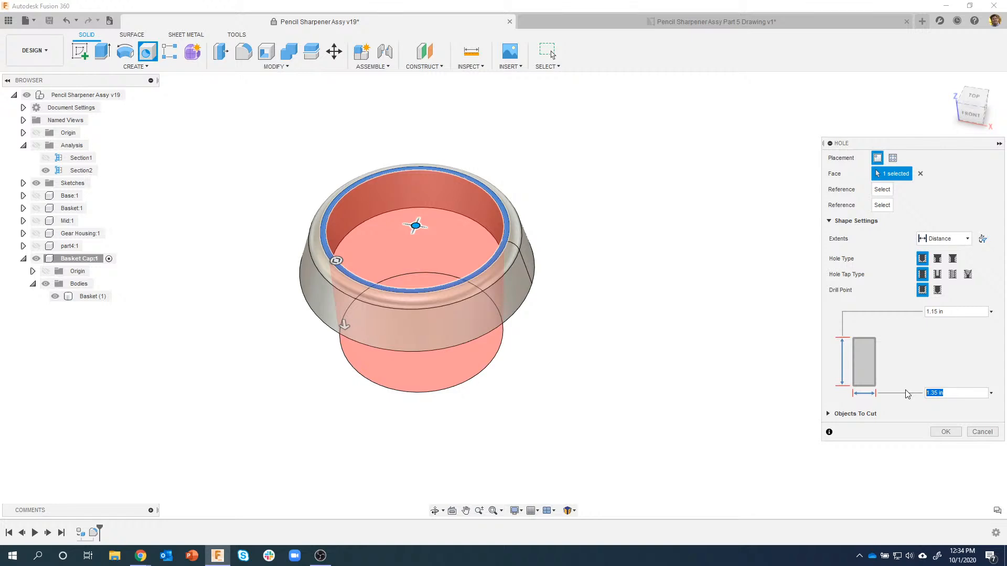
type("1.25")
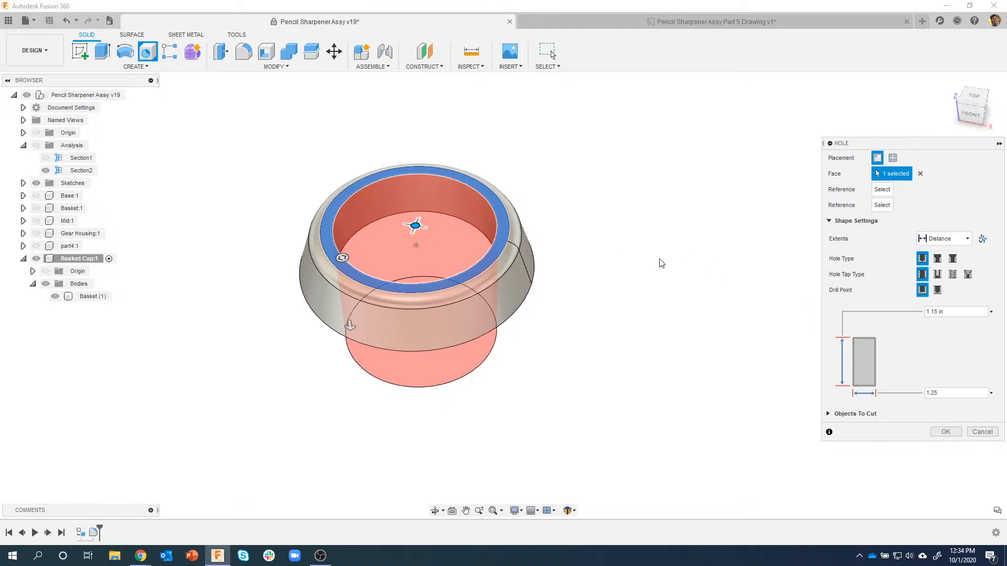
middle_click_drag(440, 310, 536, 325, "shift")
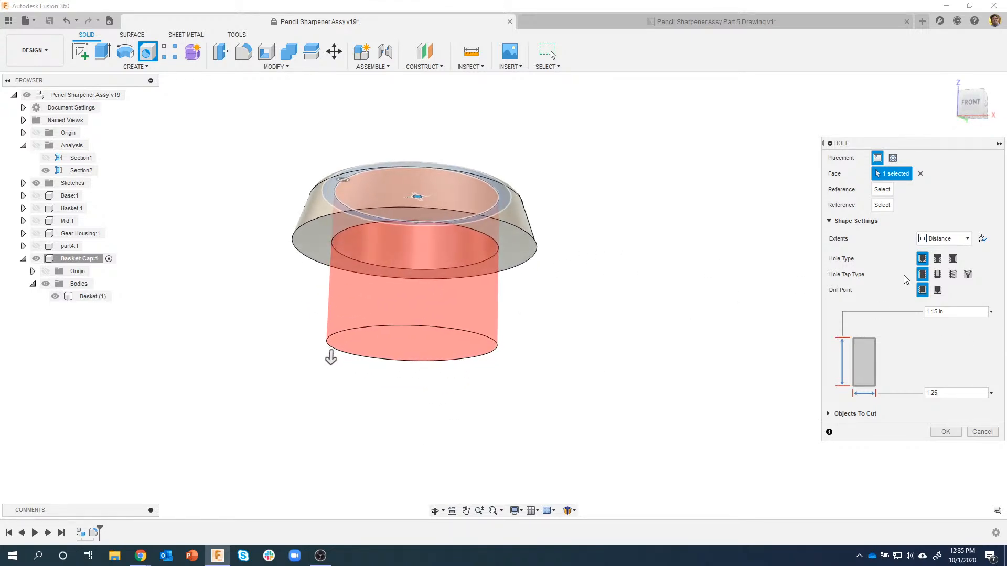
left_click(961, 240)
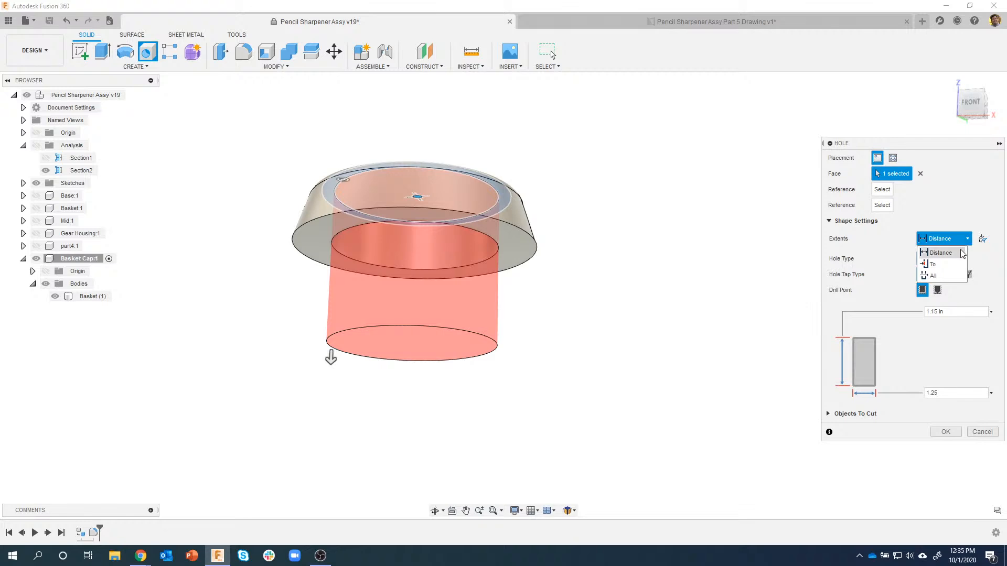
left_click(937, 278)
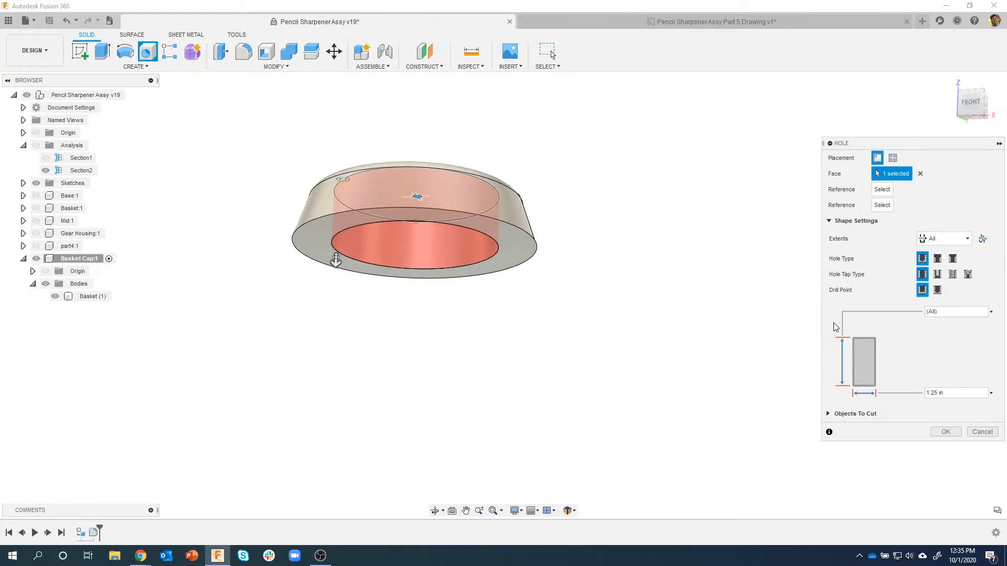
middle_click_drag(683, 410, 954, 438, "shift")
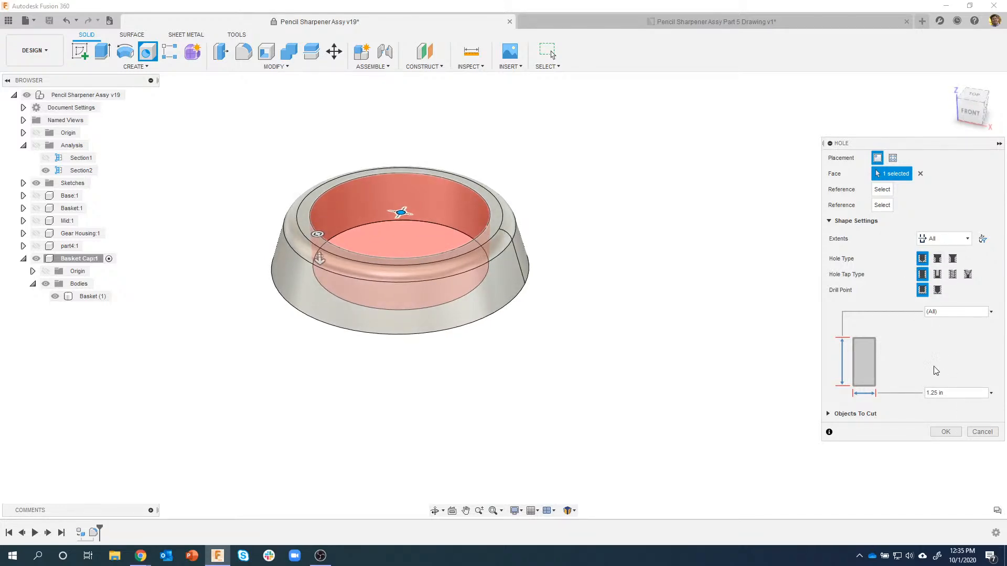
left_click(944, 432)
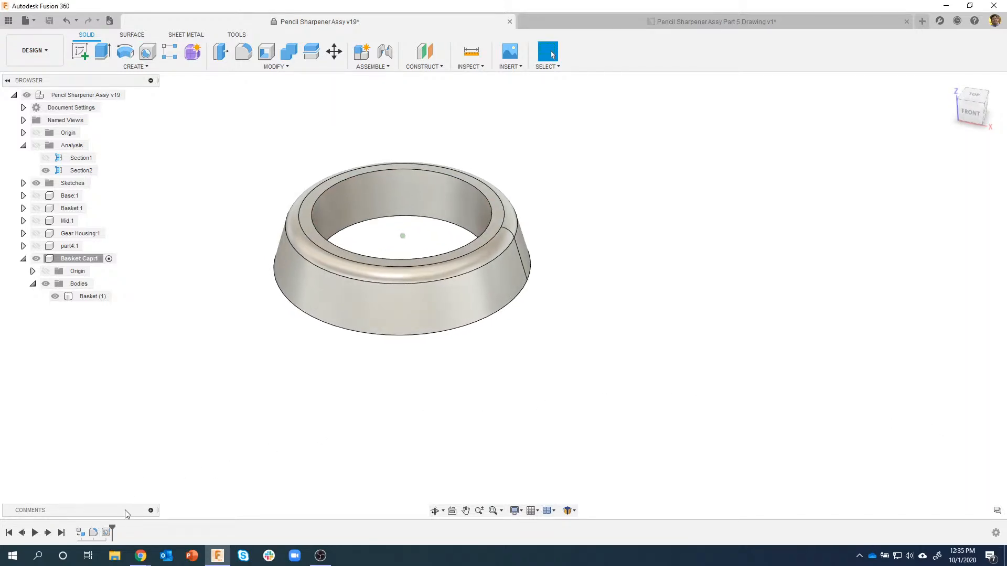
left_click(106, 534)
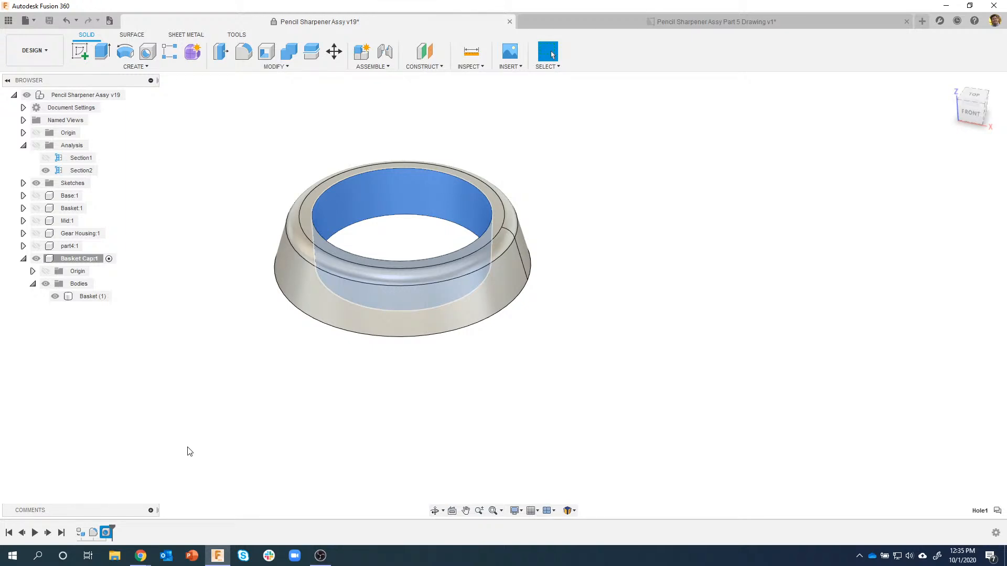
left_click(204, 443)
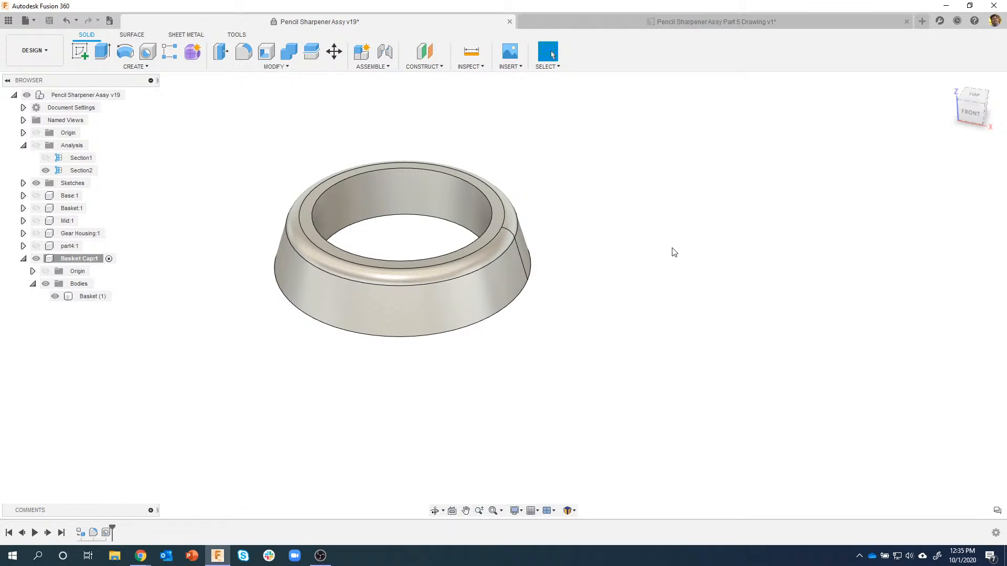
Step: Shell the Basket Cap from its flat bottom face, using the Inside direction and a 0.125 in thickness
middle_click_drag(711, 255, 539, 221, "shift")
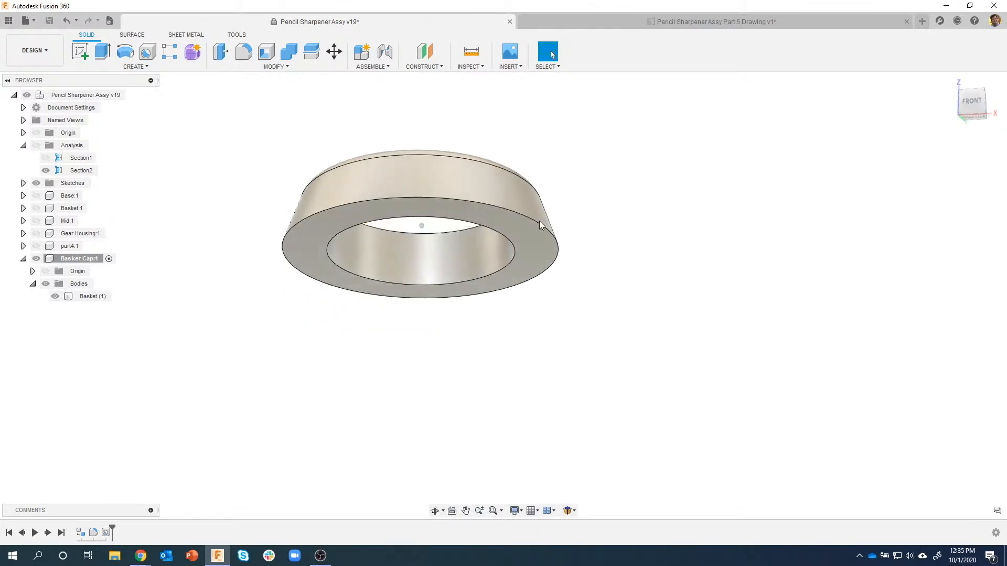
scroll(506, 246, "up", 2)
middle_click_drag(505, 249, 667, 322, "shift")
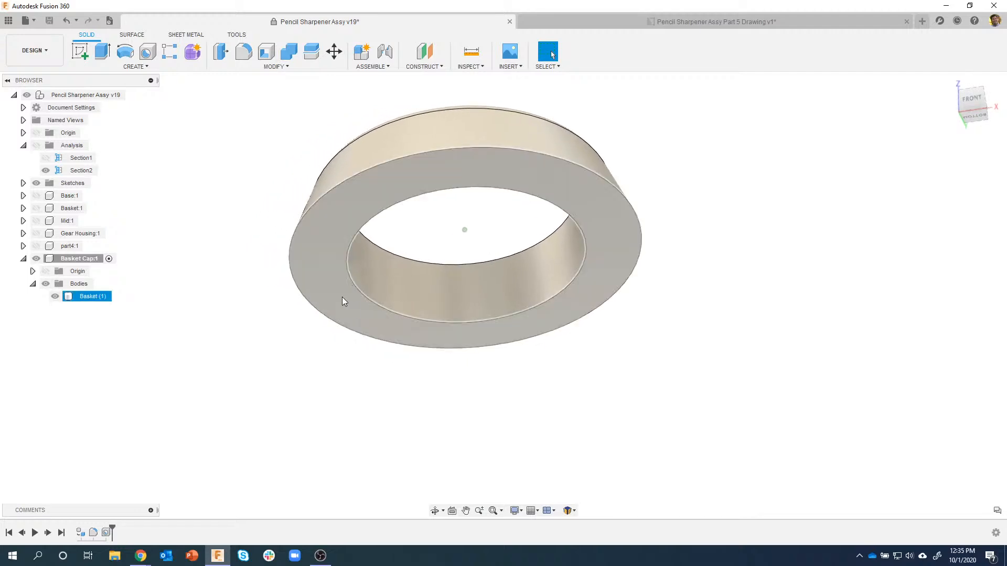
left_click(349, 210)
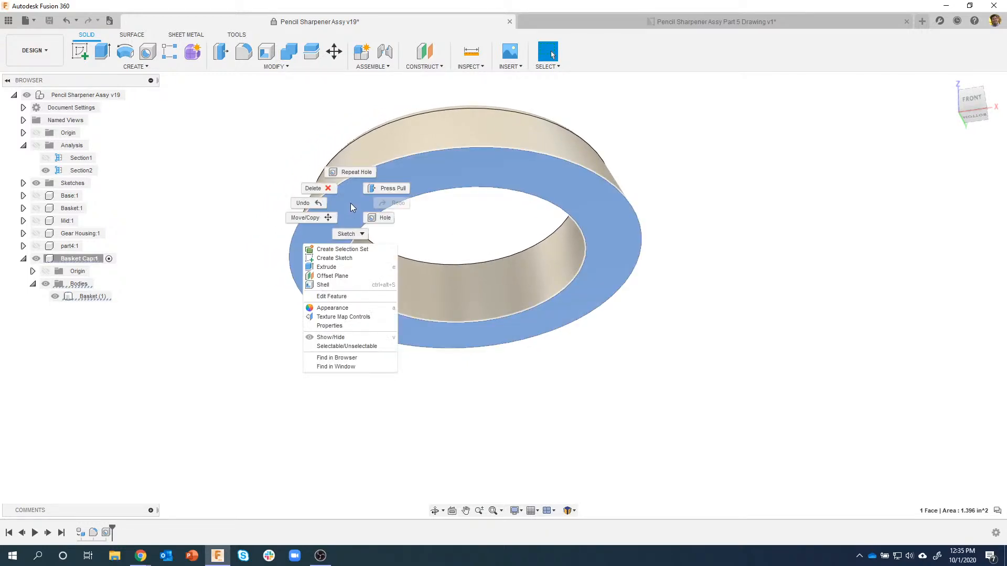
left_click(335, 284)
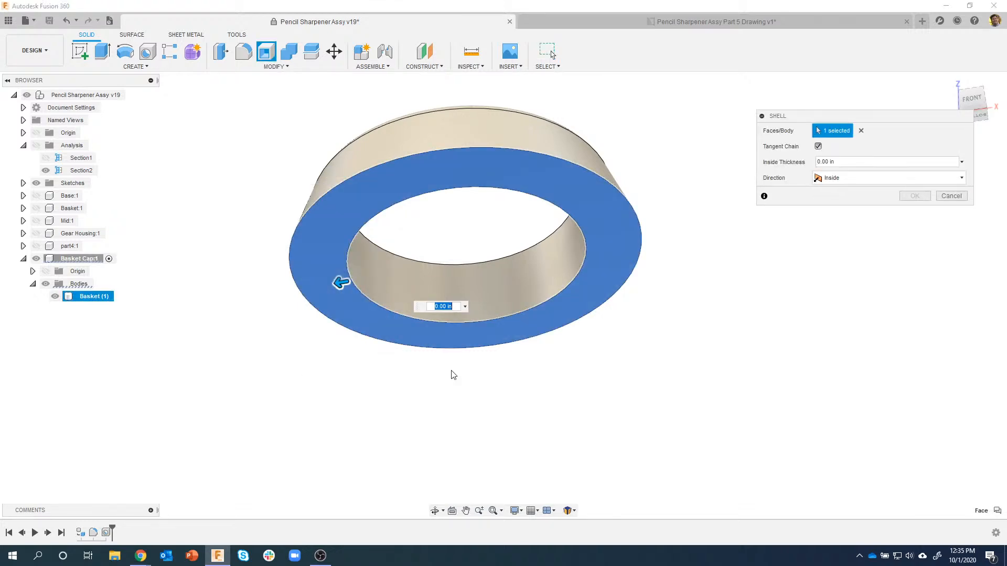
left_click_drag(340, 283, 333, 283)
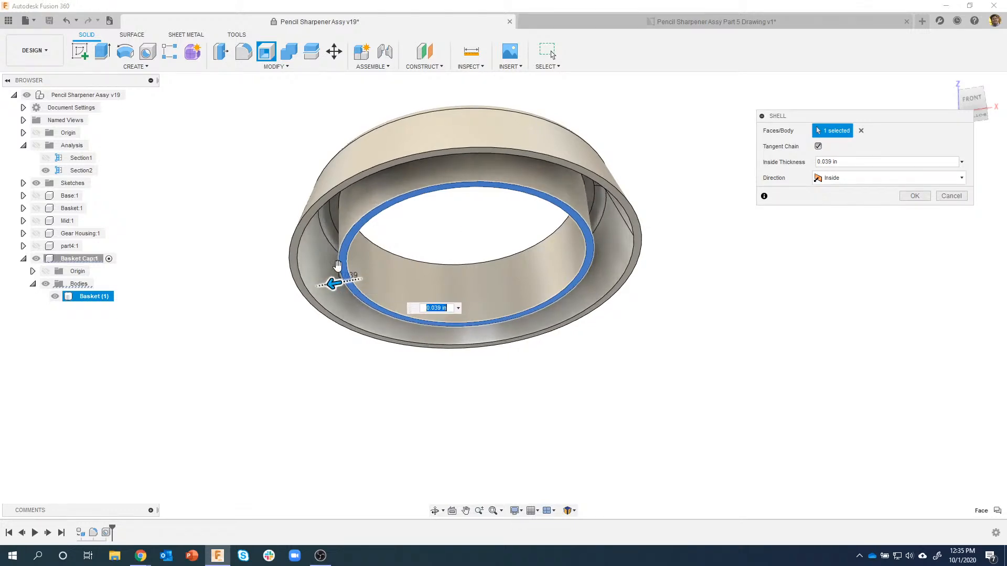
middle_click_drag(297, 277, 320, 292, "shift")
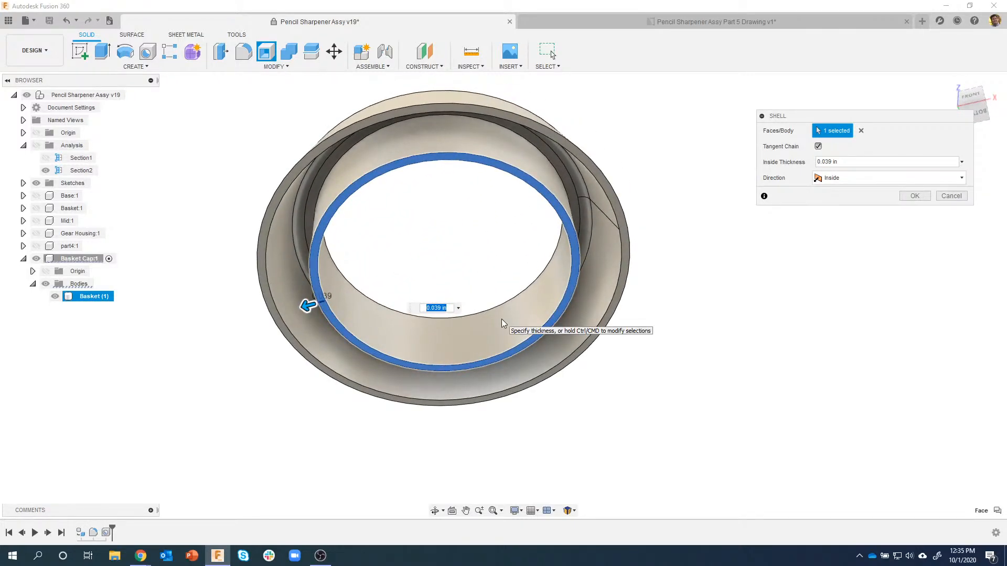
type(".125")
middle_click_drag(501, 319, 284, 240, "shift")
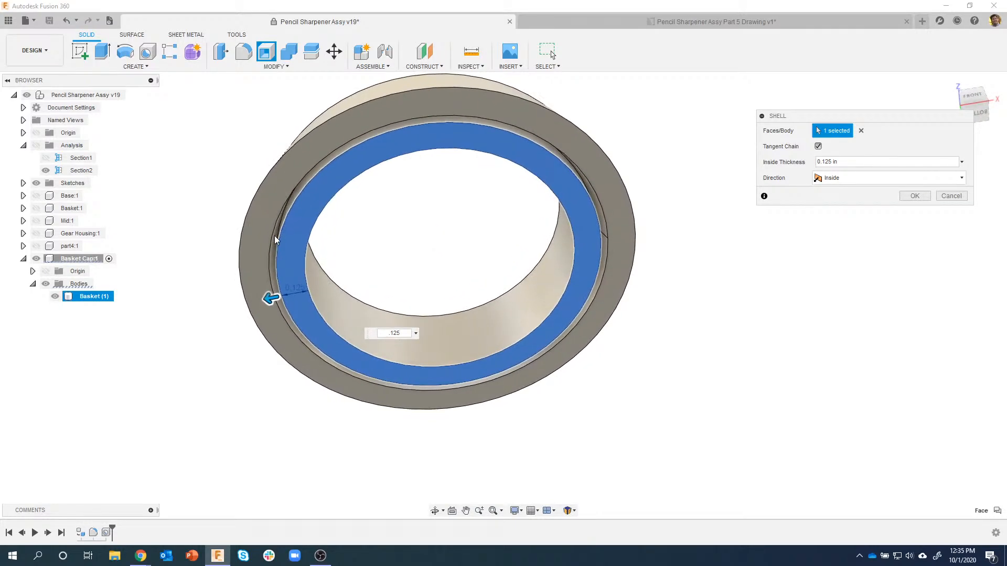
scroll(282, 231, "up", 3)
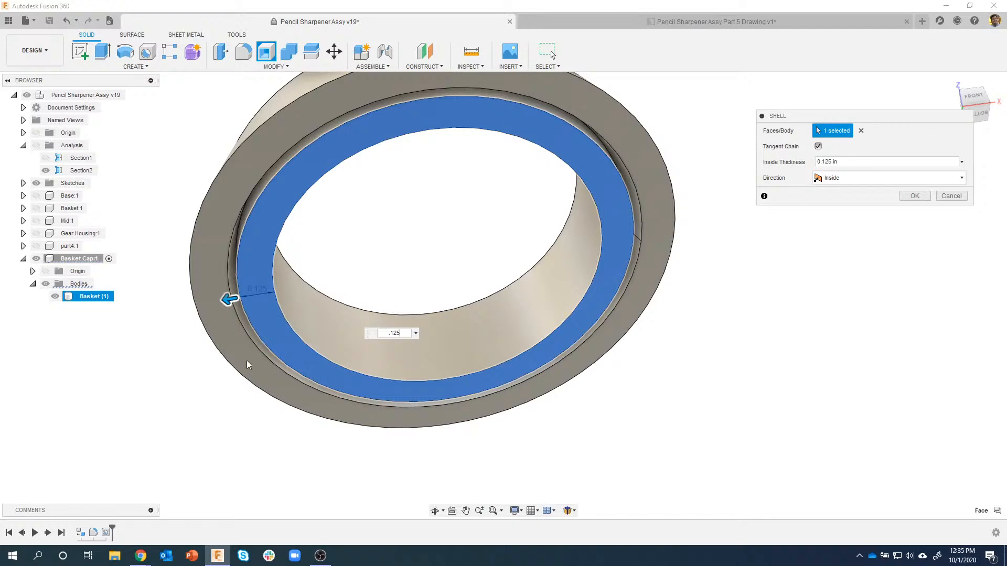
Step: Shell the Basket Cap from its inner bottom ring face with a 0.125 in inside thickness
middle_click_drag(246, 360, 357, 283, "shift")
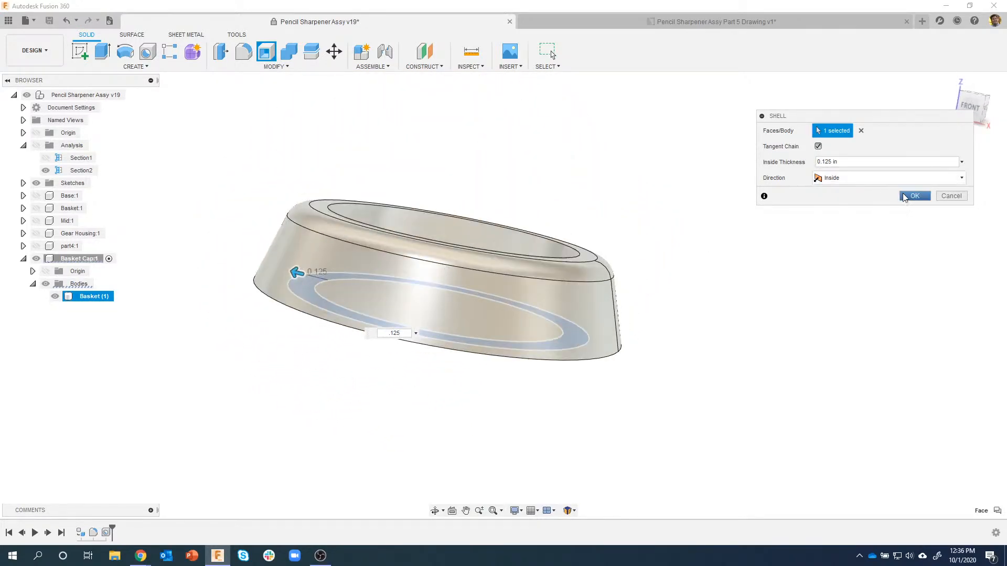
left_click(914, 195)
Step: Examine the shelled cap's cross-section by temporarily displaying the section analysis
left_click(42, 159)
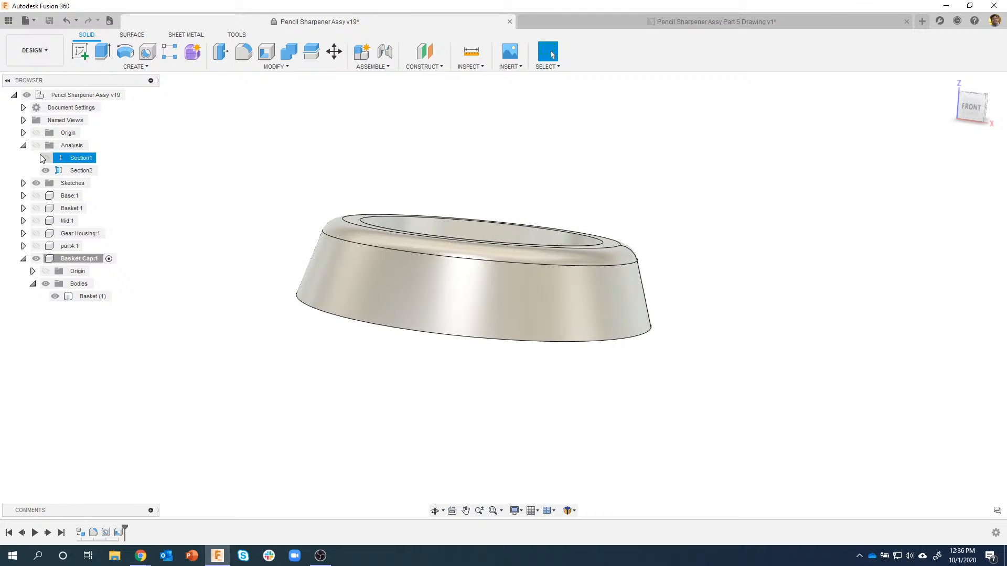
left_click(36, 145)
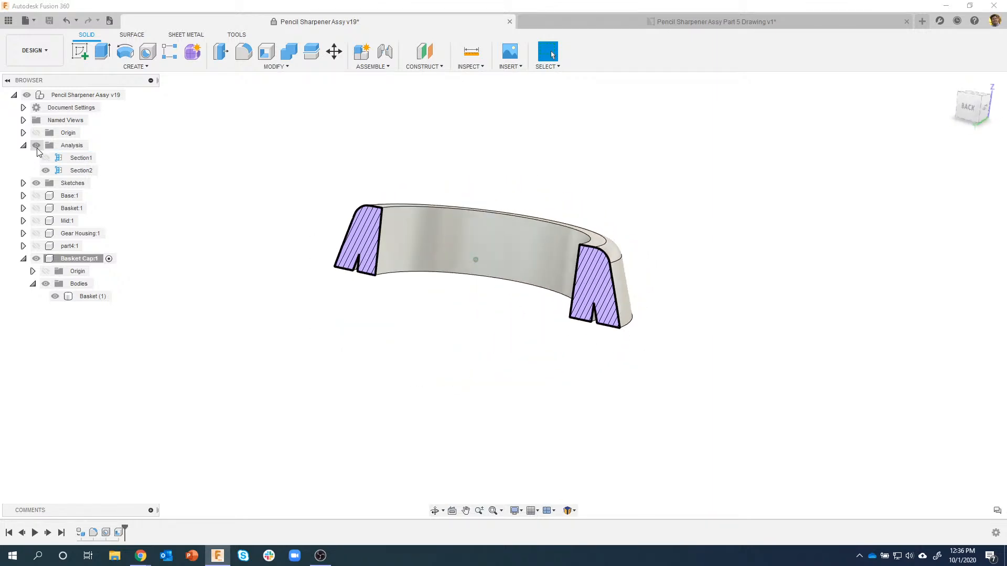
left_click(335, 290)
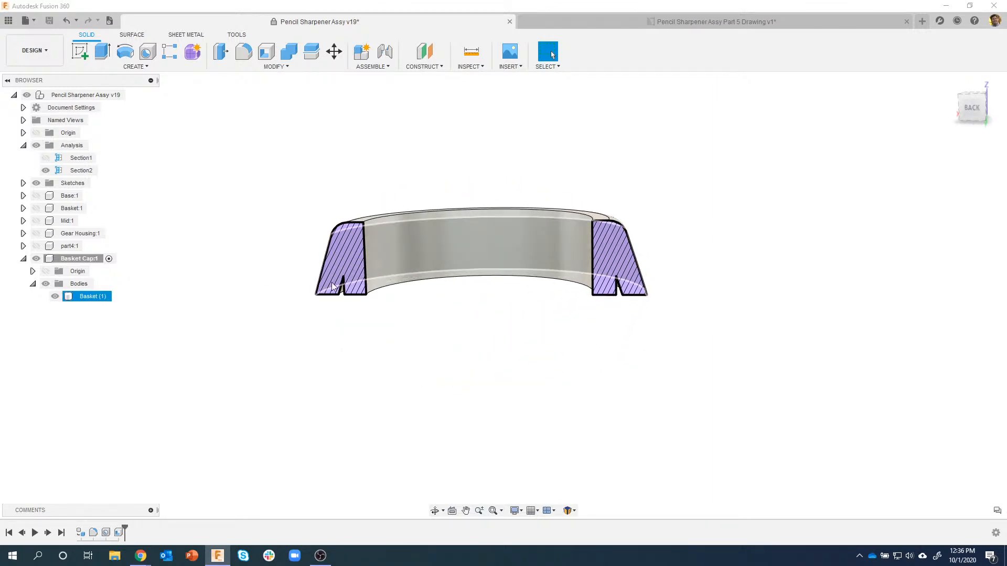
left_click(262, 367)
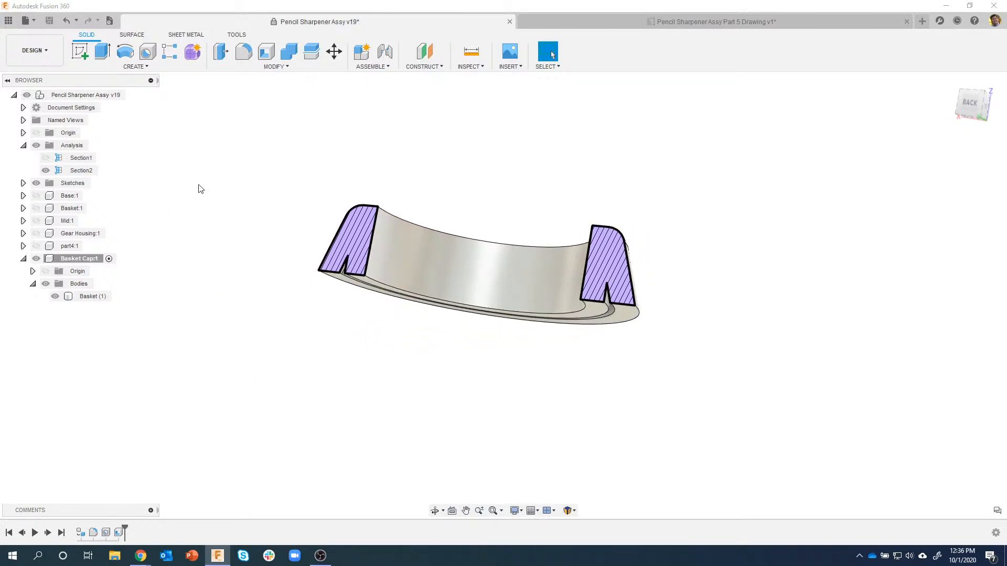
middle_click_drag(242, 159, 325, 123, "shift")
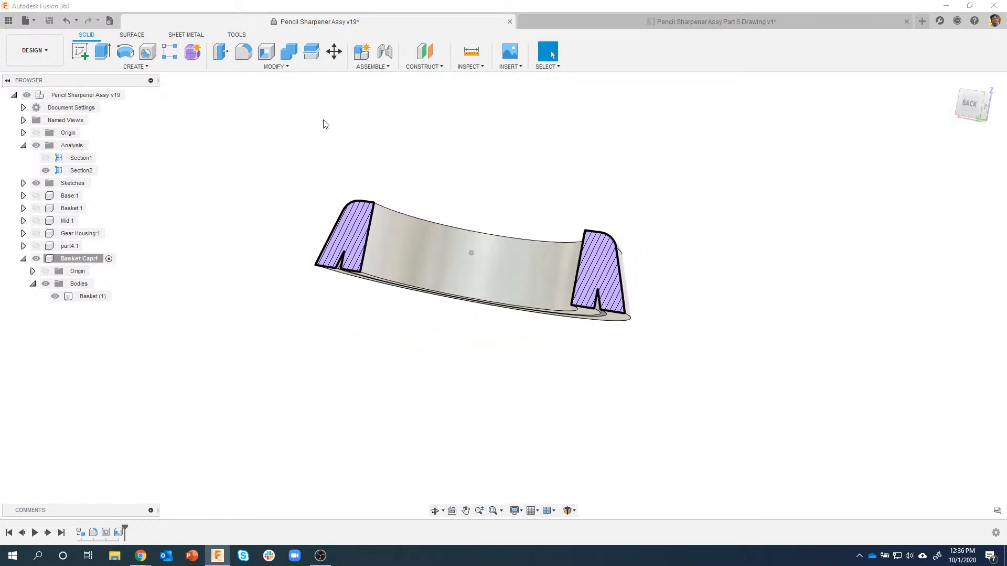
left_click(36, 145)
middle_click_drag(635, 144, 624, 225, "shift")
Step: Check the lower lip dimensions in Section A-A of the Part 5 drawing and return to the assembly model
left_click(618, 25)
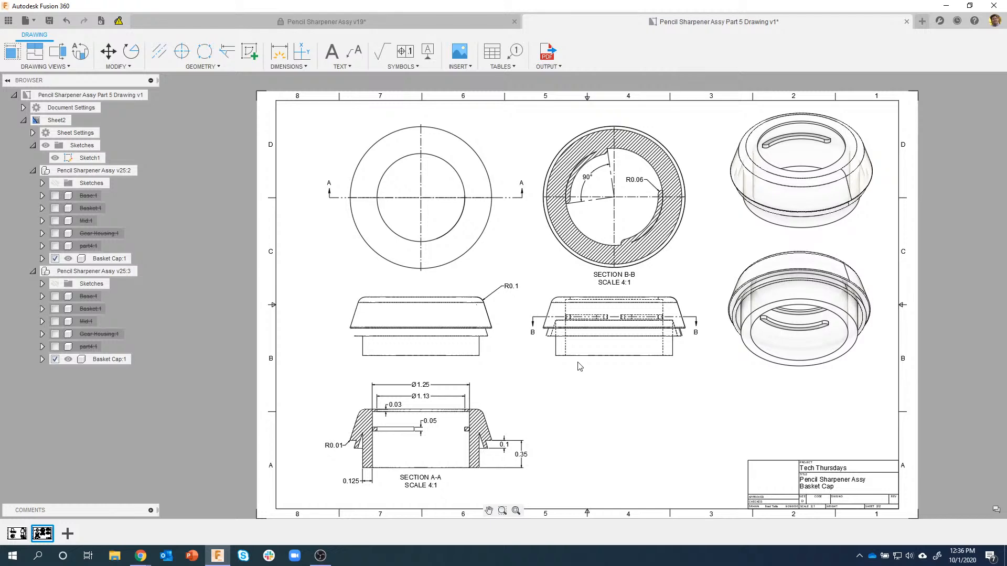
scroll(344, 445, "up", 4)
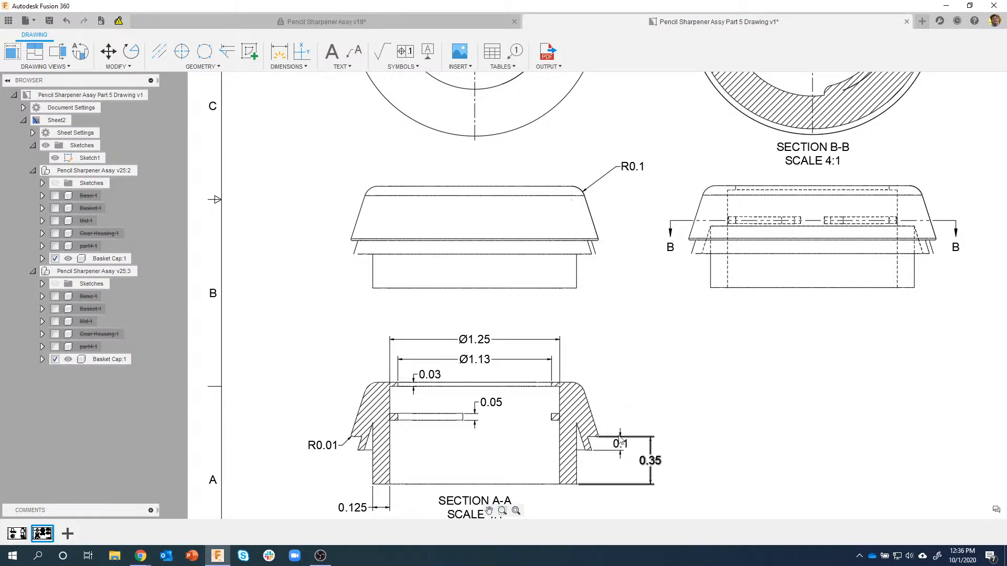
scroll(639, 387, "down", 1)
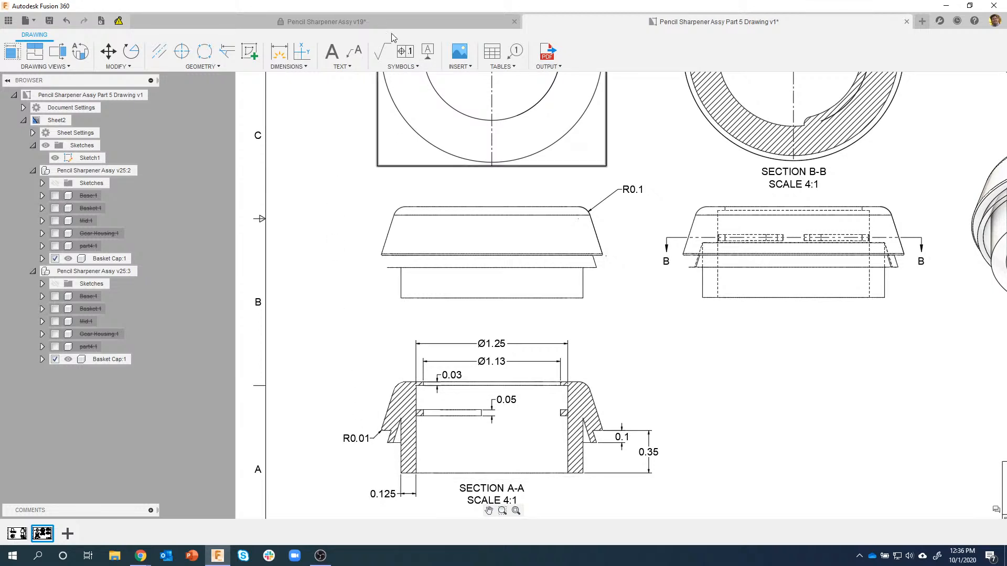
left_click(371, 17)
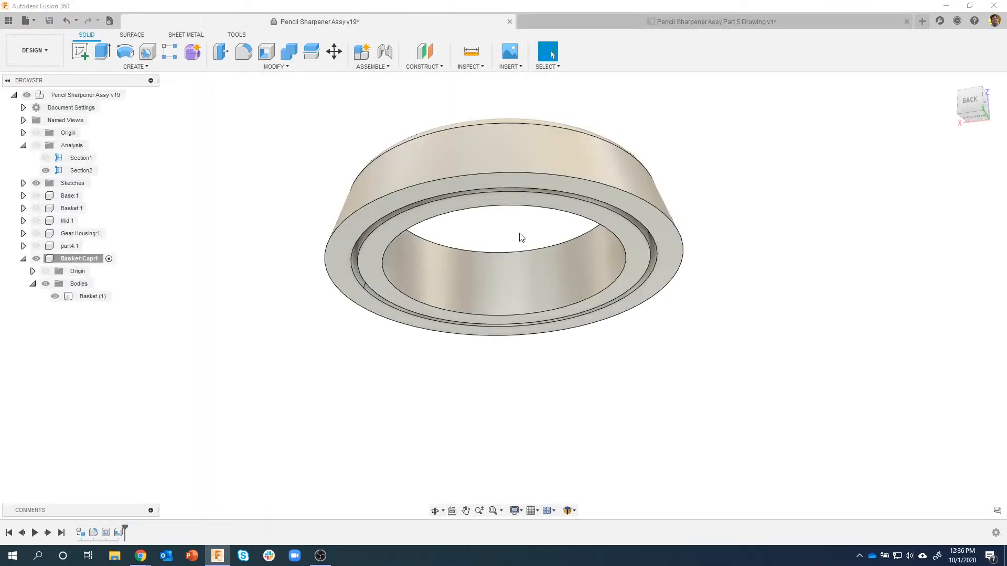
Step: Compare the cap's bottom rim with the Basket component by temporarily displaying that component
left_click(340, 250)
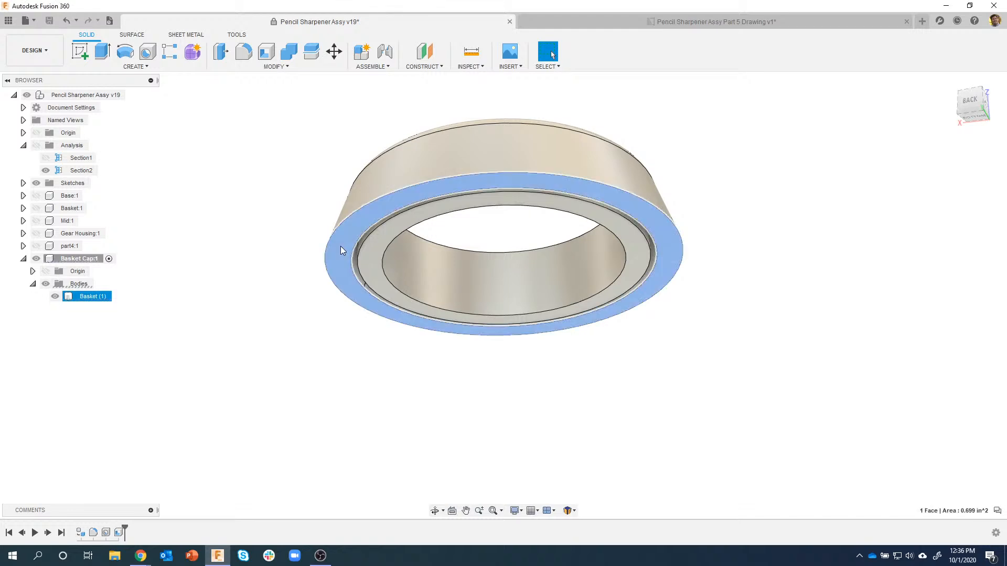
right_click(341, 247)
middle_click_drag(219, 278, 48, 137, "shift")
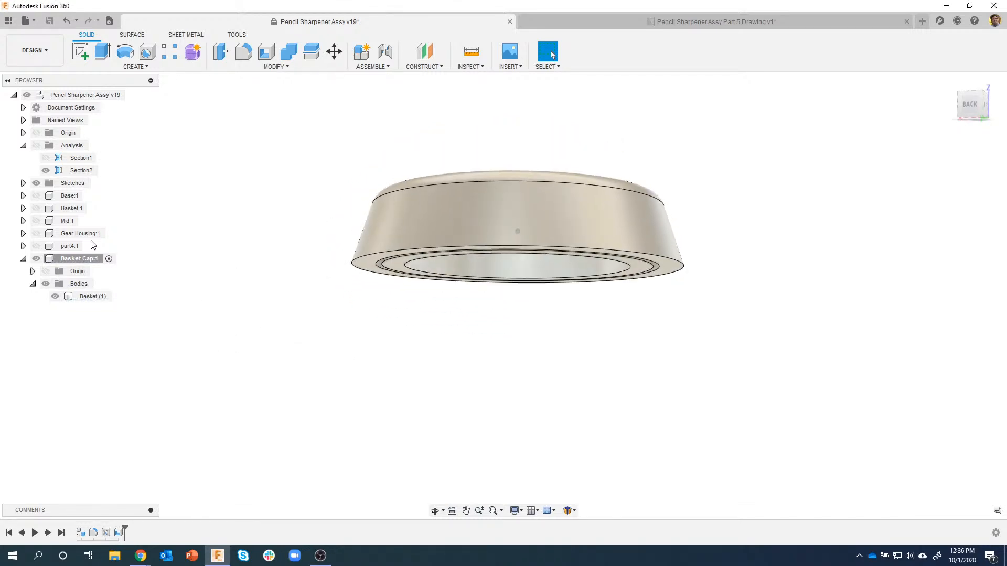
left_click(36, 208)
middle_click_drag(388, 236, 364, 239, "shift")
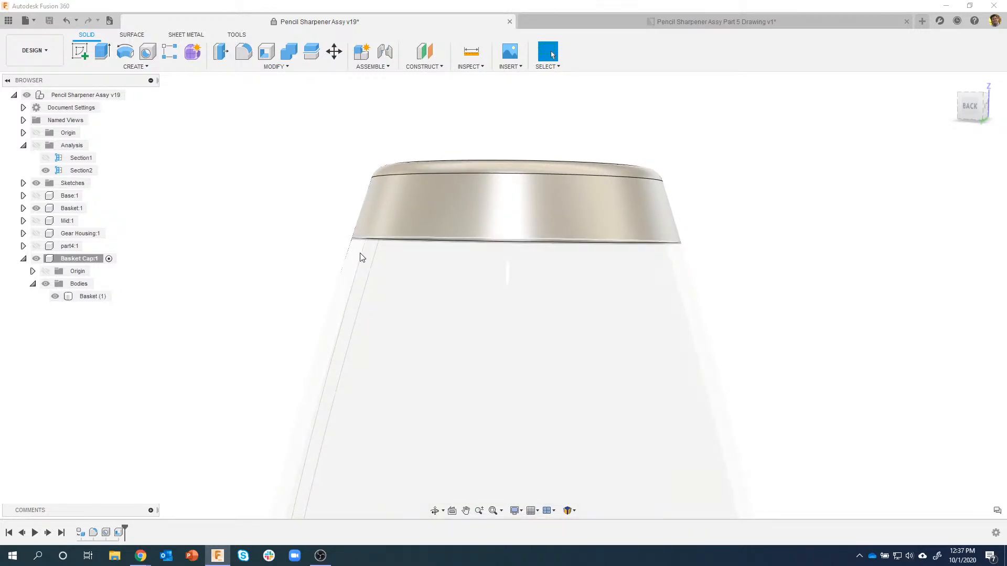
mouse_move(359, 254)
middle_mouse_down("shift")
mouse_move(357, 266)
mouse_move(396, 227)
mouse_move(355, 237)
middle_mouse_up("shift")
left_click(438, 211)
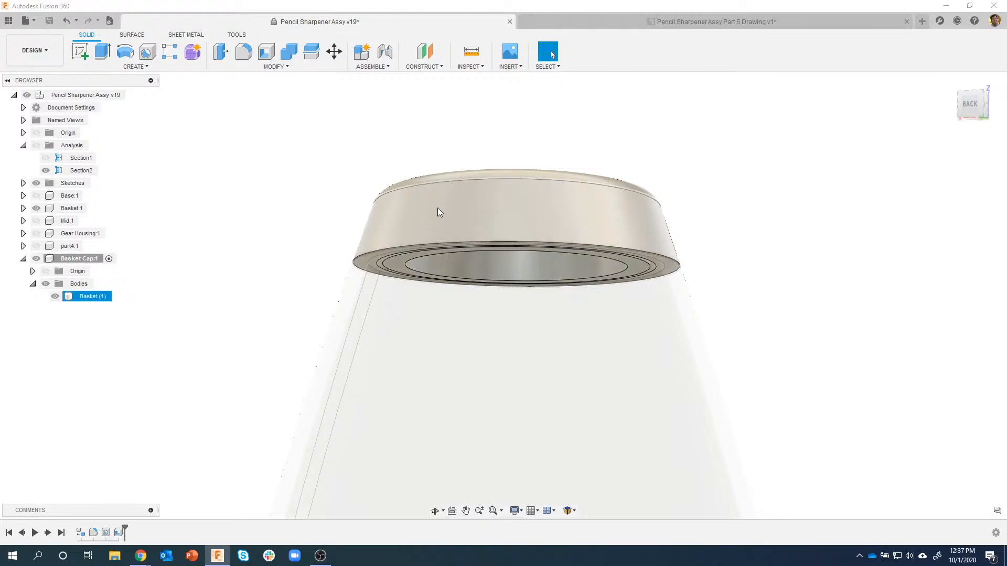
left_click(352, 211)
middle_click_drag(215, 205, 212, 198, "shift")
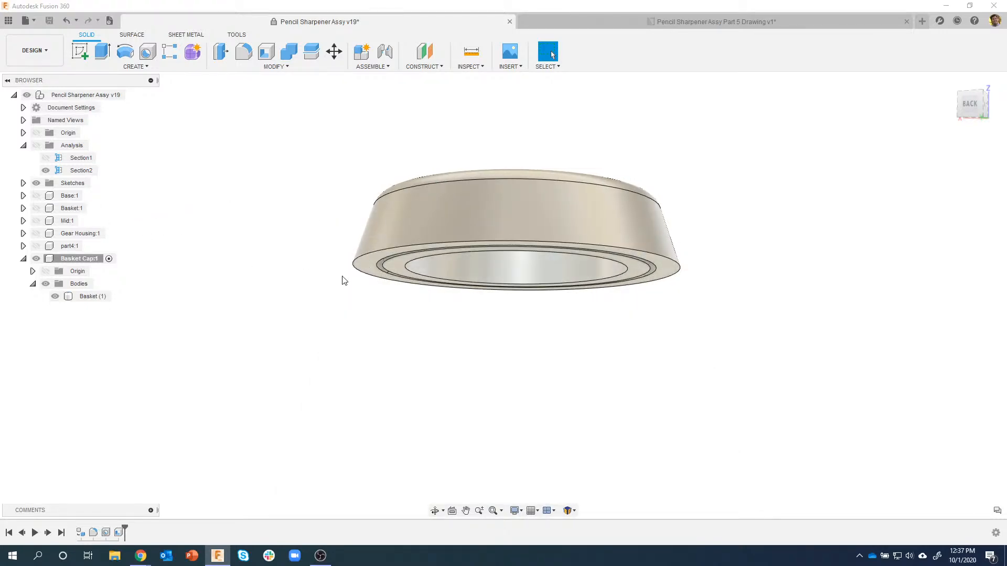
Step: Offset the cap's outer bottom ring face downward by 0.1 in
left_click(366, 268)
left_click(367, 266)
right_click(369, 266)
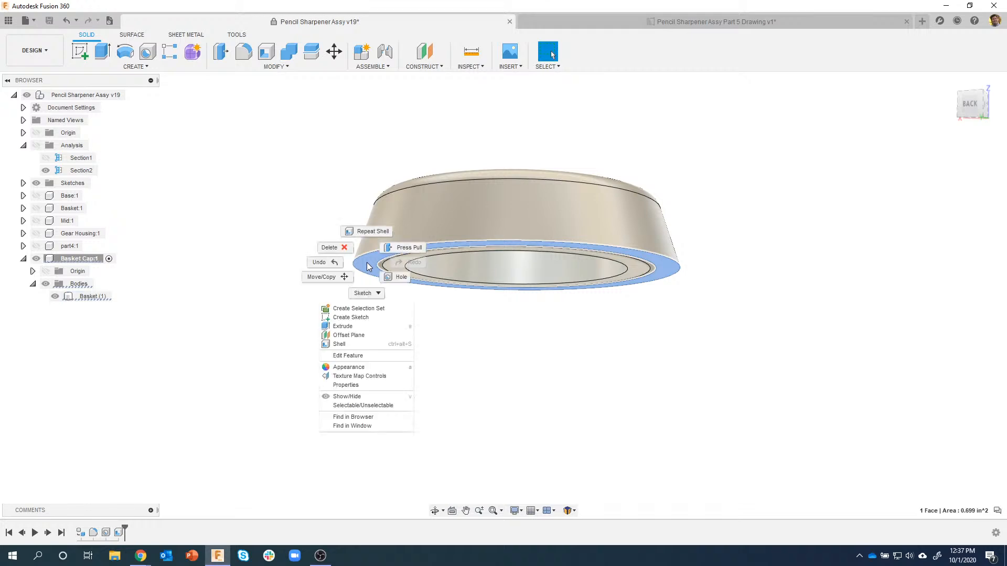
left_click(400, 249)
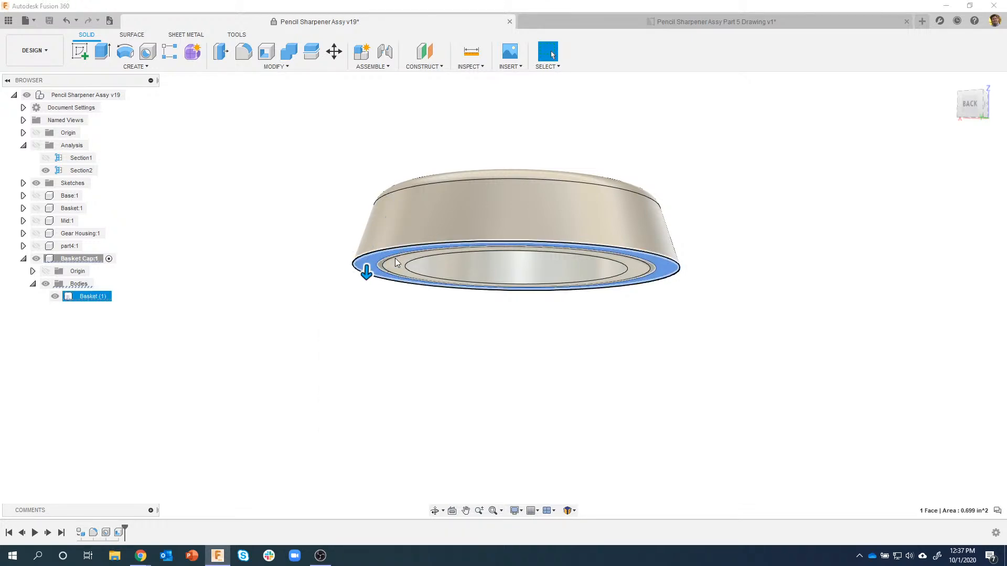
left_click_drag(356, 268, 342, 286)
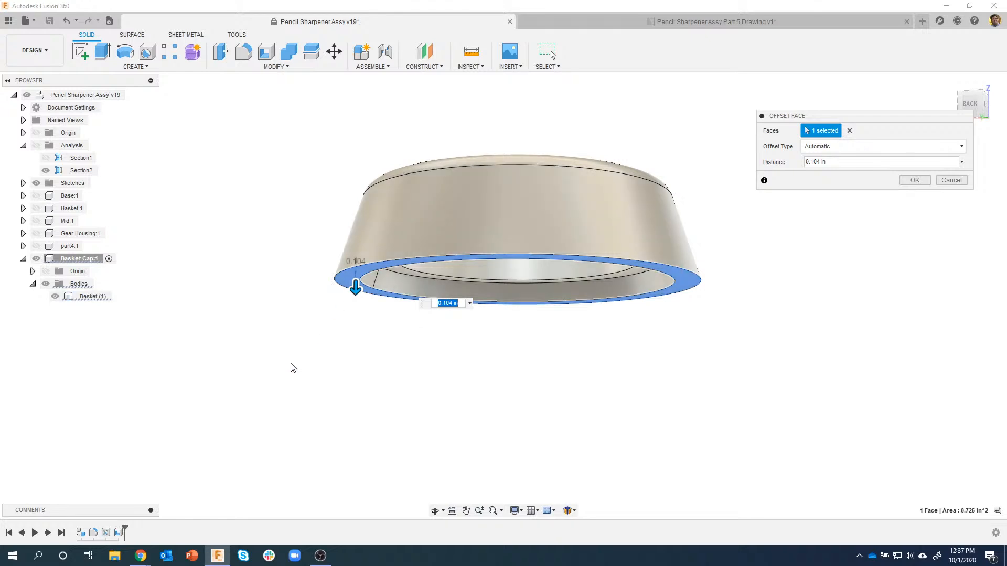
middle_click_drag(306, 330, 399, 206, "shift")
scroll(367, 242, "up", 2)
middle_click_drag(331, 281, 369, 310, "shift")
type(".1")
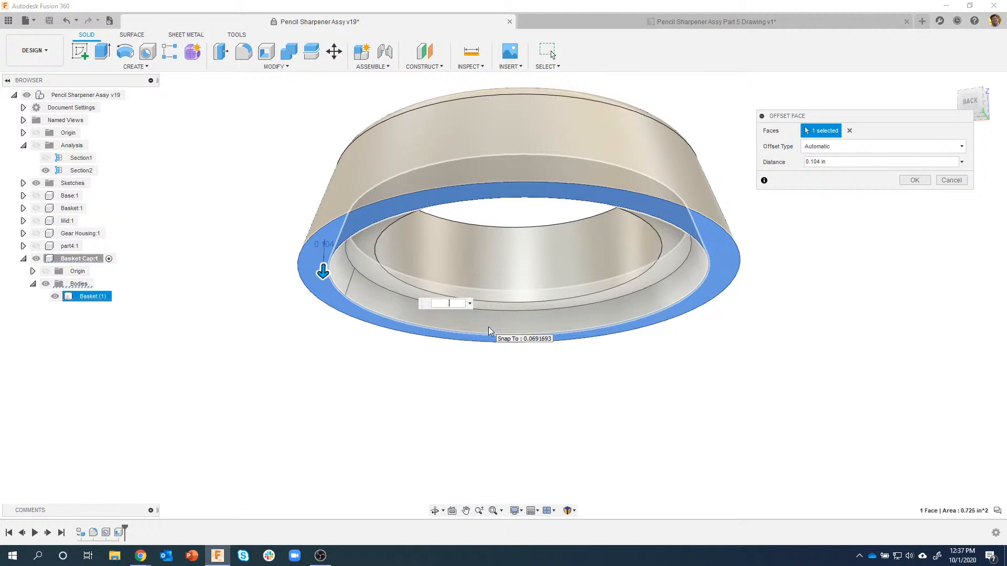
middle_click_drag(924, 222, 927, 187, "shift")
left_click(915, 180)
Step: Show the Basket component and cut it from the Basket Cap body with Combine, keeping the tool body
middle_click_drag(319, 255, 315, 221, "shift")
left_click(36, 209)
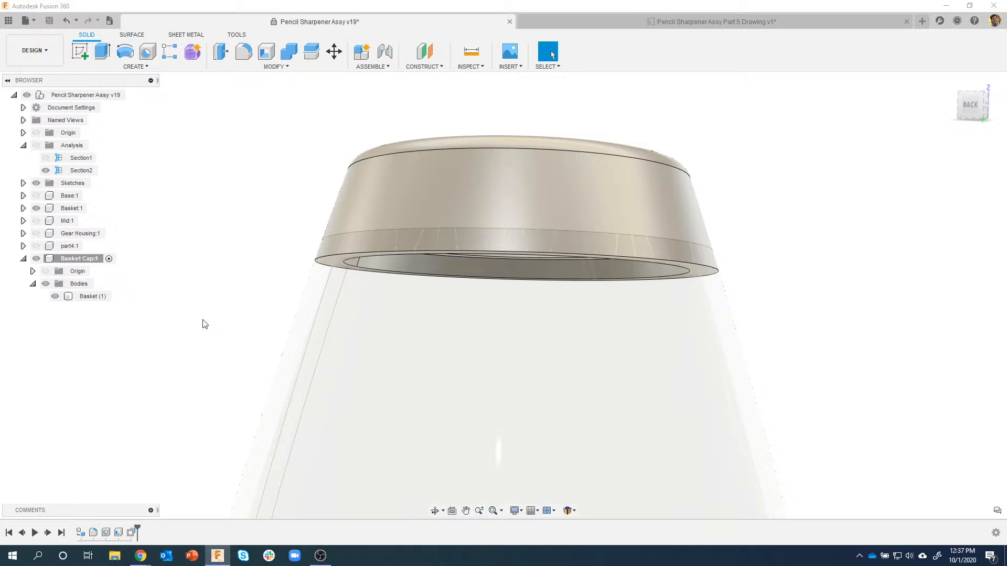
left_click(278, 67)
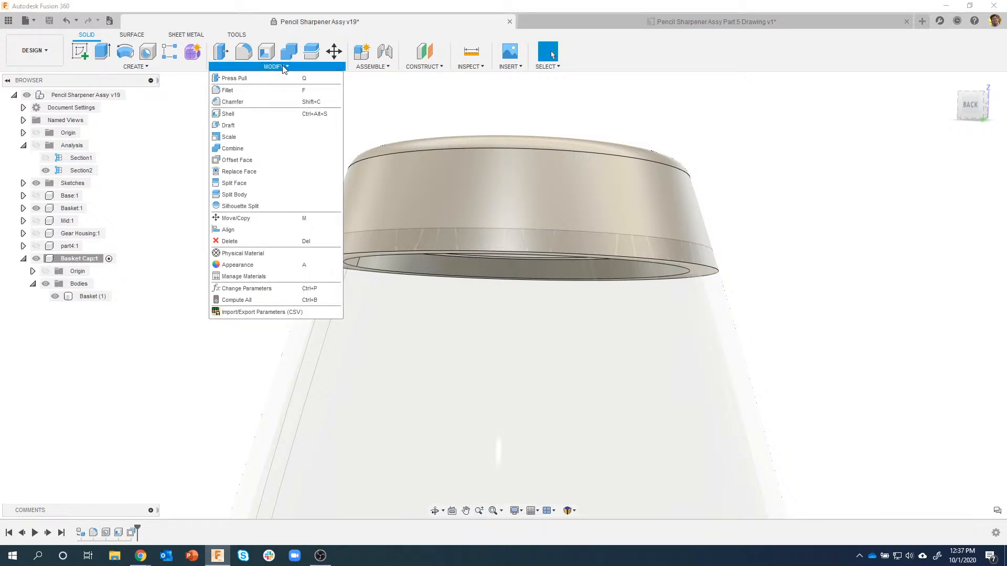
left_click(254, 151)
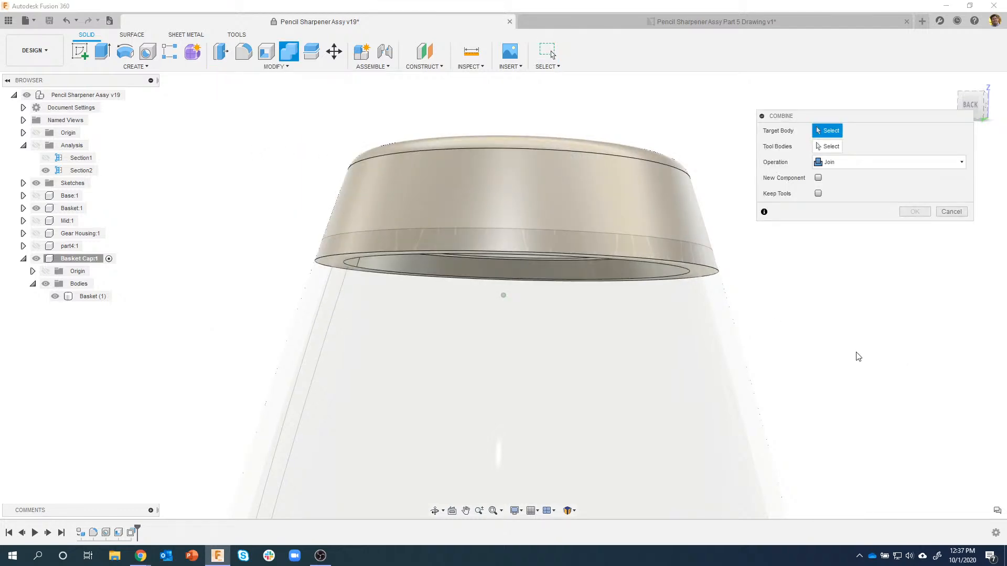
middle_click_drag(856, 353, 831, 304, "shift")
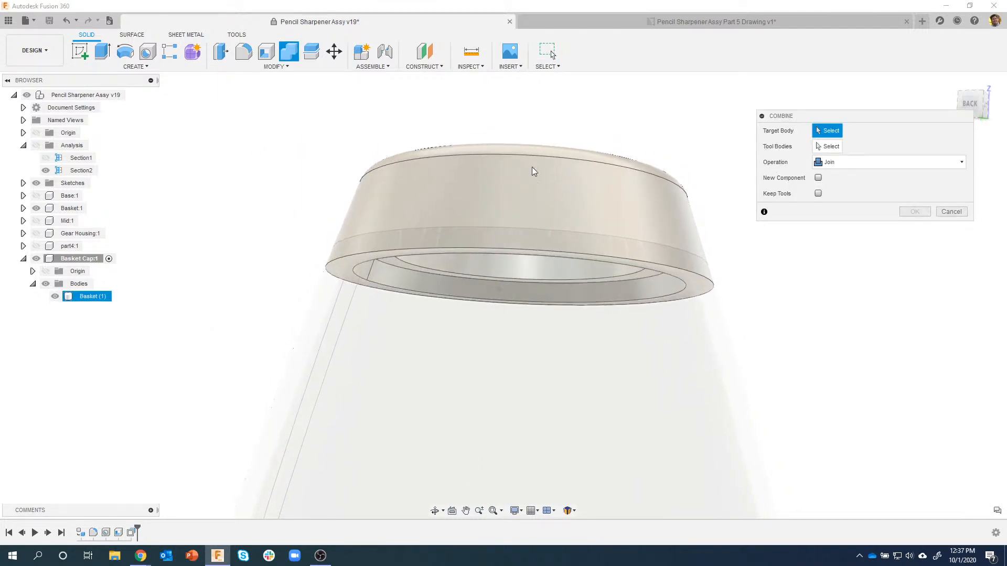
middle_click_drag(559, 161, 516, 168, "shift")
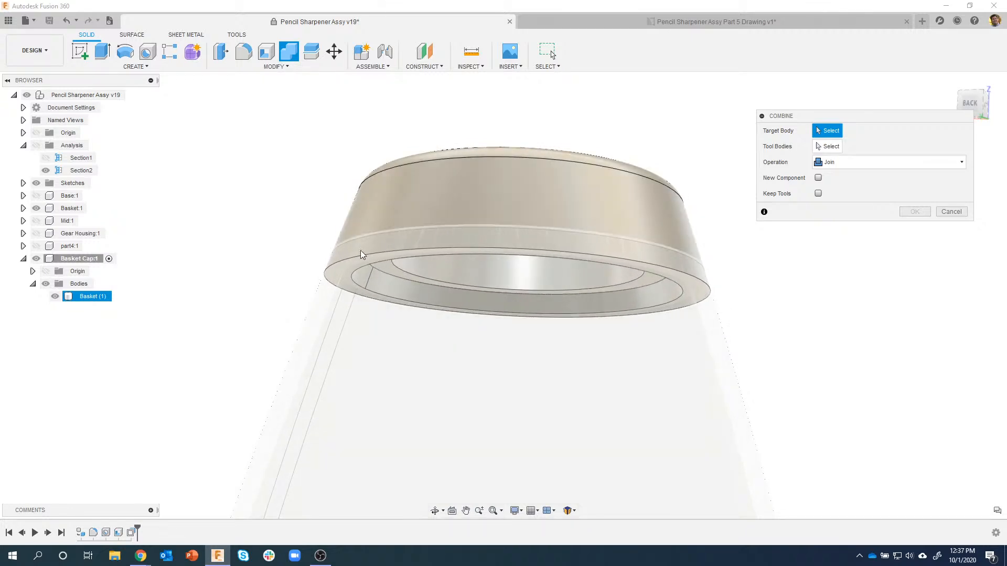
left_click(495, 166)
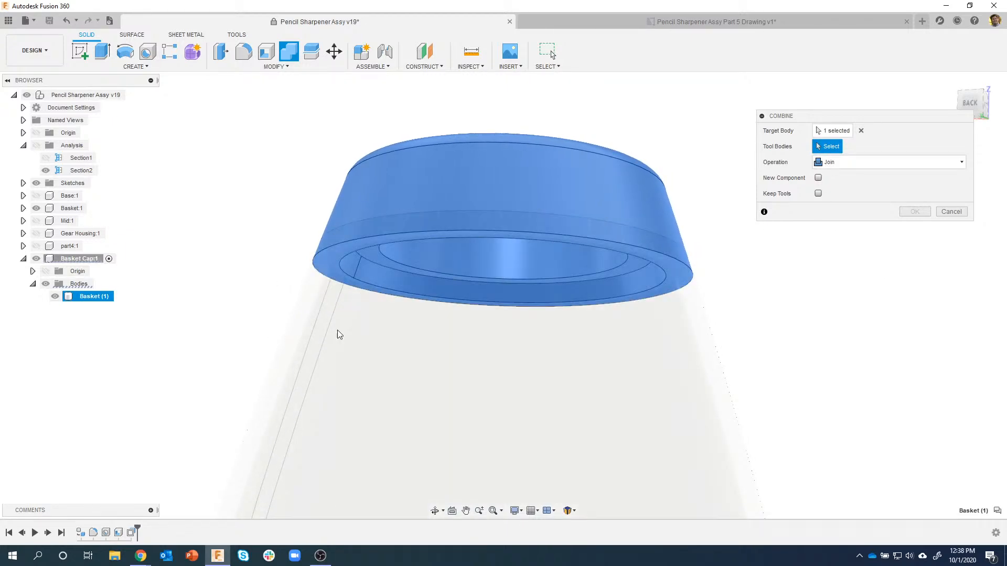
left_click(380, 380)
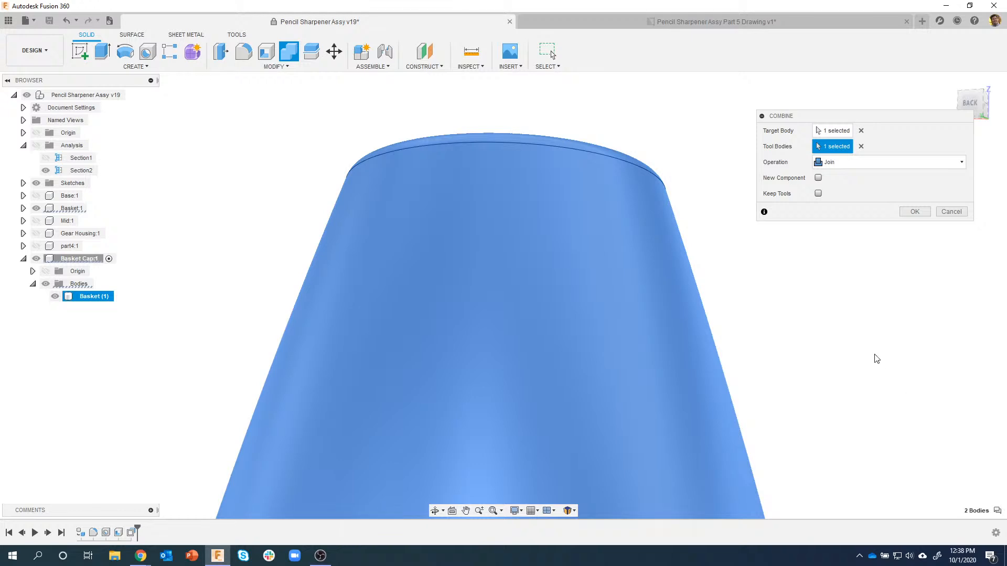
left_click(868, 166)
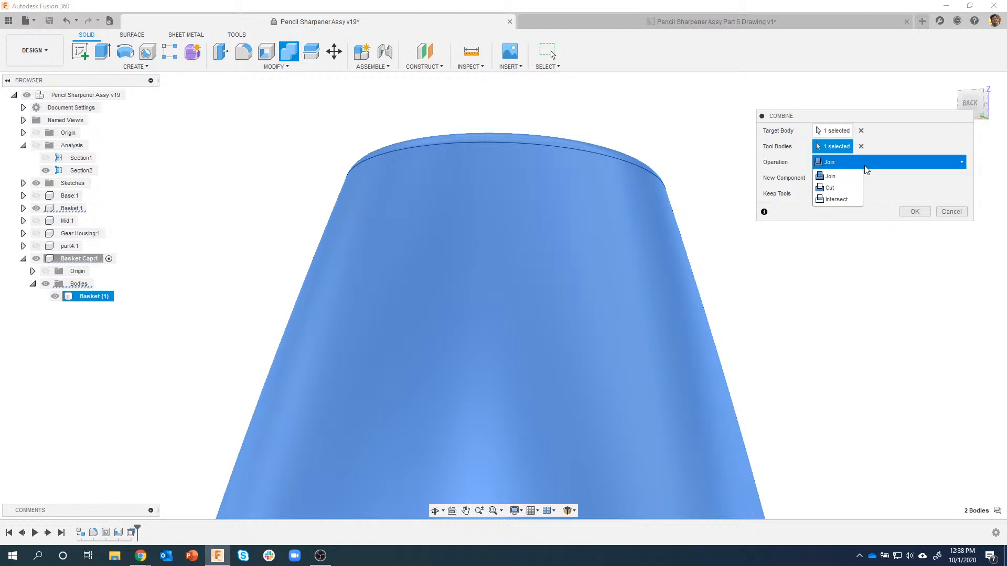
left_click(842, 188)
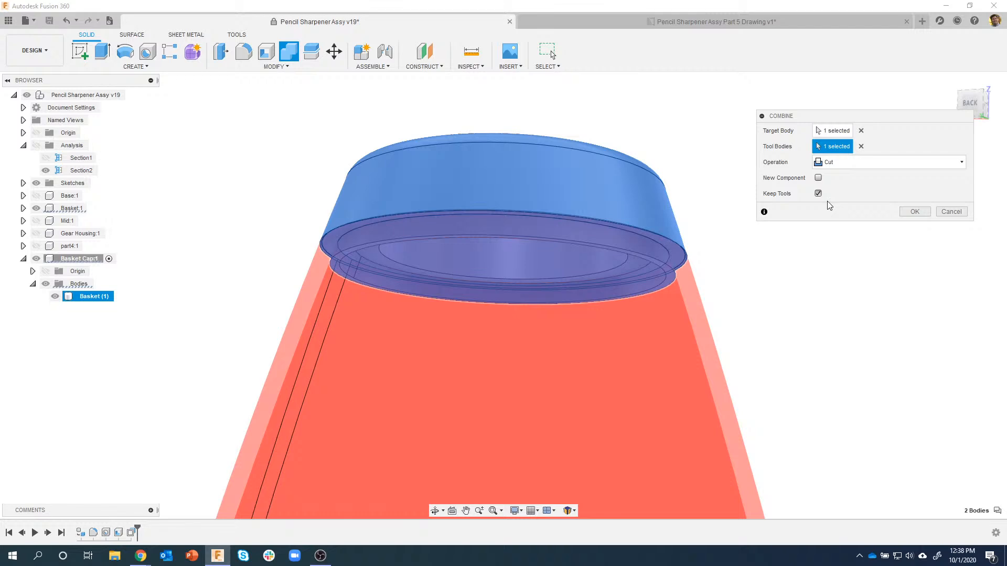
left_click(915, 211)
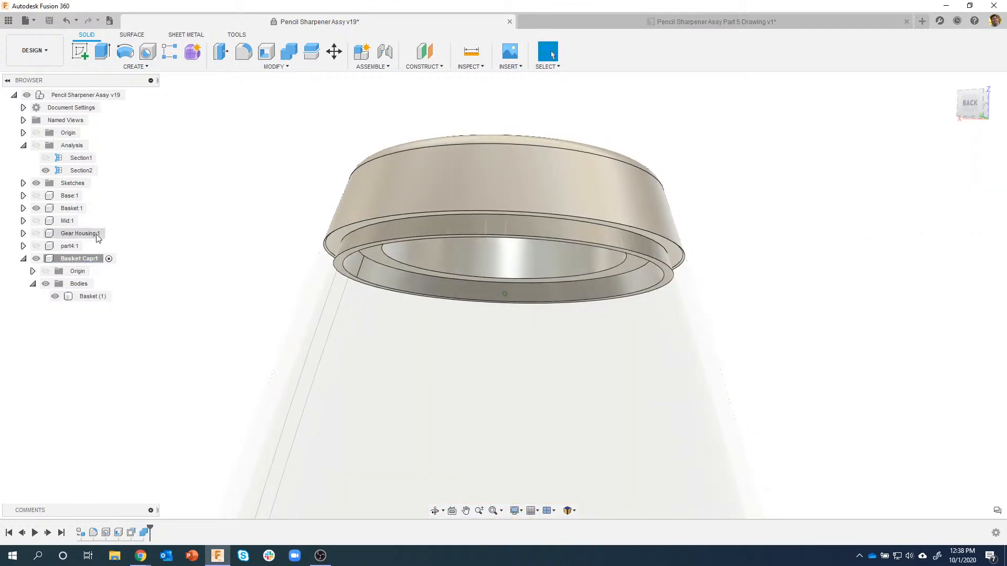
Step: Hide the Basket component and examine the stepped lip cut into the cap's underside
left_click(36, 209)
middle_click_drag(273, 294, 292, 227, "shift")
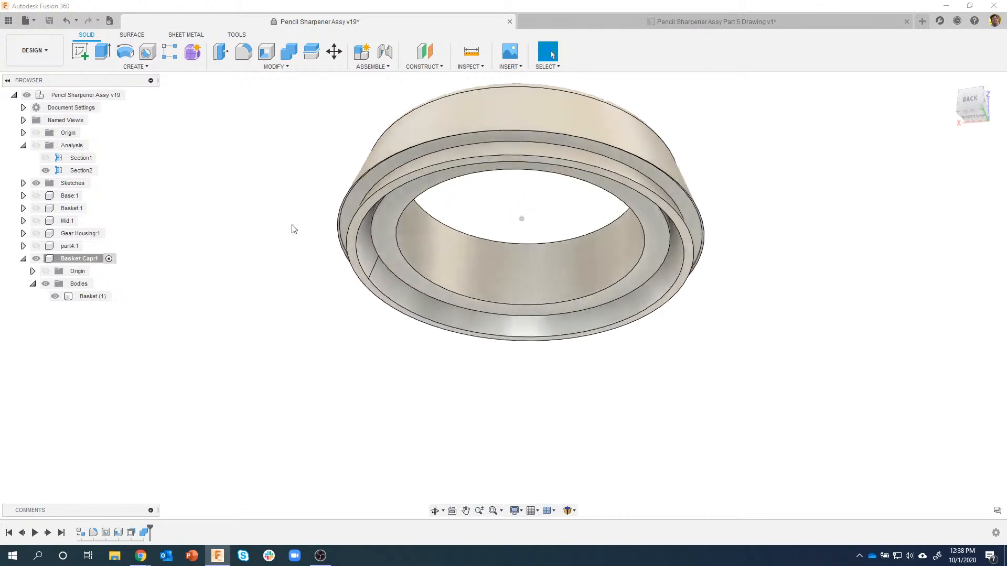
middle_click_drag(505, 126, 401, 147, "shift")
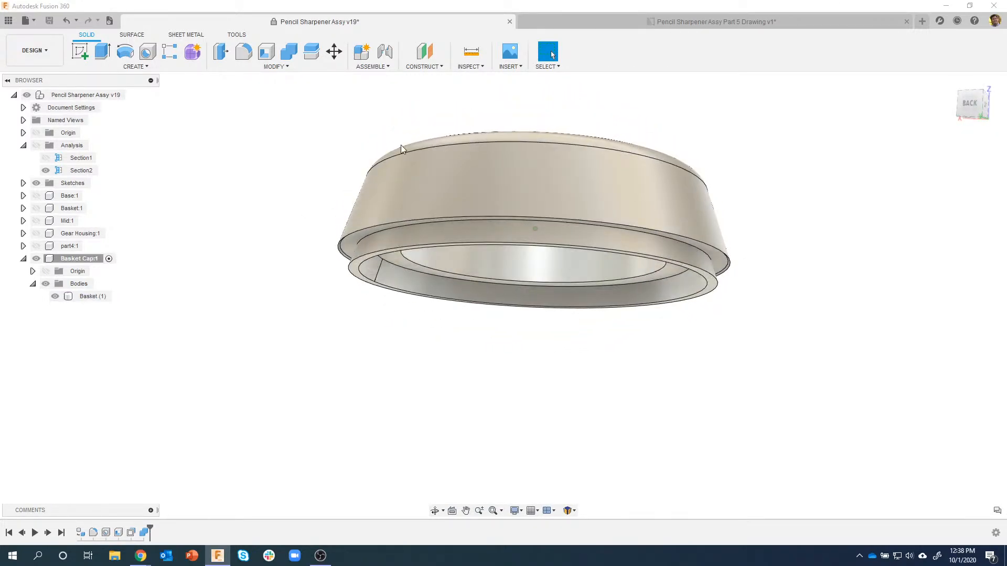
left_click(34, 208)
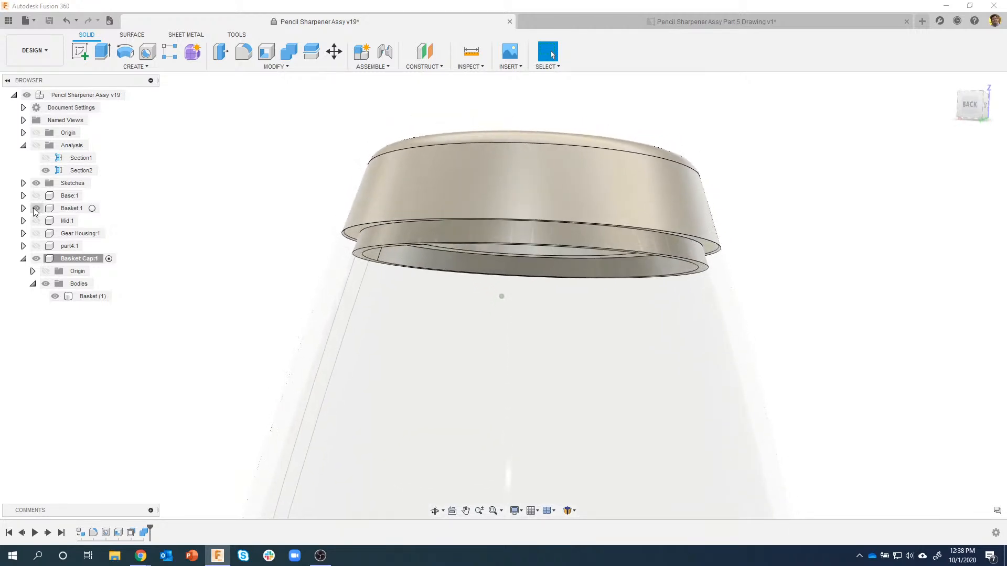
left_click(34, 208)
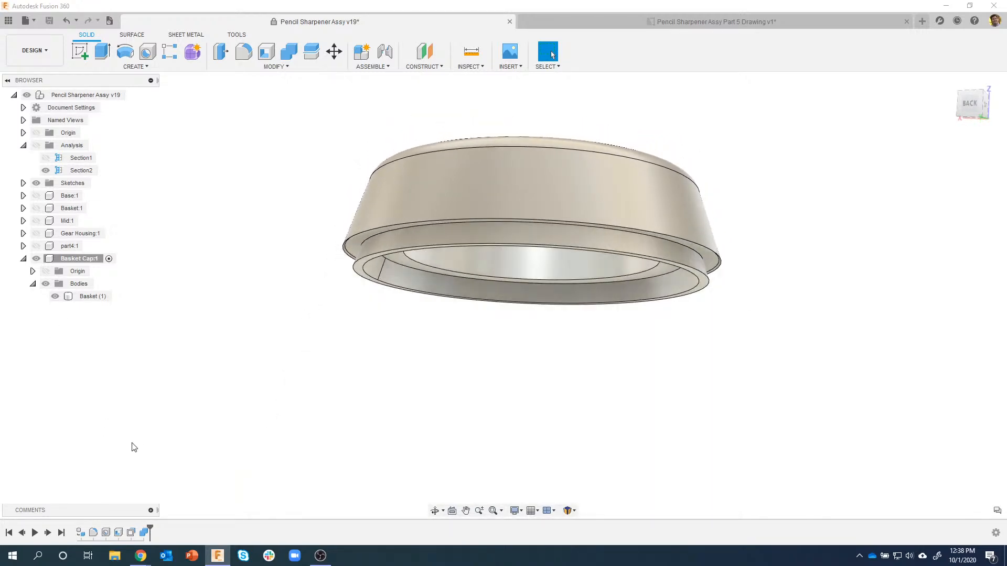
middle_click_drag(292, 347, 297, 226, "shift")
scroll(372, 184, "up", 2)
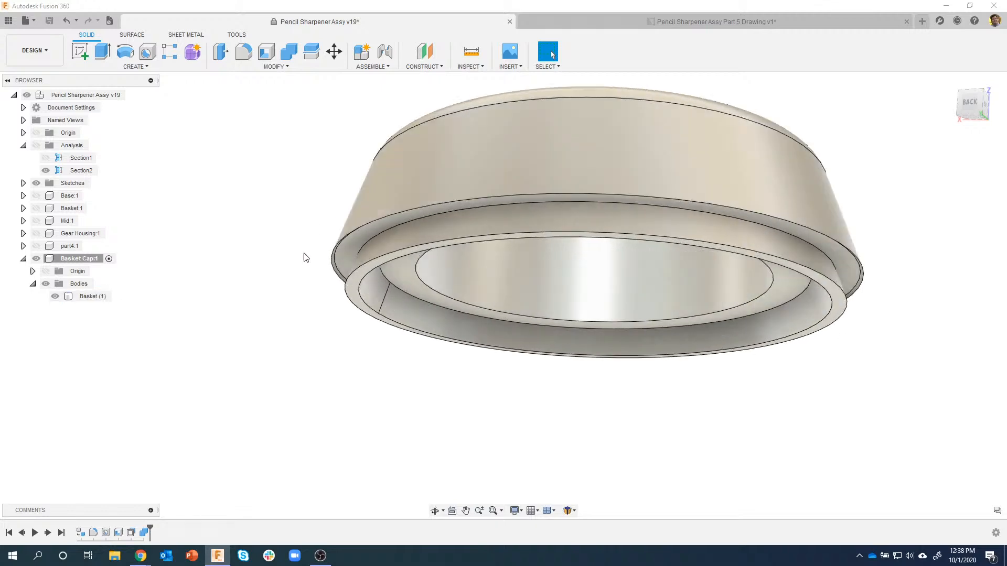
scroll(332, 293, "up", 3)
scroll(330, 278, "up", 5)
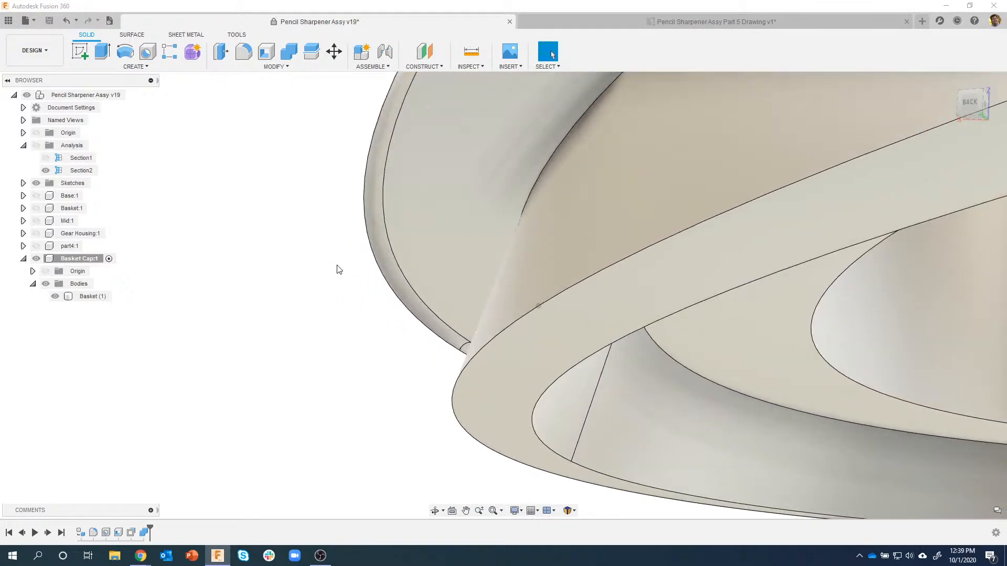
Step: Examine the cap's outer bottom rim and stepped lip, temporarily displaying the Basket component for comparison
mouse_move(337, 268)
middle_mouse_down("shift")
mouse_move(349, 259)
mouse_move(338, 253)
middle_mouse_up("shift")
left_click(314, 246)
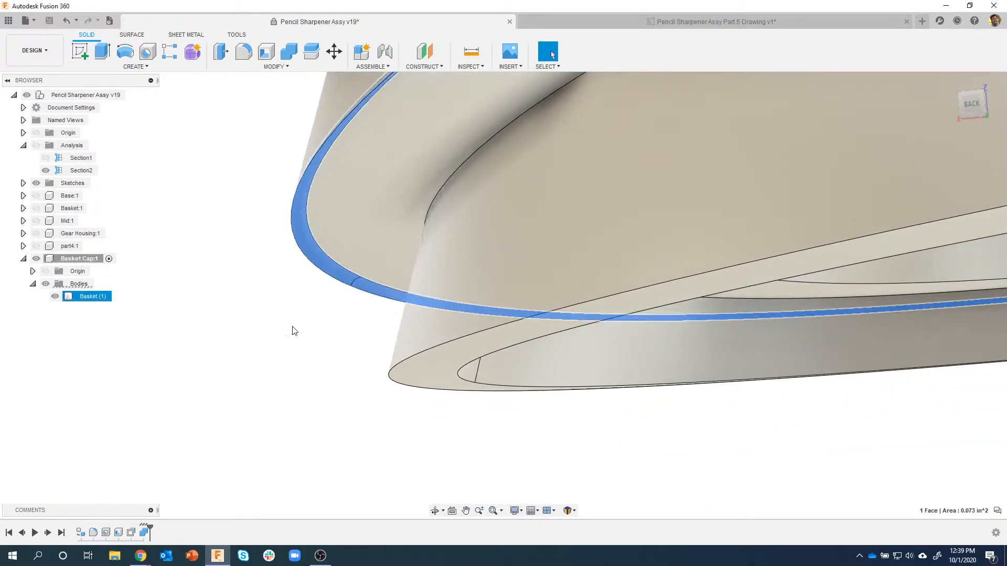
middle_click_drag(292, 330, 71, 204, "shift")
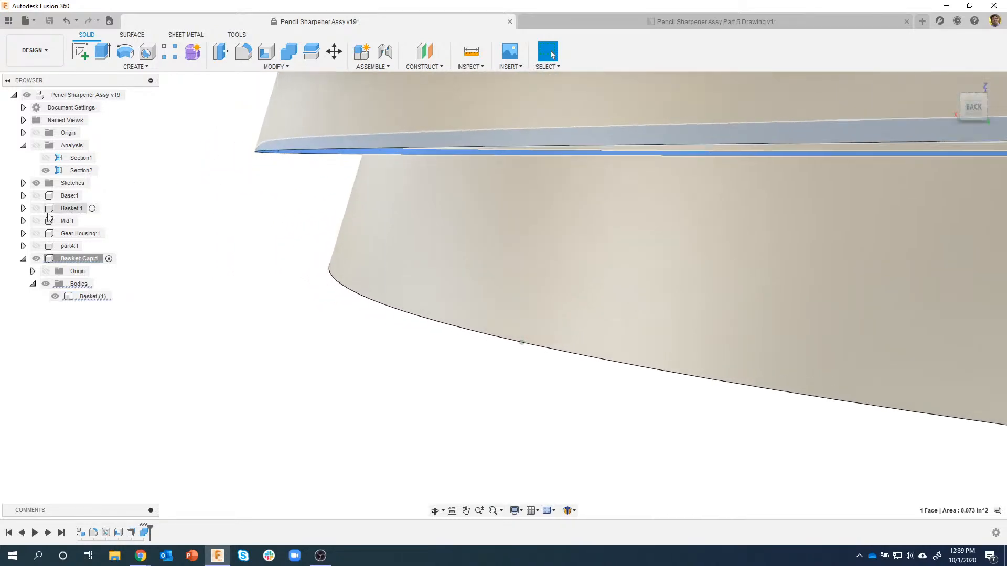
left_click(37, 208)
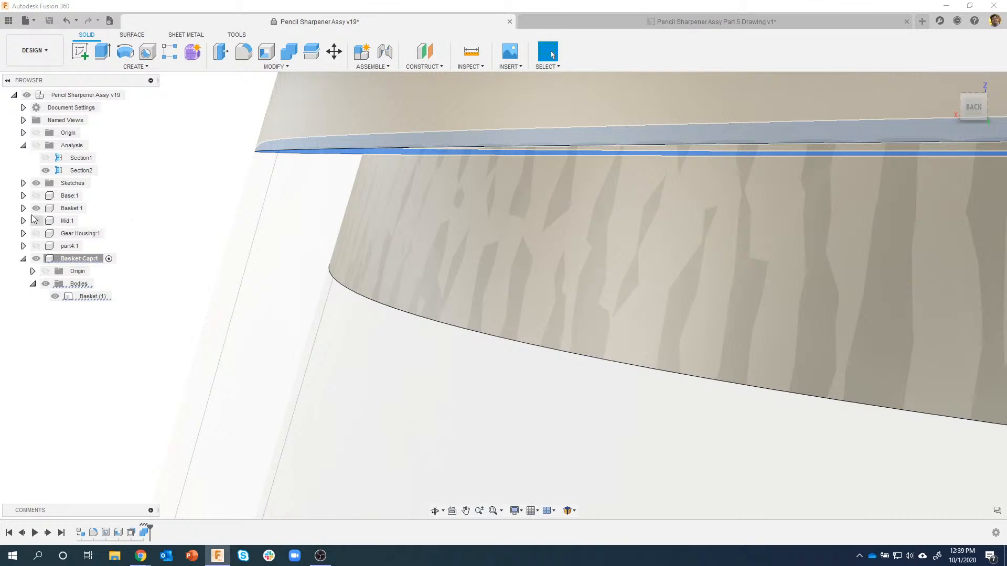
left_click(37, 208)
middle_click_drag(265, 197, 420, 170, "shift")
left_click(294, 221)
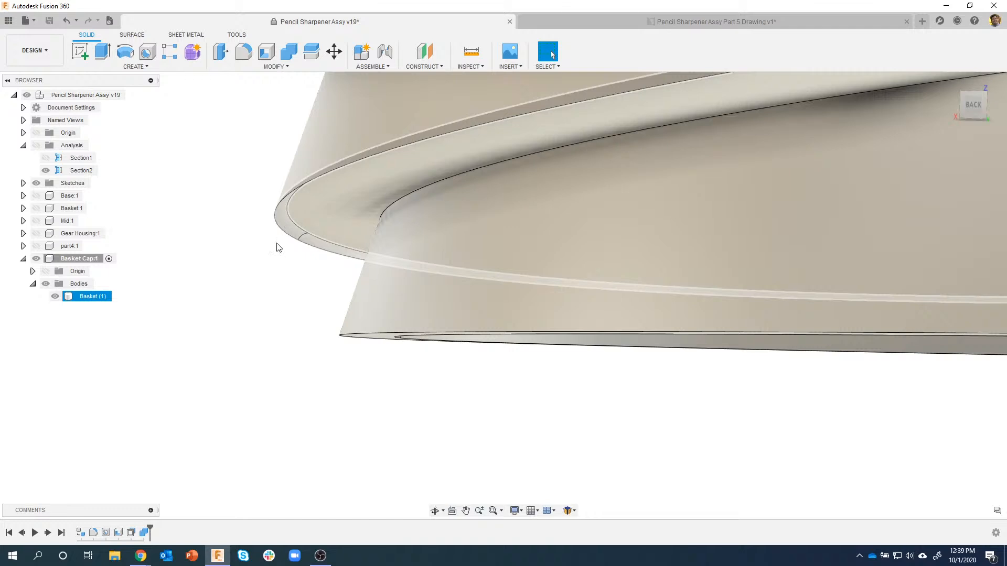
middle_click_drag(273, 257, 260, 304, "shift")
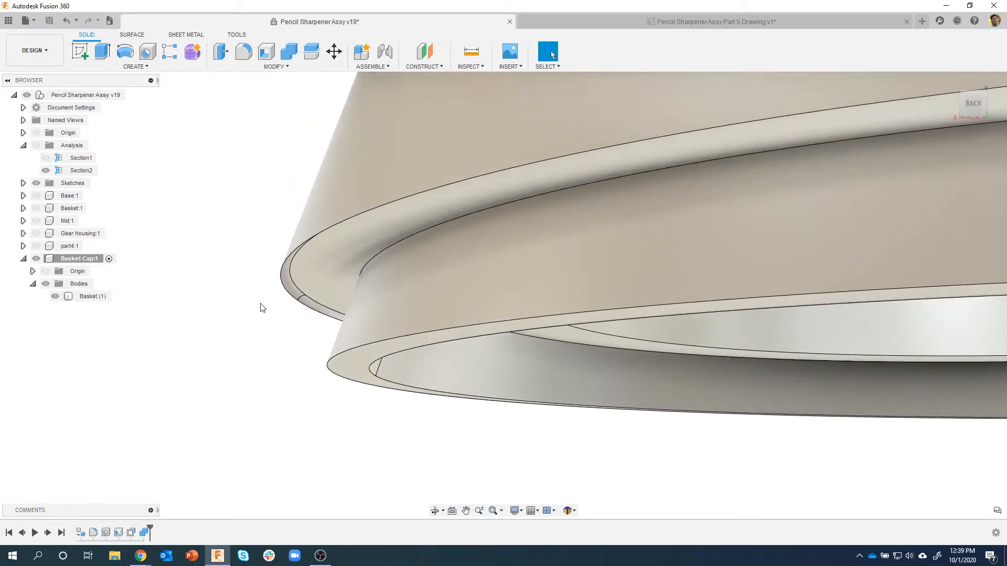
left_click(310, 290)
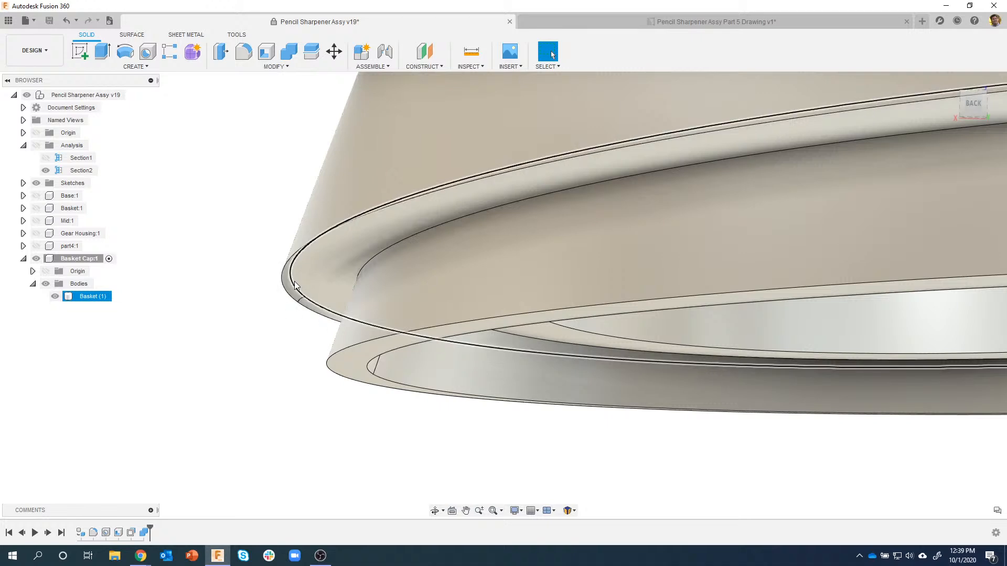
Step: Fillet the outer bottom edge of the cap's tapered wall with a 0.01 in radius
middle_click_drag(296, 286, 338, 240, "shift")
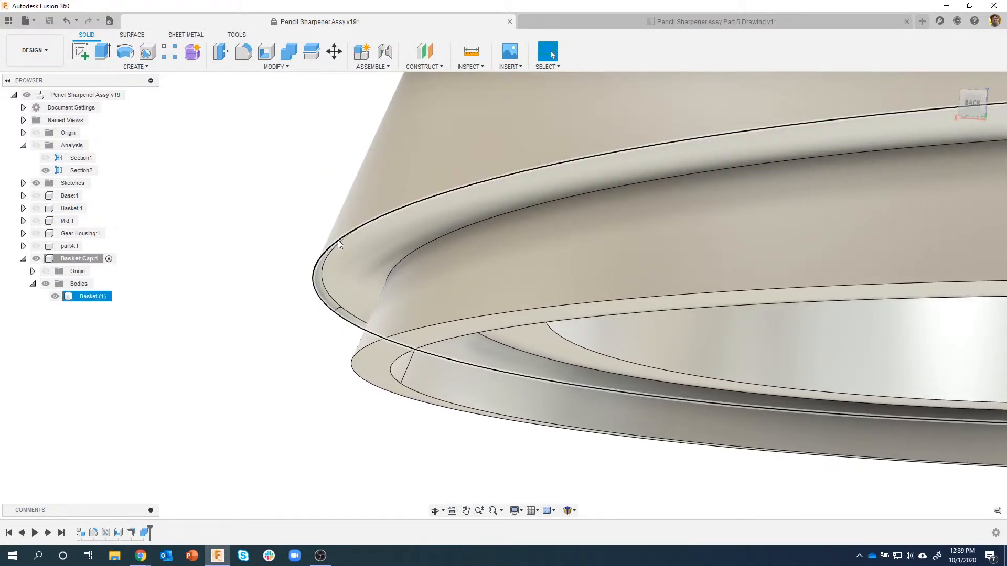
left_click(338, 240)
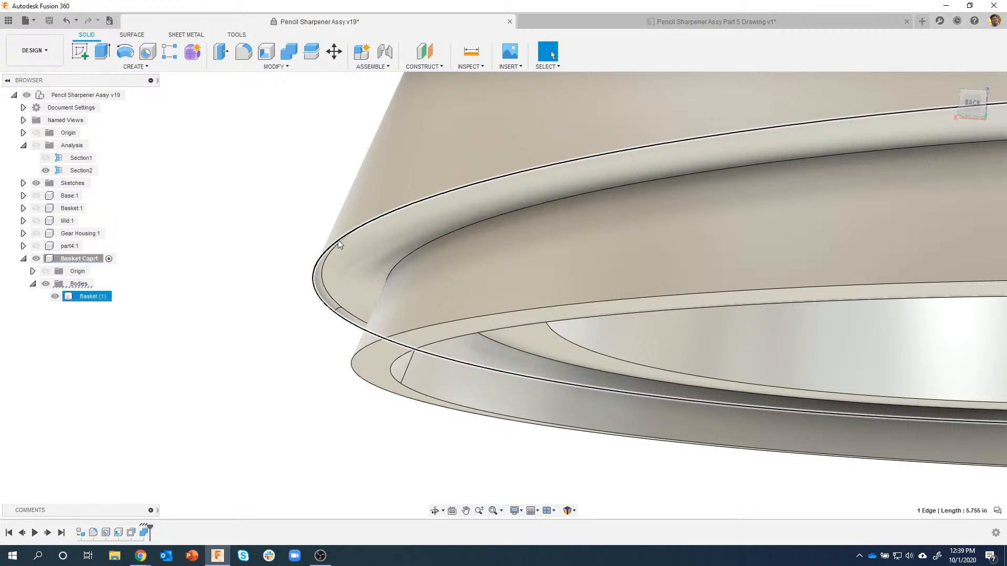
right_click(337, 240)
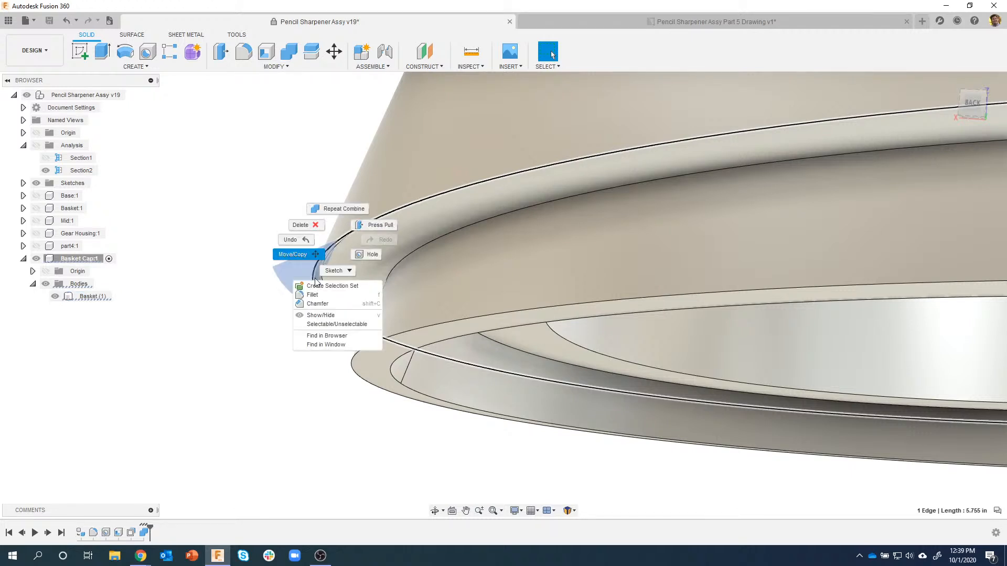
left_click(317, 295)
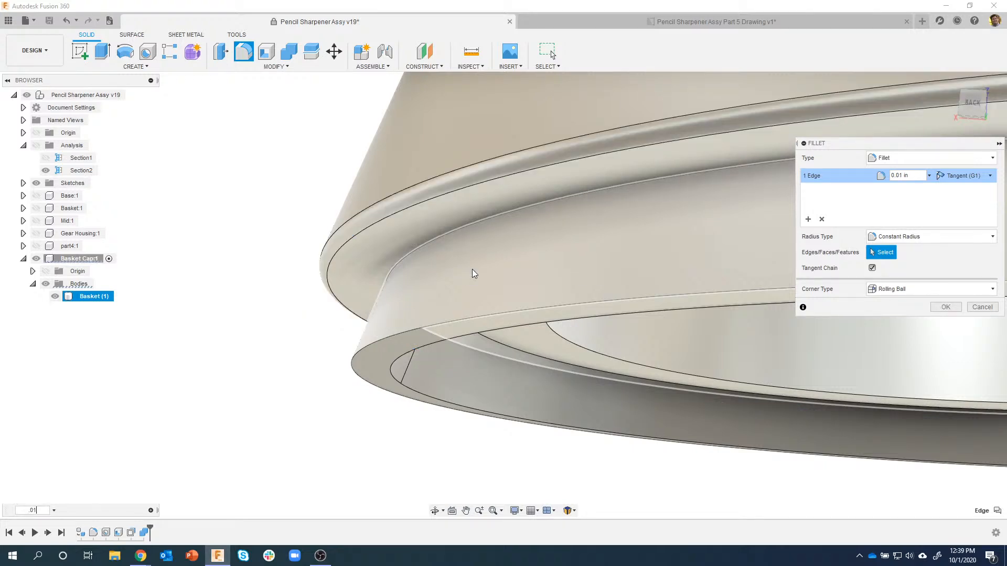
middle_click_drag(473, 270, 362, 269, "shift")
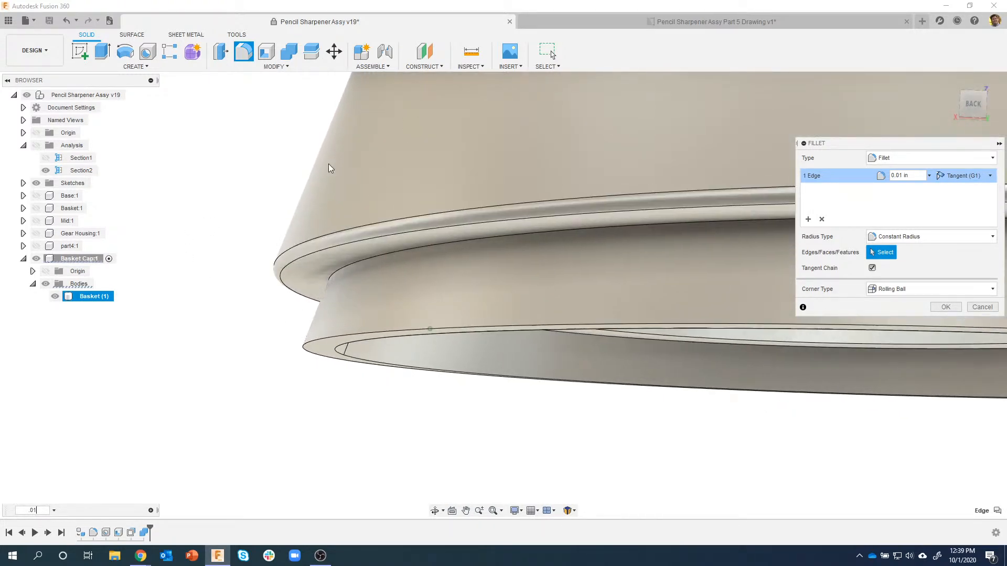
middle_click_drag(330, 164, 333, 283, "shift")
middle_click_drag(335, 210, 419, 532, "shift")
scroll(419, 532, "down", 3)
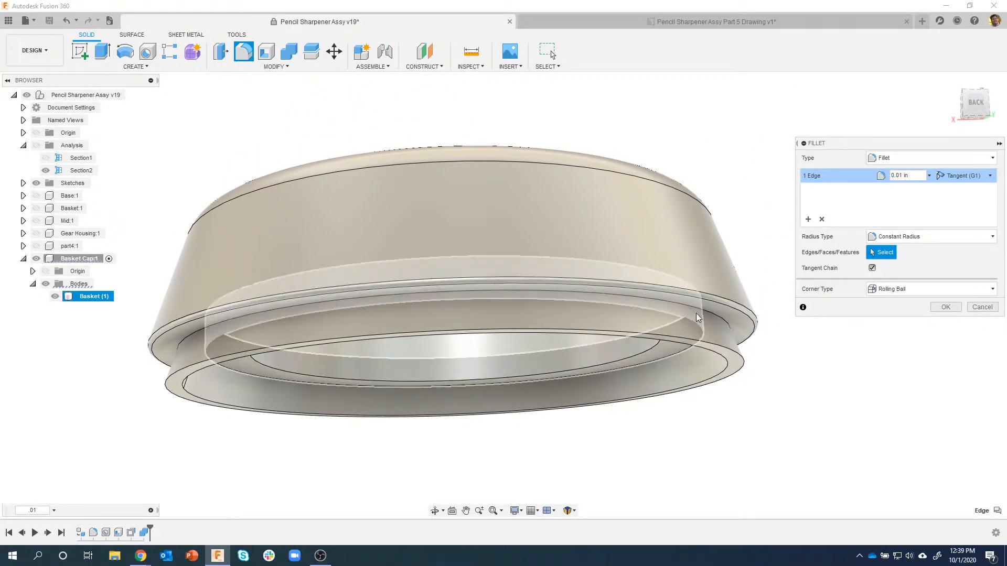
middle_click_drag(858, 371, 822, 344, "shift")
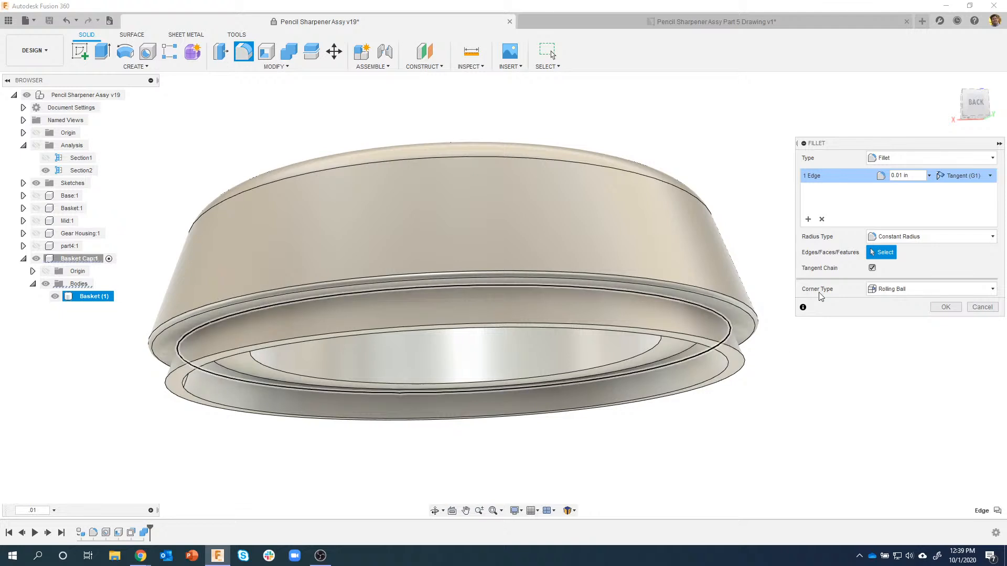
left_click(945, 308)
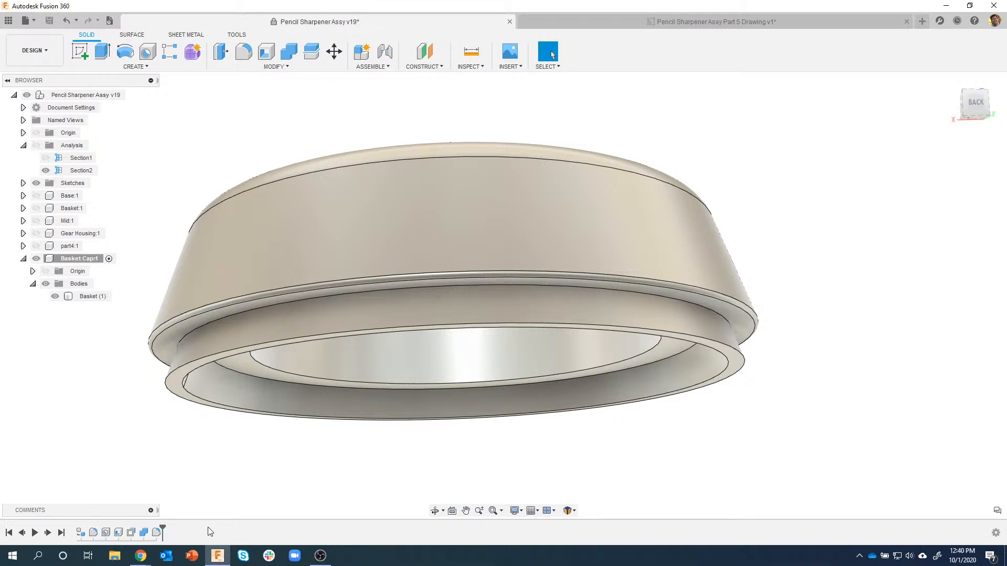
Step: Check the cap drawing and offset the inner ring's bottom face downward by 0.35 in
middle_click_drag(407, 481, 667, 43, "shift")
left_click(643, 23)
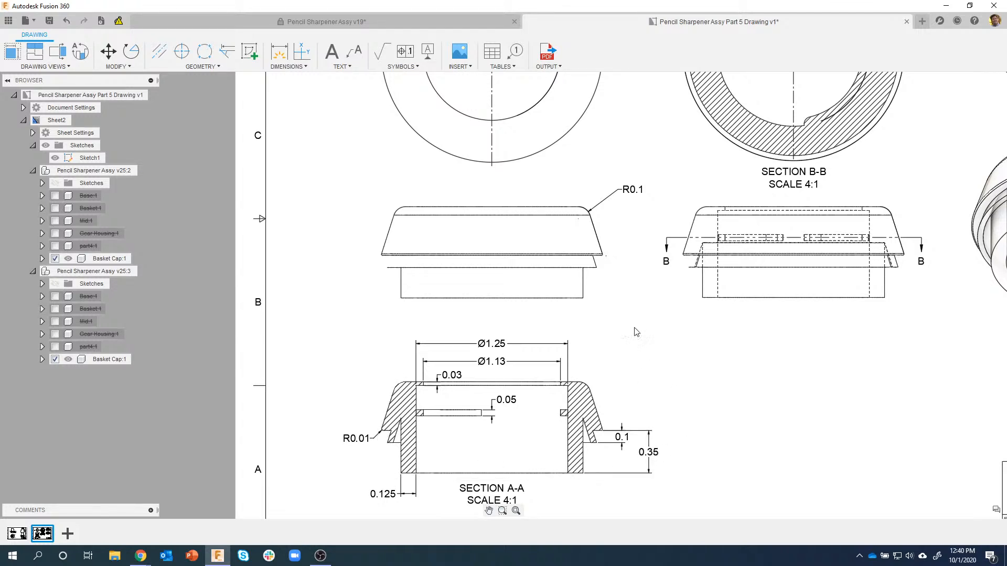
left_click(374, 23)
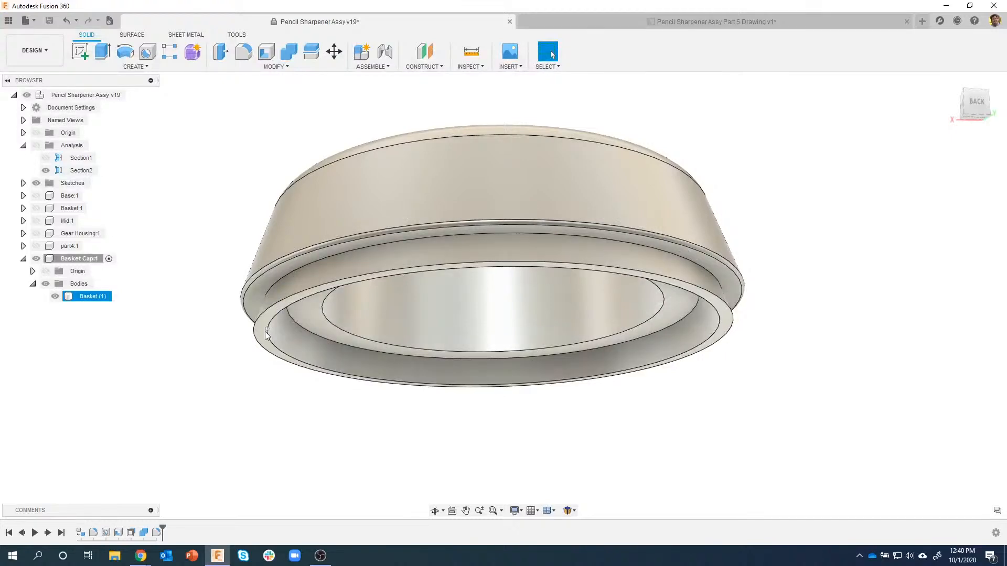
left_click(315, 293)
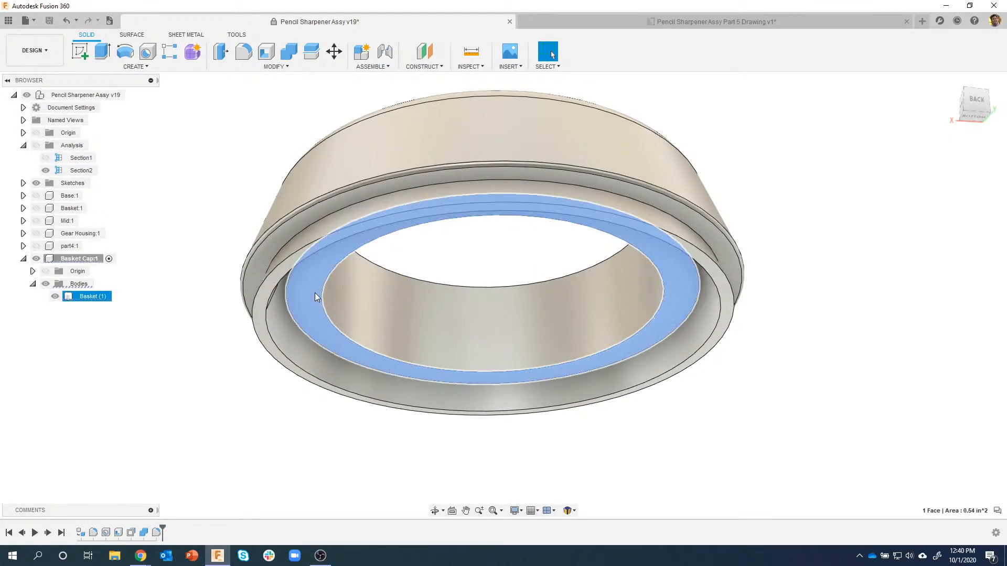
right_click(313, 293)
left_click(349, 215)
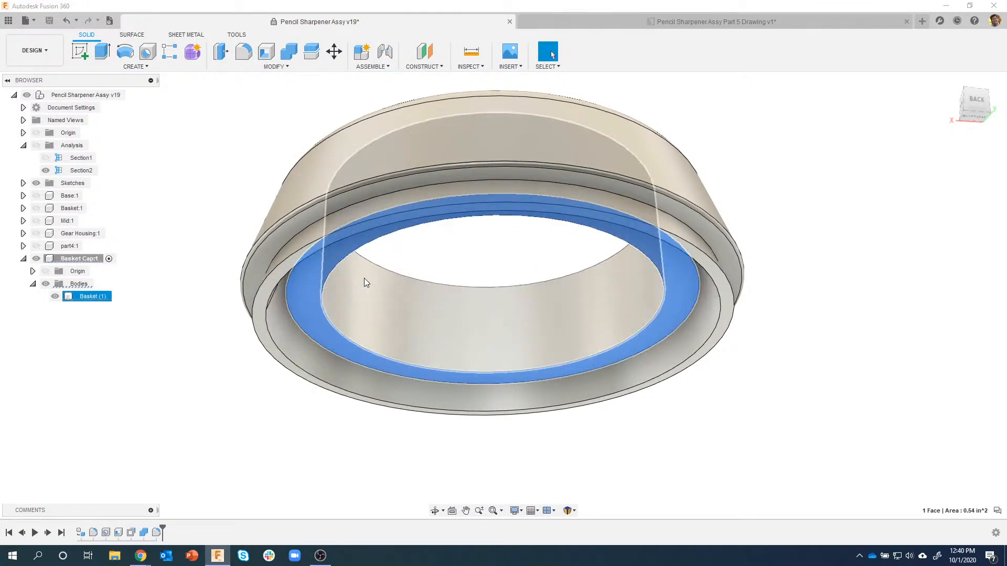
left_click_drag(314, 300, 308, 346)
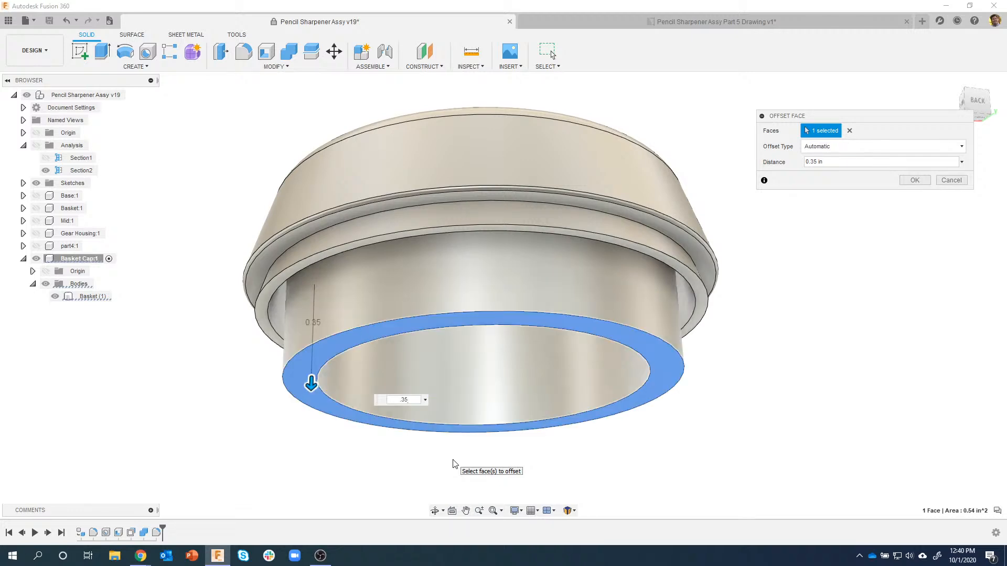
key("Return")
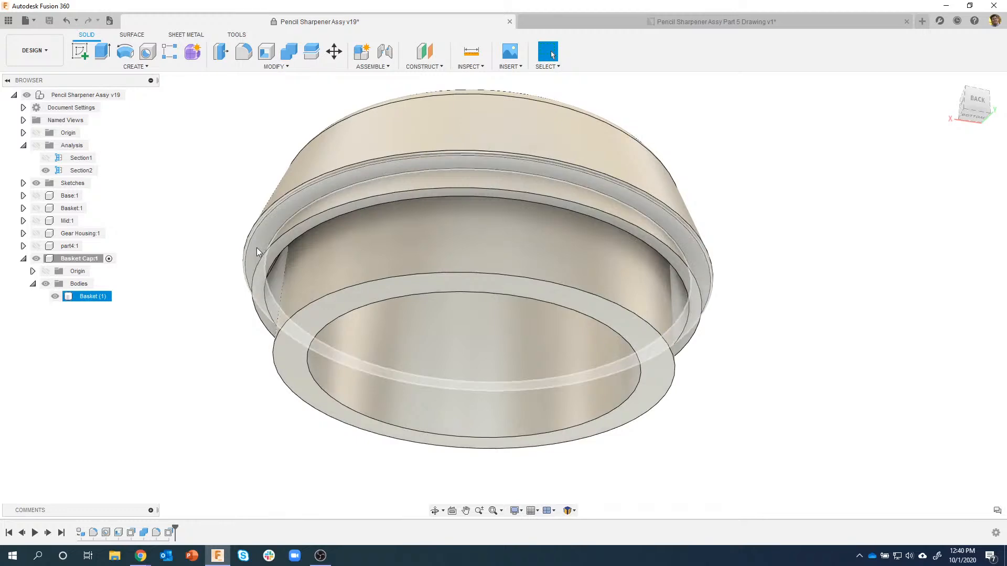
Step: Compare the extended inner ring with the Basket component by temporarily displaying that component
left_click(296, 420)
middle_click_drag(296, 421, 362, 320, "shift")
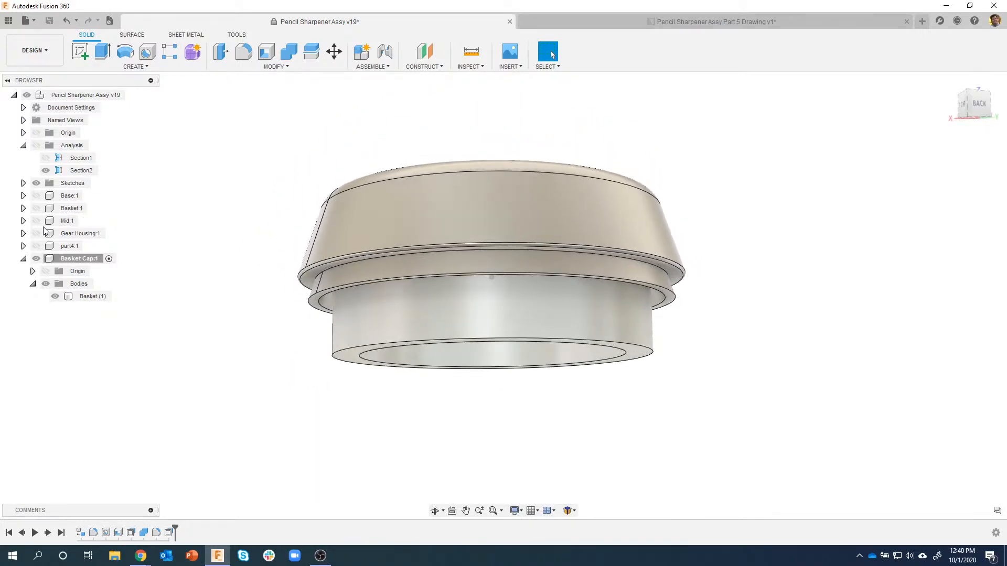
left_click(37, 209)
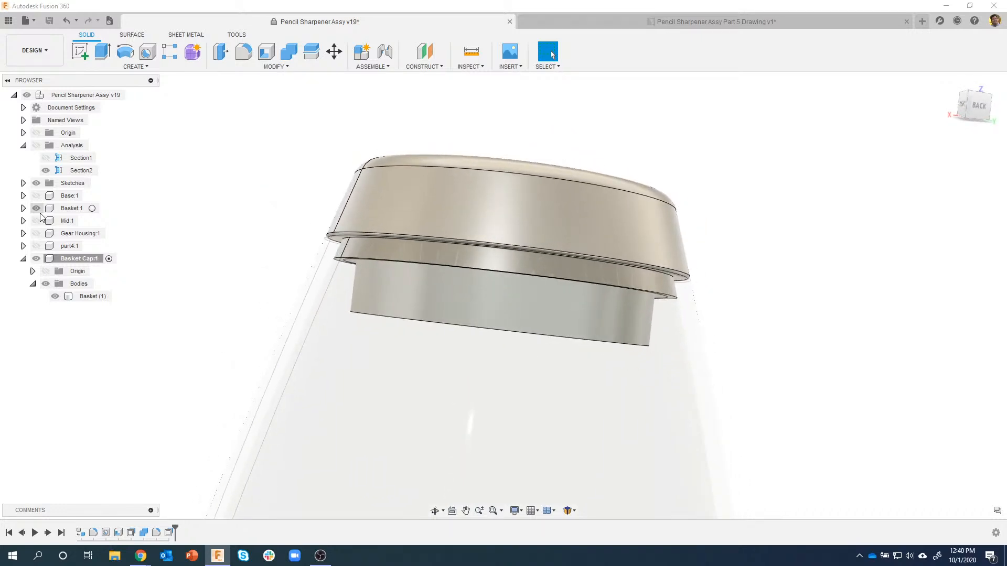
left_click(36, 208)
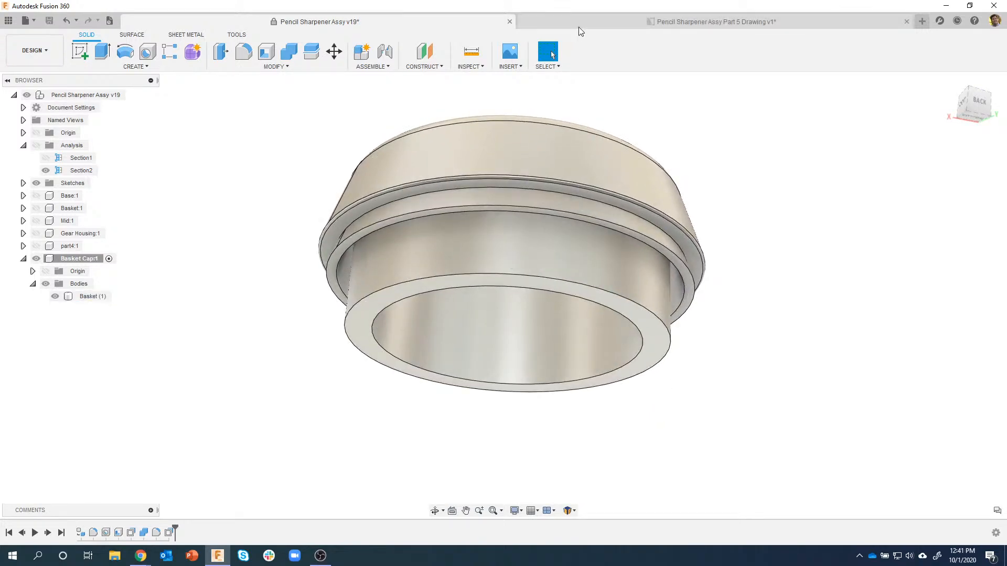
Step: Review the Basket Cap and Basket drawing sheets, then return to the assembly model
left_click(578, 26)
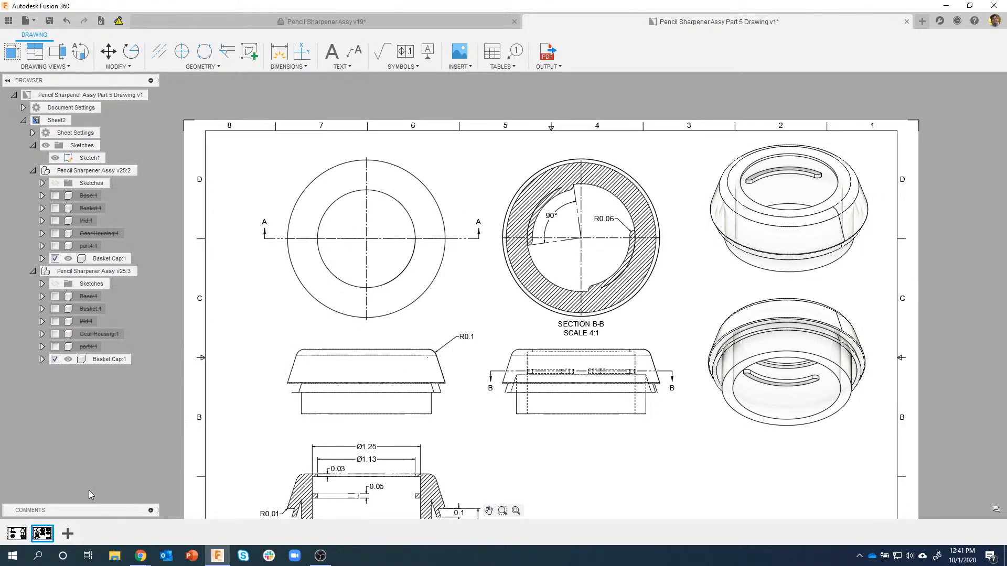
left_click(11, 532)
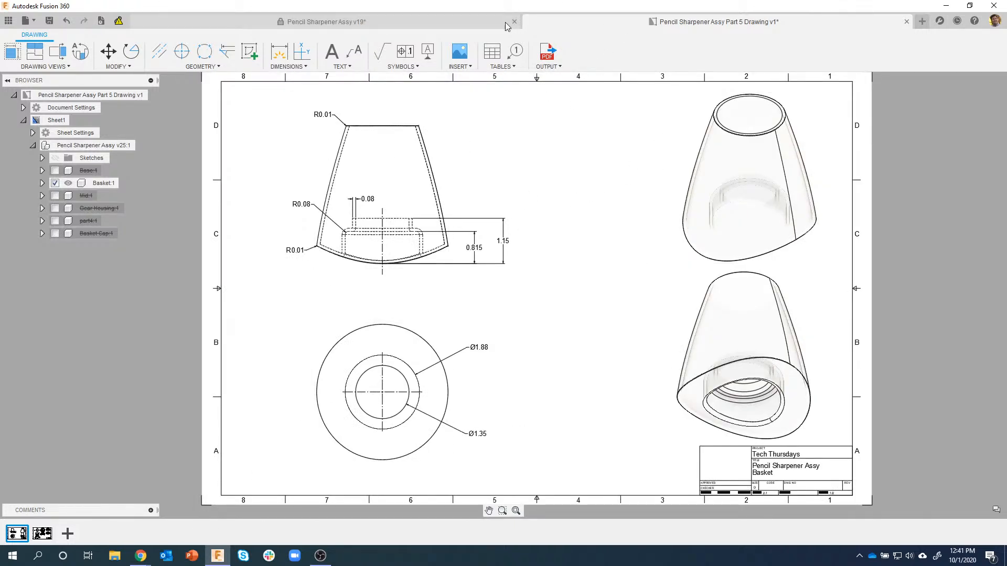
left_click(48, 531)
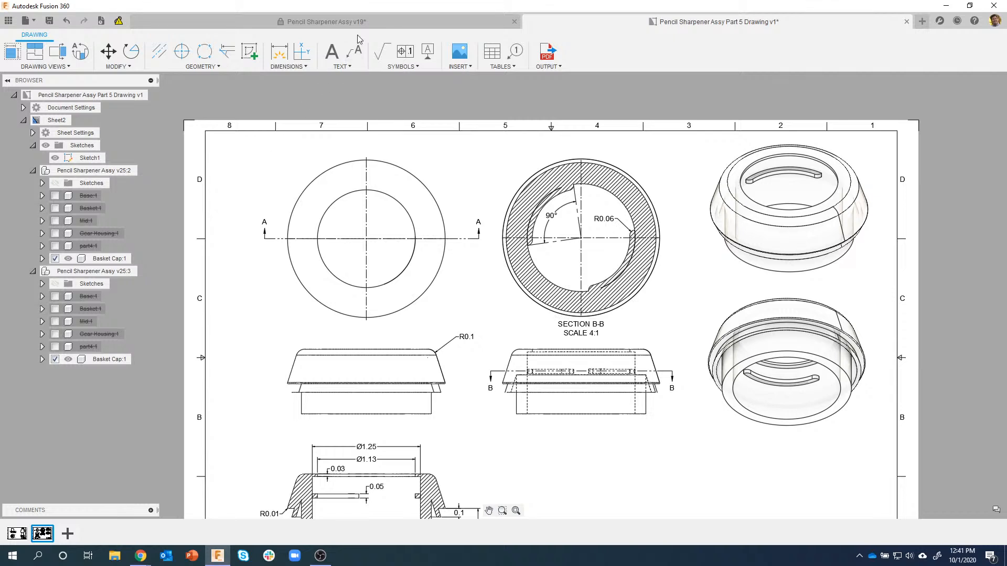
left_click(361, 22)
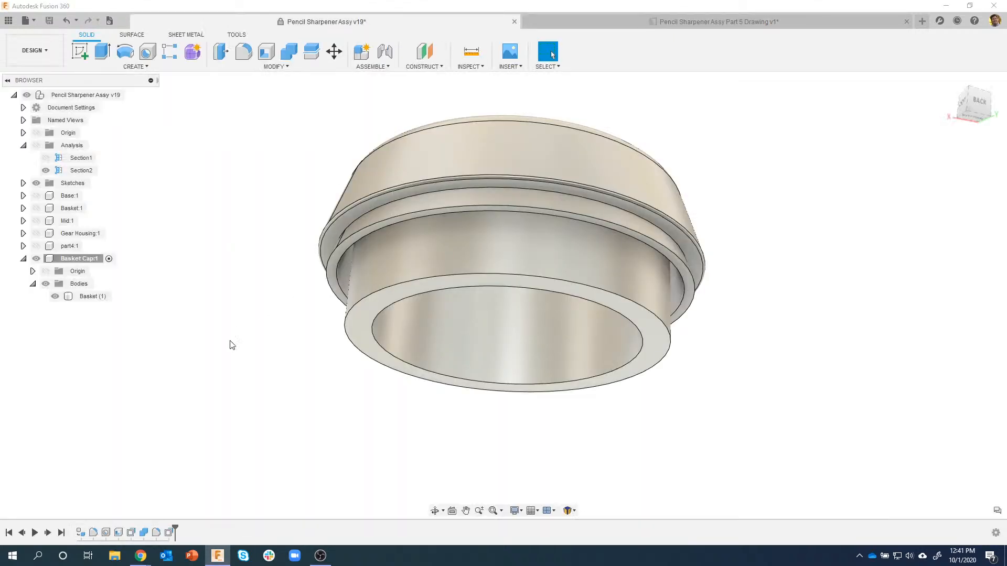
Step: Show the part4 component and hide the Basket Cap to expose part4's L-shaped locking slots
left_click(36, 247)
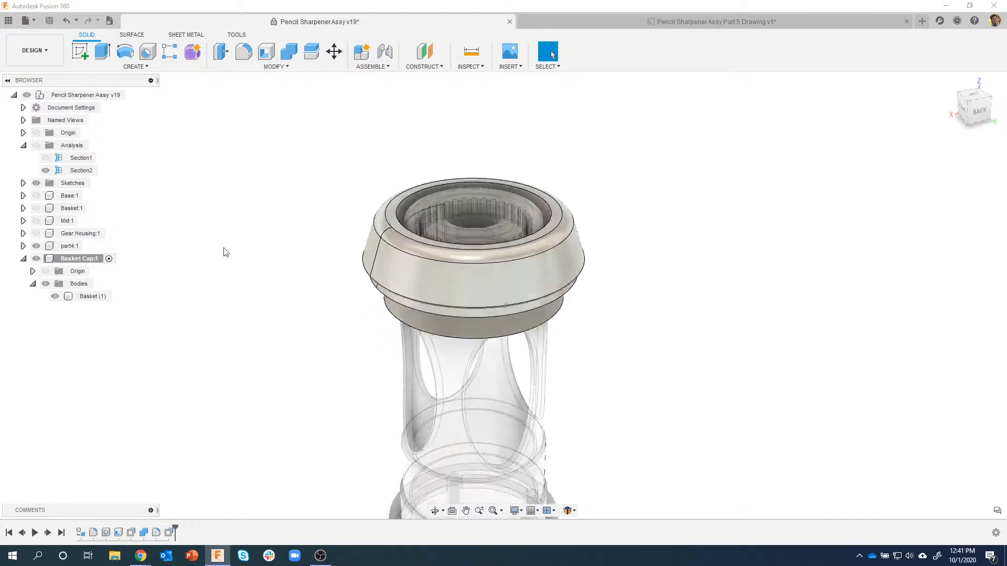
left_click(36, 259)
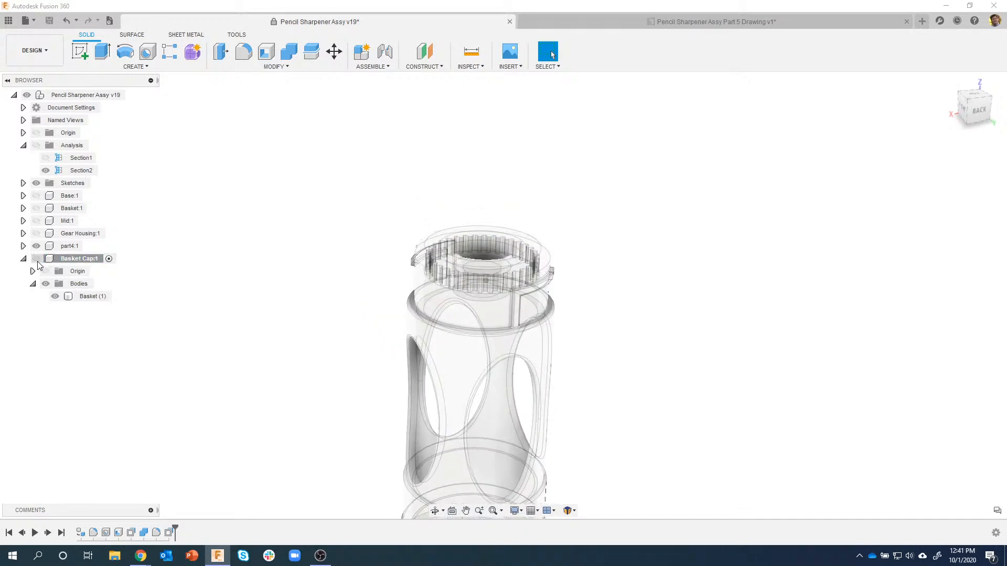
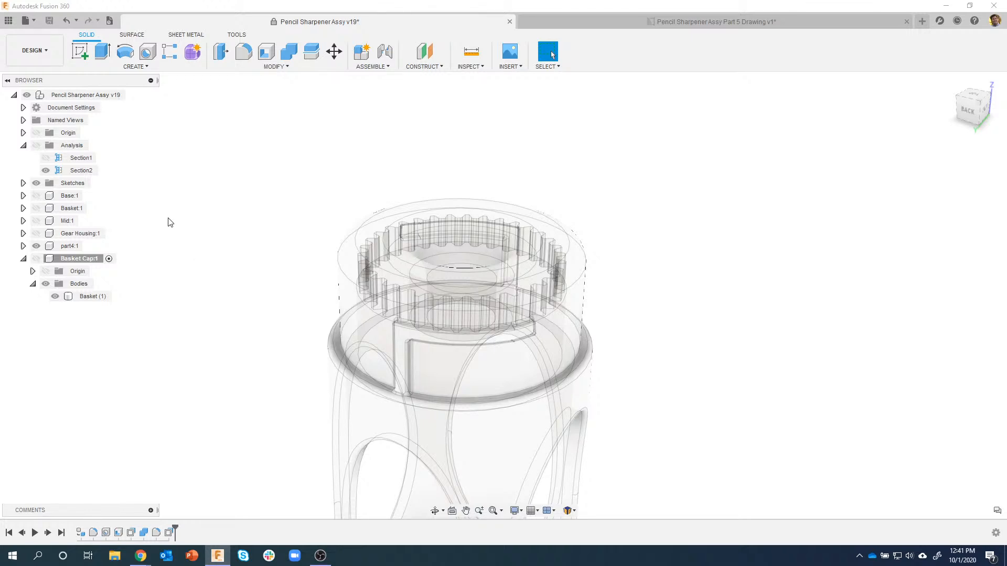
left_click(36, 209)
left_click(35, 258)
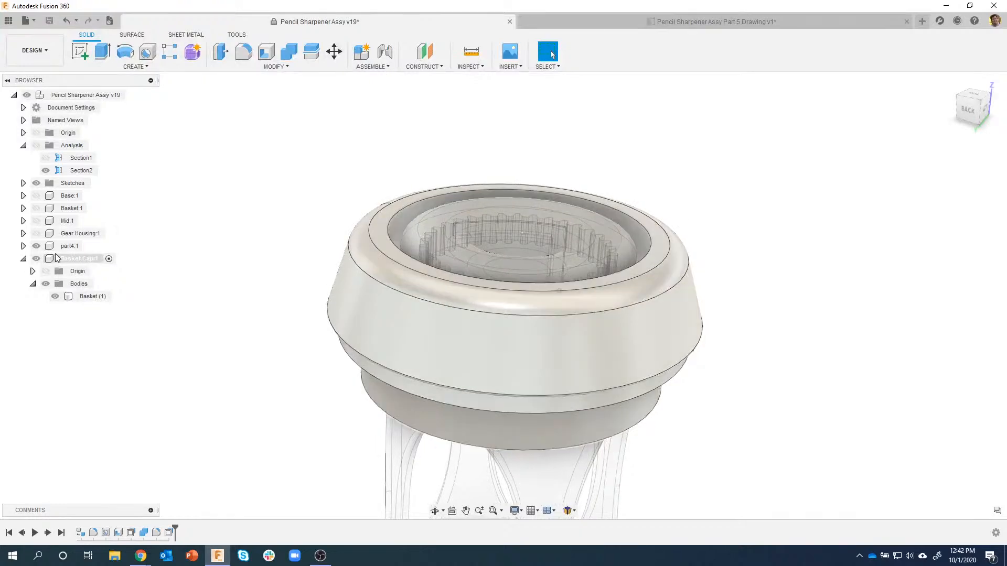
left_click(35, 260)
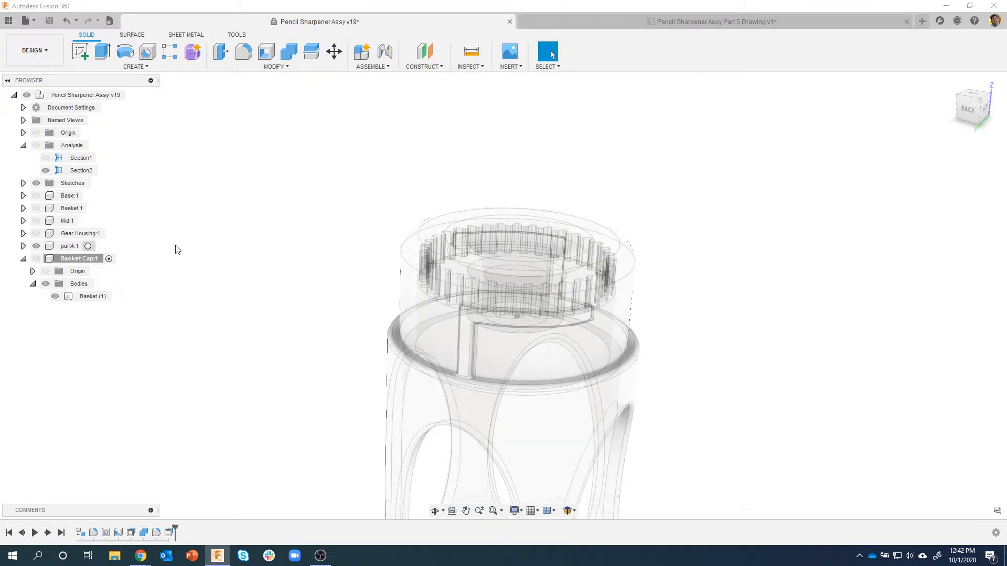
Step: Base a new offset construction plane on the lower face of the horizontal run of part4's L-shaped slot
middle_click_drag(478, 192, 552, 227, "shift")
middle_click_drag(584, 339, 445, 83, "shift")
left_click(425, 52)
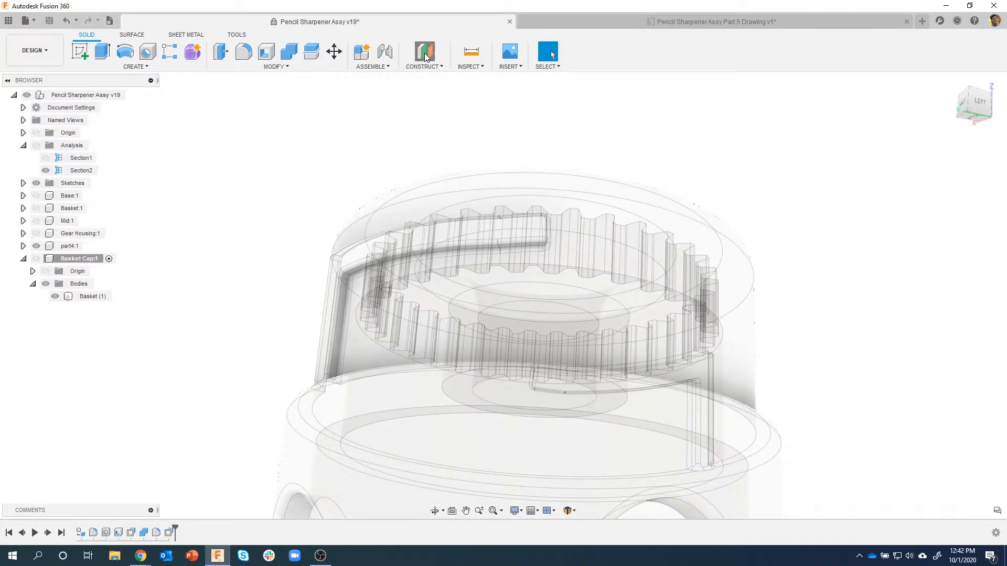
scroll(338, 262, "up", 3)
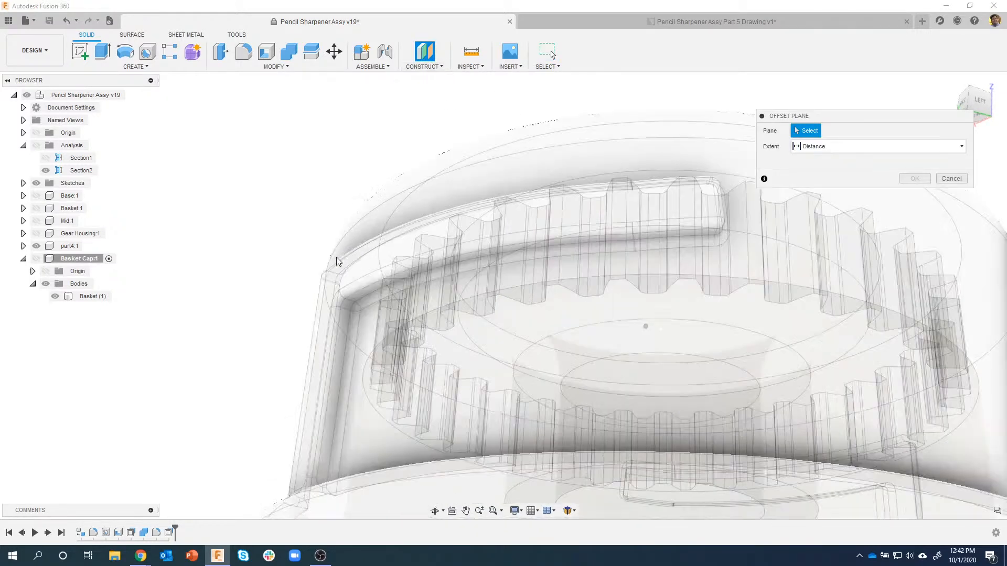
scroll(345, 277, "up", 2)
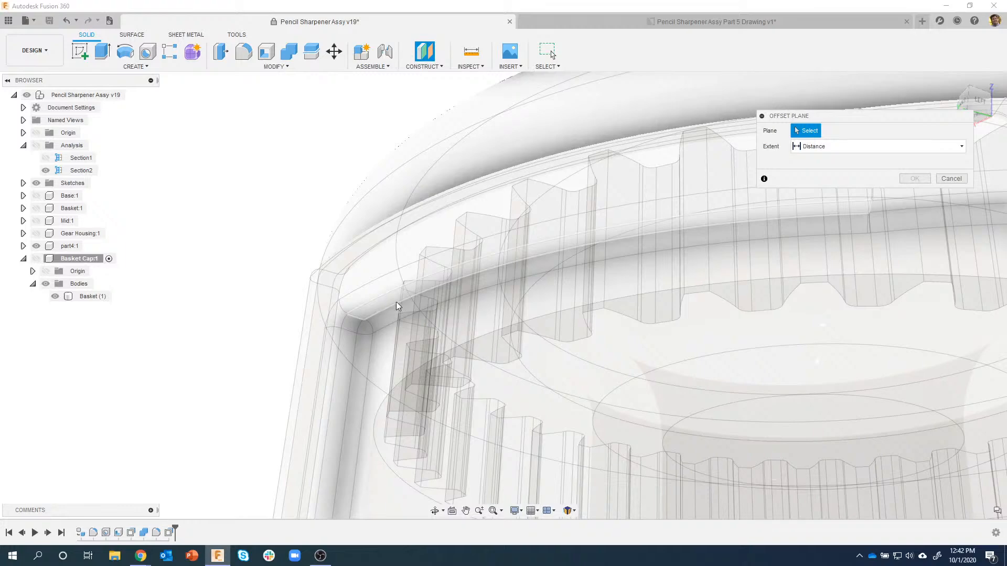
left_click(393, 305)
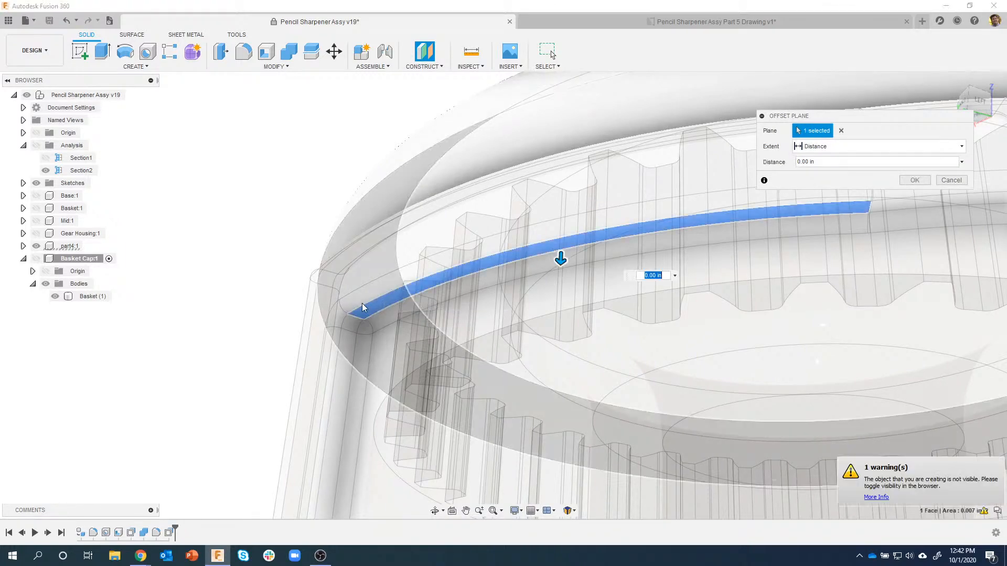
middle_click_drag(706, 359, 881, 491, "shift")
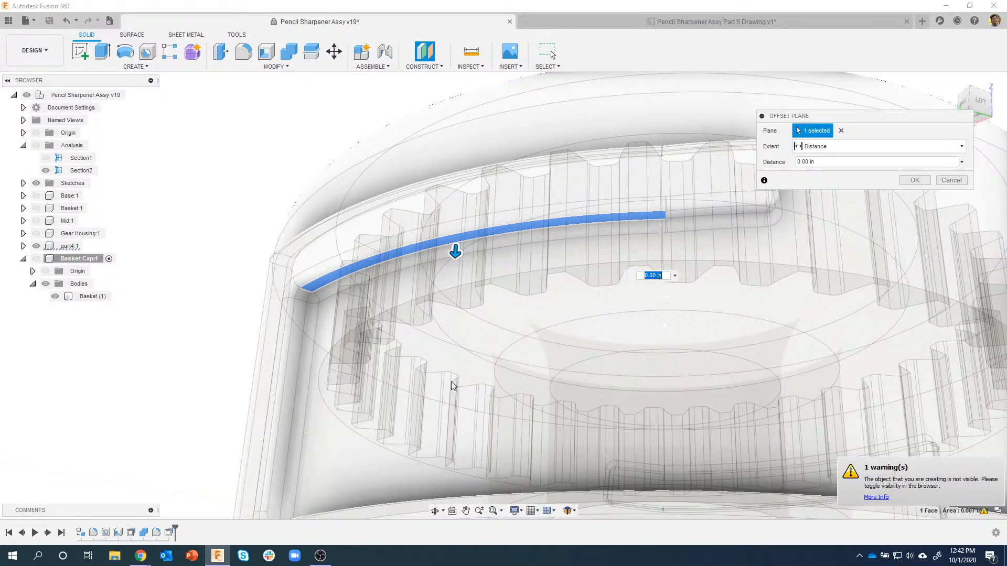
middle_click_drag(681, 353, 705, 244, "shift")
middle_click_drag(470, 219, 329, 317, "shift")
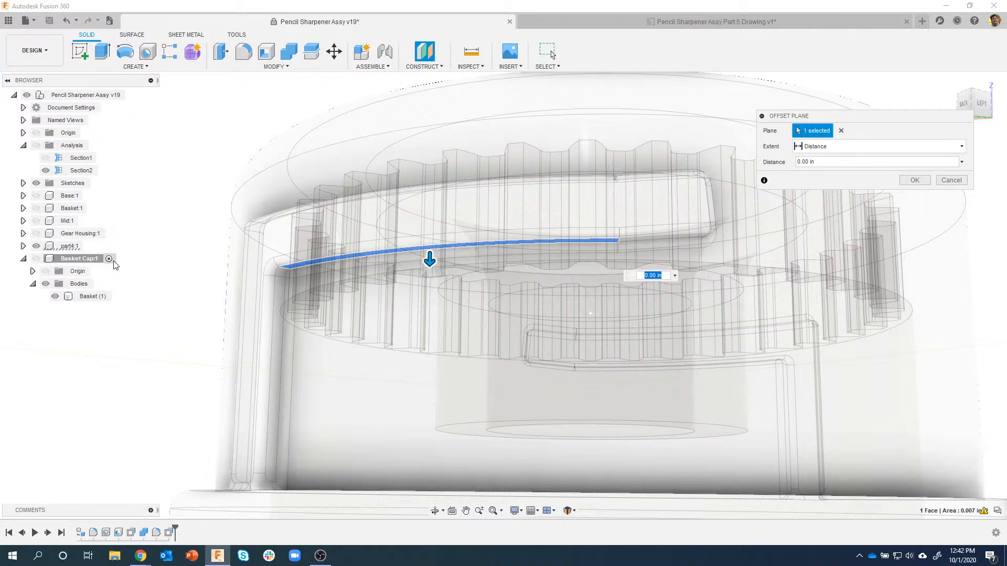
Step: Check the plane against the Basket Cap by toggling the cap's visibility, and create the plane at 0.00 in offset with the cap shown
left_click(36, 259)
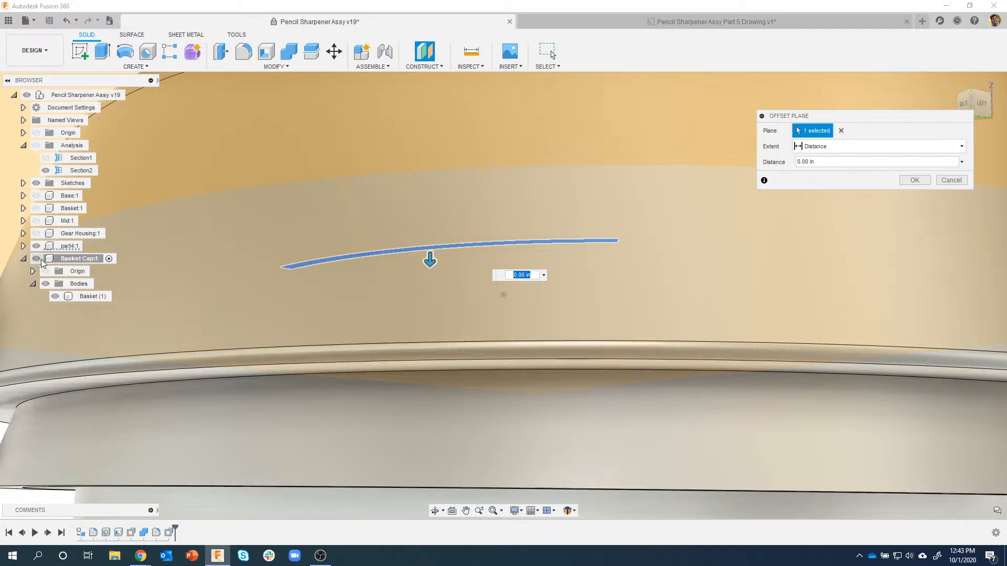
scroll(281, 307, "down", 8)
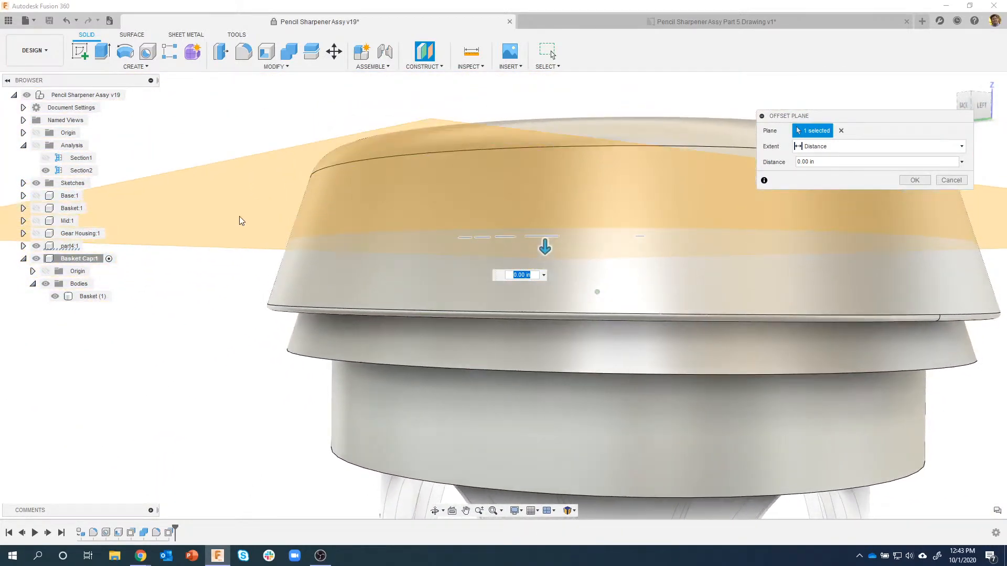
middle_click_drag(239, 221, 35, 262, "shift")
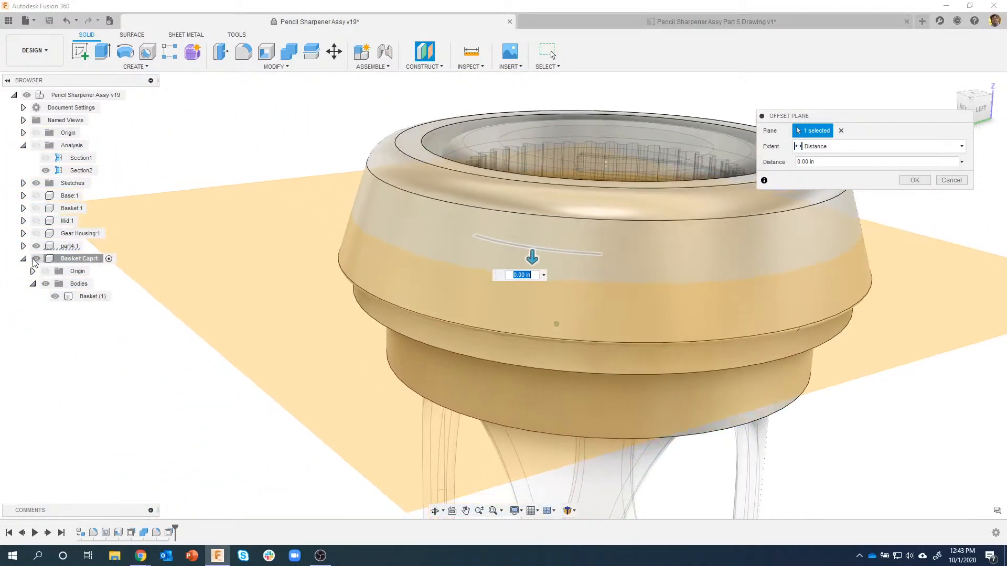
left_click(35, 259)
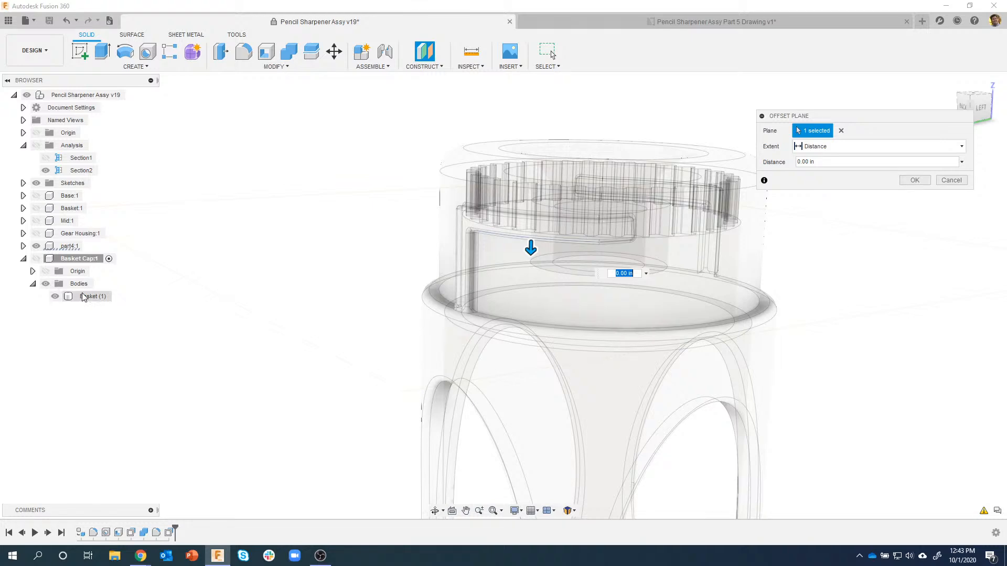
left_click(37, 259)
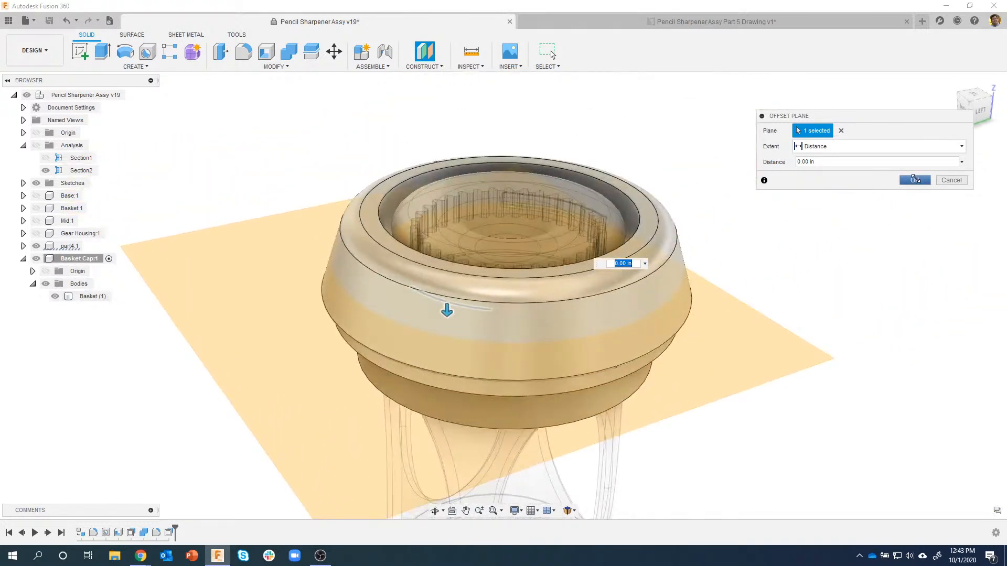
left_click(914, 179)
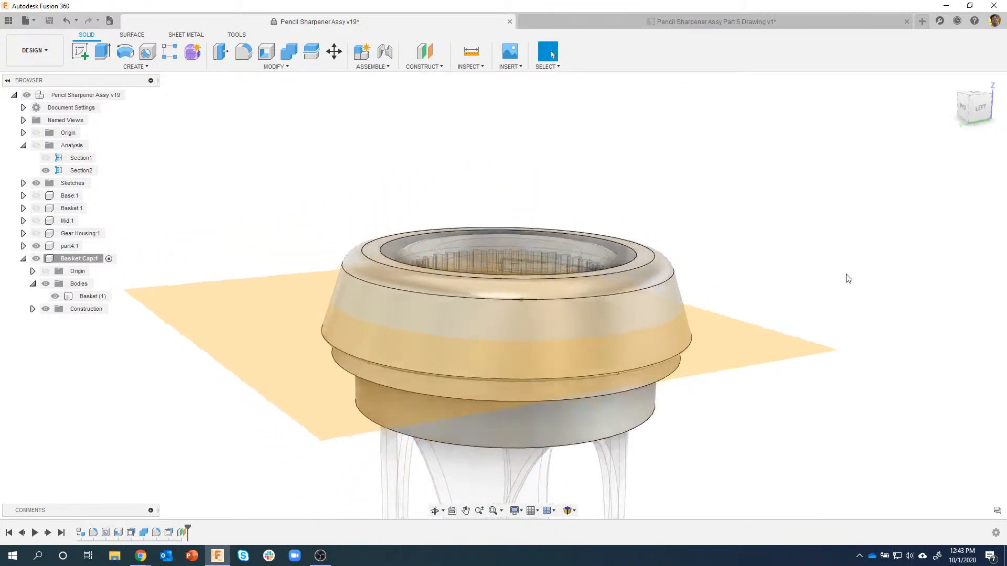
Step: Hide the Basket Cap's body and create a sketch on the new offset plane
left_click(55, 296)
middle_click_drag(455, 328, 275, 462, "shift")
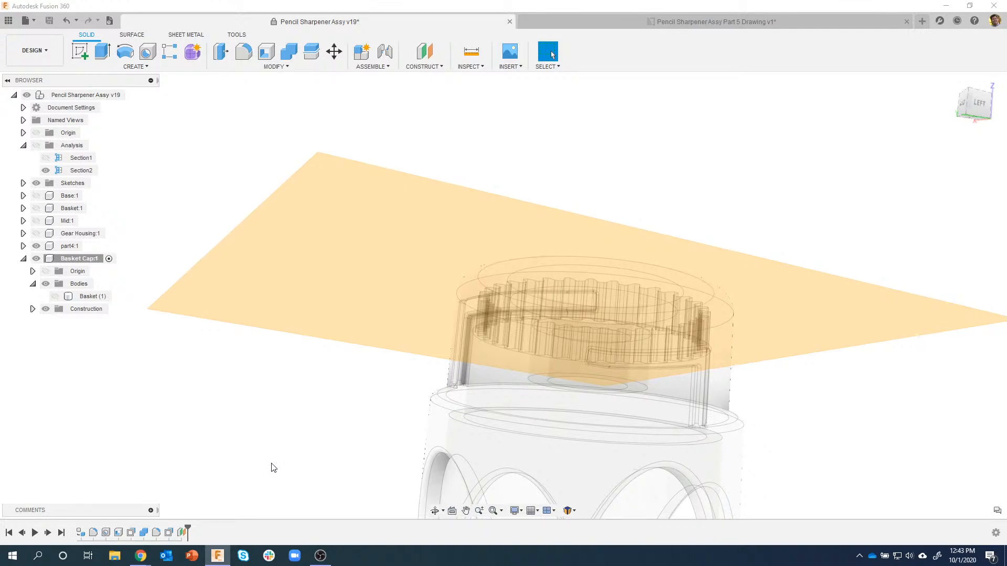
middle_click_drag(272, 468, 316, 174, "shift")
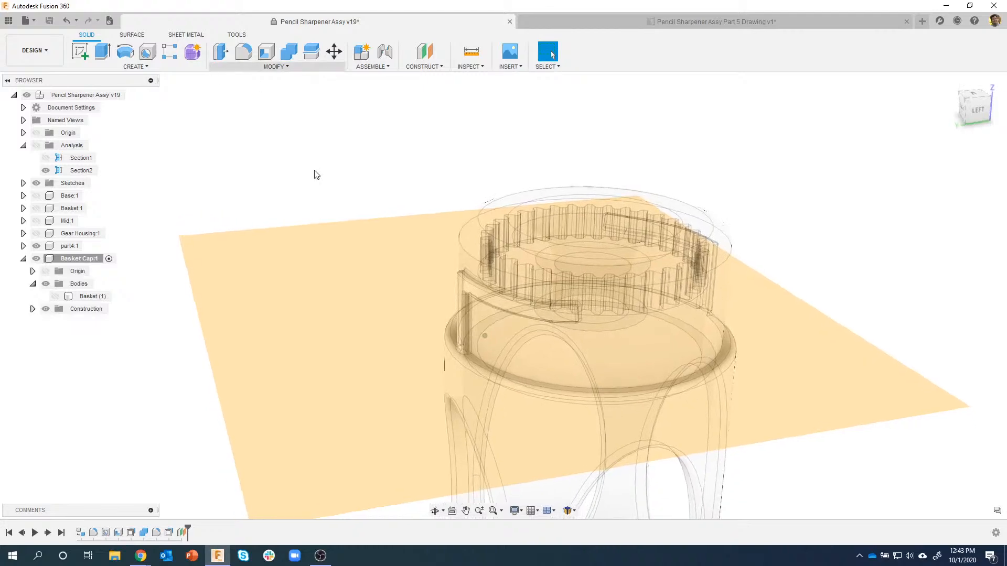
left_click(282, 248)
right_click(283, 248)
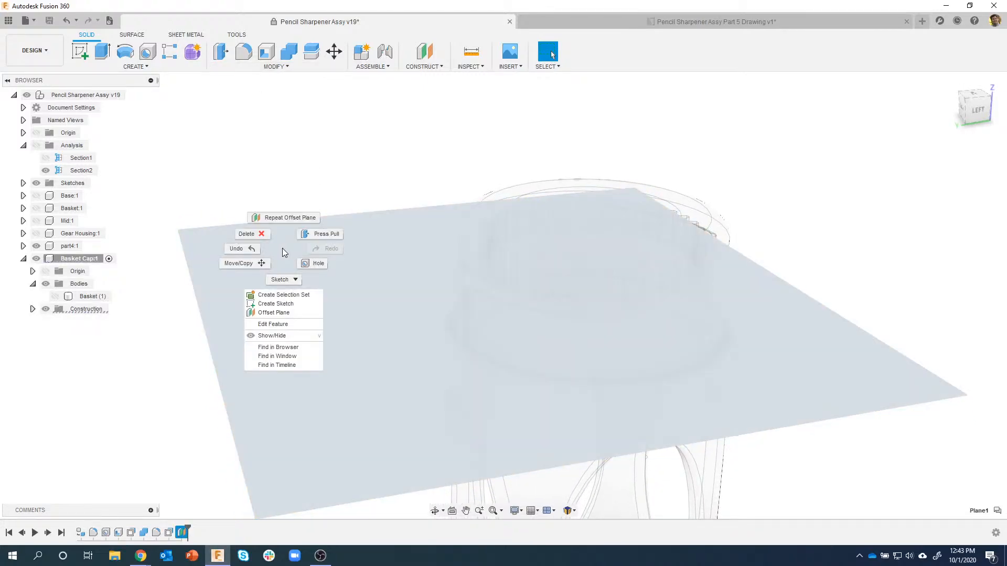
left_click(269, 307)
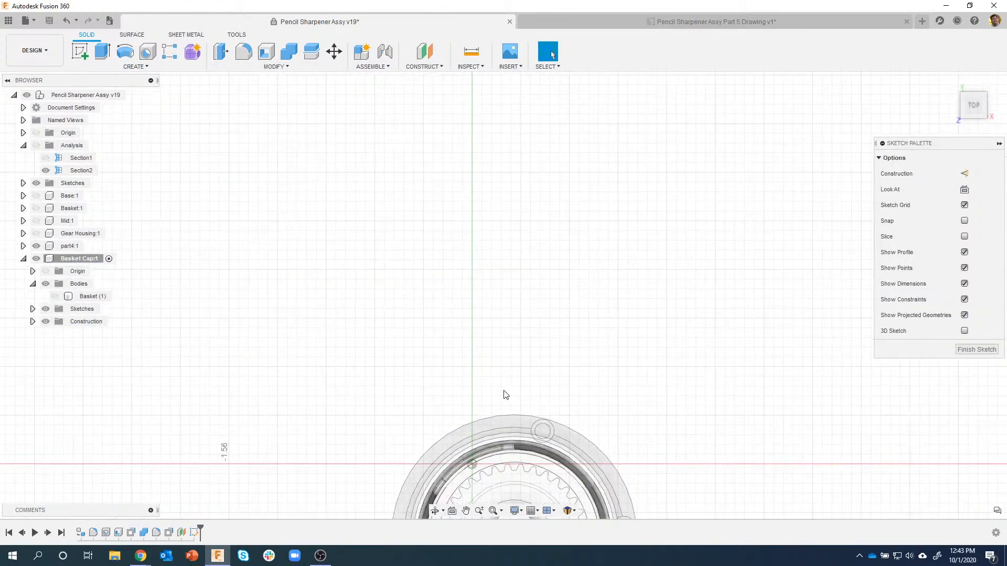
Step: Intersect part4's outer cylindrical face around the slots with the sketch plane, and show the Basket Cap's body again
mouse_move(503, 390)
middle_mouse_down()
mouse_move(476, 143)
mouse_move(608, 357)
mouse_move(580, 313)
mouse_move(603, 290)
mouse_move(525, 200)
middle_mouse_up()
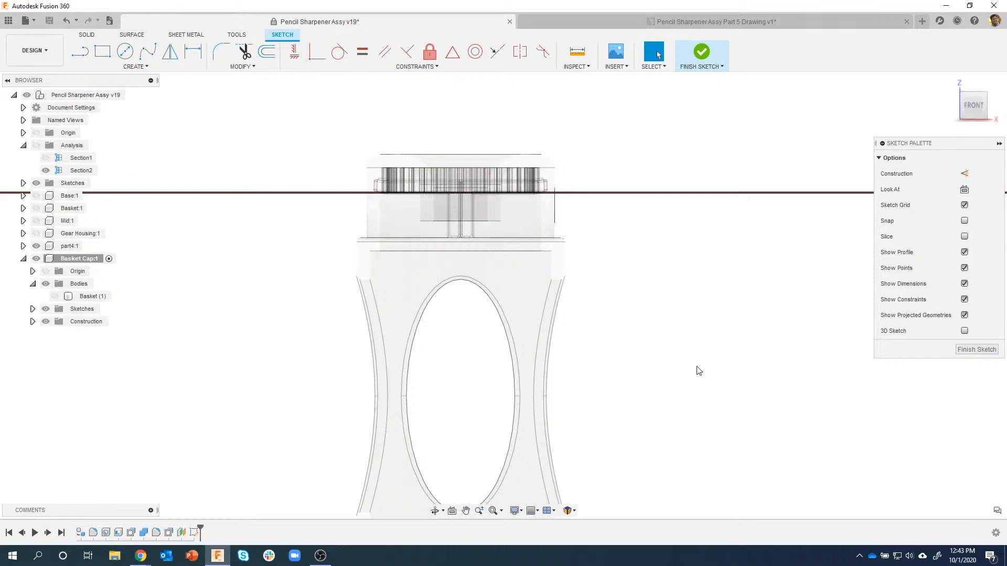
middle_click_drag(699, 370, 391, 299, "shift")
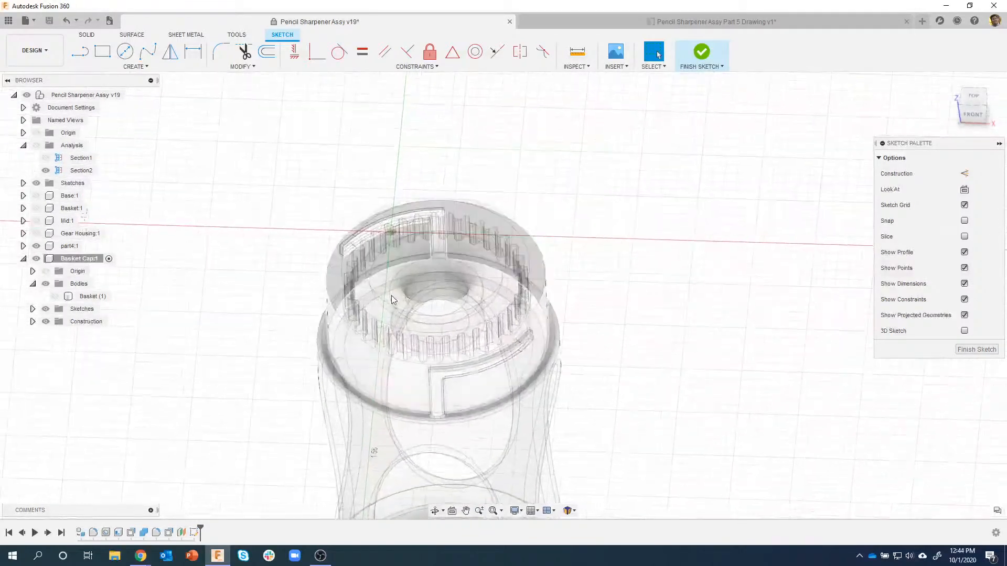
middle_click_drag(304, 156, 328, 156)
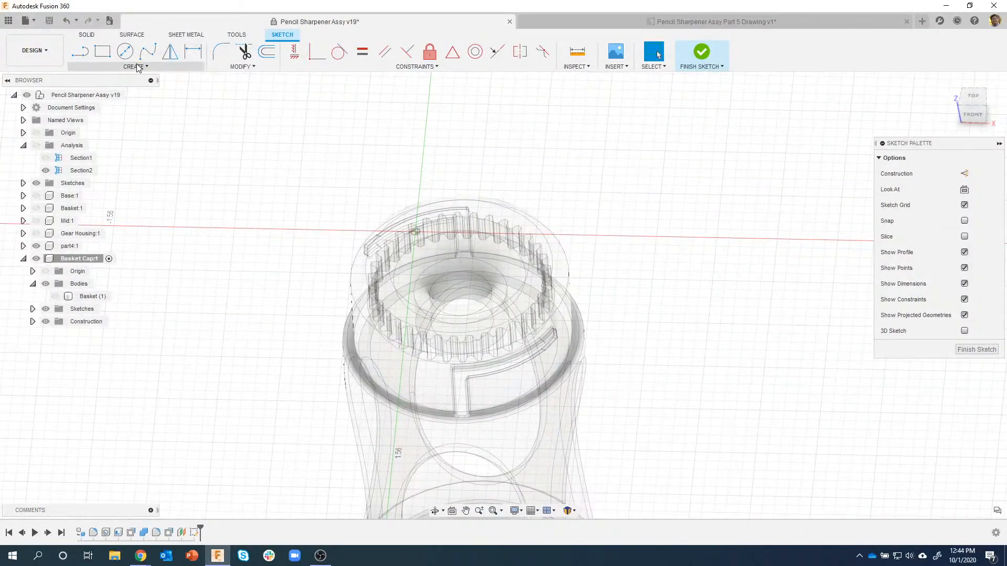
left_click(137, 67)
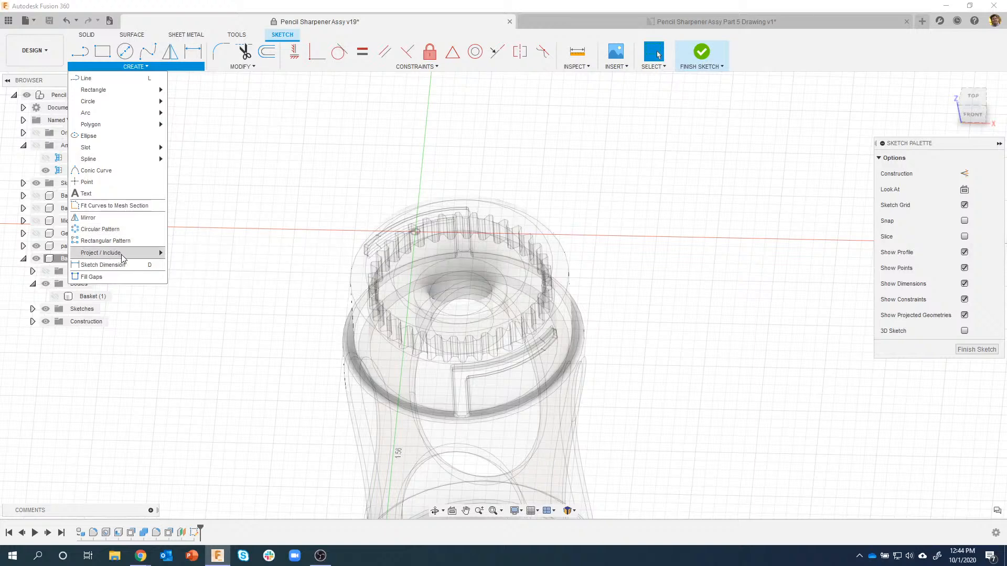
mouse_move(123, 257)
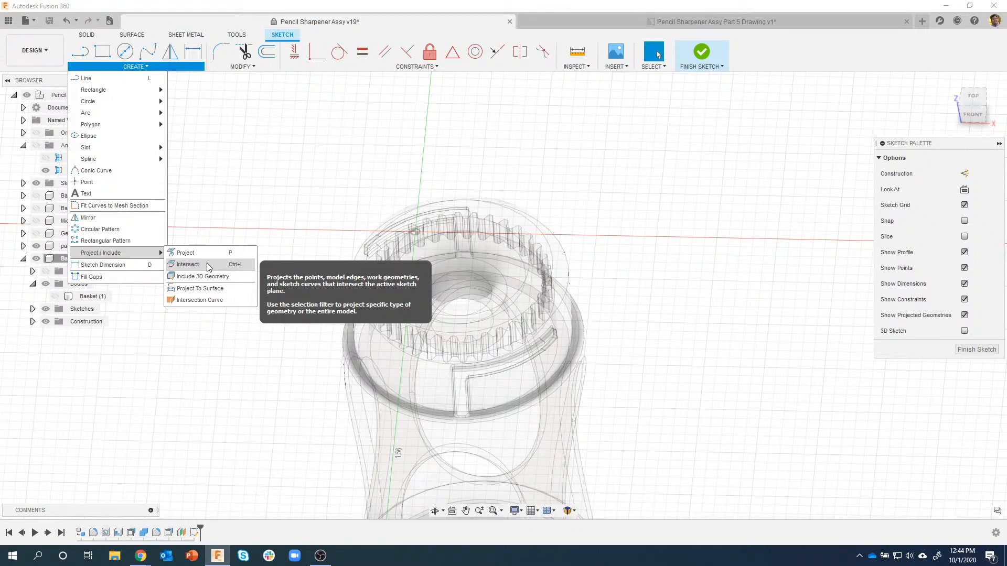
left_click(206, 264)
middle_click_drag(302, 146, 367, 306, "shift")
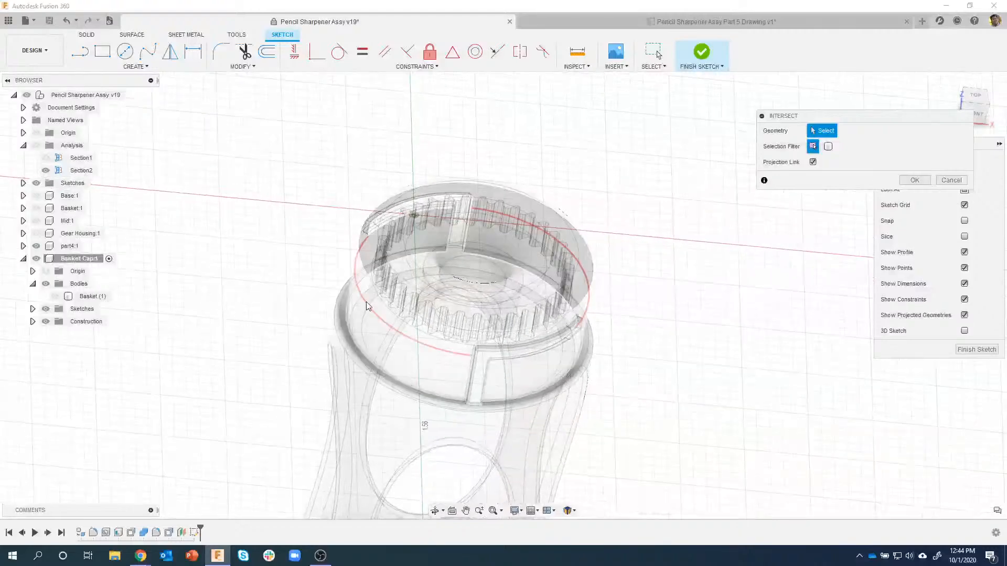
middle_click_drag(393, 343, 337, 279, "shift")
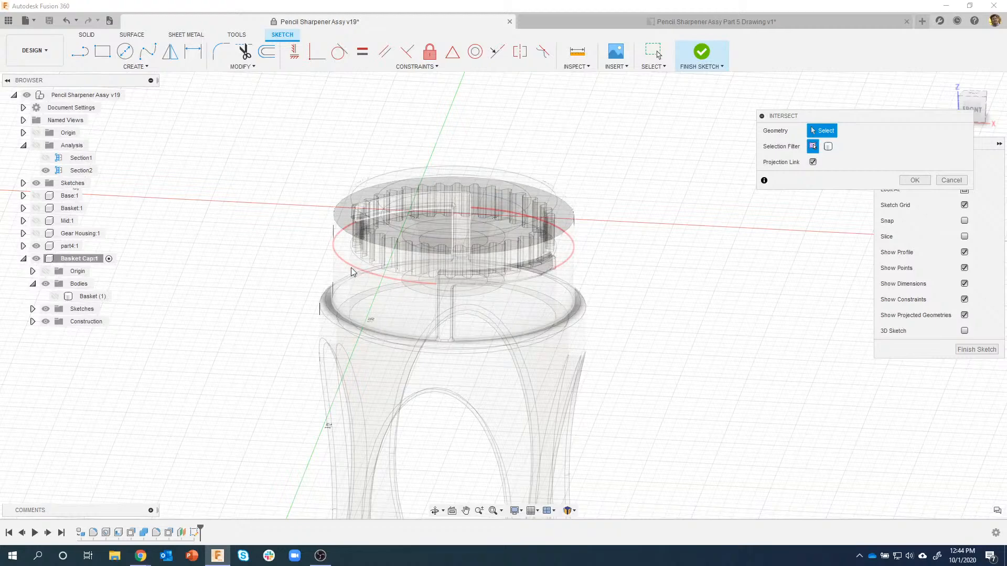
middle_click_drag(336, 260, 346, 249, "shift")
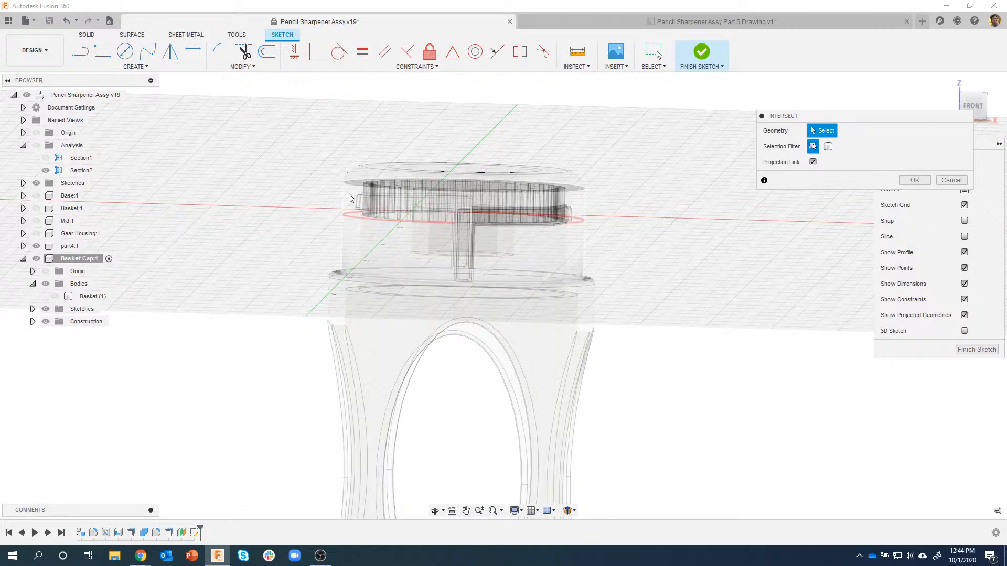
middle_click_drag(343, 229, 85, 246, "shift")
left_click(407, 345)
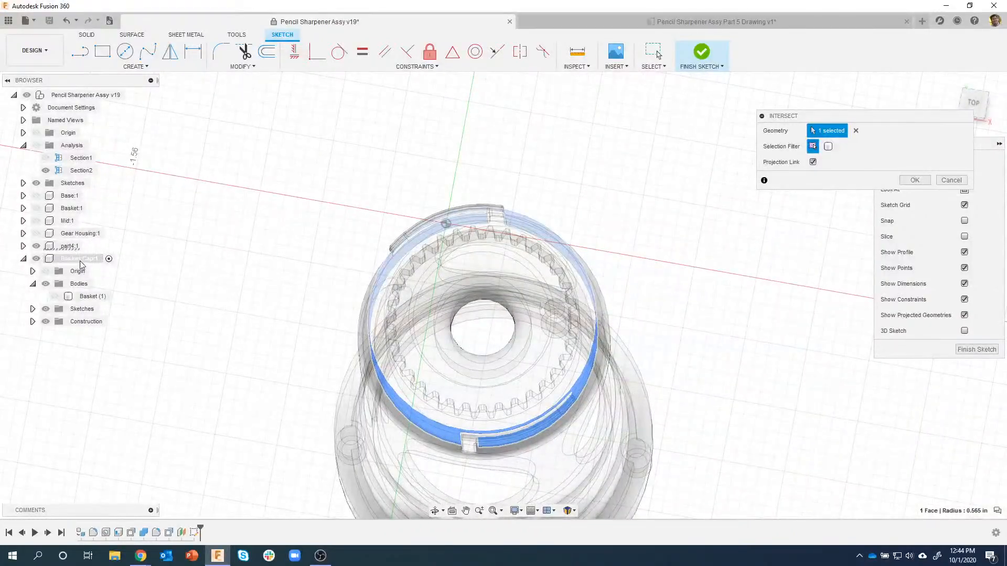
left_click(55, 297)
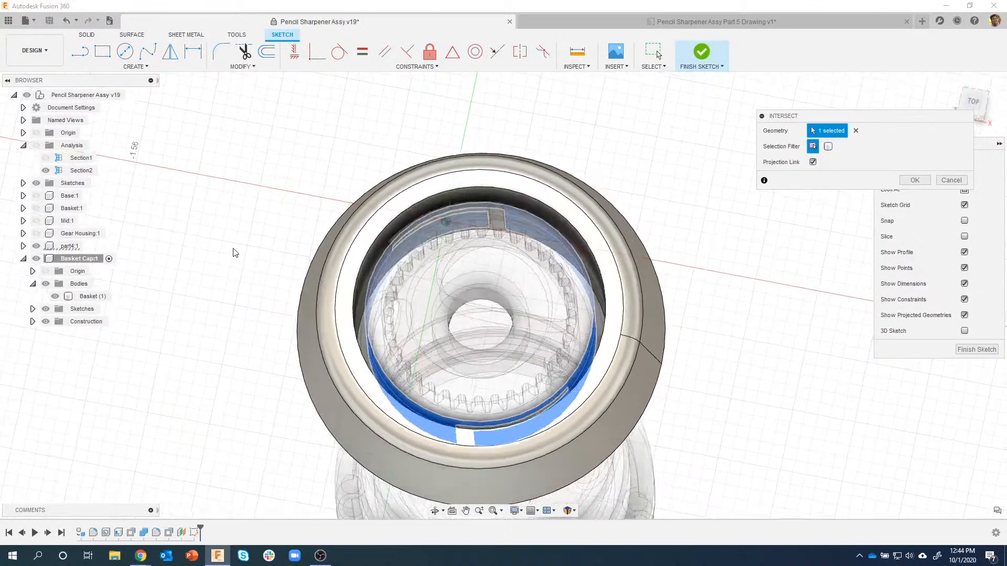
middle_click_drag(235, 253, 332, 176, "shift")
scroll(334, 175, "up", 3)
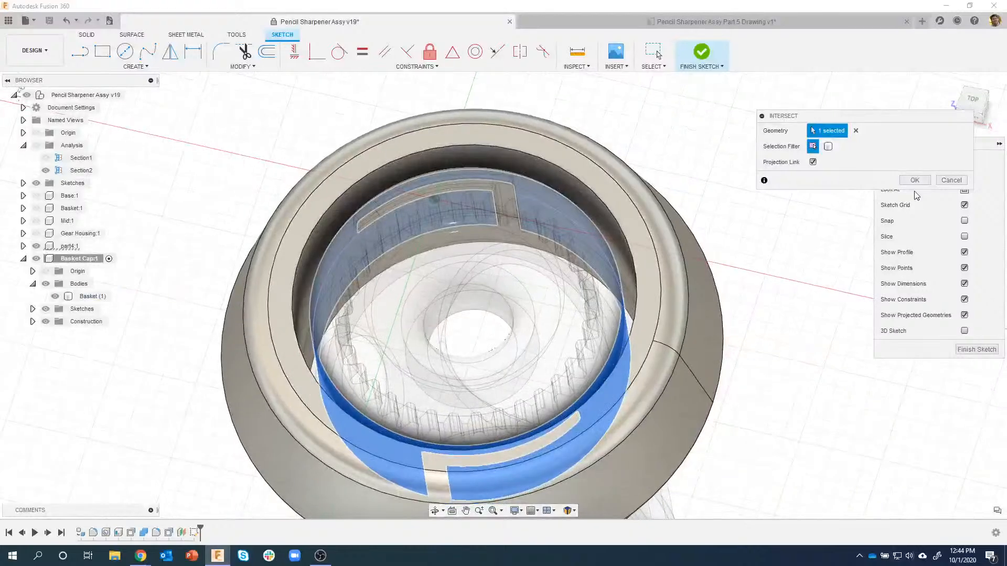
left_click(915, 180)
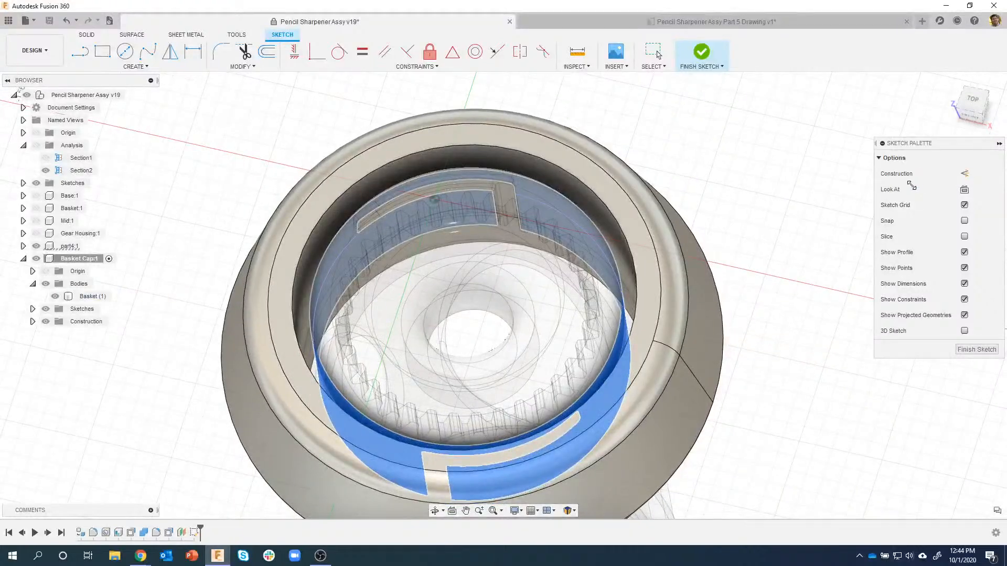
Step: Intersect the Basket Cap's inner cylindrical face with the sketch plane to add its circle to the sketch
left_click(116, 69)
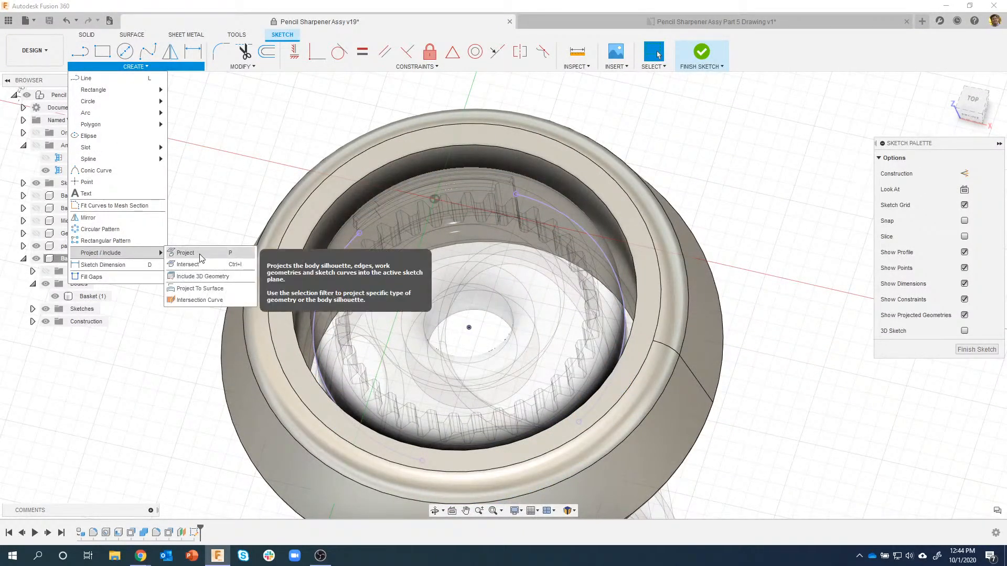
left_click(198, 265)
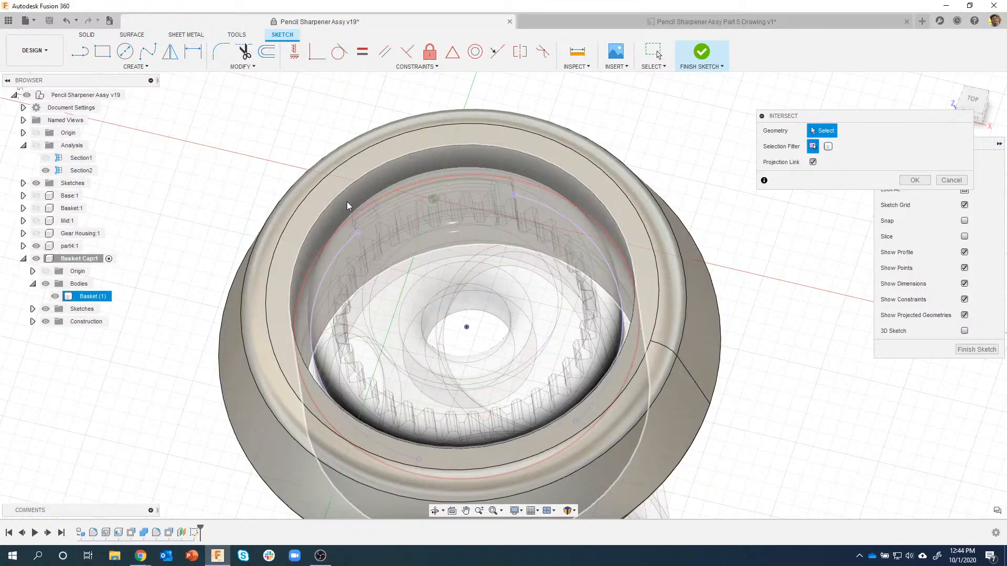
left_click(347, 202)
middle_click_drag(347, 202, 524, 267, "shift")
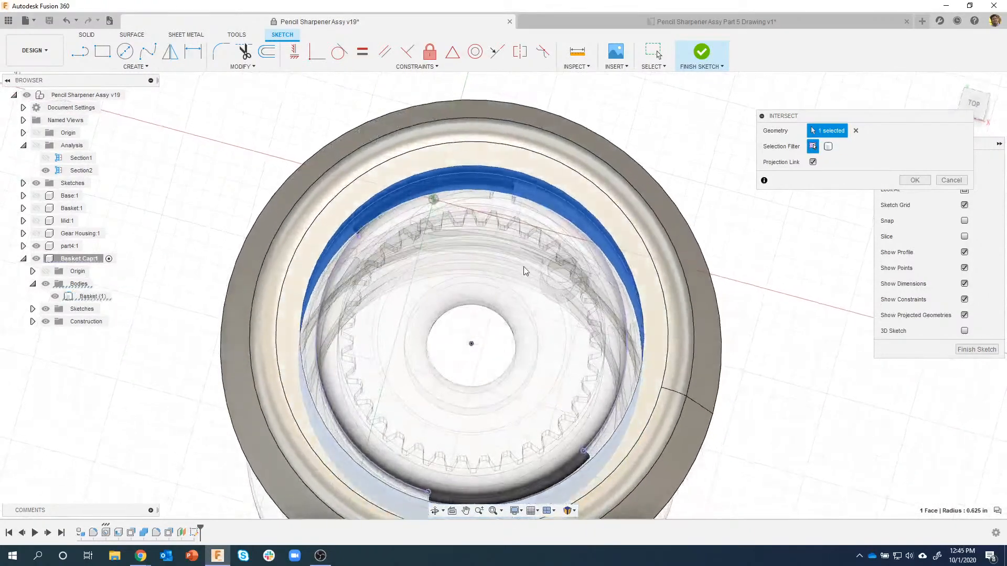
left_click(911, 179)
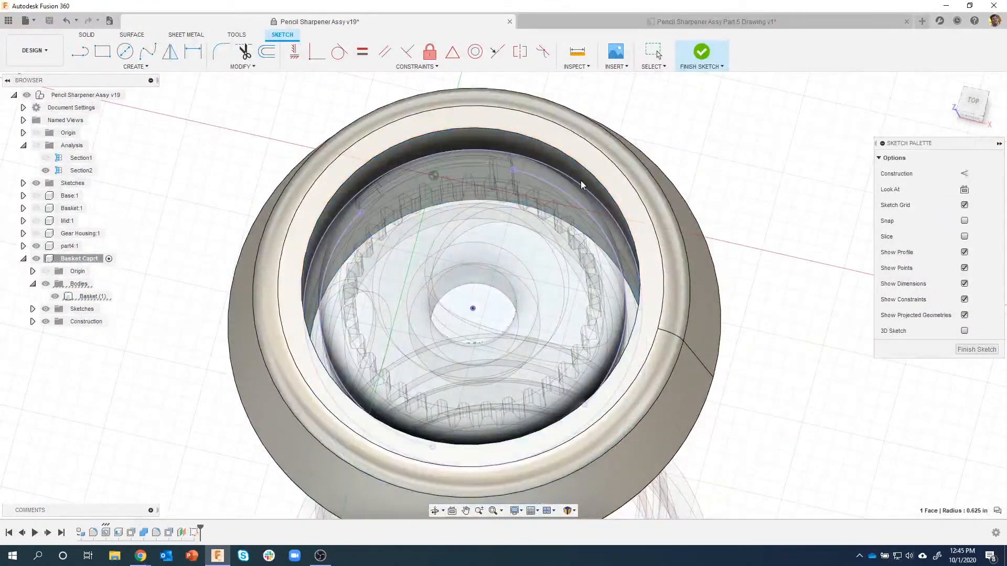
Step: Hide the Basket Cap's body and the part4 component to isolate the intersected sketch curves
left_click(135, 293)
middle_click_drag(134, 294, 129, 247, "shift")
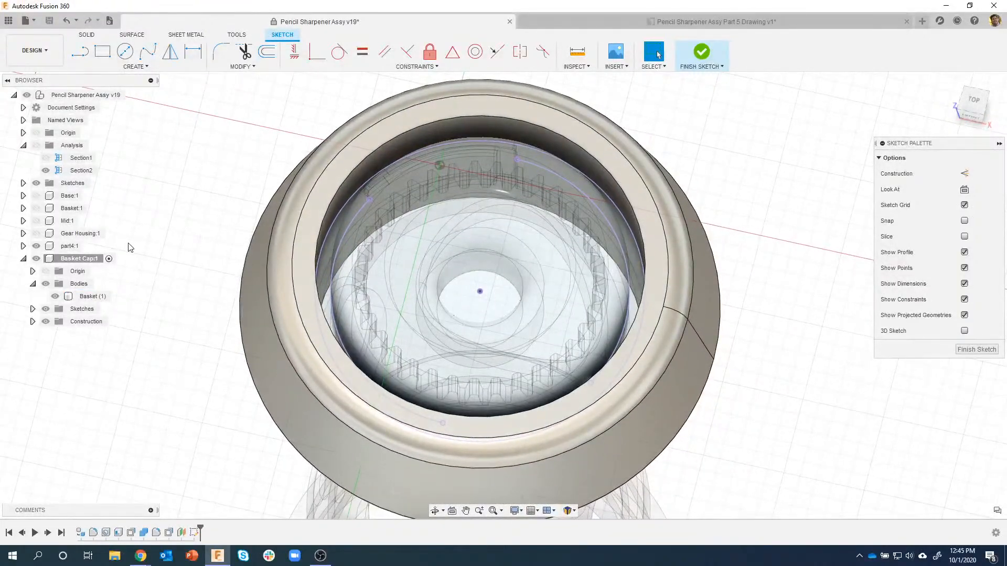
left_click(53, 296)
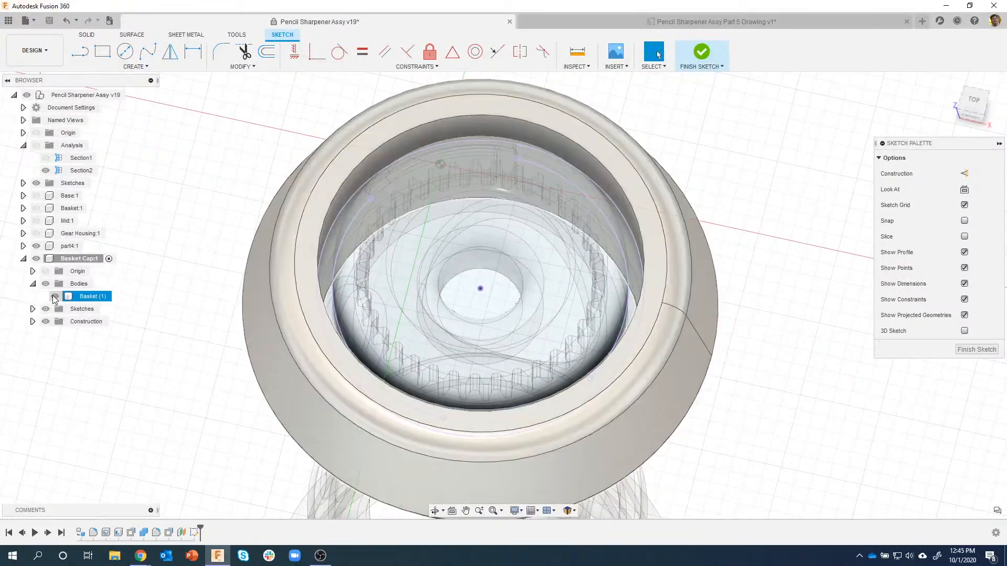
left_click(36, 246)
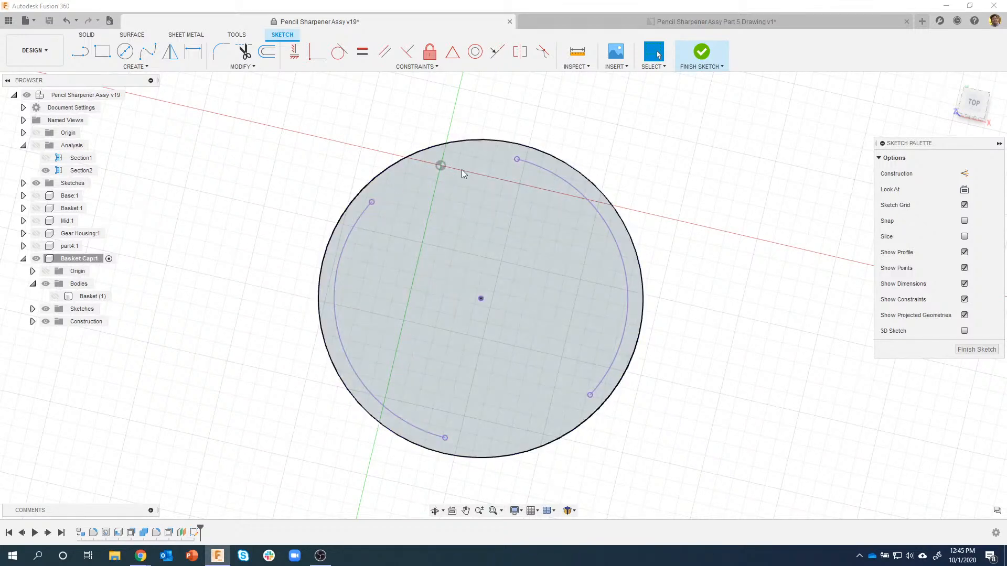
Step: Show the part4 component again and examine its L-shaped slot around the intersected sketch curves
left_click(552, 183)
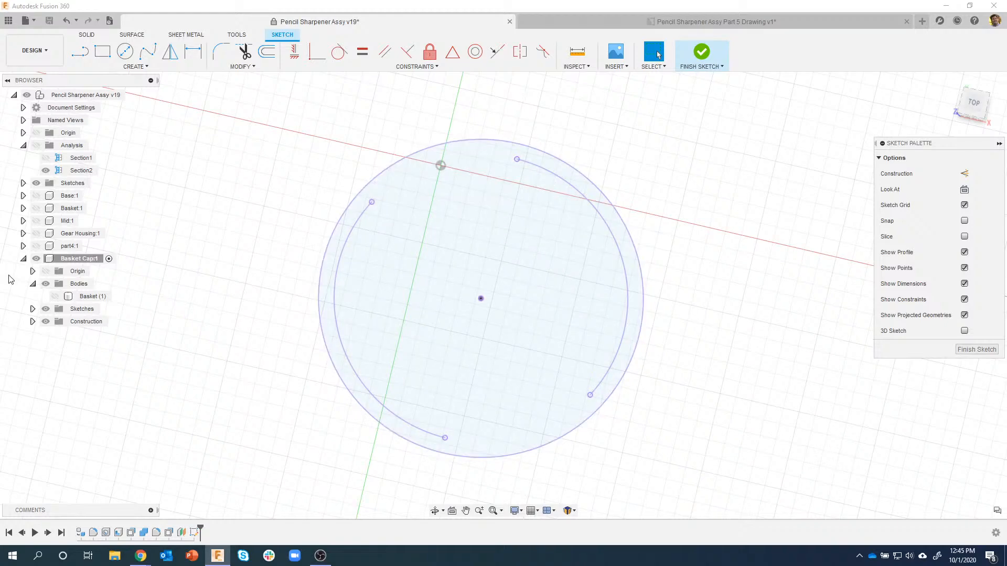
left_click(55, 297)
left_click(55, 297)
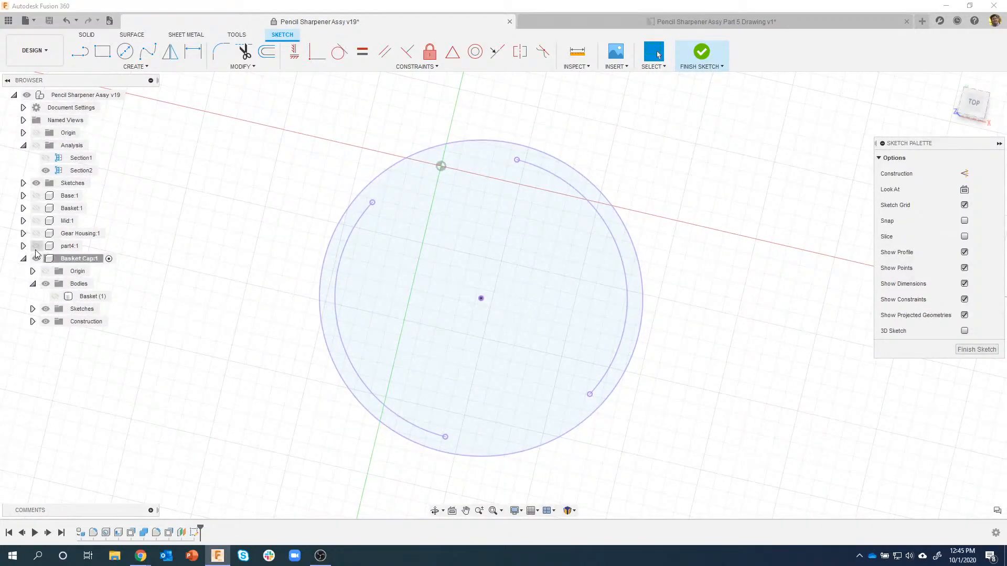
left_click(36, 246)
middle_click_drag(251, 203, 355, 206, "shift")
scroll(325, 200, "up", 3)
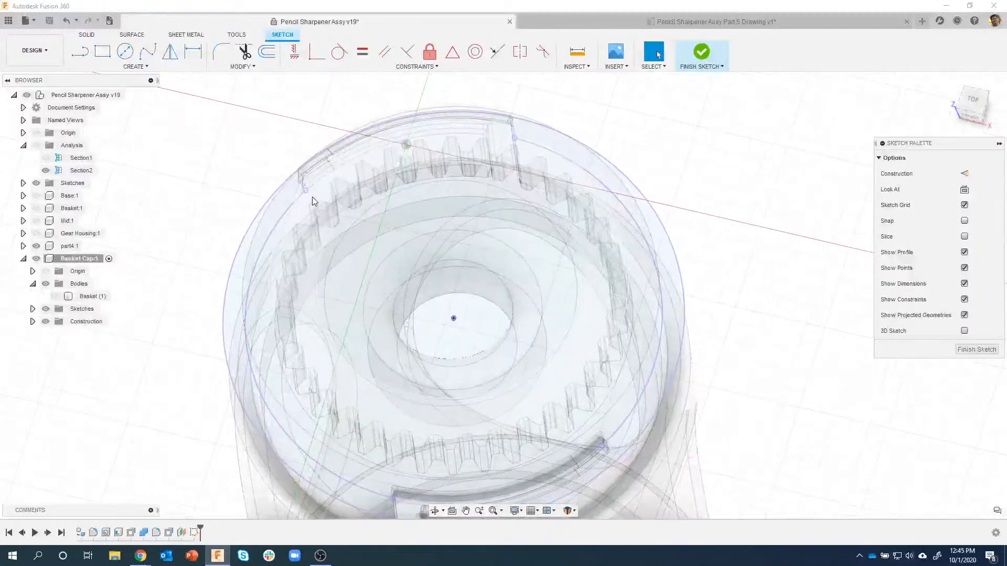
scroll(301, 198, "up", 2)
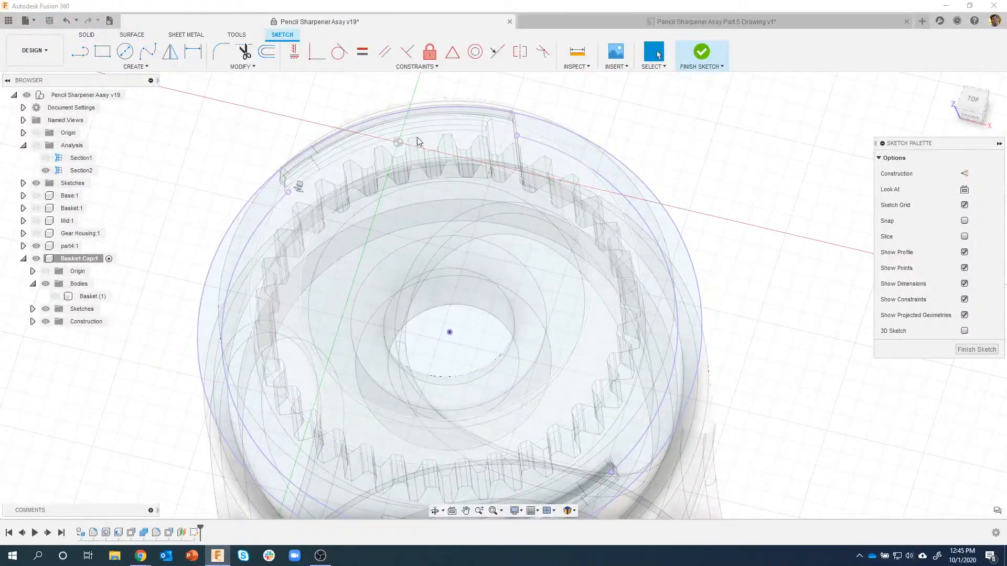
mouse_move(494, 128)
middle_mouse_down("shift")
mouse_move(488, 135)
mouse_move(499, 135)
middle_mouse_up("shift")
mouse_move(271, 241)
middle_mouse_down("shift")
mouse_move(275, 220)
mouse_move(291, 270)
mouse_move(423, 279)
mouse_move(293, 291)
mouse_move(176, 281)
middle_mouse_up("shift")
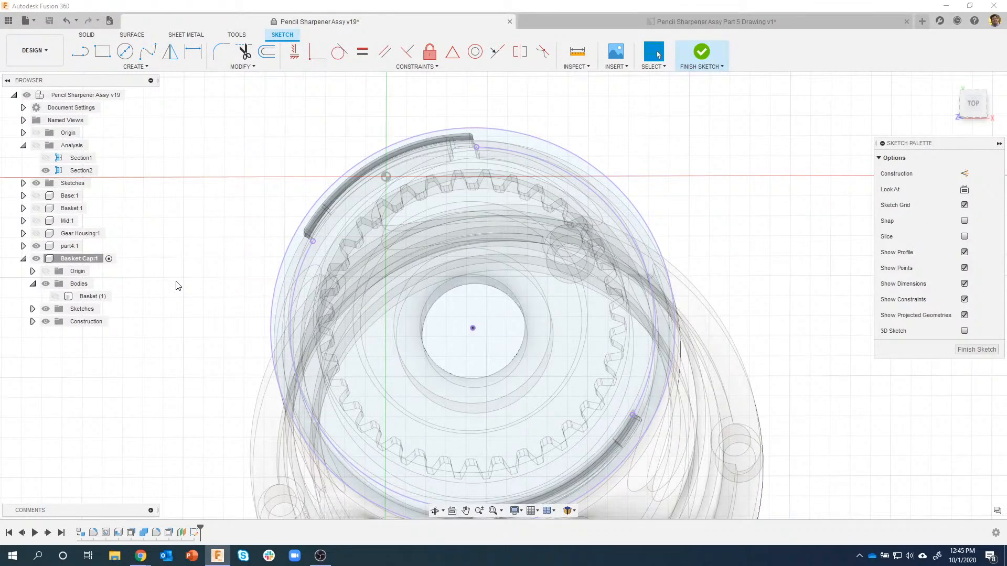
mouse_move(176, 286)
middle_mouse_down("shift")
mouse_move(159, 231)
mouse_move(119, 285)
mouse_move(180, 228)
middle_mouse_up("shift")
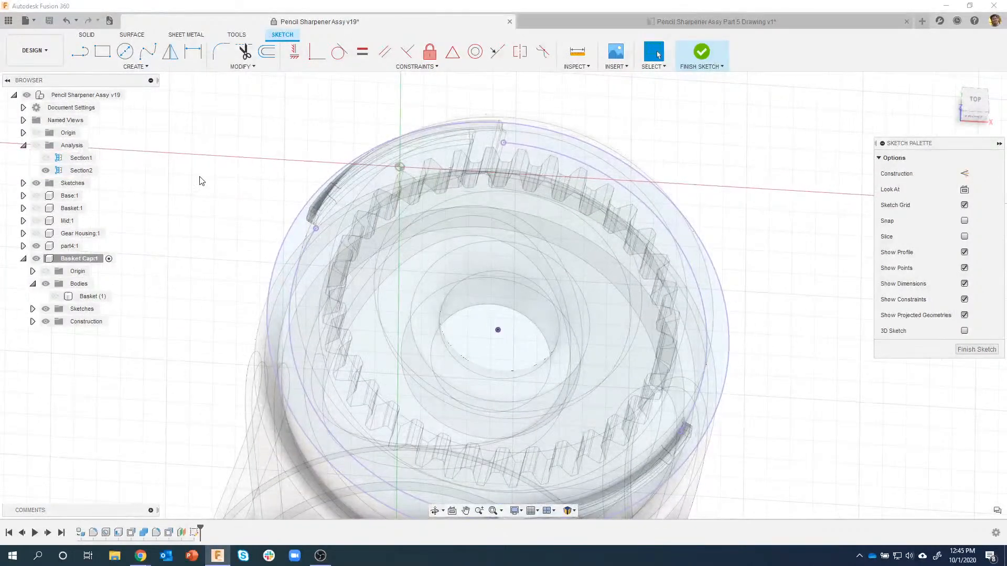
mouse_move(201, 181)
middle_mouse_down("shift")
mouse_move(204, 166)
mouse_move(254, 220)
mouse_move(306, 213)
mouse_move(369, 227)
mouse_move(348, 218)
mouse_move(391, 190)
mouse_move(490, 187)
mouse_move(326, 237)
mouse_move(198, 153)
mouse_move(205, 131)
mouse_move(157, 95)
middle_mouse_up("shift")
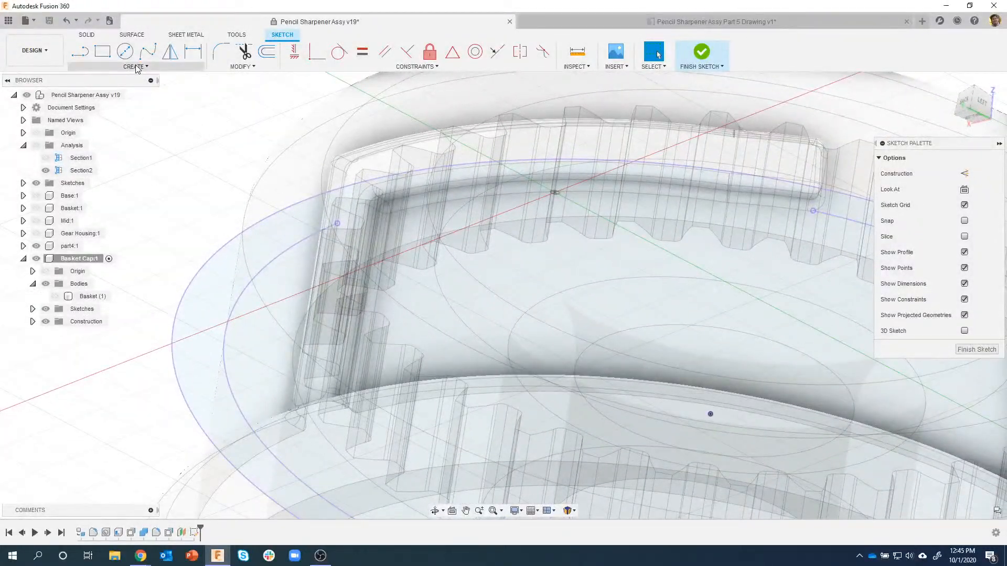
Step: Project the narrow wall faces of one L-shaped part4 slot, including its vertical leg, curved run and closed end, into the sketch
left_click(135, 67)
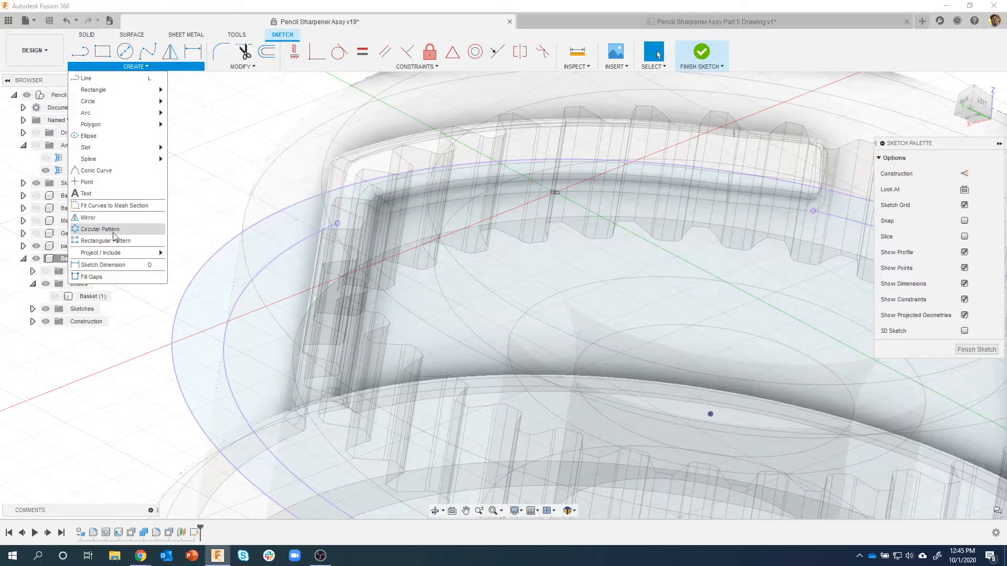
mouse_move(152, 253)
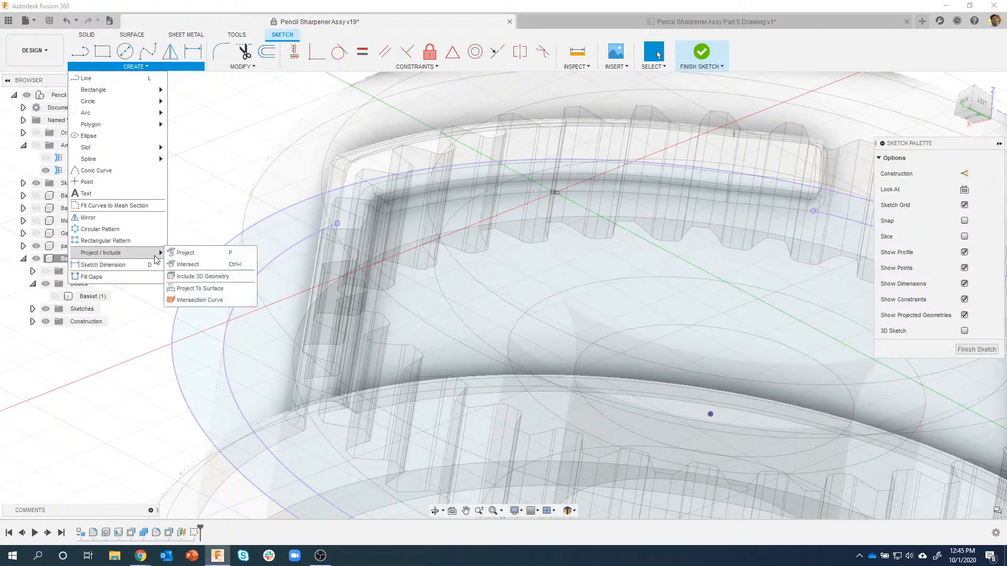
left_click(202, 255)
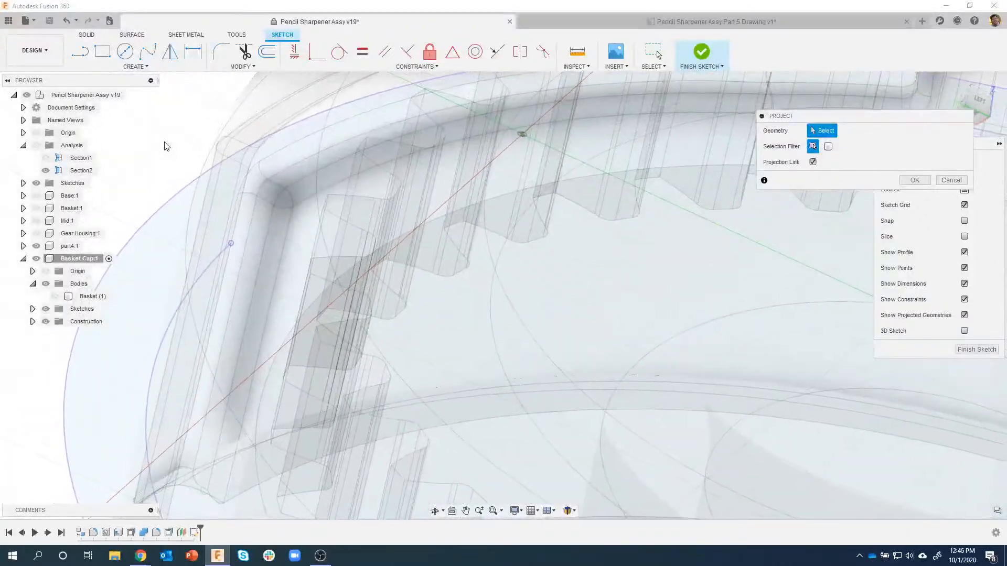
left_click(254, 220)
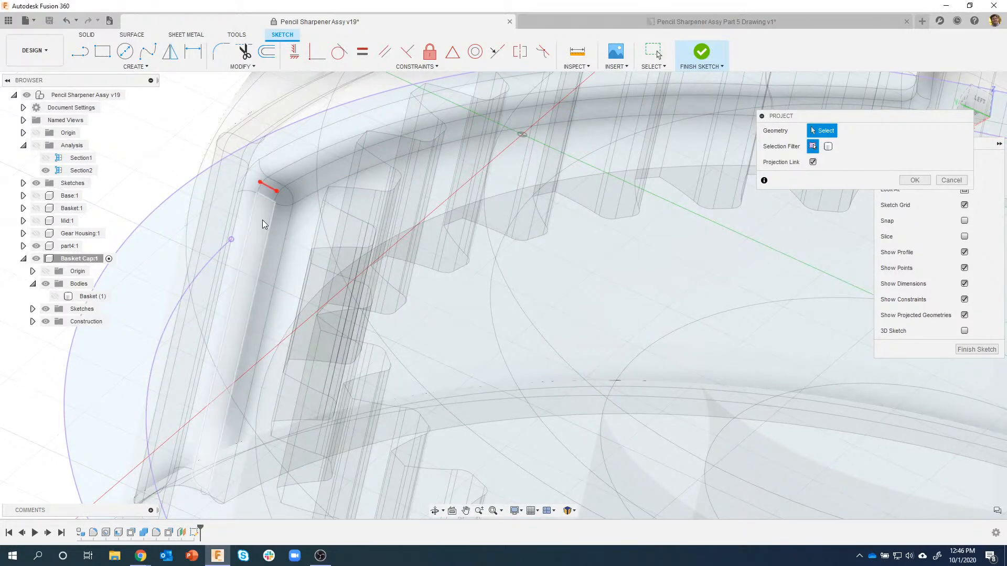
left_click(262, 219)
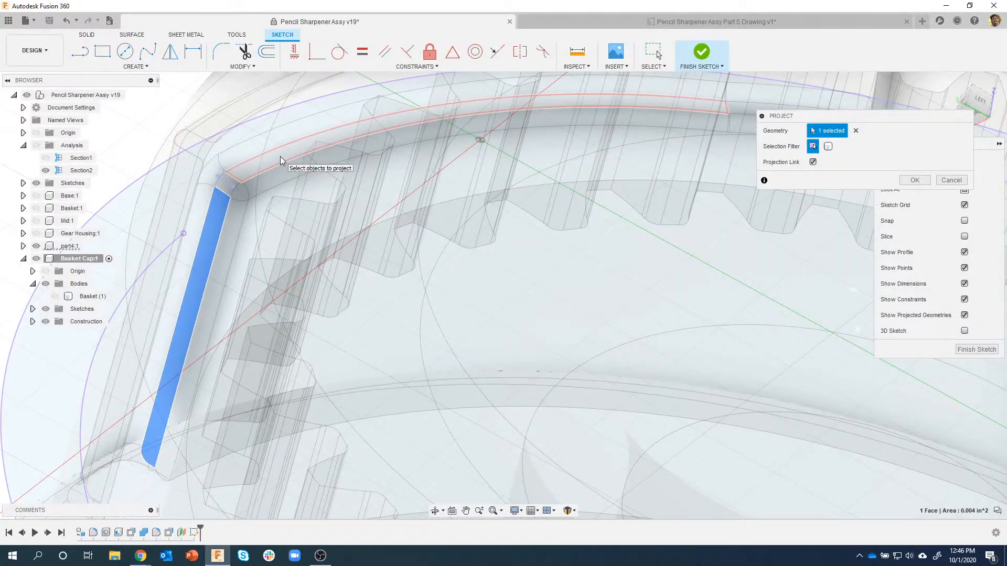
left_click(281, 160)
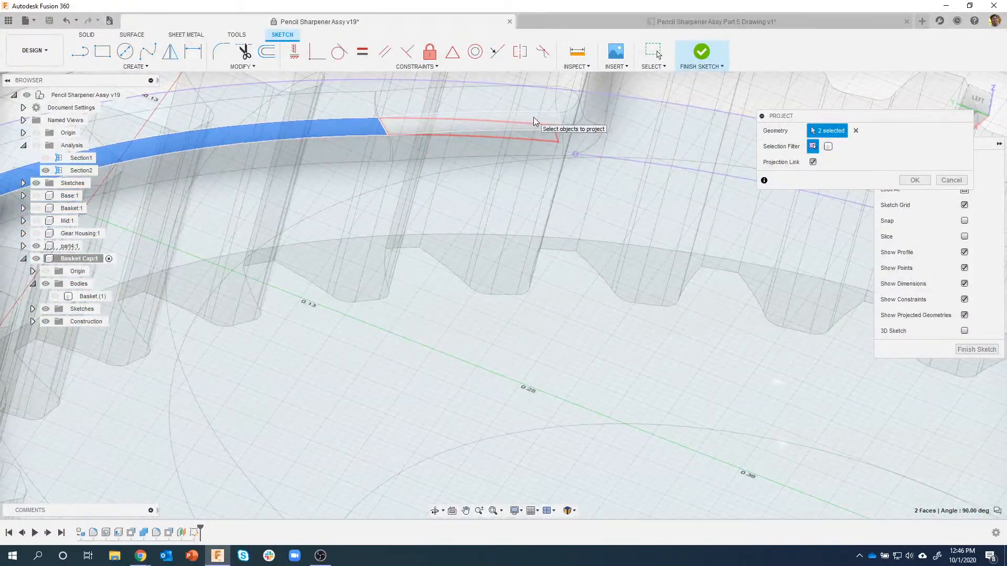
left_click(531, 119)
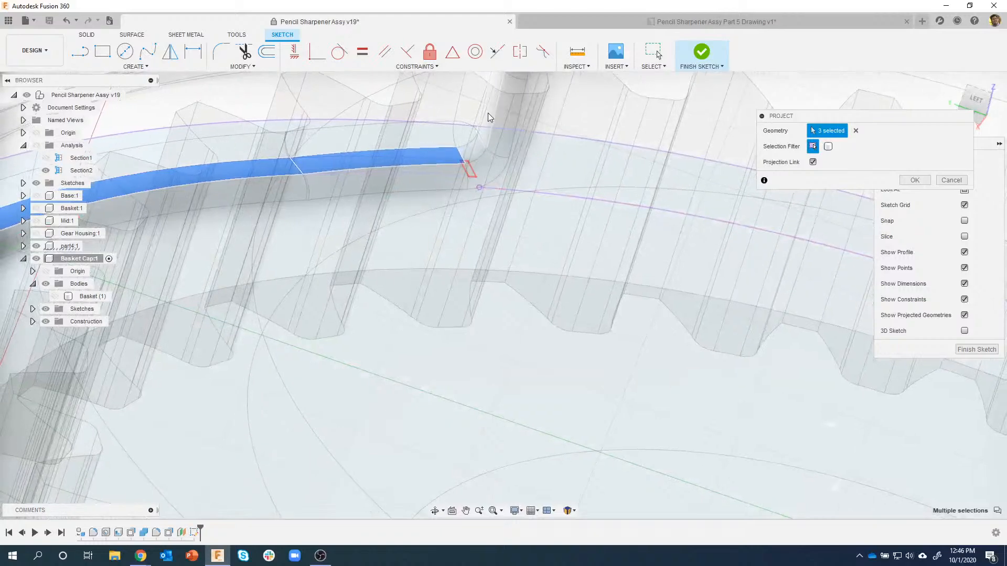
left_click(487, 113)
middle_click_drag(451, 294, 628, 138, "shift")
scroll(628, 138, "up", 3)
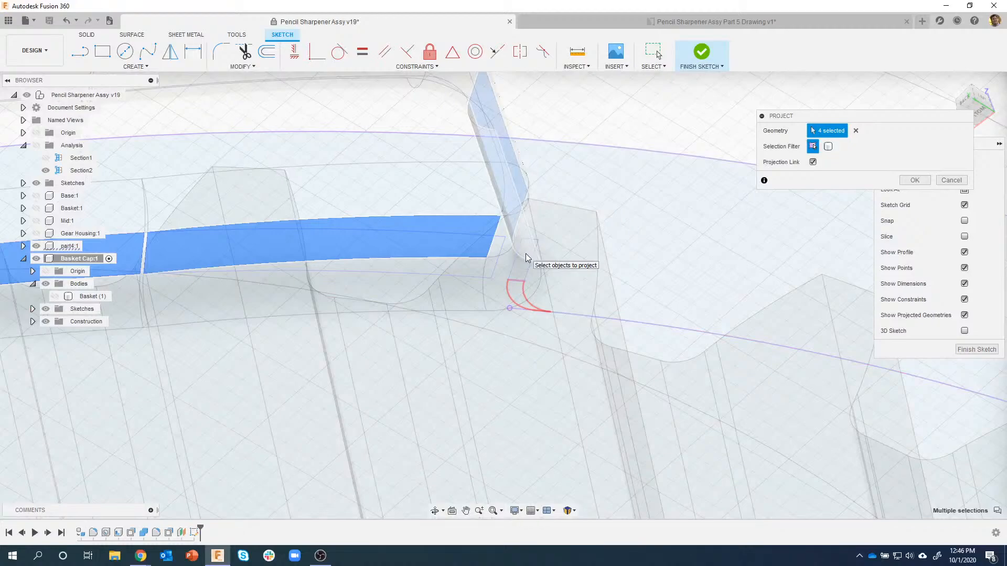
middle_click_drag(562, 190, 891, 192, "shift")
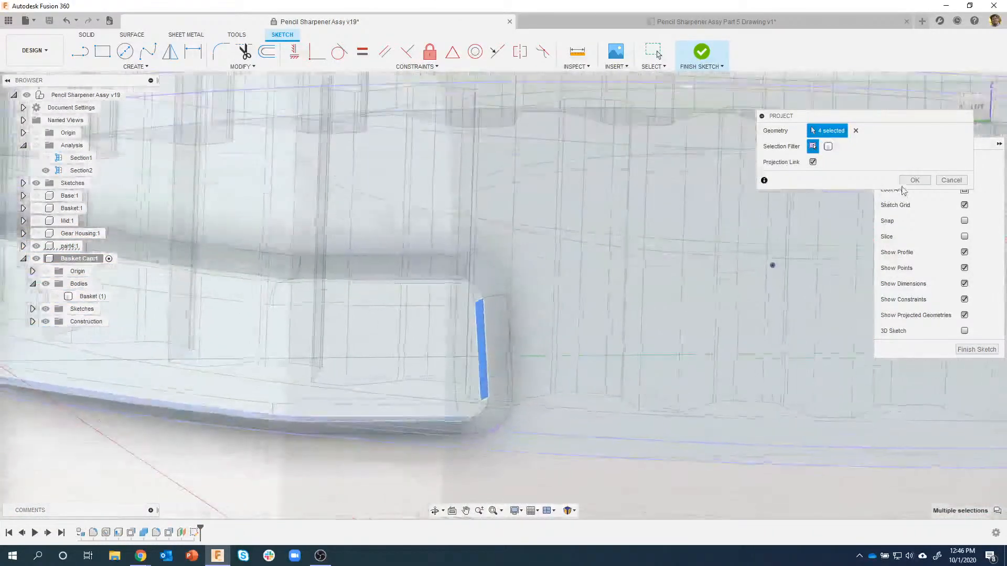
left_click(907, 182)
Step: Examine the projected slot curves from the top, comparing them with part4 hidden and shown
scroll(651, 242, "down", 4)
scroll(650, 240, "down", 3)
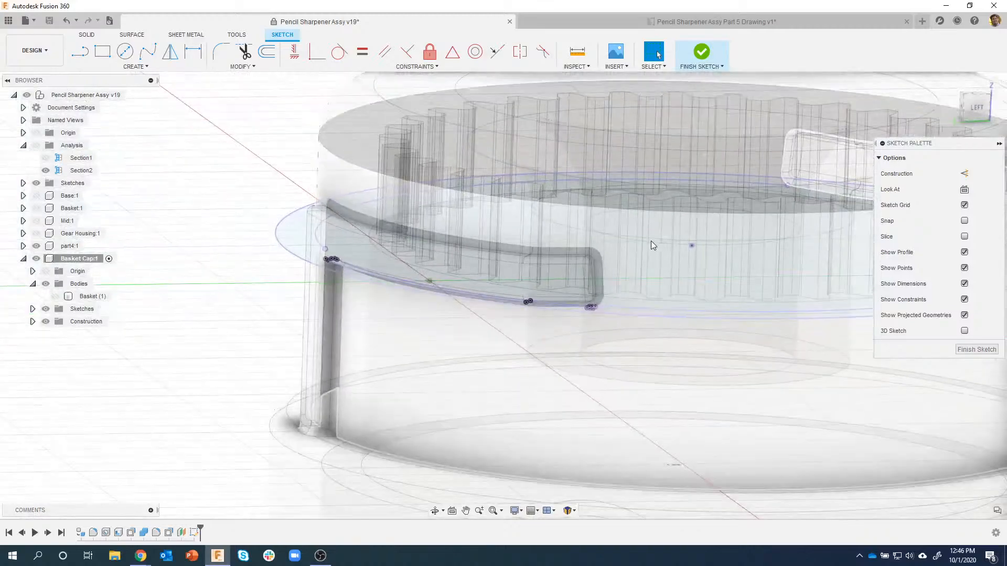
middle_click_drag(650, 240, 549, 268, "shift")
middle_click_drag(497, 237, 492, 241, "shift")
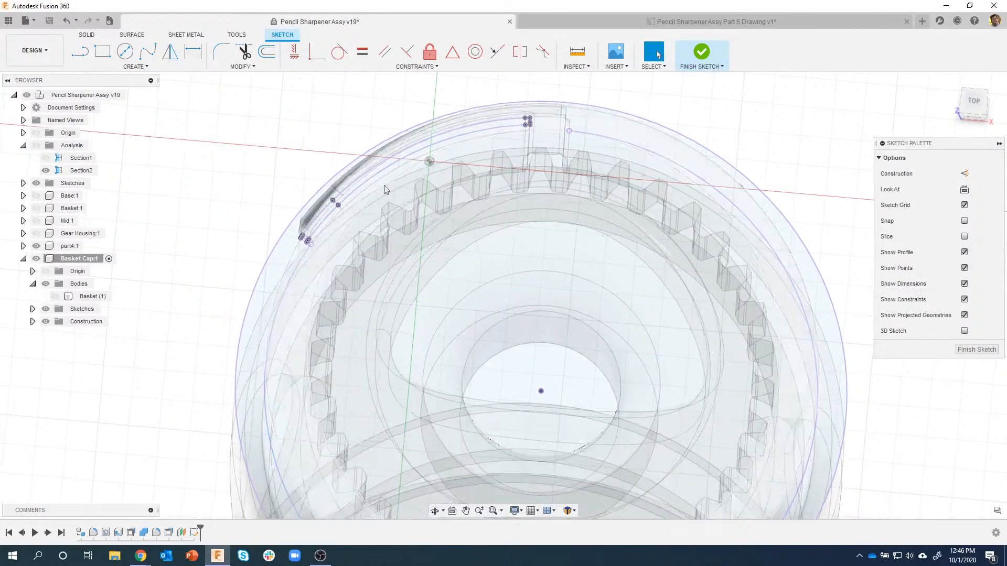
middle_click_drag(328, 251, 328, 259, "shift")
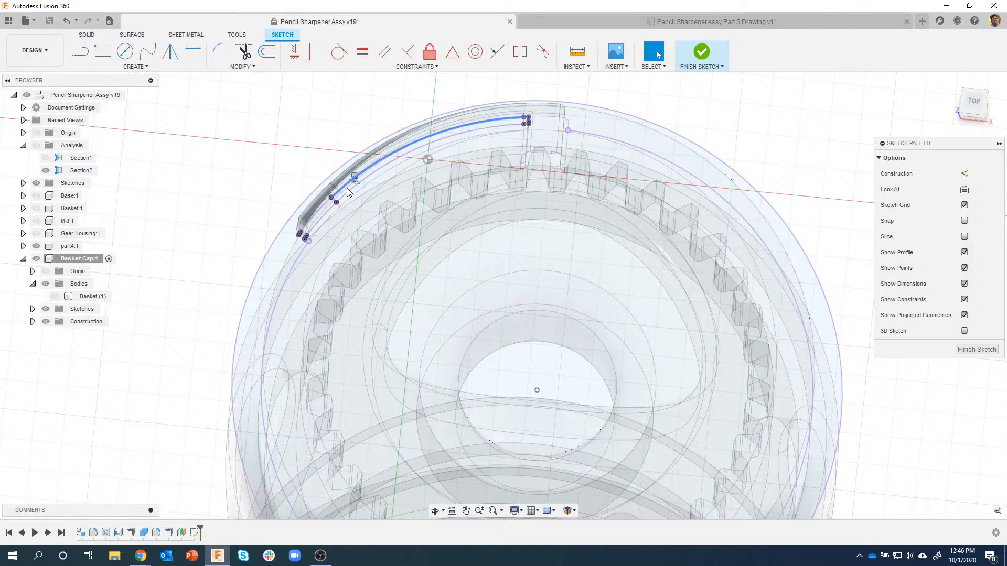
left_click(972, 102)
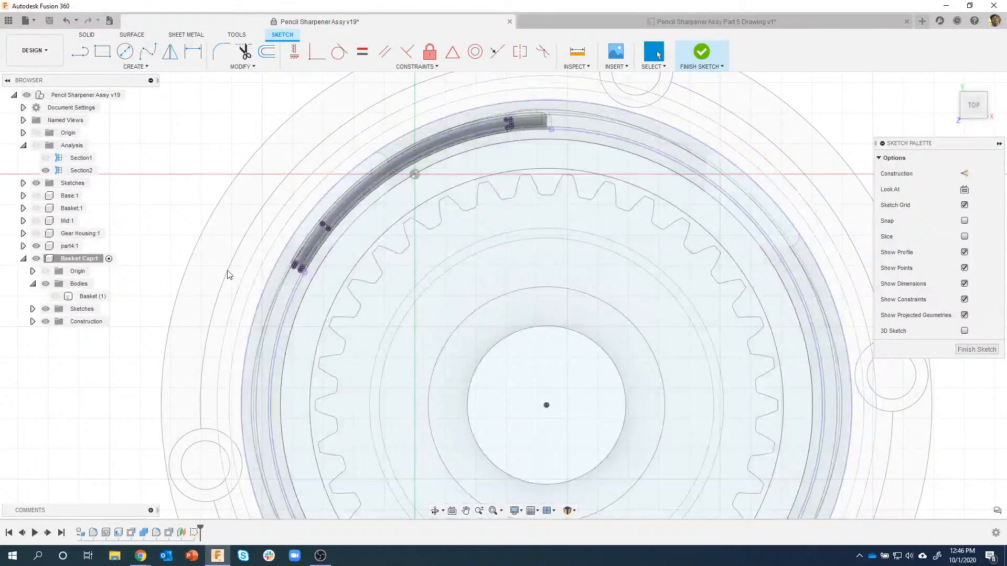
left_click(36, 246)
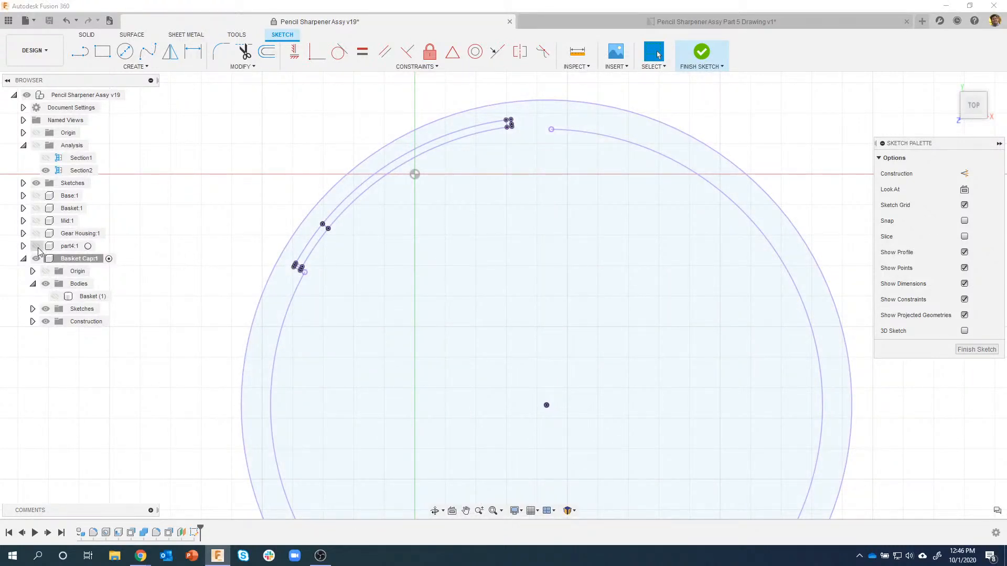
left_click(36, 246)
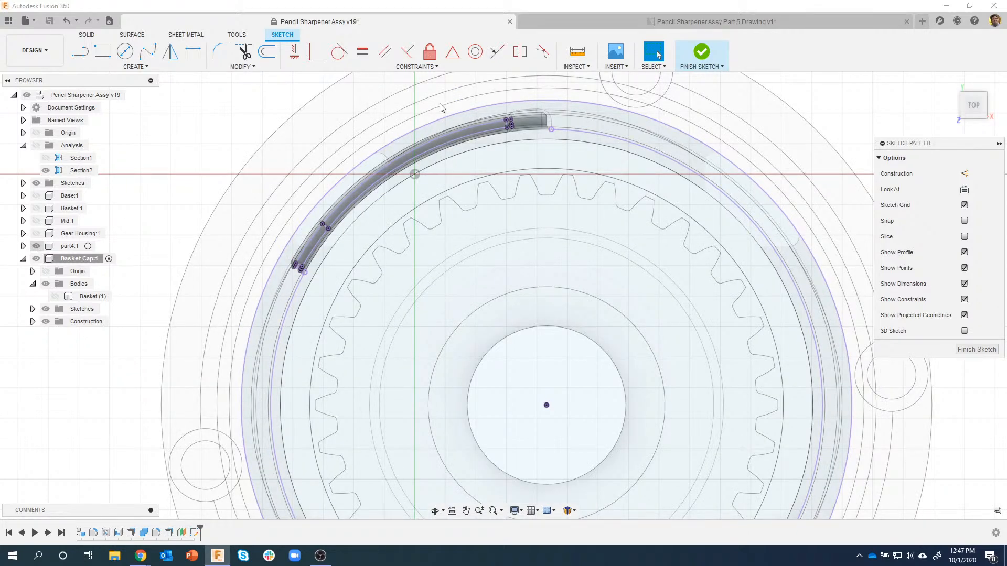
Step: Inspect how the projected end lines align with the closed end of part4's slot
scroll(506, 119, "up", 5)
mouse_move(502, 136)
middle_mouse_down("shift")
mouse_move(511, 163)
mouse_move(492, 132)
middle_mouse_up("shift")
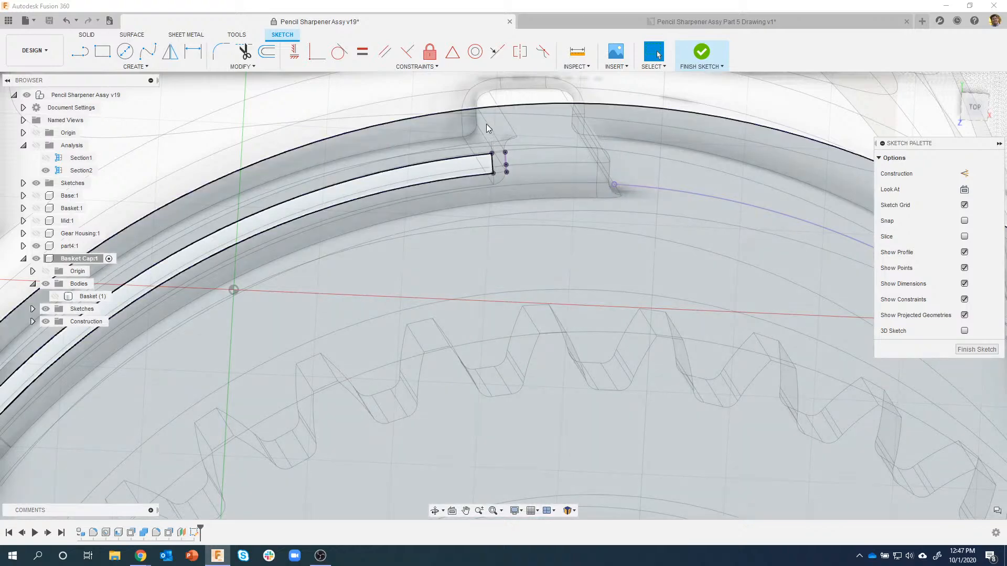
middle_click_drag(483, 119, 503, 161, "shift")
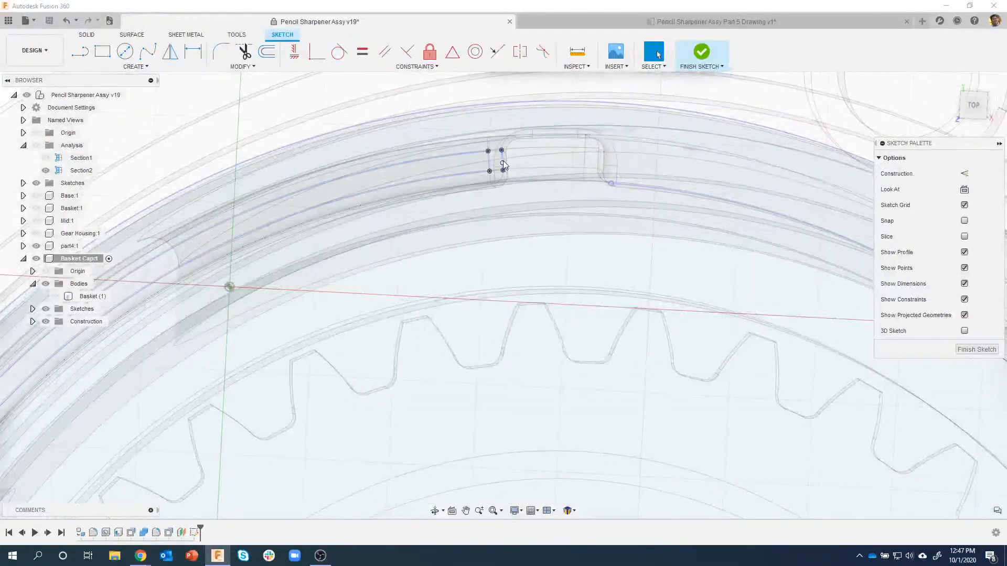
scroll(505, 108, "down", 3)
left_click(967, 110)
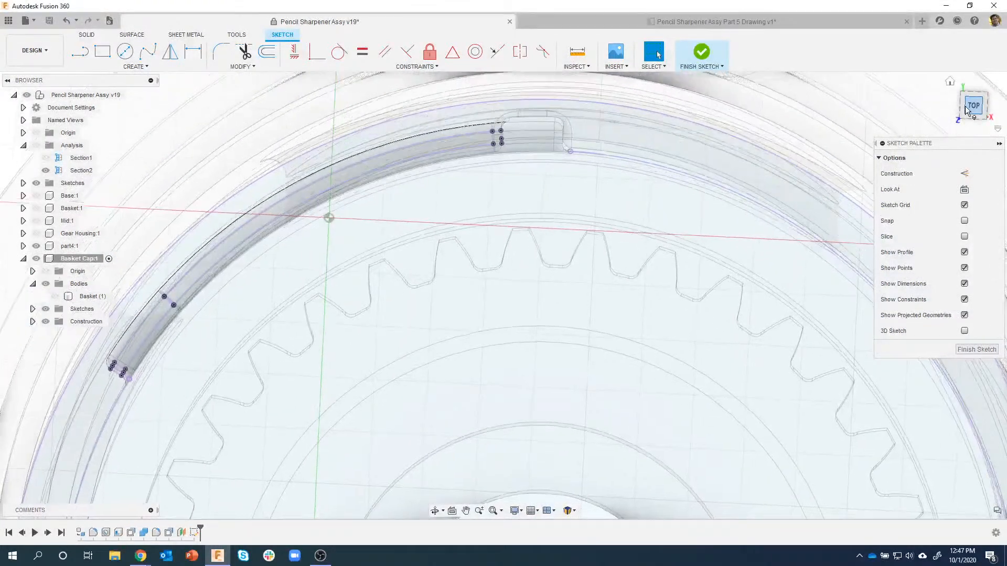
scroll(602, 344, "down", 2)
middle_click_drag(597, 336, 546, 261)
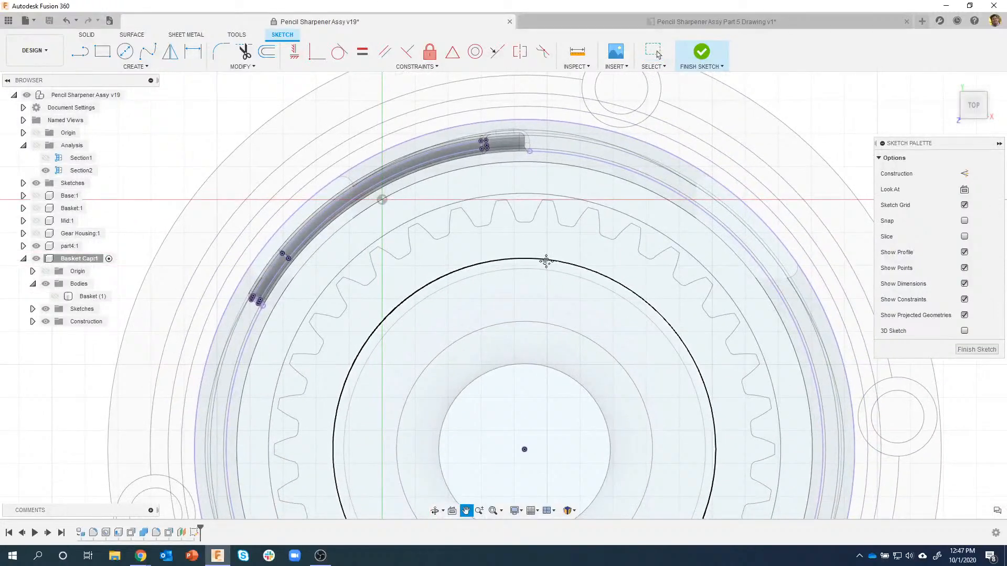
Step: Hide part4 and draw a line about 0.590 in long from the circle's centre to the outer endpoint of the projected slot end
left_click(36, 246)
left_click(82, 50)
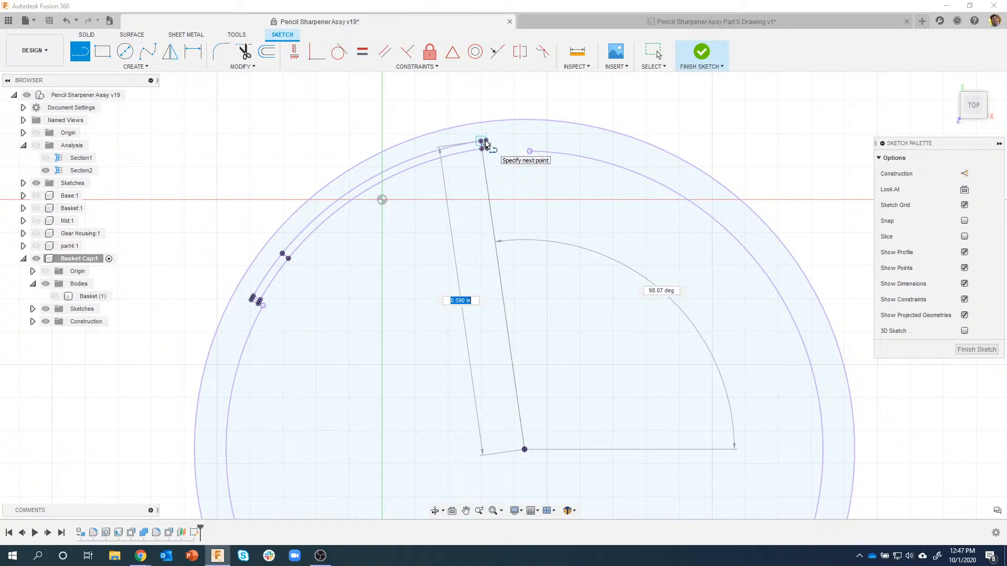
scroll(483, 144, "up", 3)
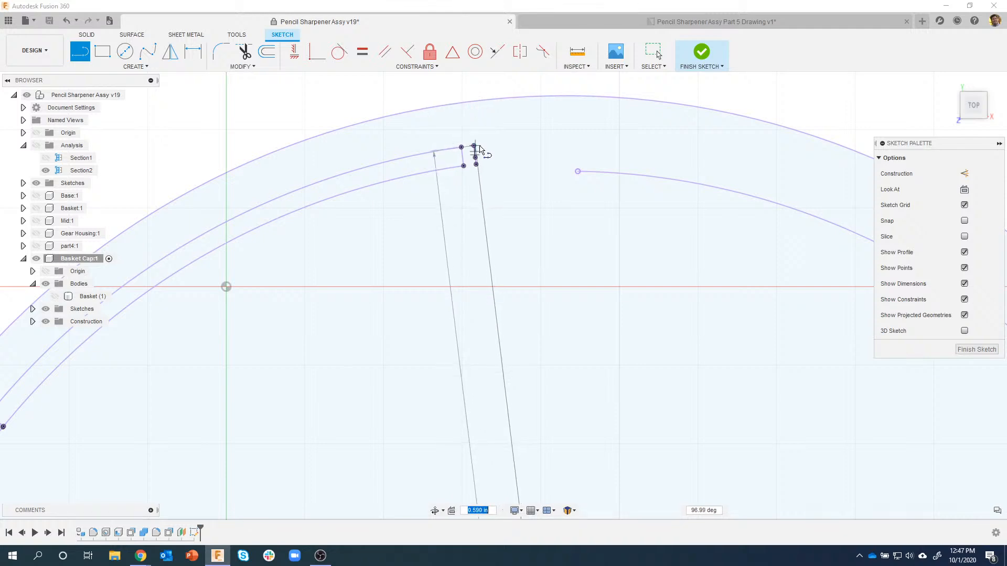
scroll(474, 147, "up", 4)
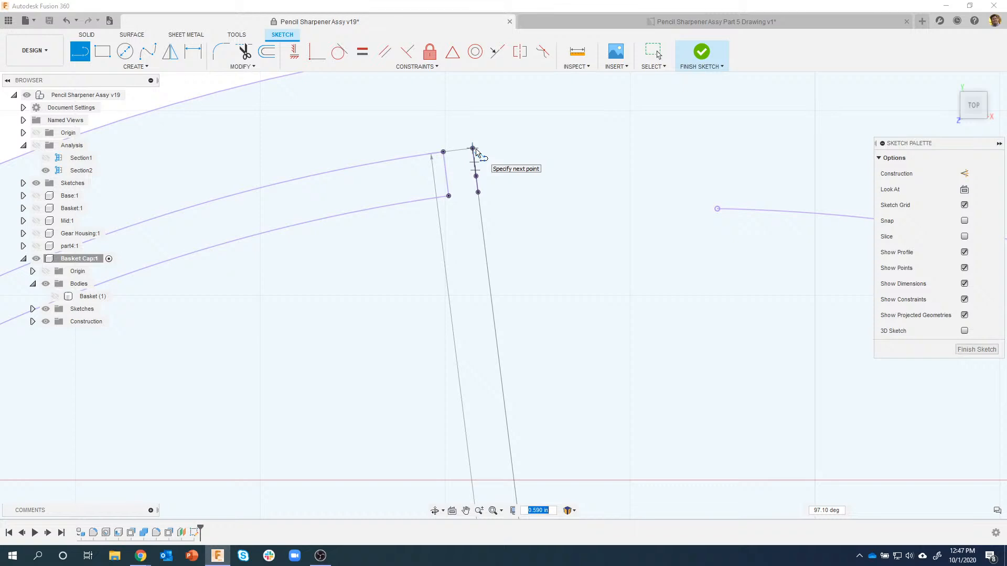
left_click(476, 152)
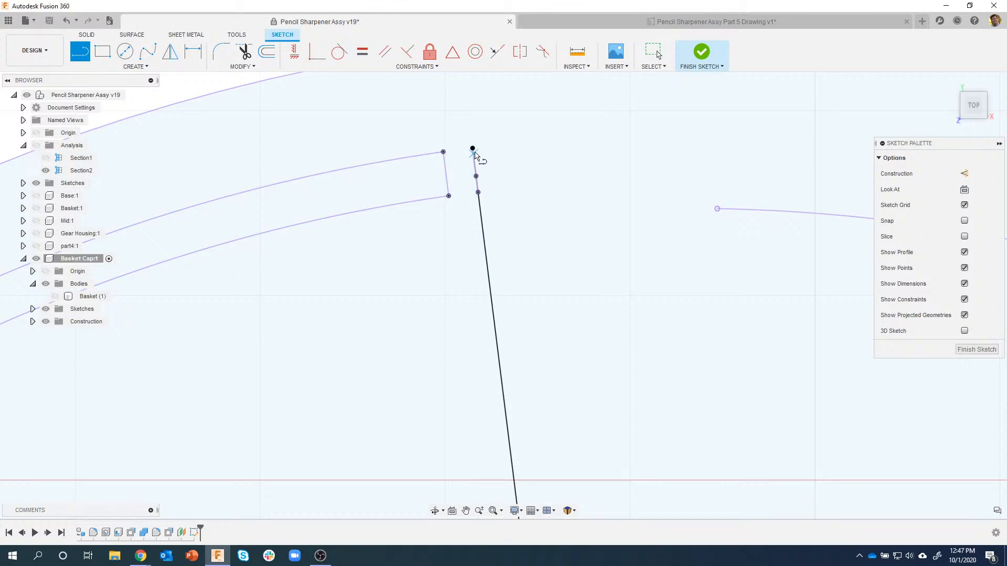
Step: Extend the radial line outward to the Basket Cap's inner circle
scroll(533, 338, "down", 2)
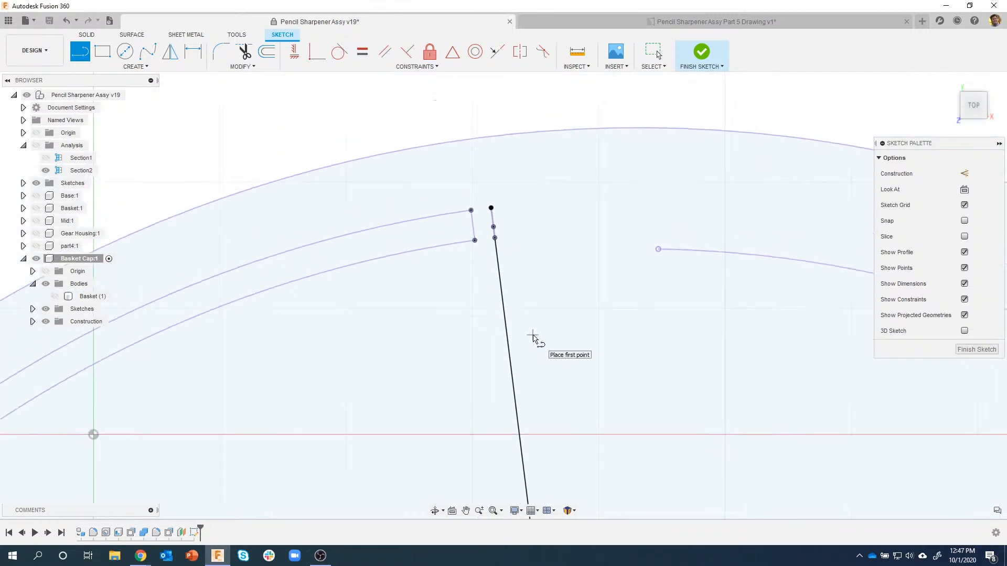
left_click(243, 67)
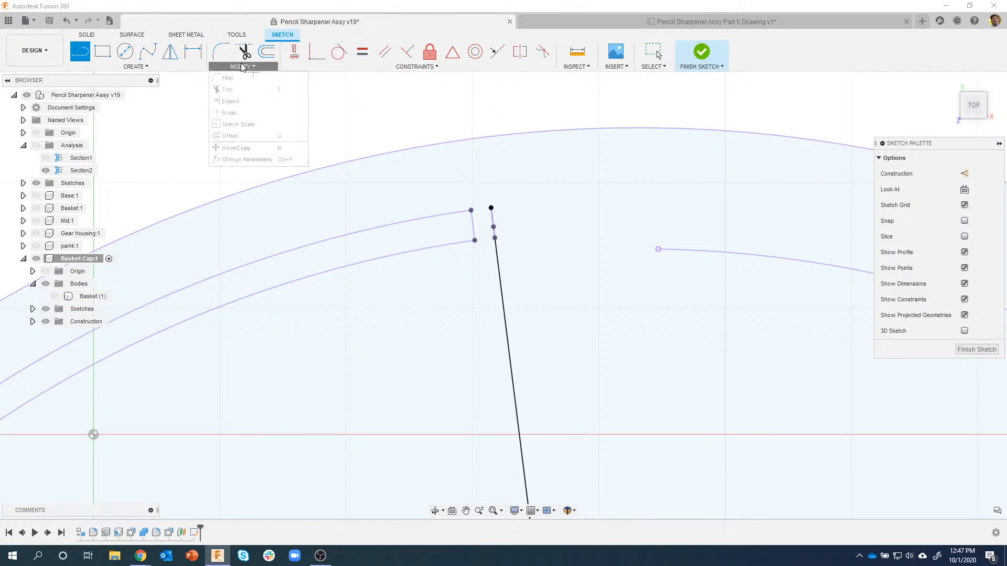
left_click(239, 101)
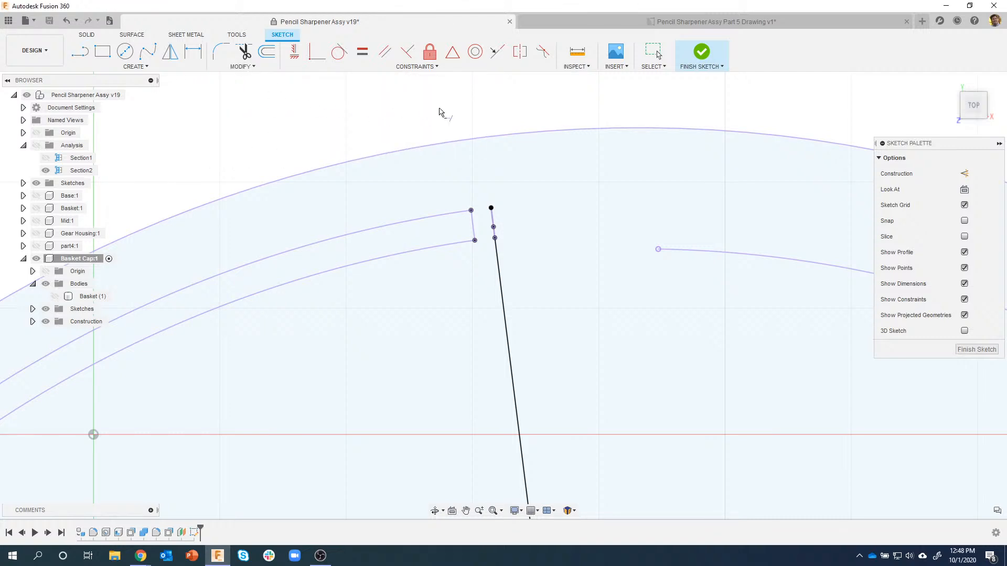
scroll(508, 196, "up", 2)
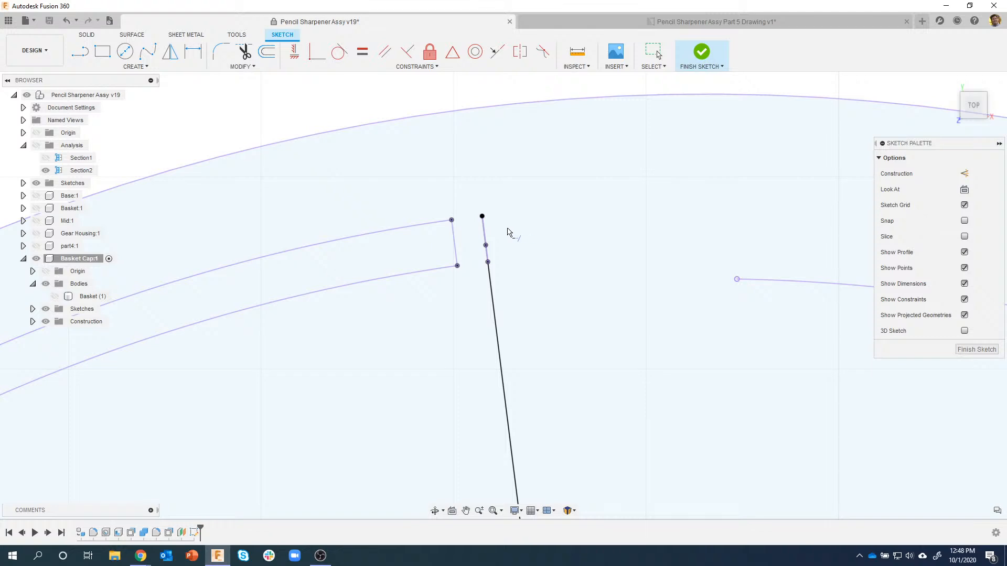
left_click(487, 232)
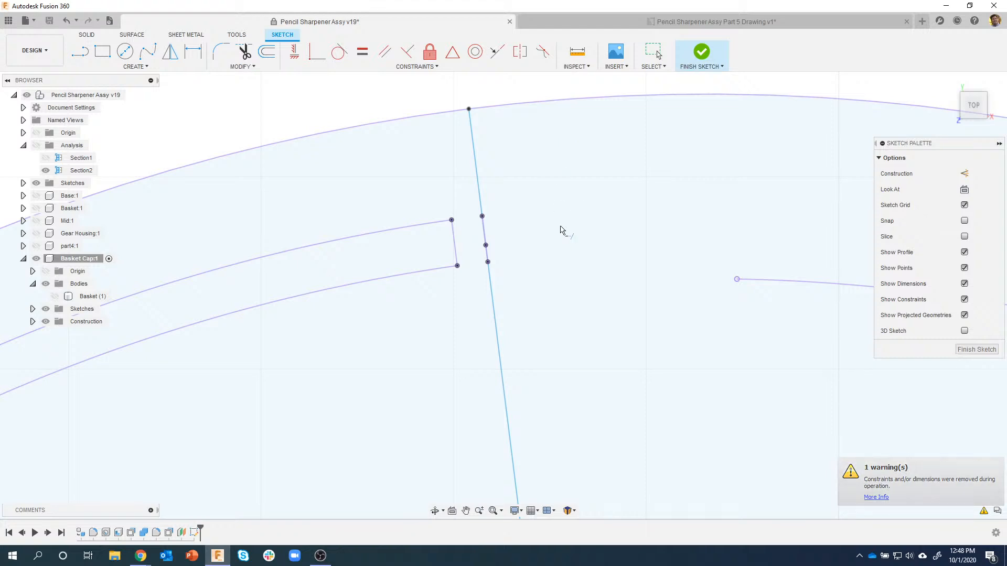
Step: Draw a second radial line about 0.625 in long from the circle's centre to the Basket Cap's inner circle at the lower left
scroll(580, 286, "down", 1)
scroll(579, 286, "down", 5)
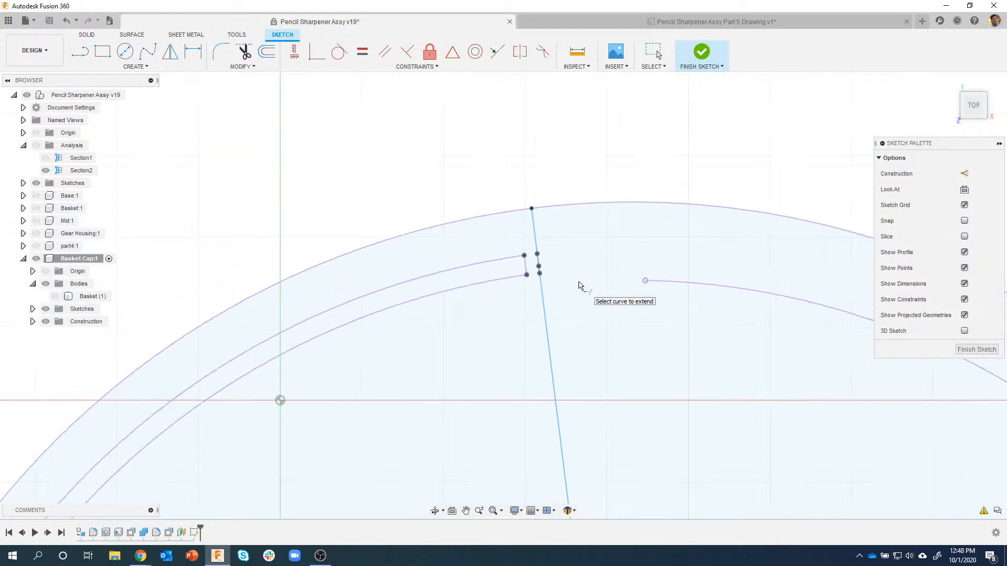
middle_click_drag(588, 343, 570, 164)
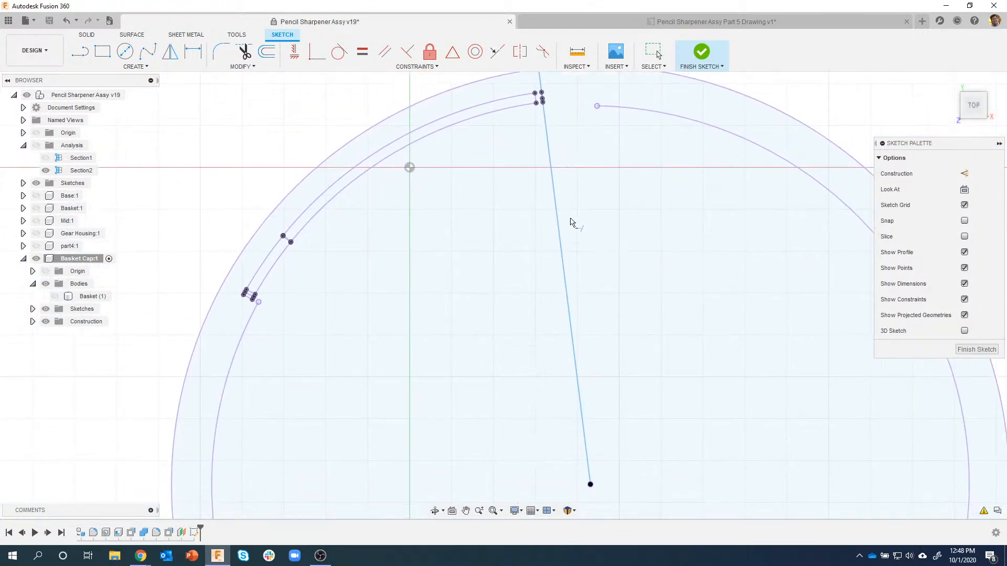
scroll(572, 221, "down", 1)
middle_click_drag(582, 220, 555, 187)
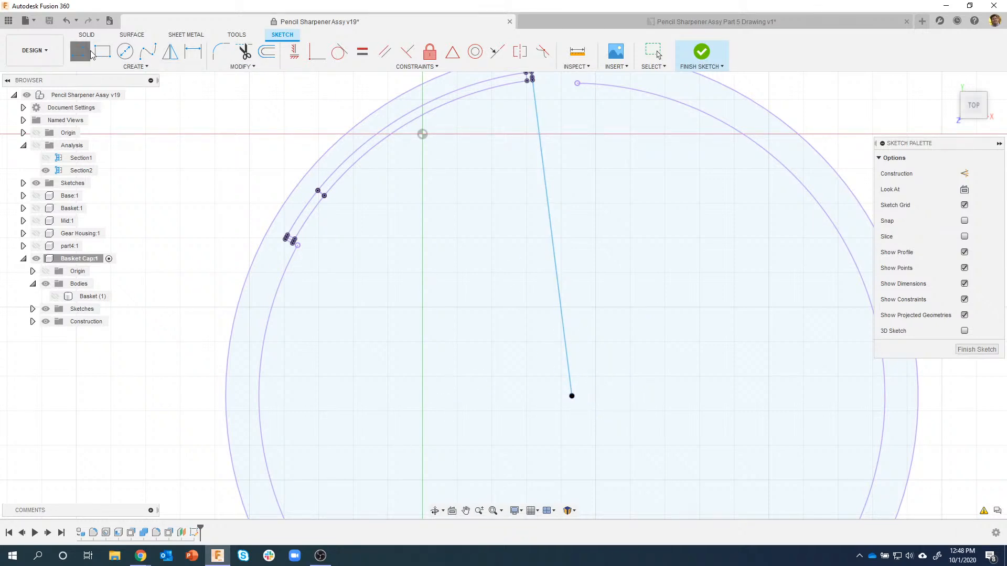
left_click(572, 397)
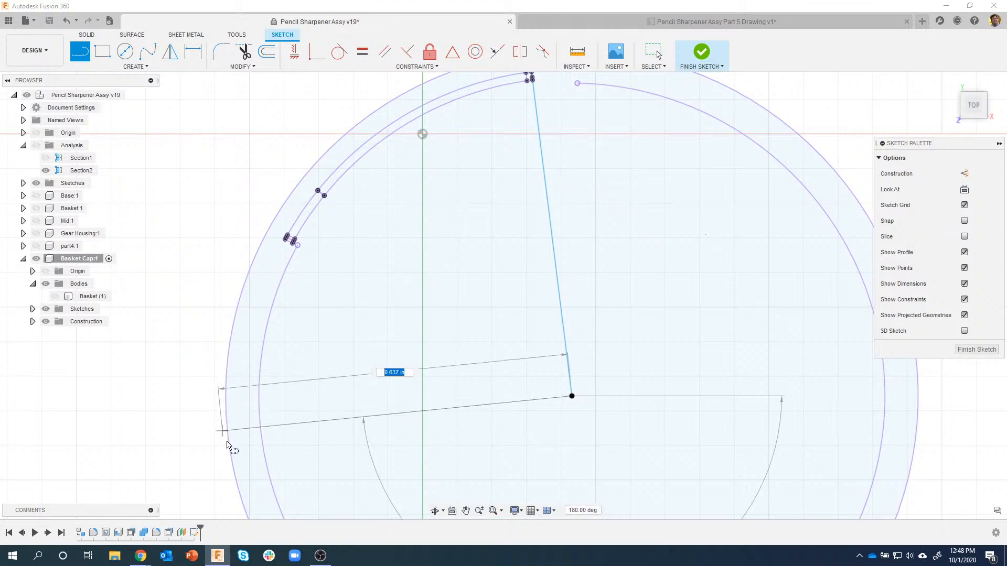
left_click(234, 474)
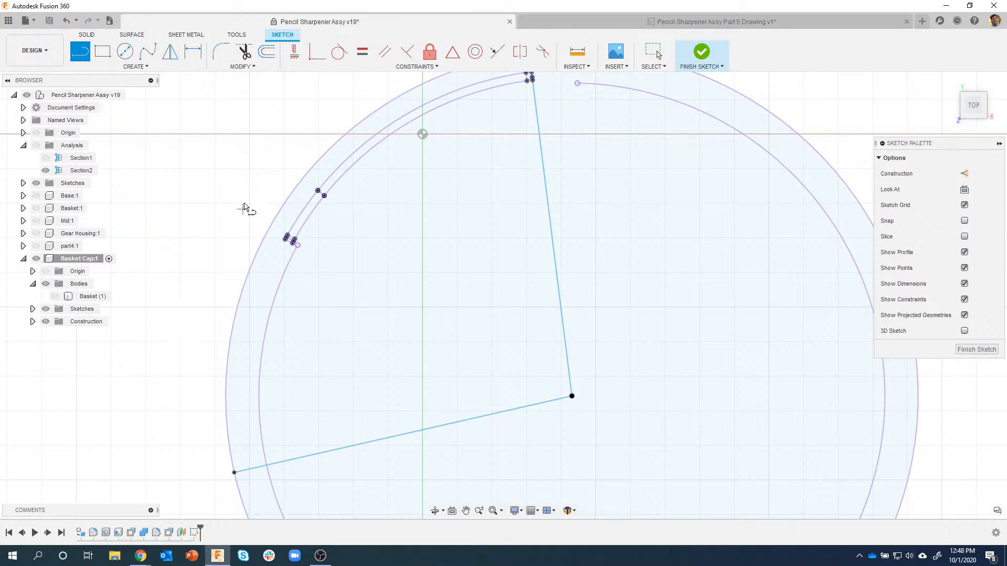
Step: Constrain the new radial line perpendicular to the first radial line
left_click(409, 52)
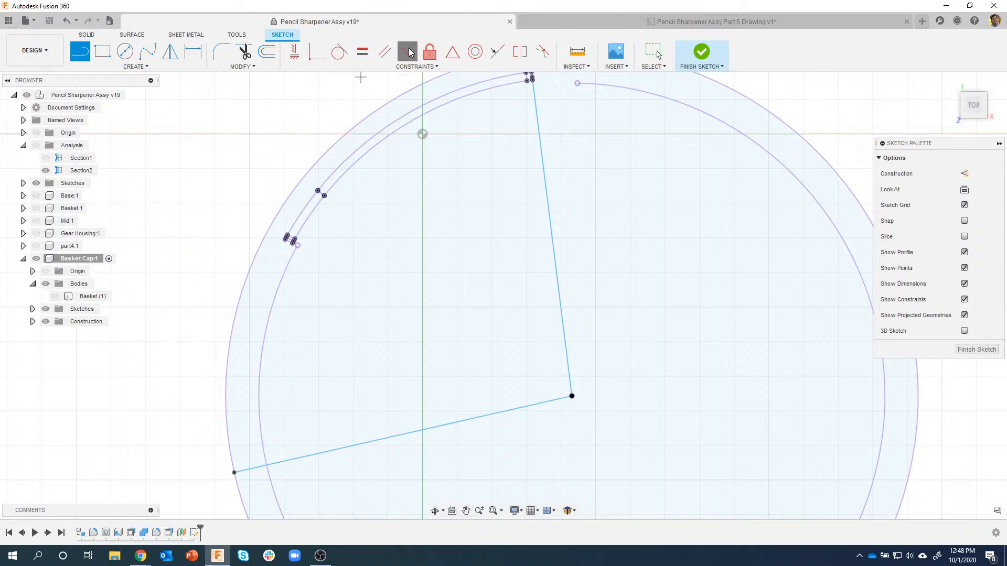
left_click(567, 365)
left_click(546, 403)
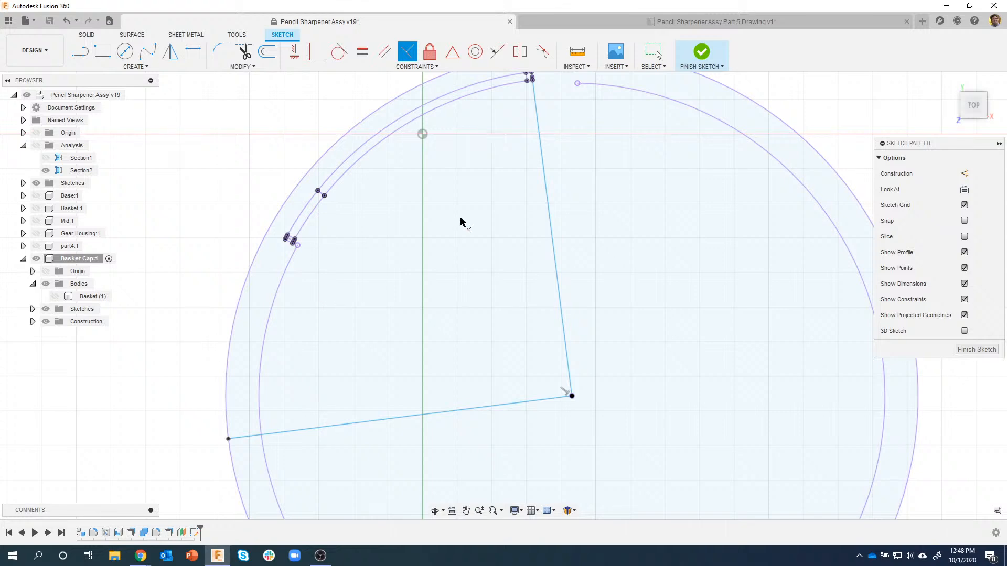
mouse_move(472, 224)
middle_mouse_down()
mouse_move(474, 278)
mouse_move(475, 252)
middle_mouse_up()
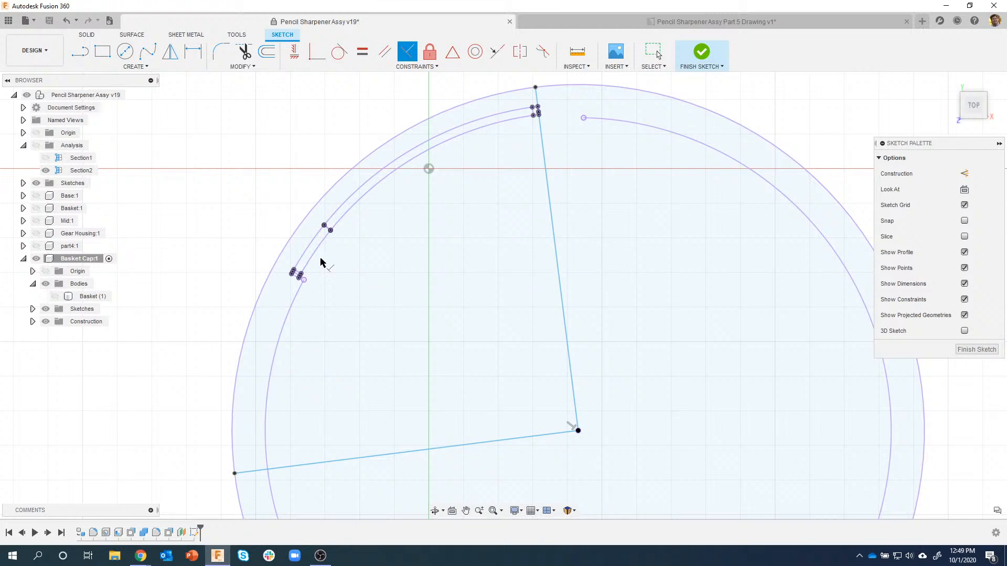
key("Escape")
Step: Convert all the sketch curves and lines to construction geometry
scroll(190, 325, "down", 3)
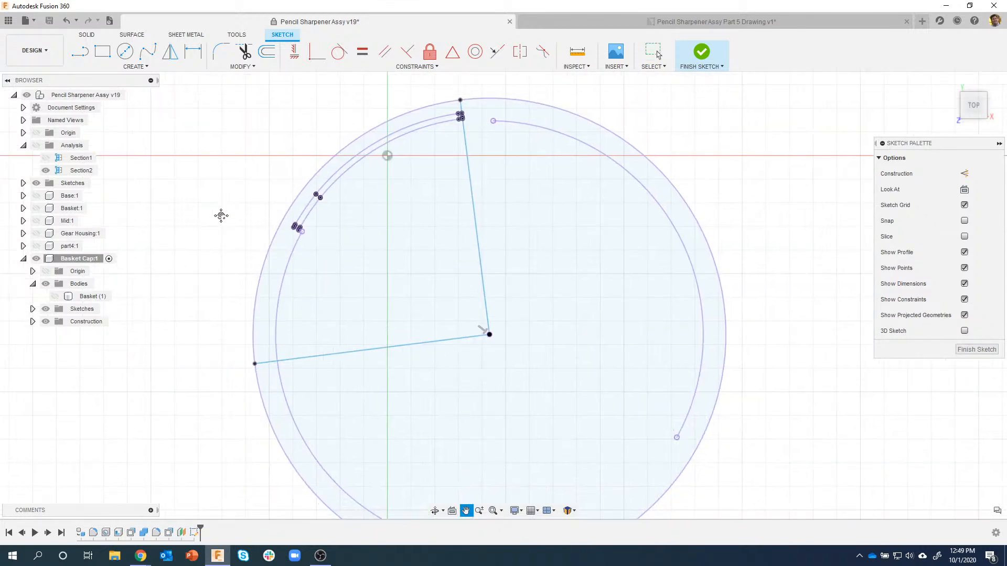
scroll(240, 204, "down", 2)
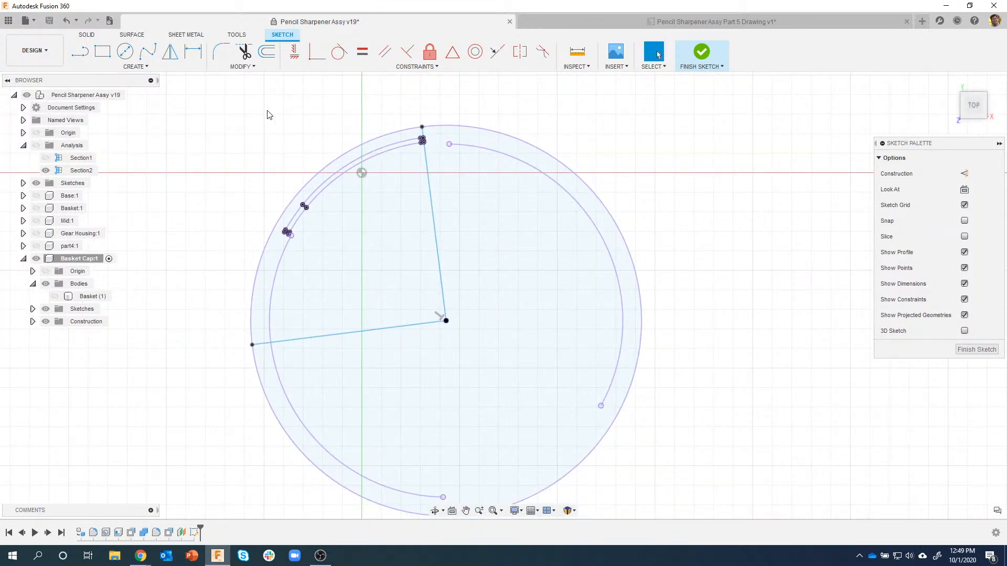
mouse_move(205, 92)
left_mouse_down()
mouse_move(733, 517)
mouse_move(706, 483)
mouse_move(717, 527)
mouse_move(732, 531)
left_mouse_up()
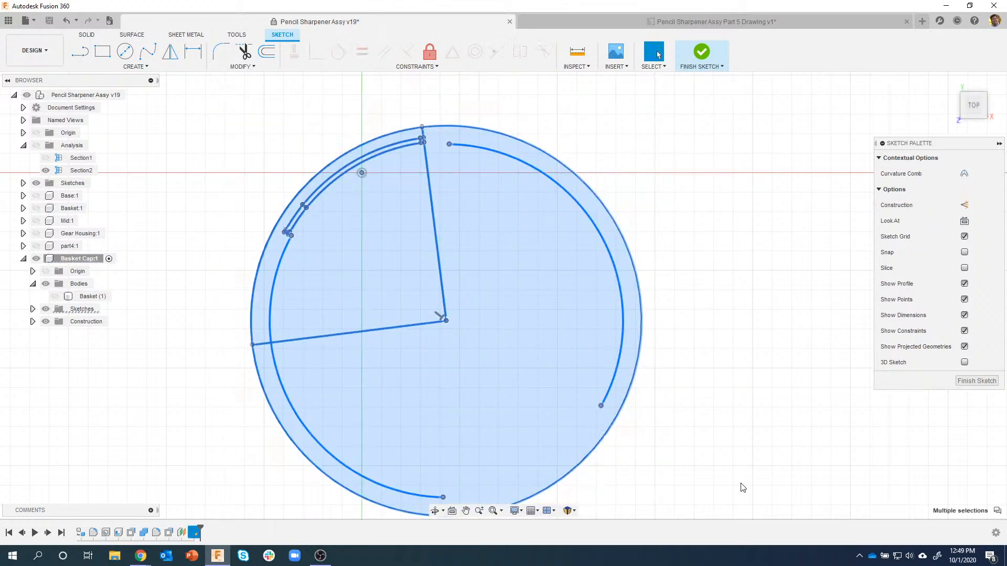
left_click(964, 205)
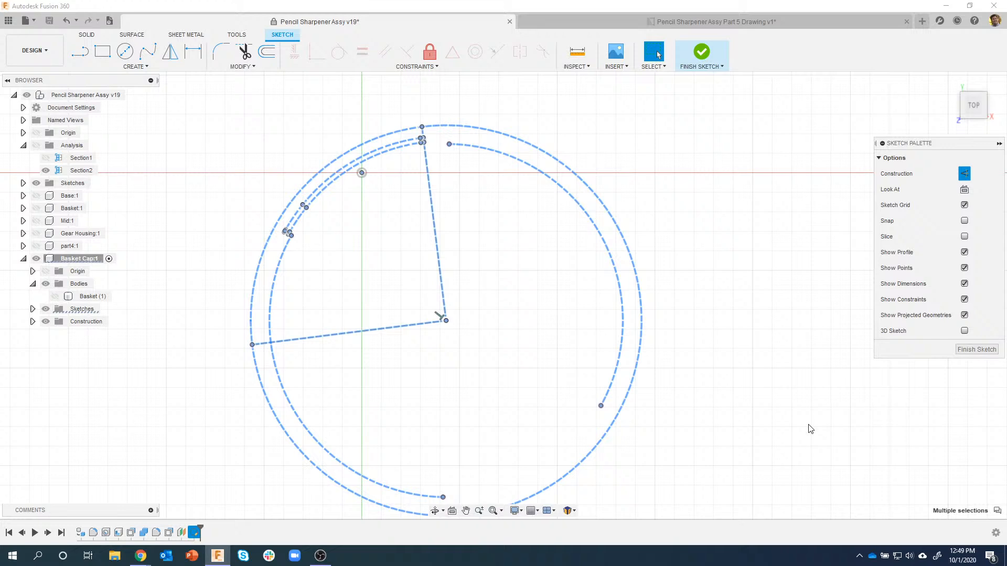
Step: Change the two perpendicular radial lines back to normal sketch lines
left_click(435, 238)
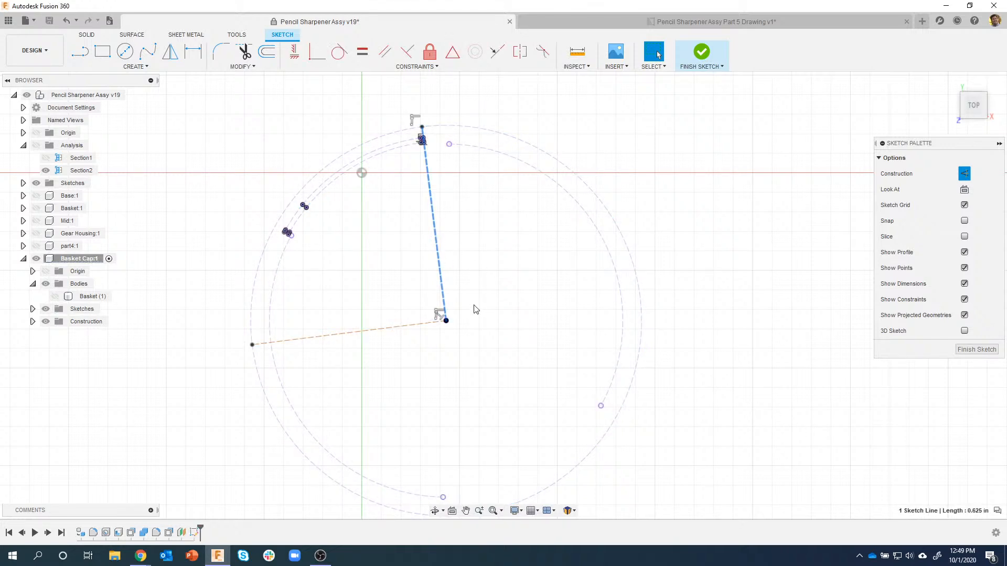
left_click(967, 174)
left_click(370, 329)
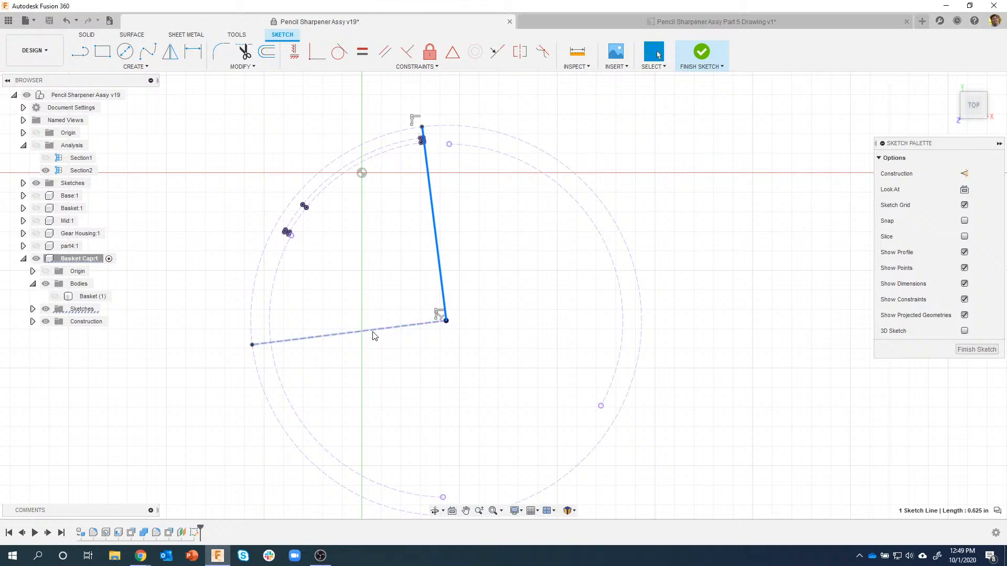
left_click(965, 174)
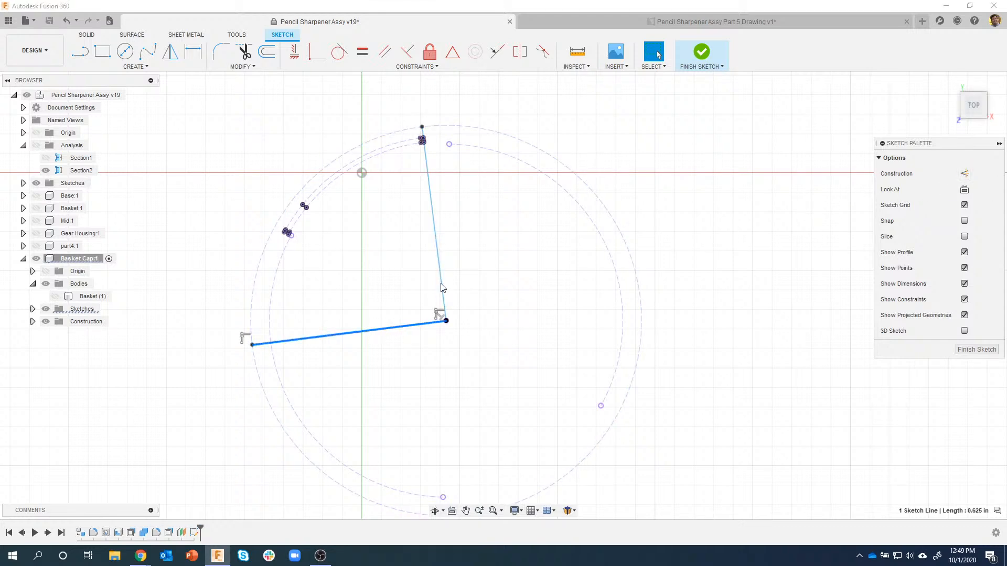
left_click(650, 170)
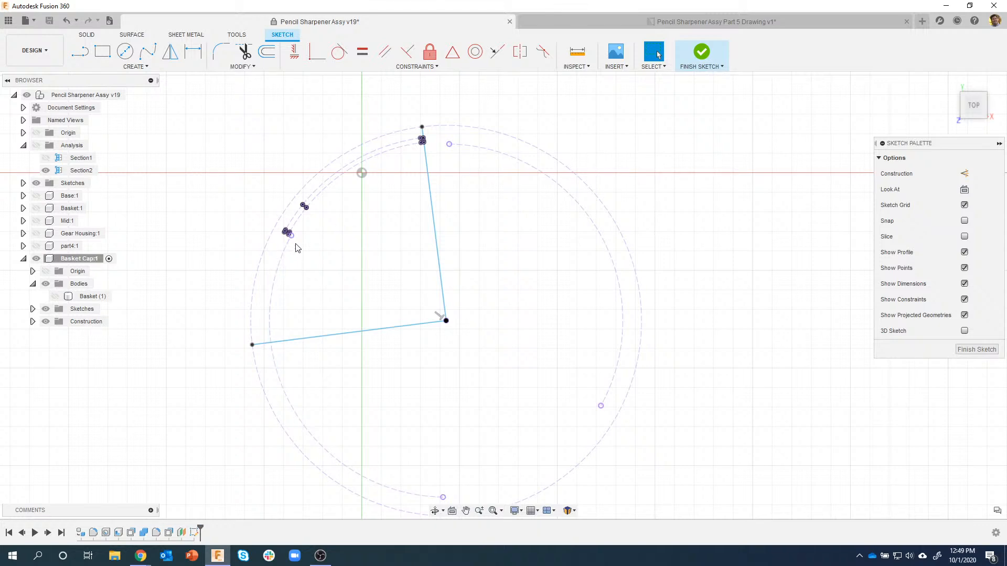
Step: Draw two circles about the common centre, one on the inner projected arc and one through the lower radial line's outer endpoint
left_click(124, 51)
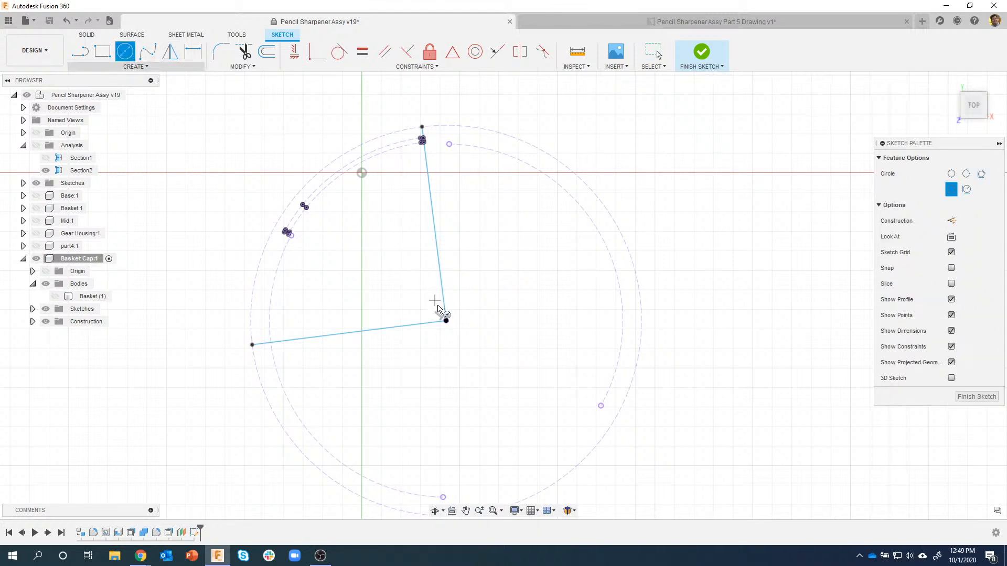
left_click(445, 321)
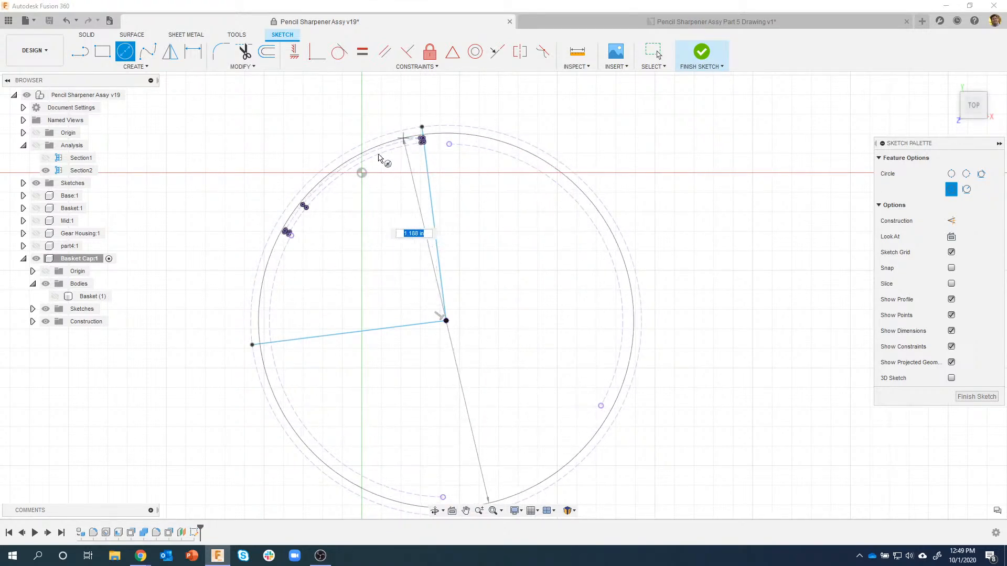
left_click(276, 286)
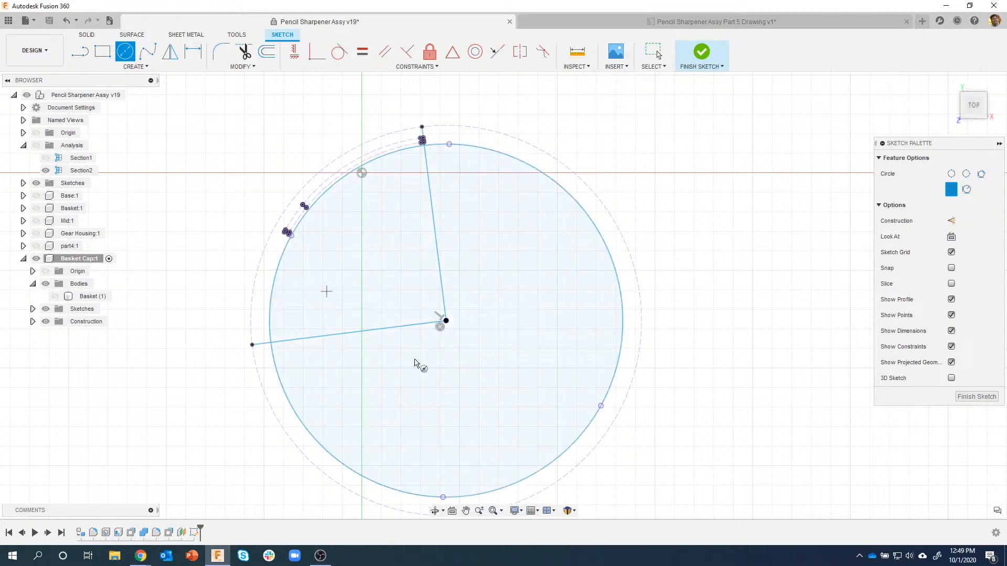
left_click(445, 320)
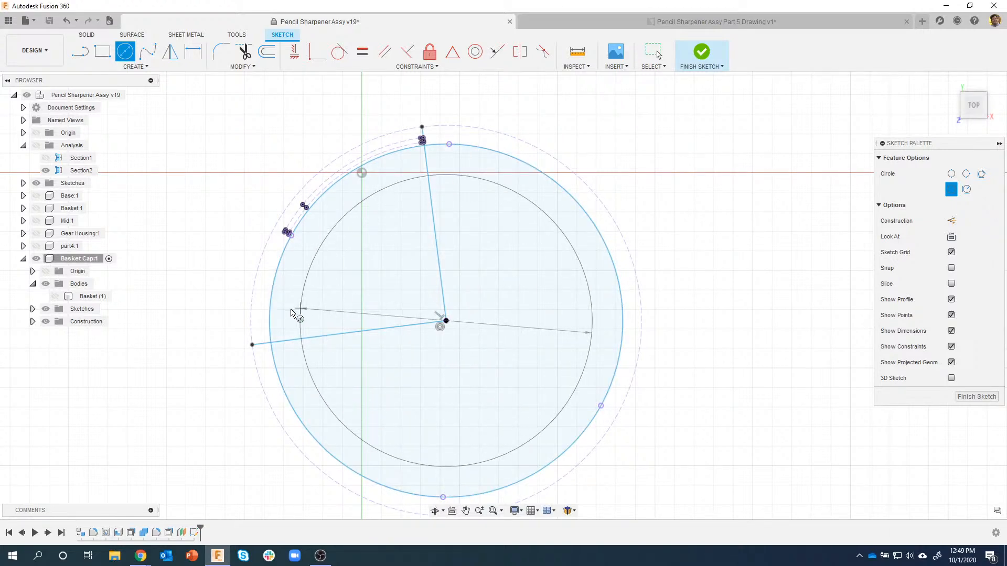
left_click(252, 345)
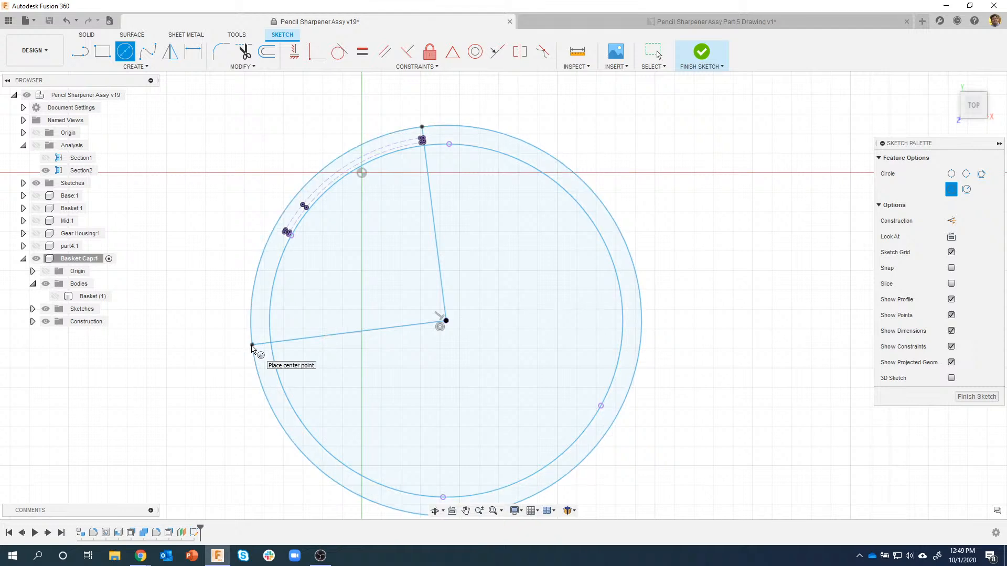
key("Escape")
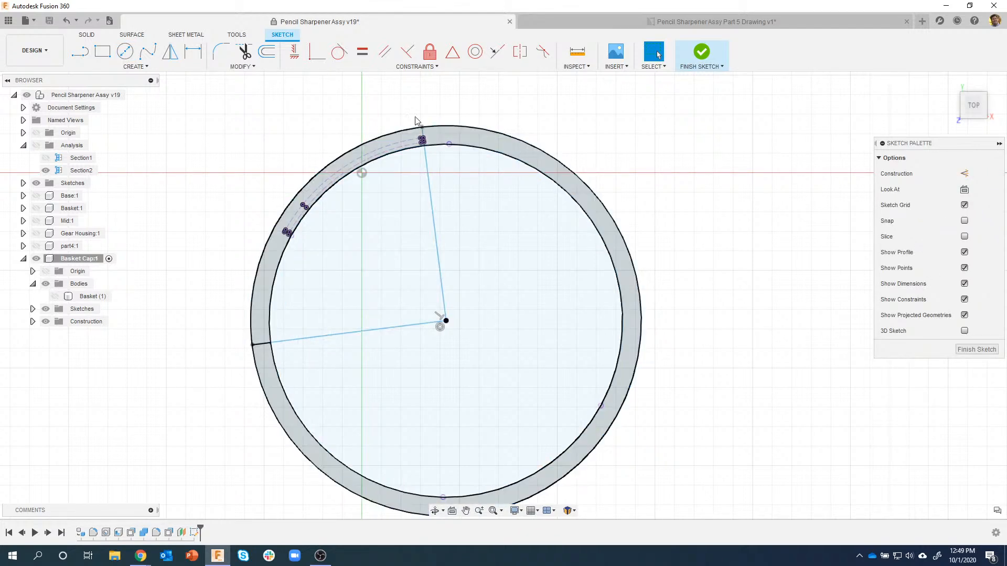
Step: Inspect how the upper radial line crosses the two circles beside the projected slot end
scroll(454, 173, "up", 5)
scroll(456, 236, "down", 3)
scroll(411, 228, "up", 6)
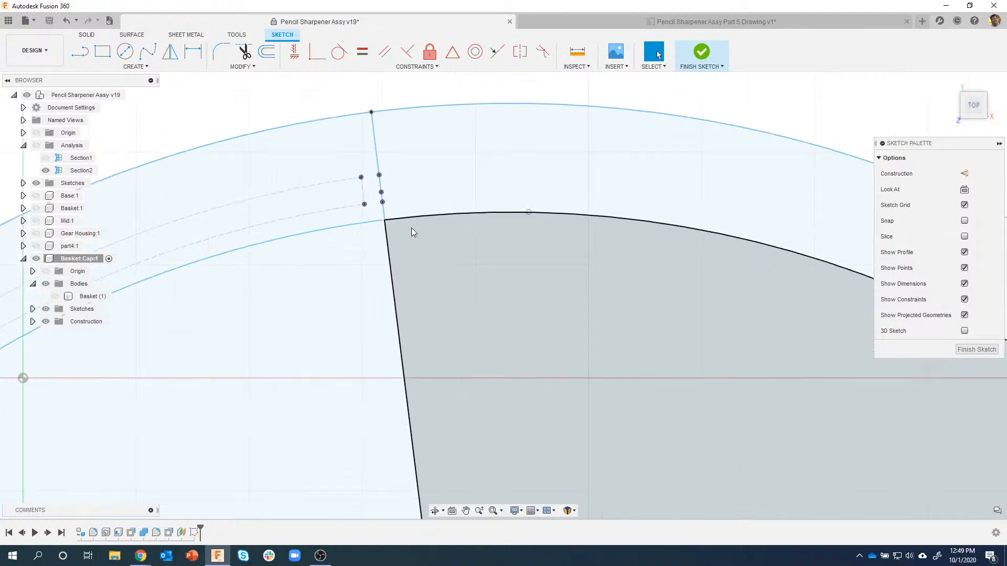
scroll(374, 210, "down", 6)
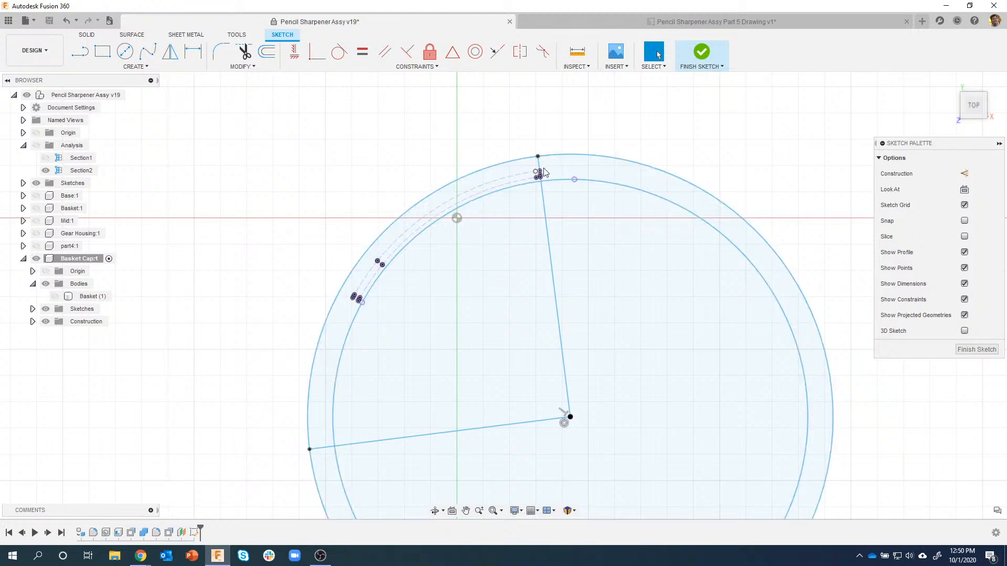
left_click(546, 220)
left_click(575, 253)
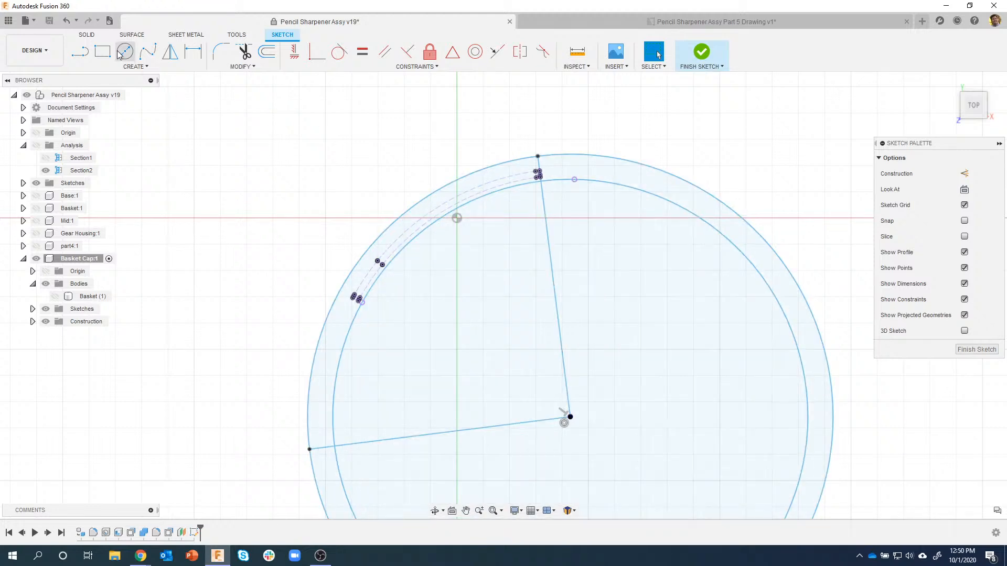
left_click(84, 52)
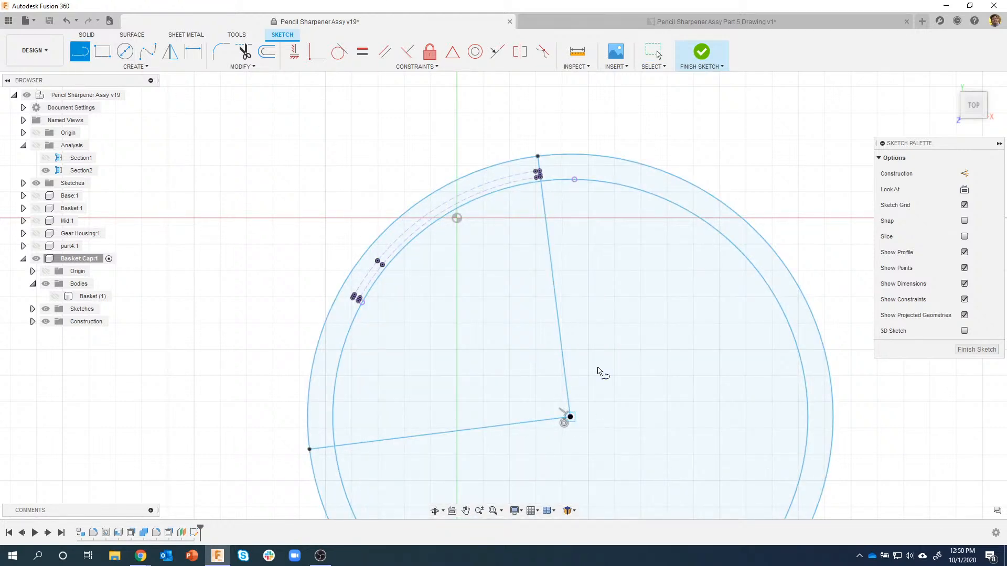
left_click(538, 157)
key("Escape")
Step: Select the ring profile and examine from several angles whether the upper radial line divides it
left_click(438, 197)
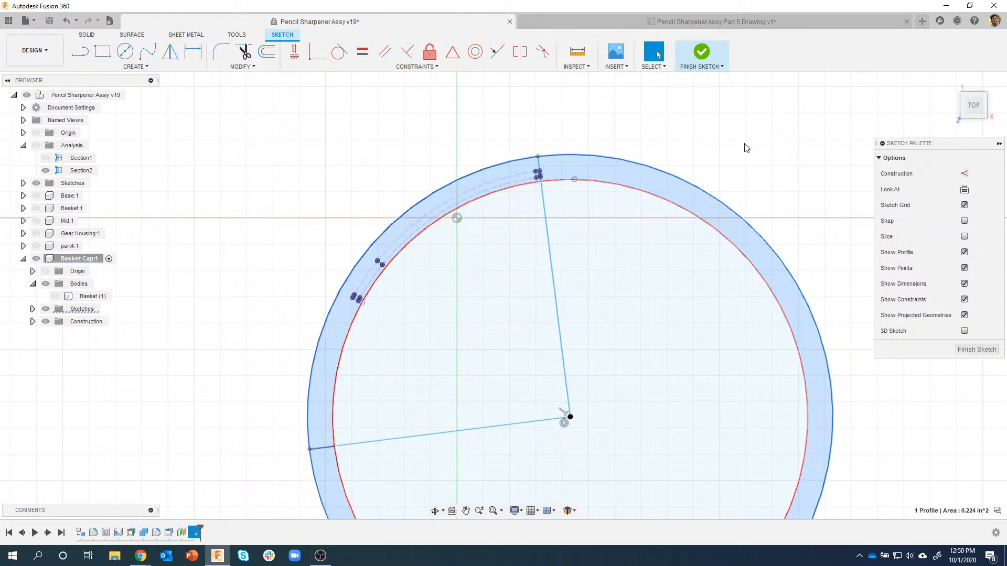
middle_click_drag(751, 135, 557, 224, "shift")
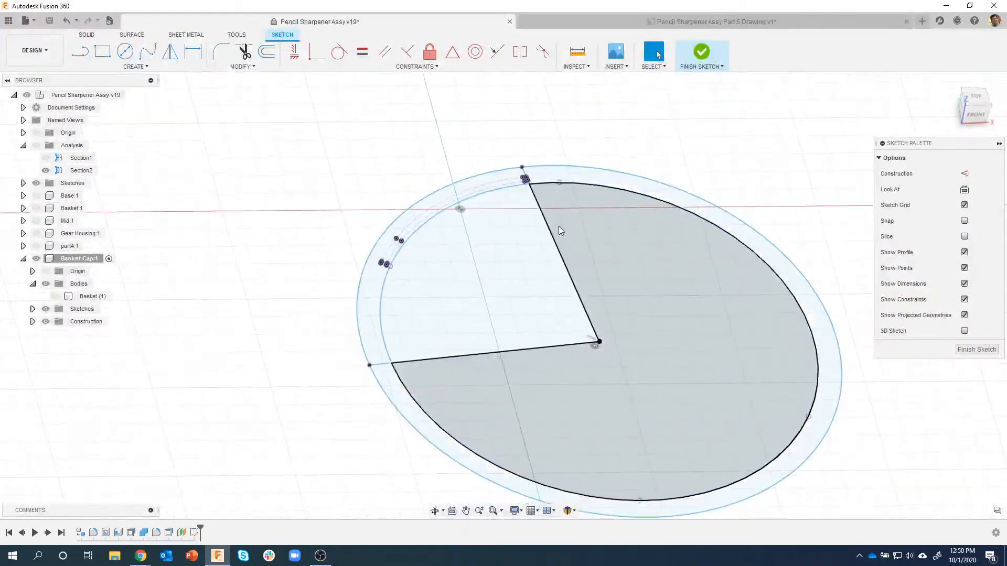
scroll(428, 269, "up", 3)
mouse_move(604, 421)
middle_mouse_down("shift")
mouse_move(498, 287)
mouse_move(516, 242)
middle_mouse_up("shift")
scroll(590, 203, "up", 6)
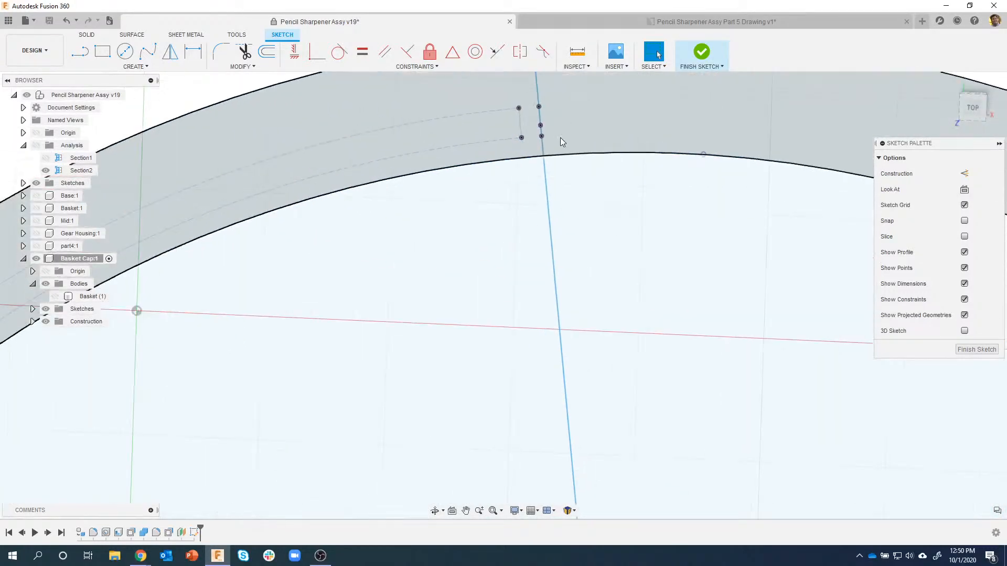
scroll(549, 188, "down", 5)
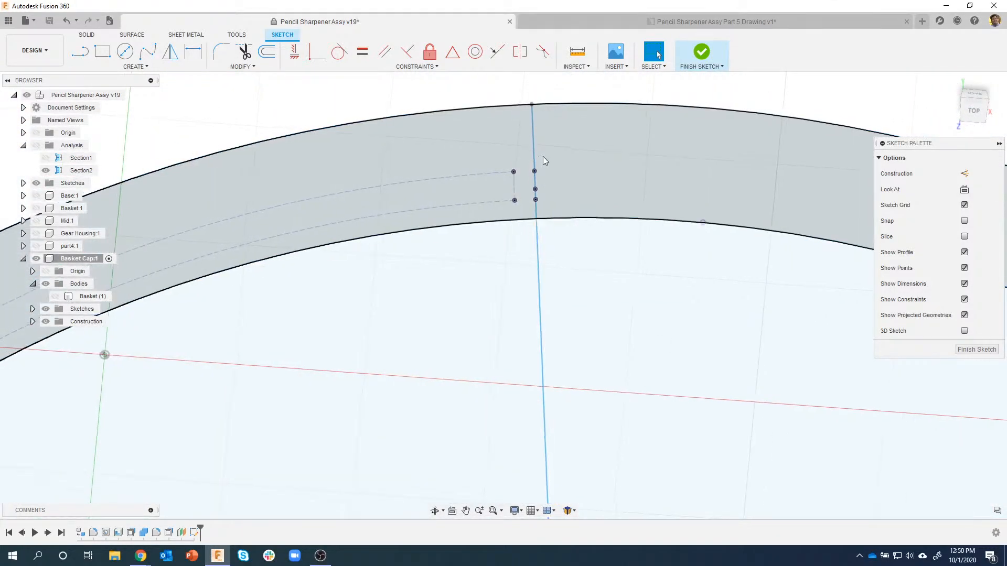
scroll(575, 257, "down", 4)
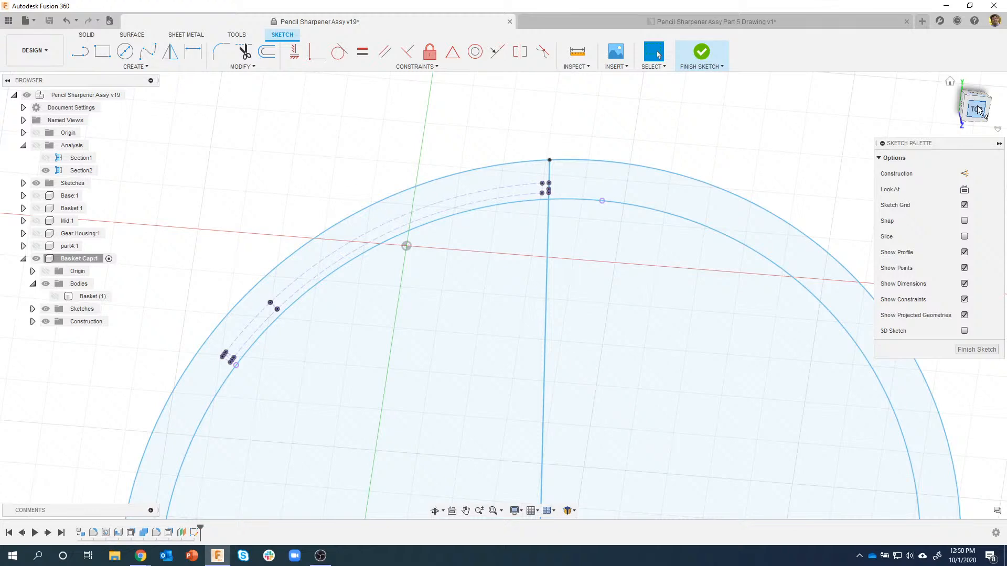
scroll(432, 436, "down", 5)
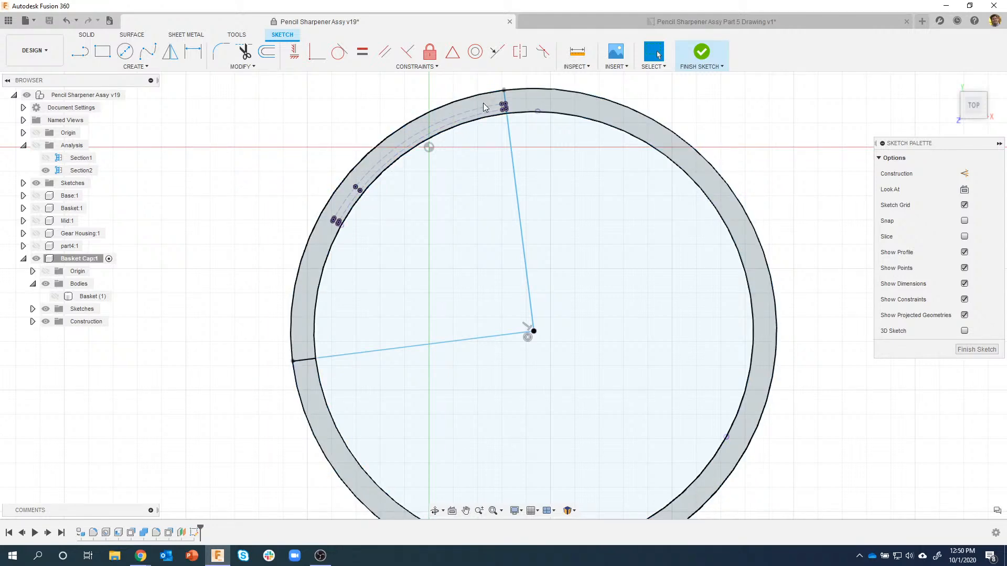
Step: Draw a line over the lower radial line, from the circles' centre to its outer endpoint
left_click(76, 60)
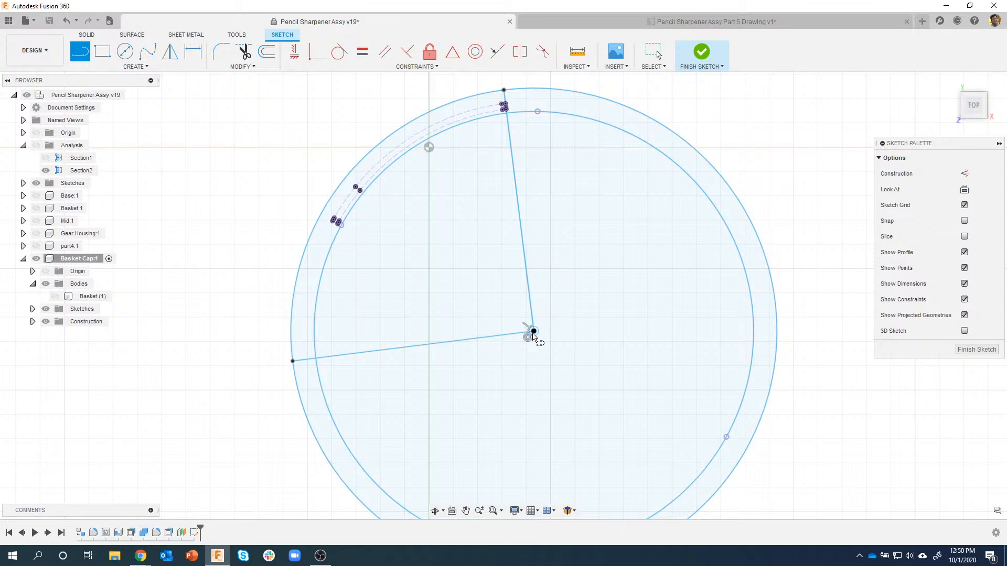
left_click(533, 332)
left_click(293, 361)
key("Escape")
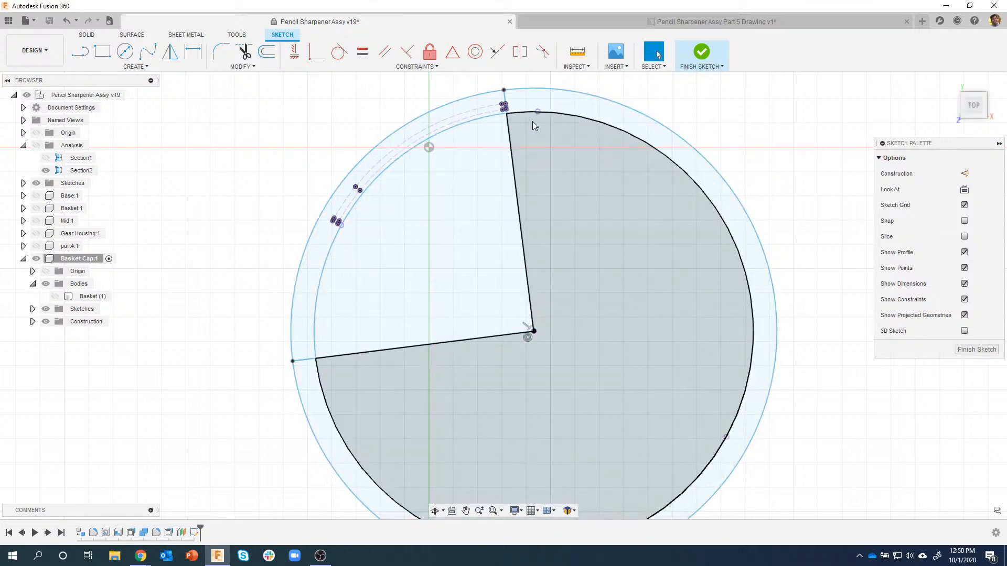
middle_click_drag(494, 119, 477, 249)
scroll(512, 137, "up", 3)
scroll(512, 267, "up", 2)
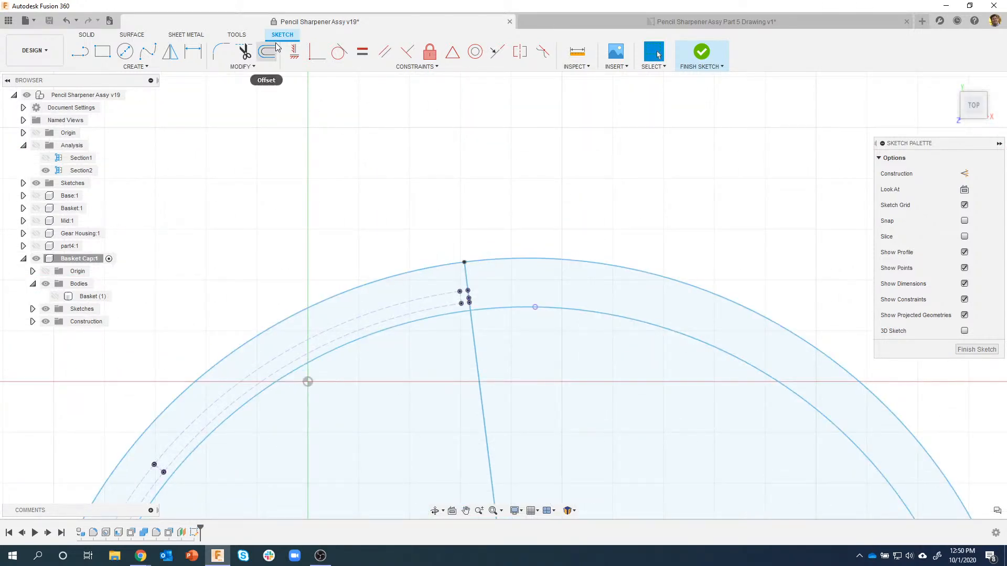
Step: Try extending the upper and lower radial lines to the outer circle, and undo the extension
left_click(242, 66)
left_click(229, 101)
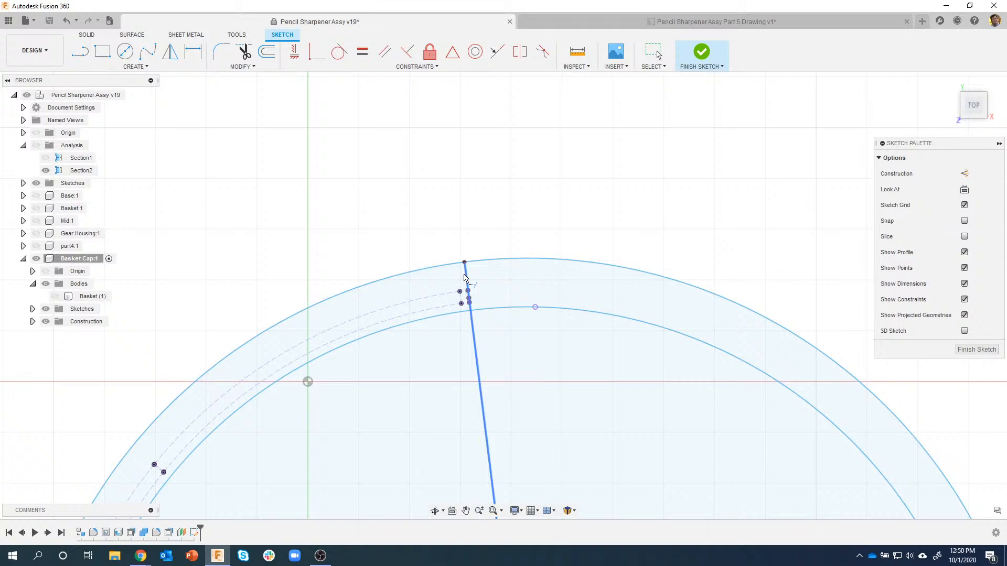
left_click(464, 278)
middle_click_drag(404, 429, 600, 207)
middle_click_drag(468, 333, 560, 80)
scroll(284, 390, "up", 2)
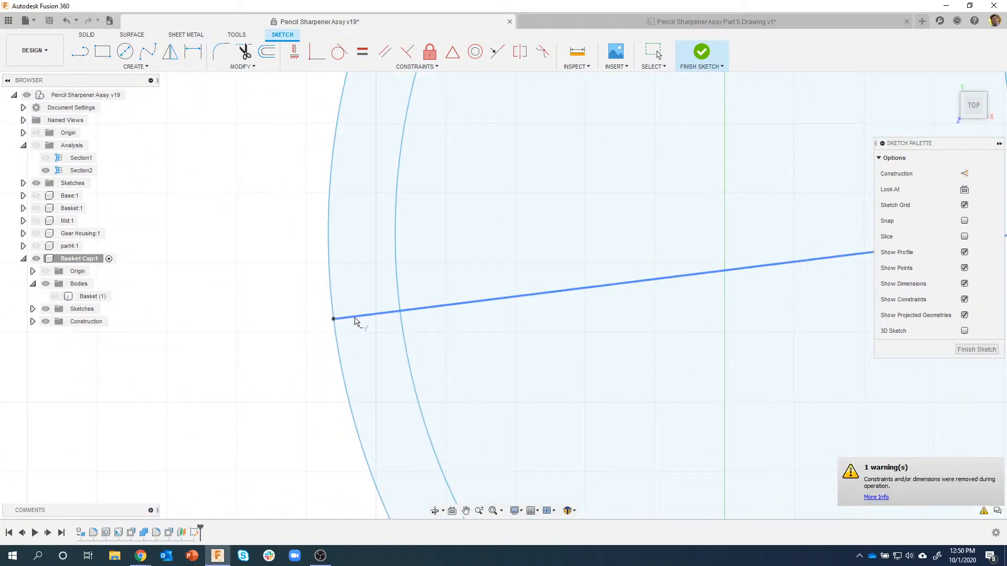
scroll(355, 376, "down", 5)
scroll(355, 375, "down", 2)
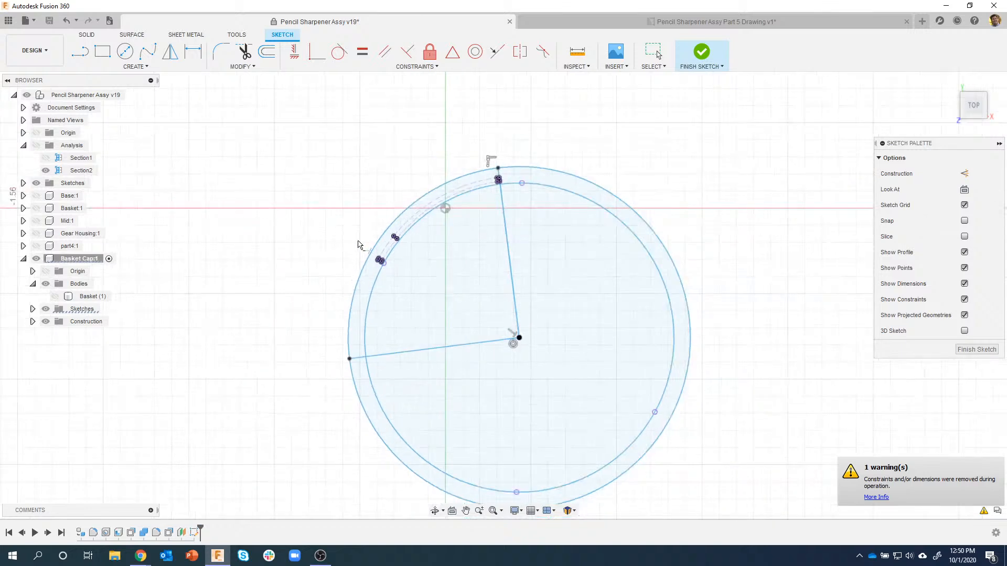
key("Escape")
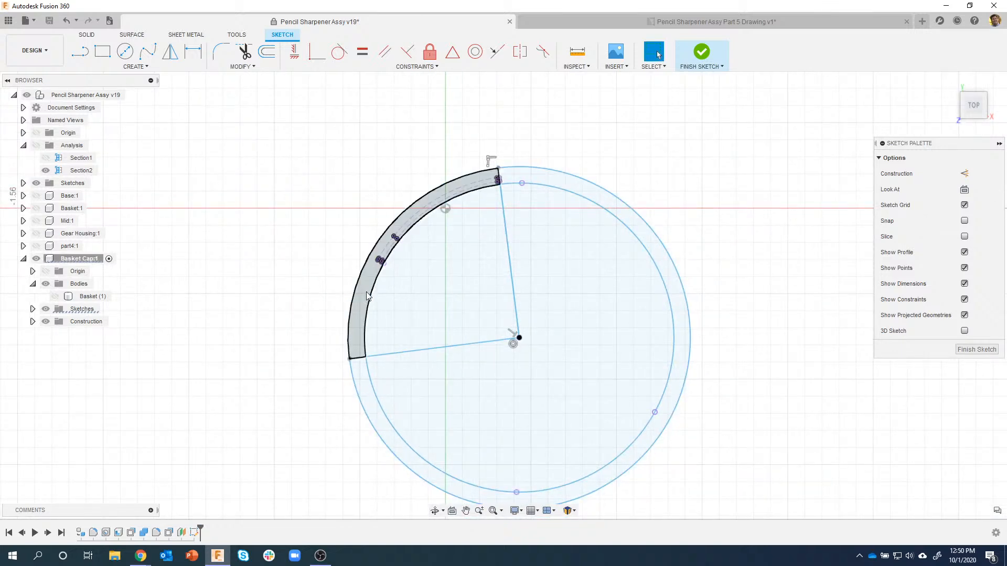
scroll(503, 171, "up", 5)
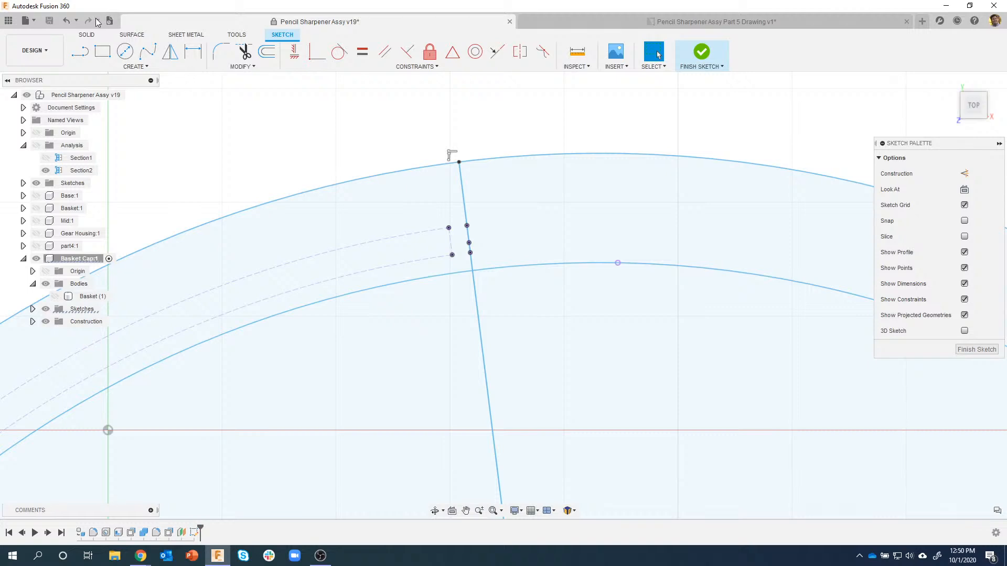
left_click(67, 22)
Step: Extend the upper and lower radial lines to the outer circle so they close off the ring segment between them
left_click(262, 68)
left_click(225, 99)
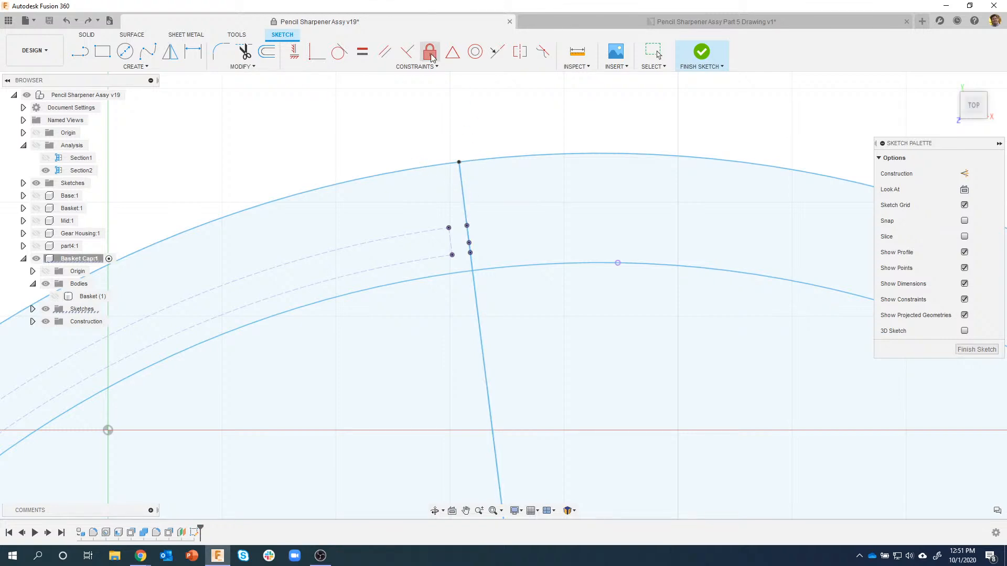
left_click(463, 191)
scroll(456, 280, "down", 5)
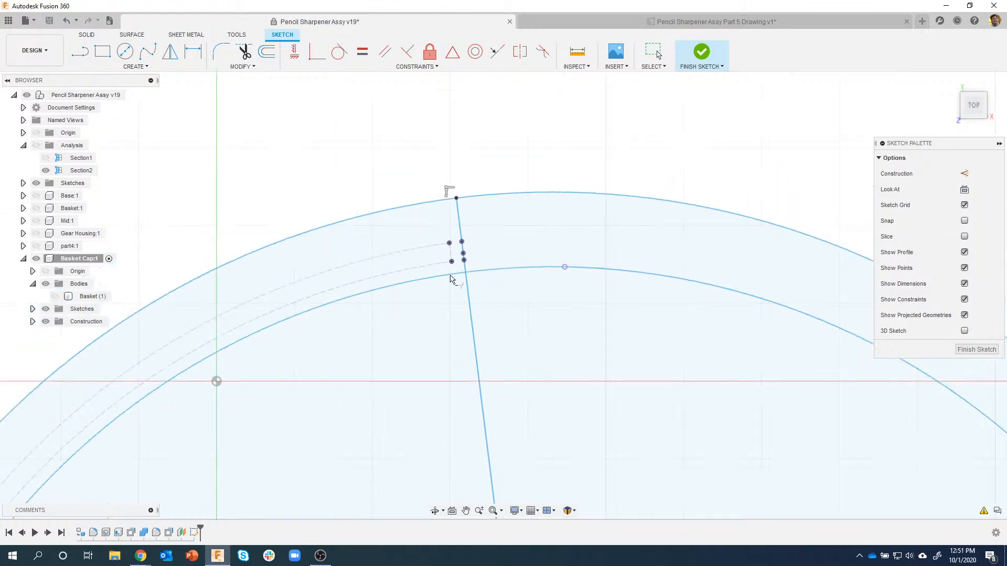
mouse_move(405, 436)
middle_mouse_down()
mouse_move(474, 186)
mouse_move(495, 155)
middle_mouse_up()
middle_click_drag(301, 381, 475, 250)
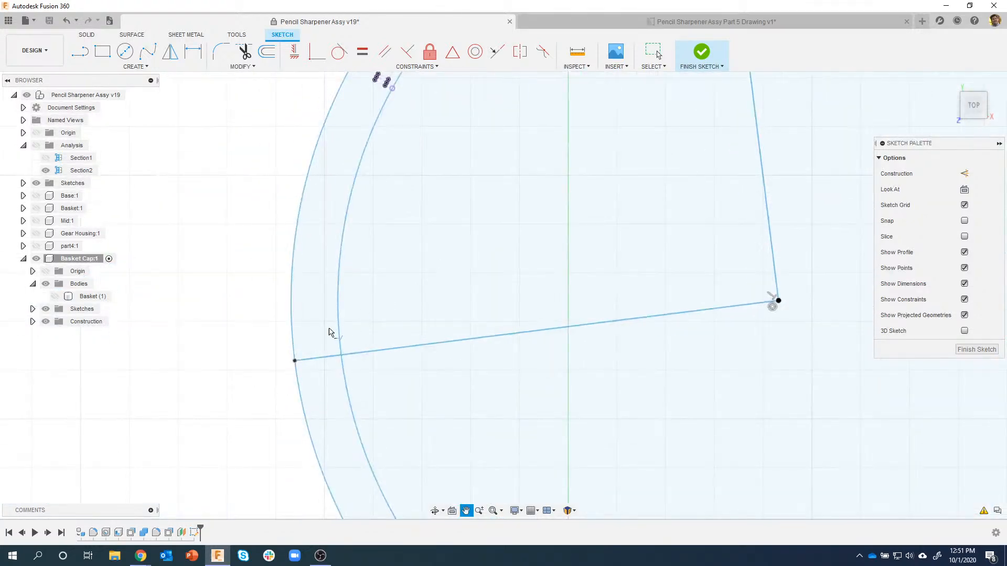
left_click(312, 359)
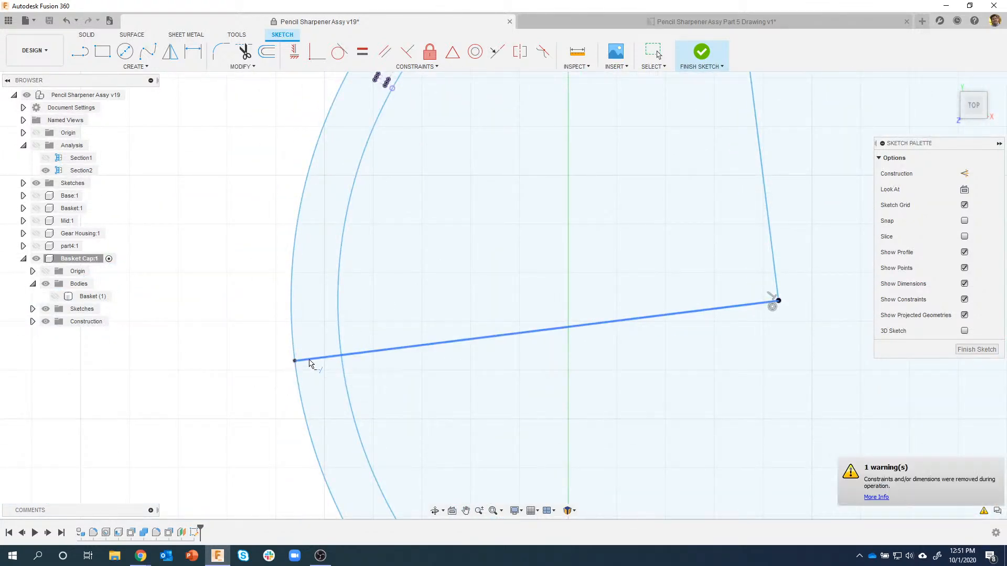
scroll(355, 286, "down", 3)
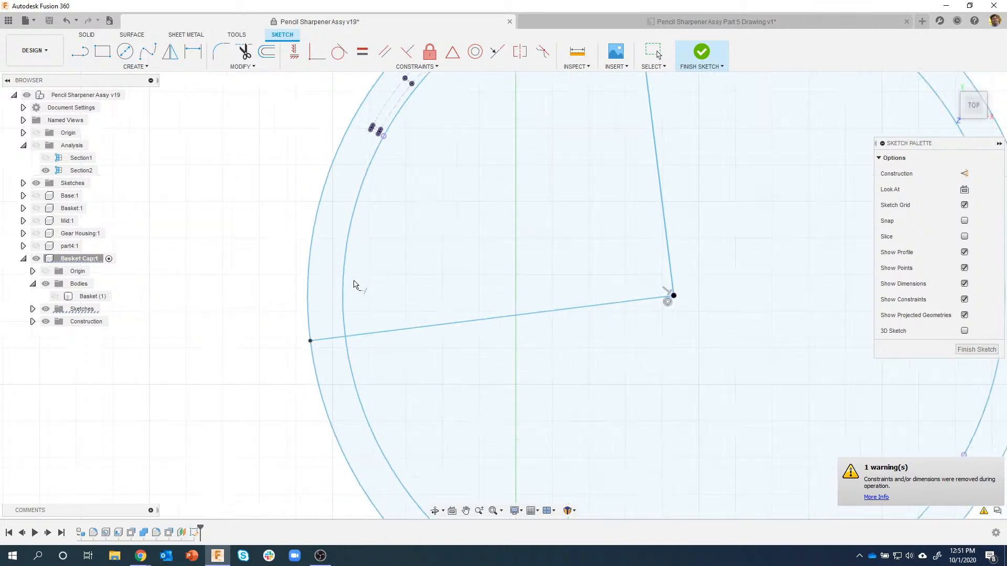
key("Escape")
middle_click_drag(285, 143, 211, 292)
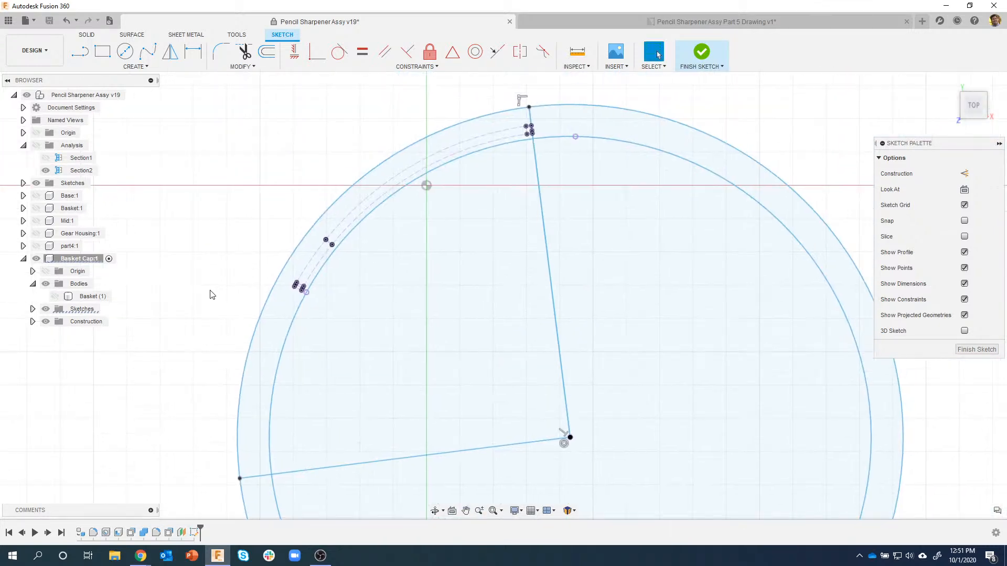
Step: Finish the sketch with the ring segment between the radial lines selected, and show the Basket (1) body
left_click(276, 314)
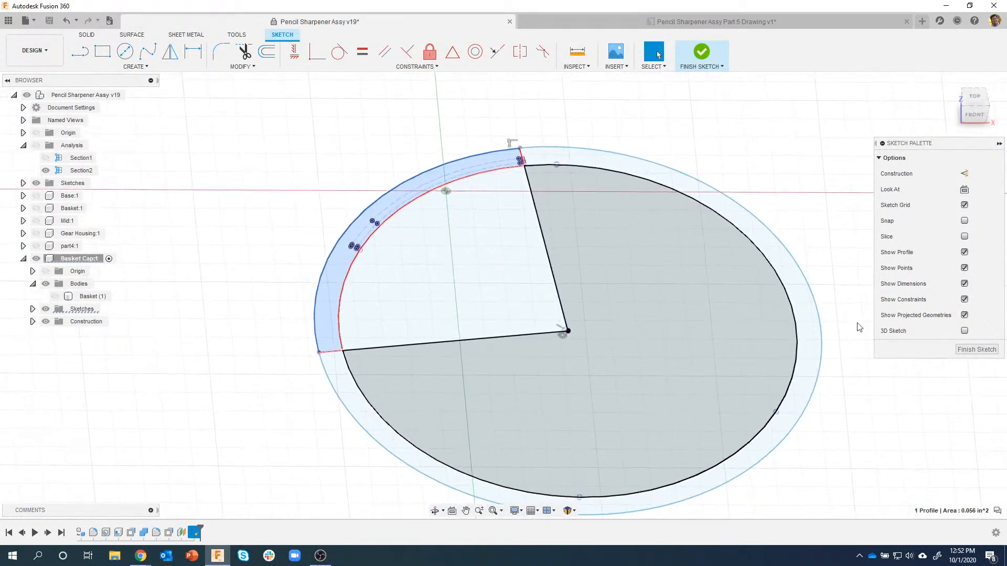
left_click(961, 351)
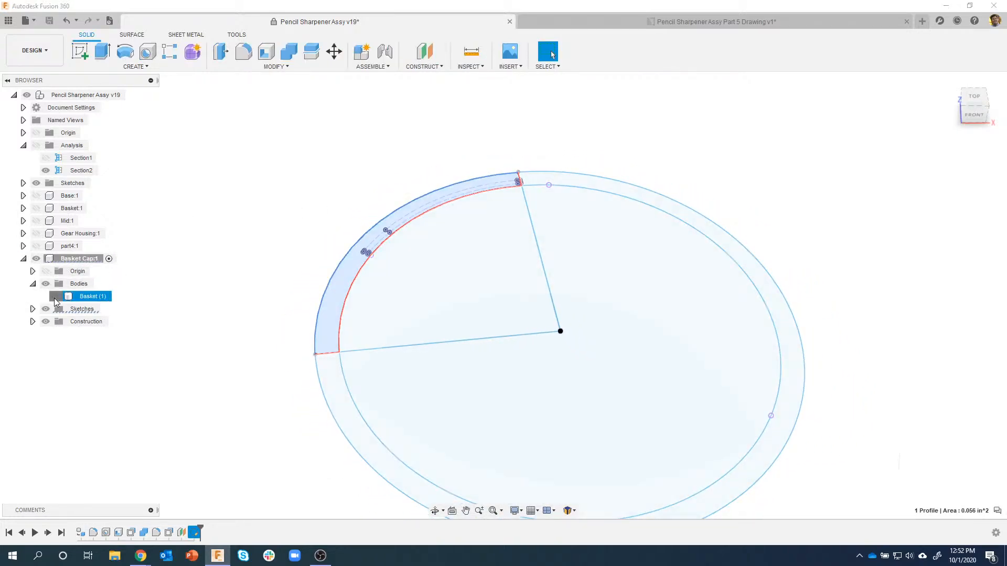
left_click(55, 296)
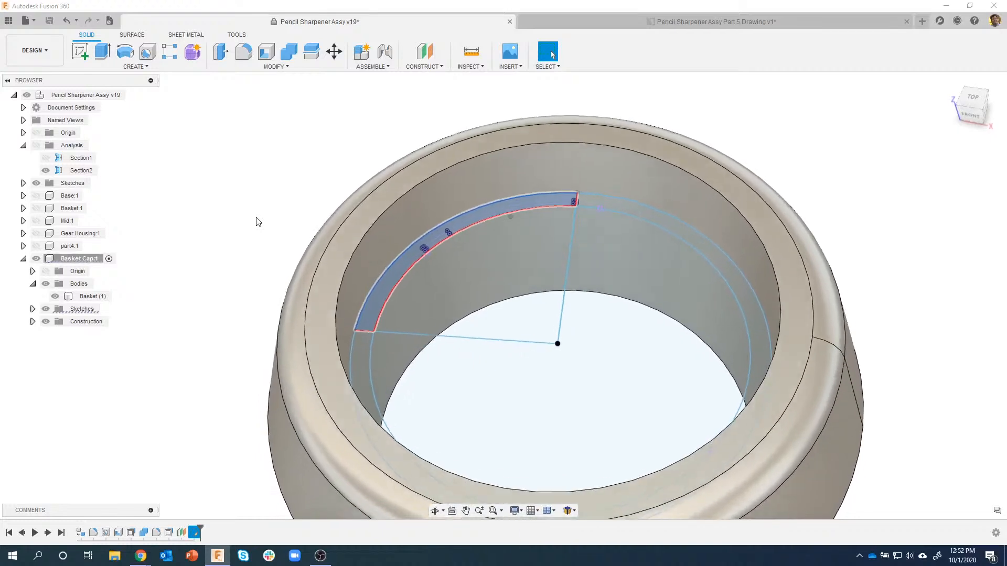
Step: Extrude the selected ring segment 0.05 in as a Join to form the locking tab inside the cap
right_click(403, 271)
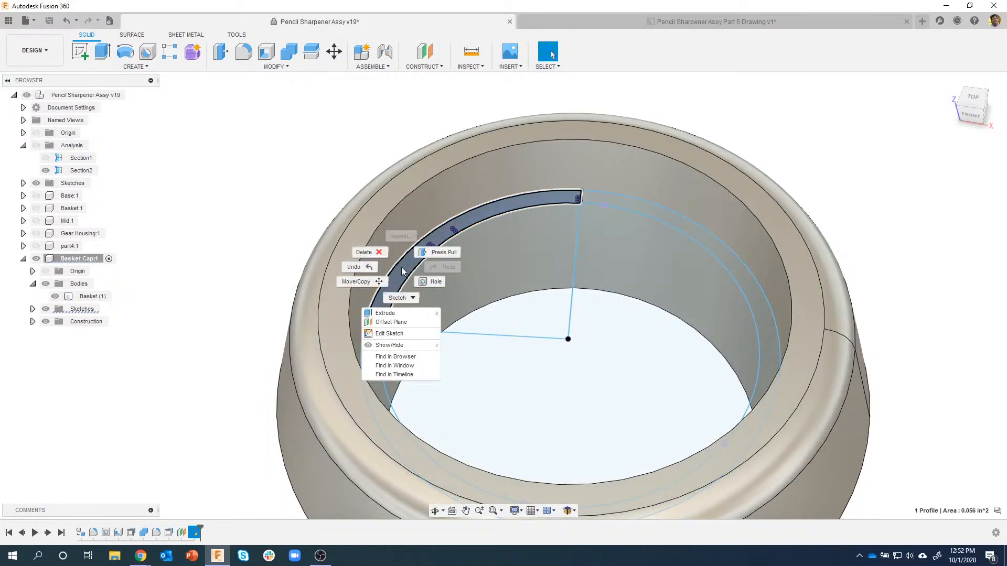
left_click(385, 313)
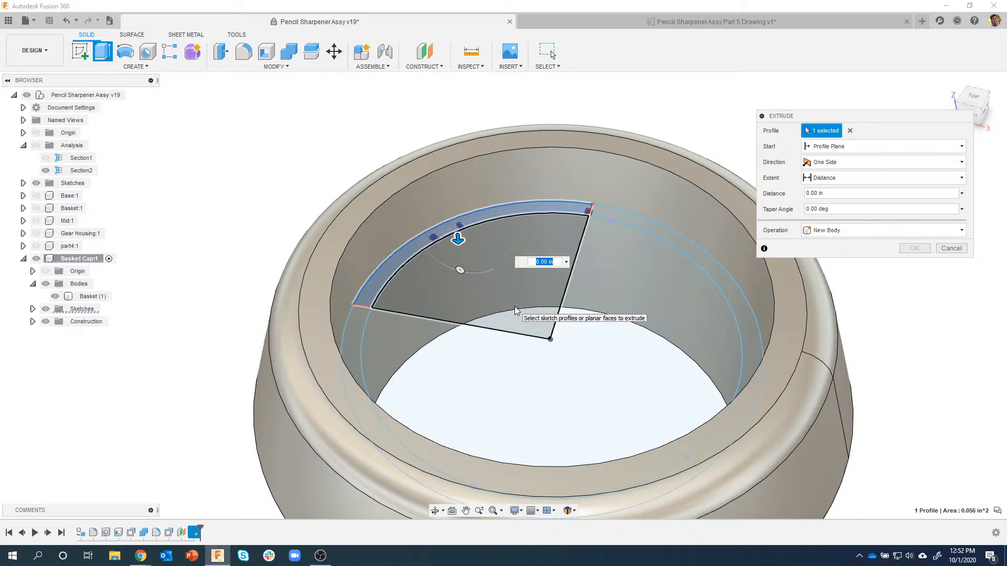
type(".05")
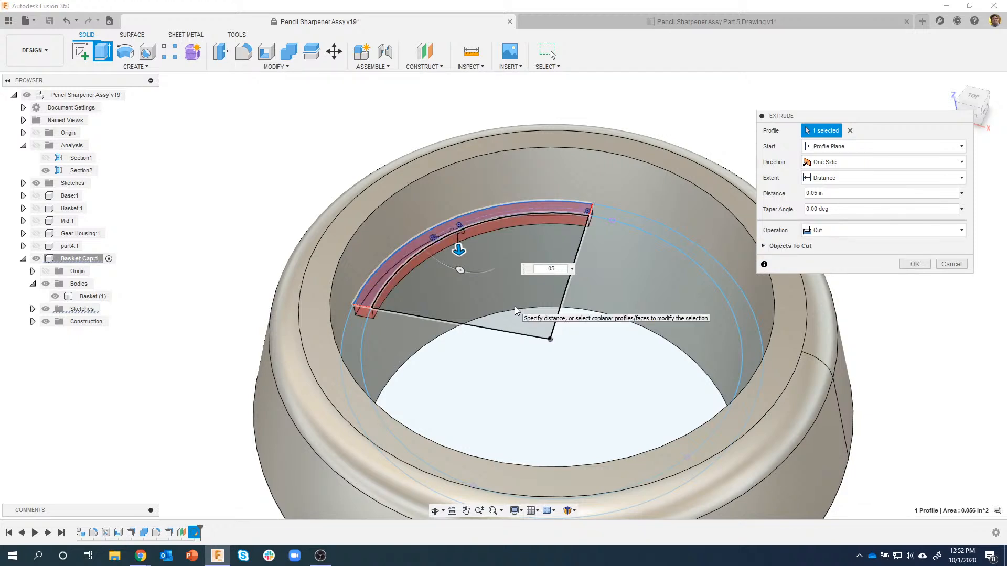
left_click(829, 229)
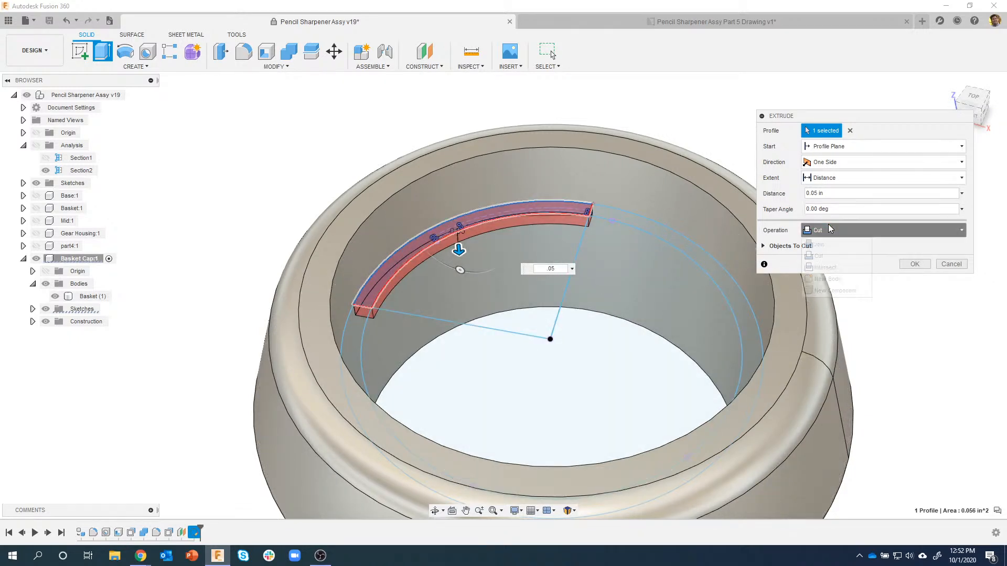
left_click(819, 244)
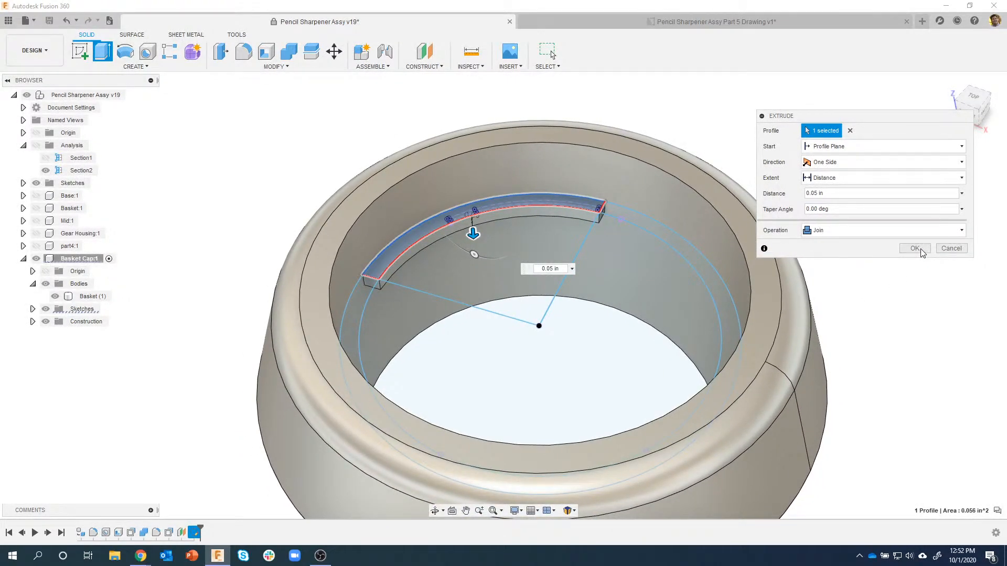
left_click(915, 249)
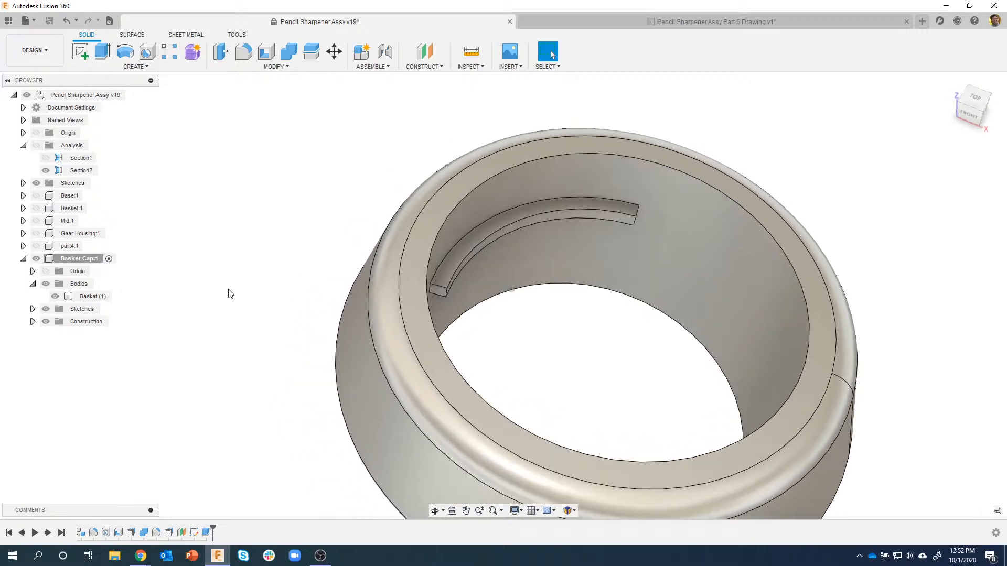
Step: Rename the Basket (1) body as Basket Cap
double_click(103, 298)
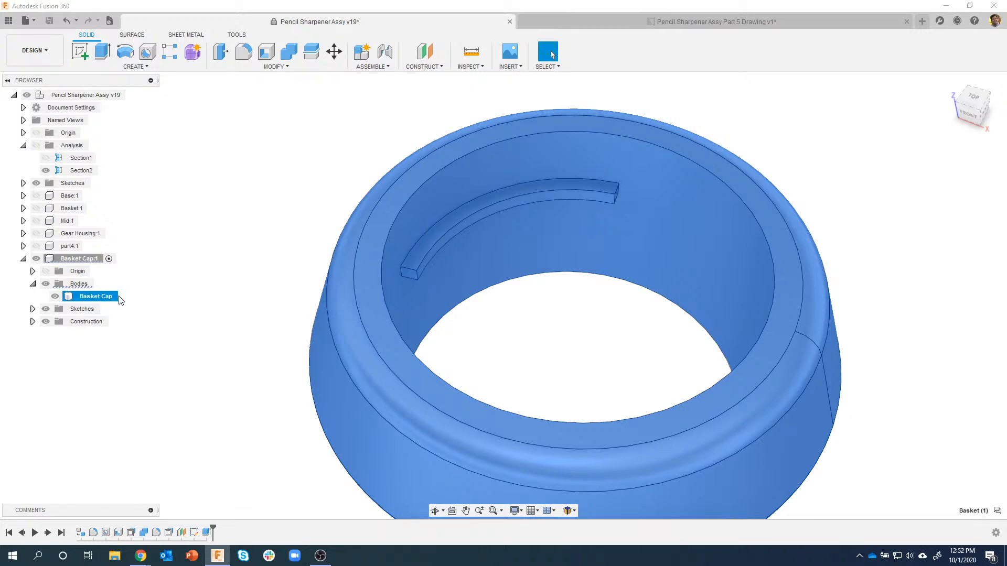
left_click(266, 411)
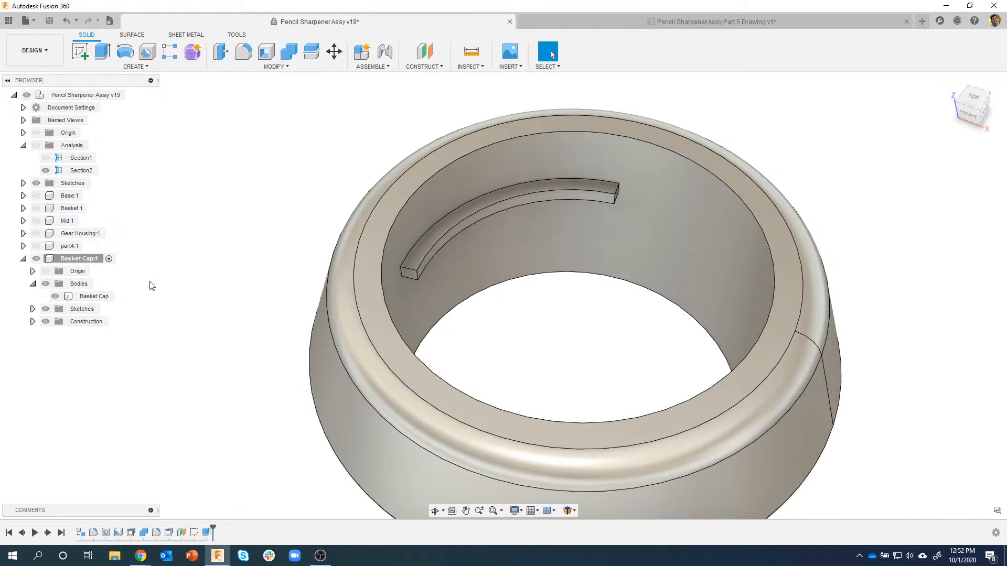
middle_click_drag(552, 176, 363, 178, "shift")
scroll(375, 321, "up", 5)
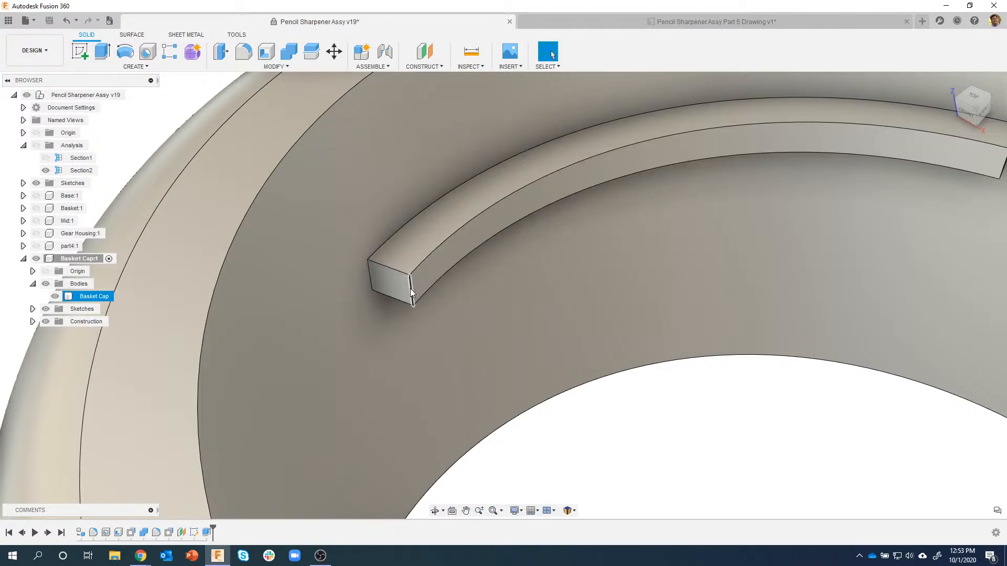
right_click(411, 293)
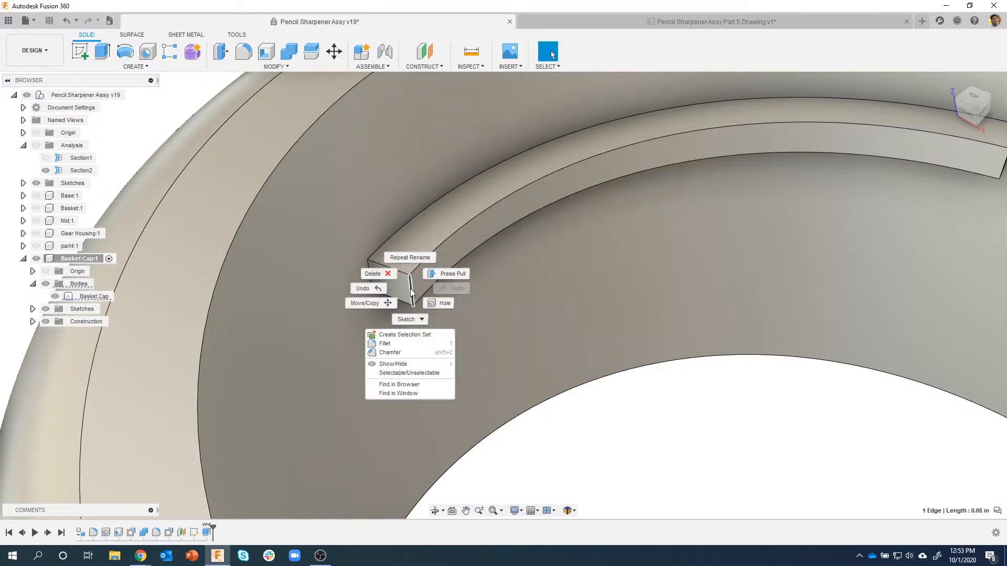
left_click(393, 344)
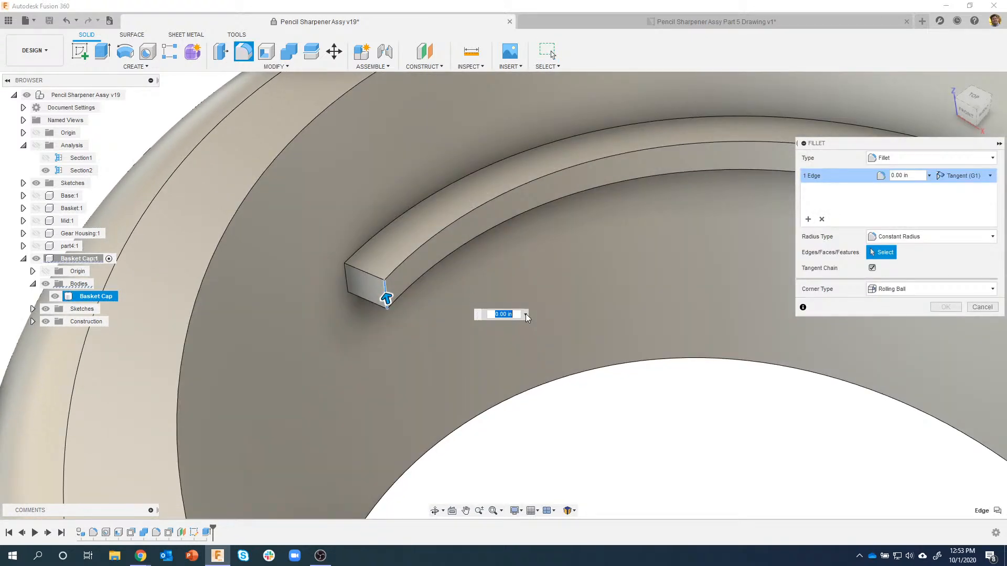
left_click(525, 314)
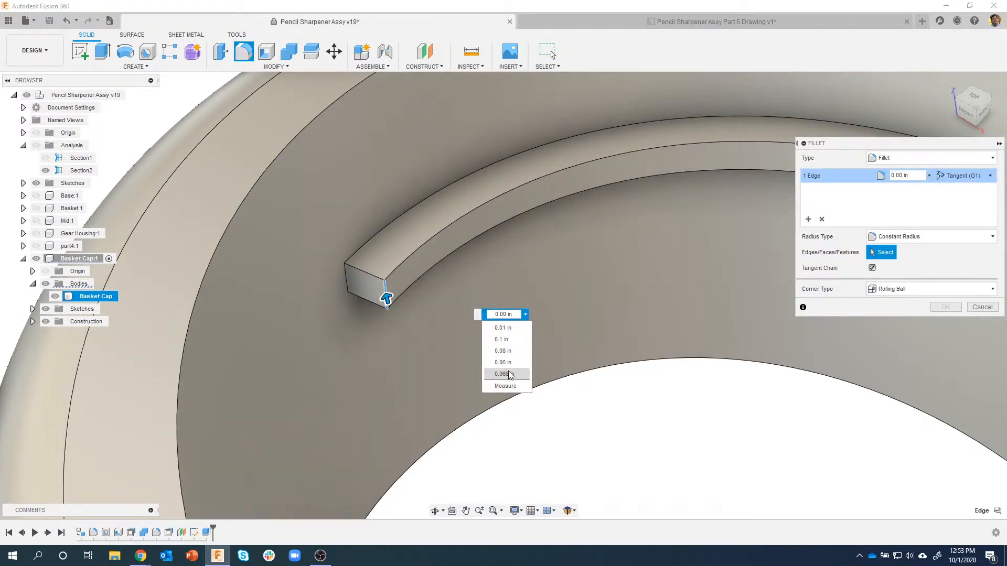
left_click(505, 387)
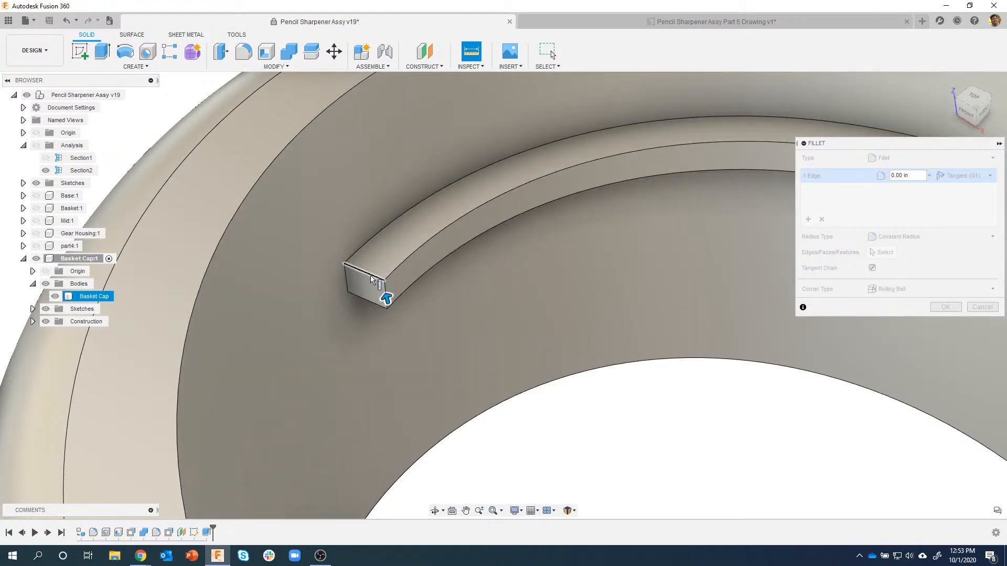
left_click(366, 274)
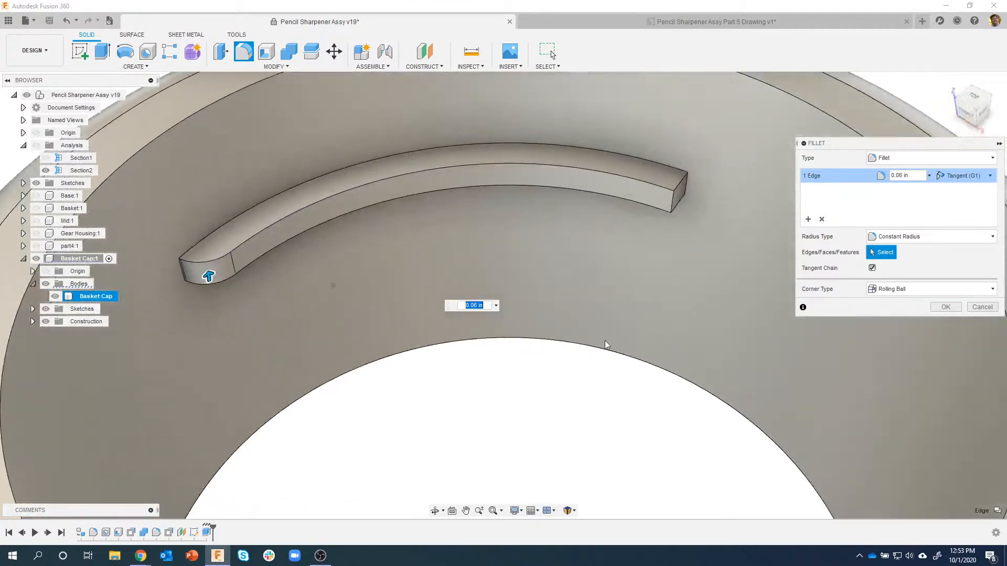
middle_click_drag(606, 345, 640, 328, "shift")
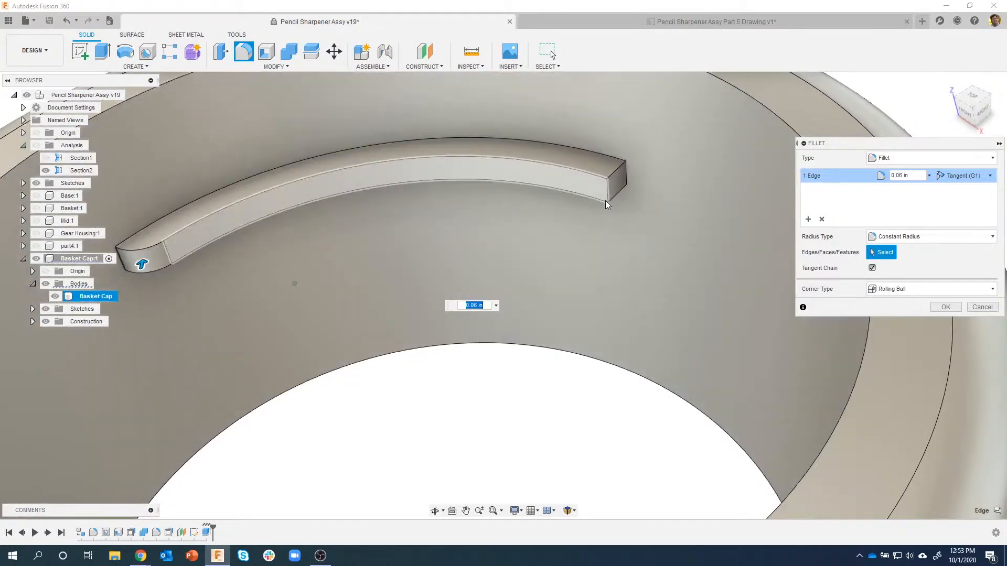
left_click(607, 194)
middle_click_drag(591, 247, 607, 220, "shift")
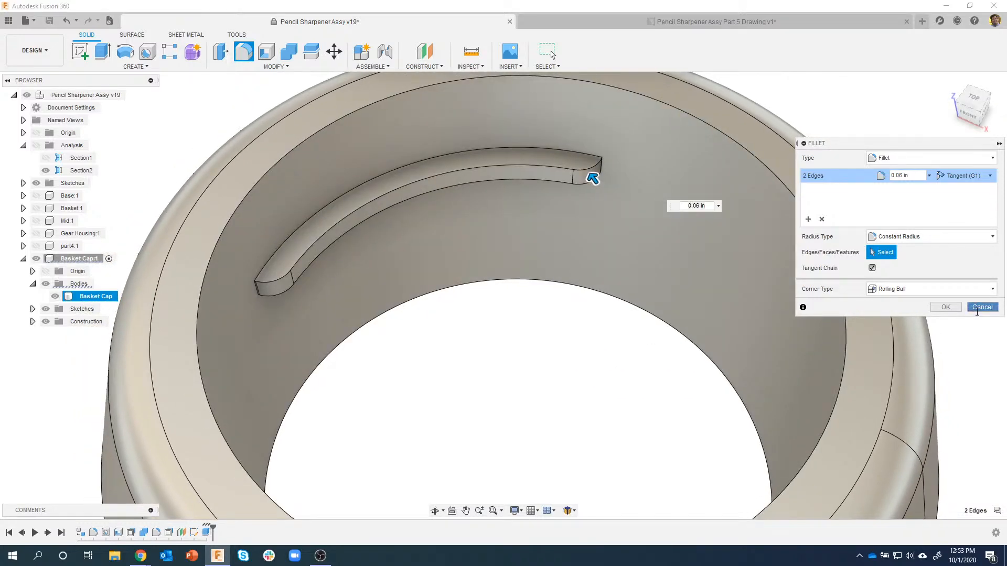
left_click(979, 308)
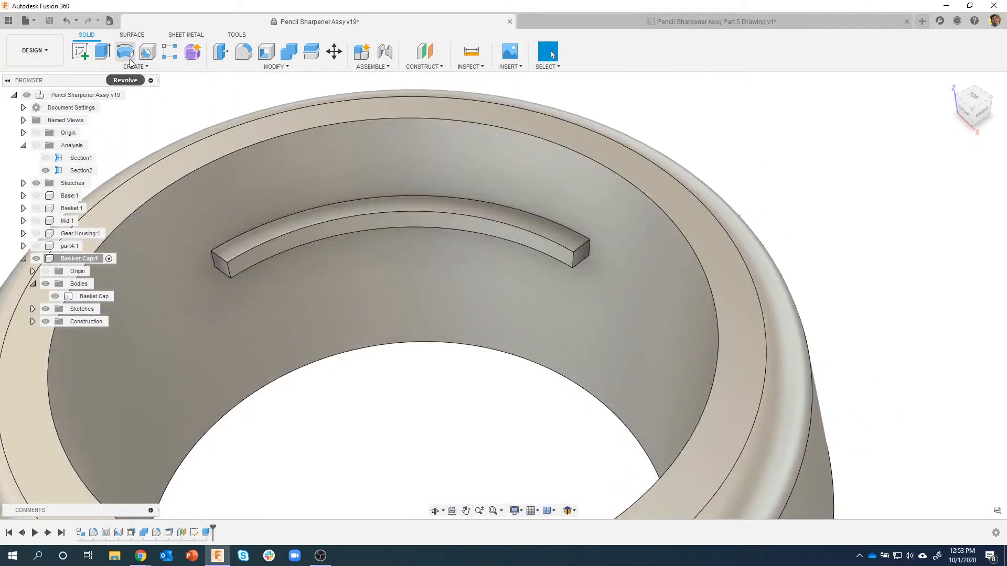
Step: Fillet the vertical inner edge at one end of the locking tab, picking the tab's 0.06 in wide end edge as the radius
left_click(244, 52)
scroll(294, 295, "up", 5)
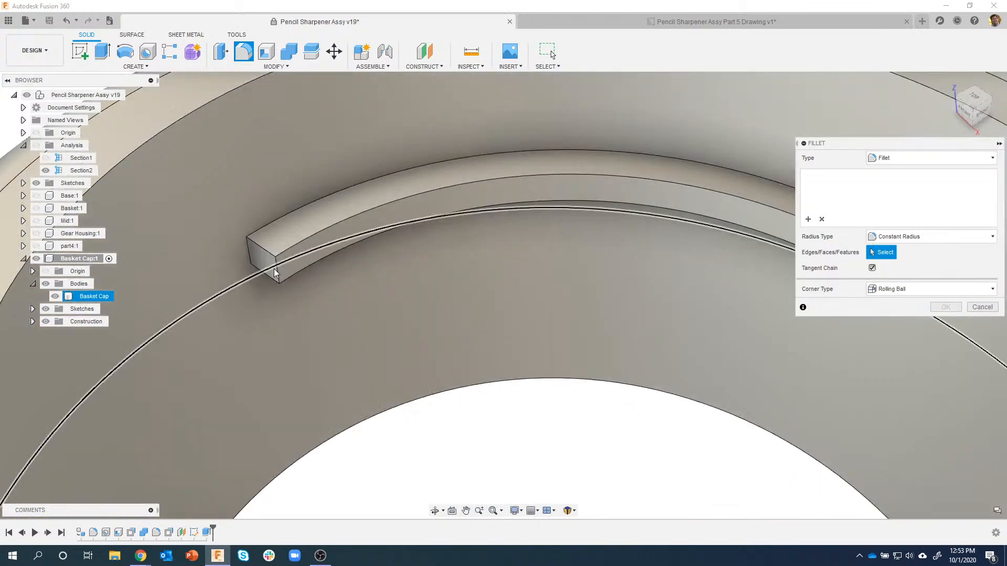
left_click(276, 273)
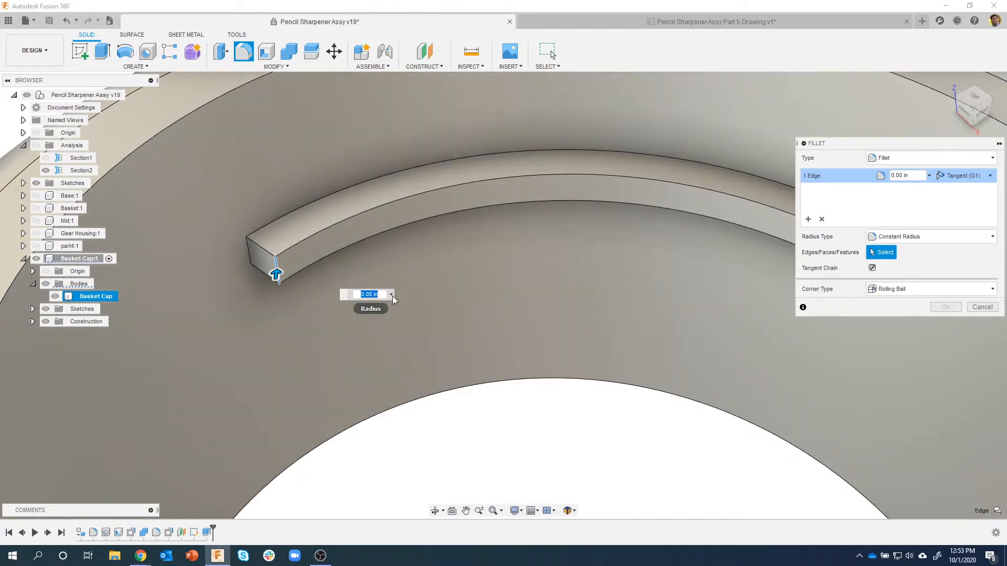
left_click(391, 295)
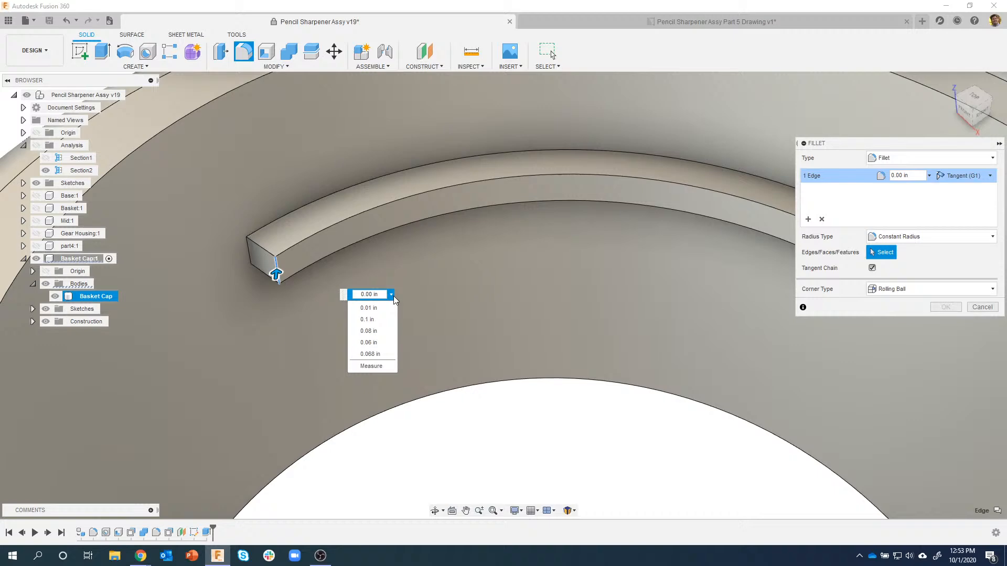
left_click(379, 366)
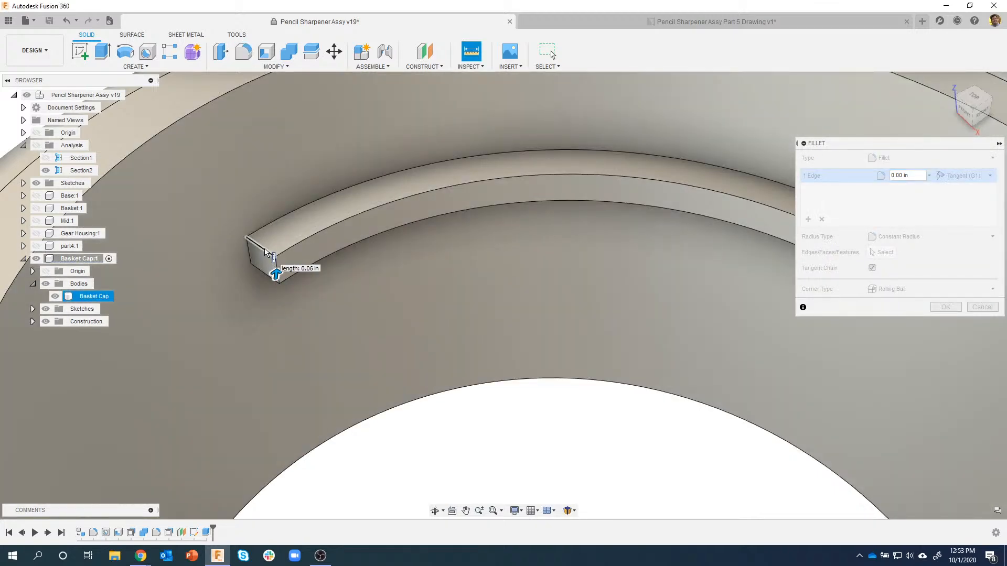
left_click(265, 252)
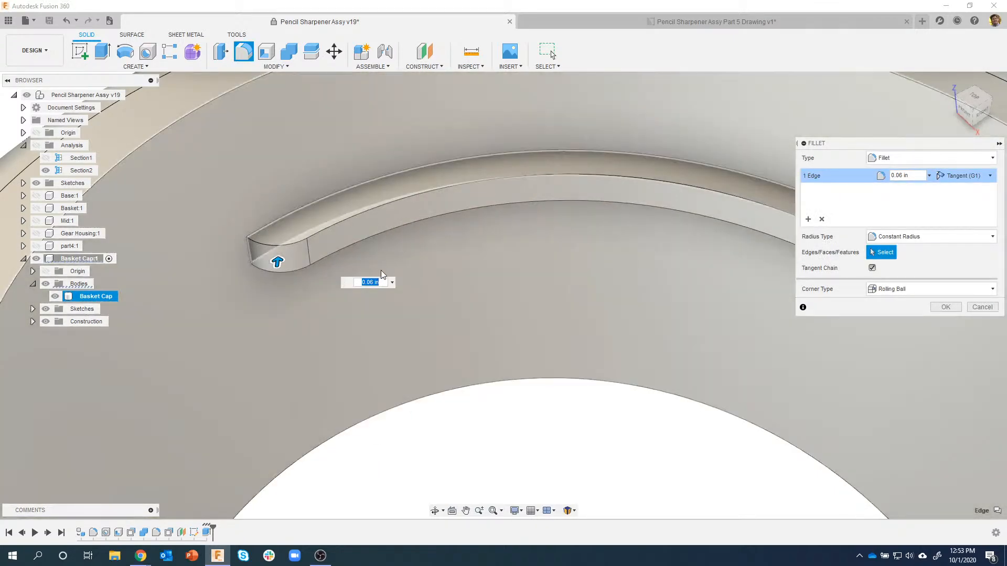
Step: Add the matching edge at the tab's other end to the 0.06 in fillet and complete the fillet
scroll(510, 432, "down", 2)
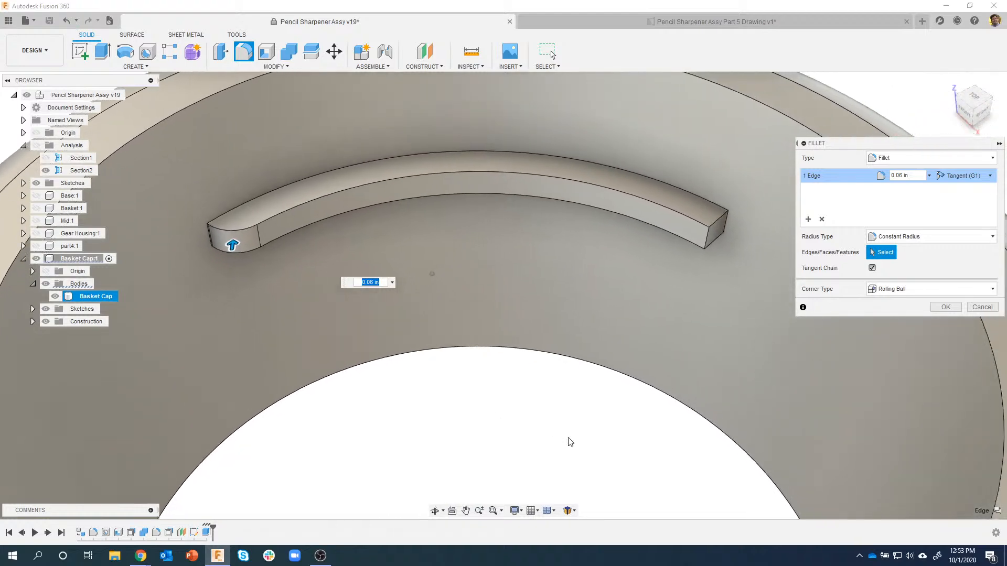
middle_click_drag(570, 442, 575, 442, "shift")
left_click(702, 240)
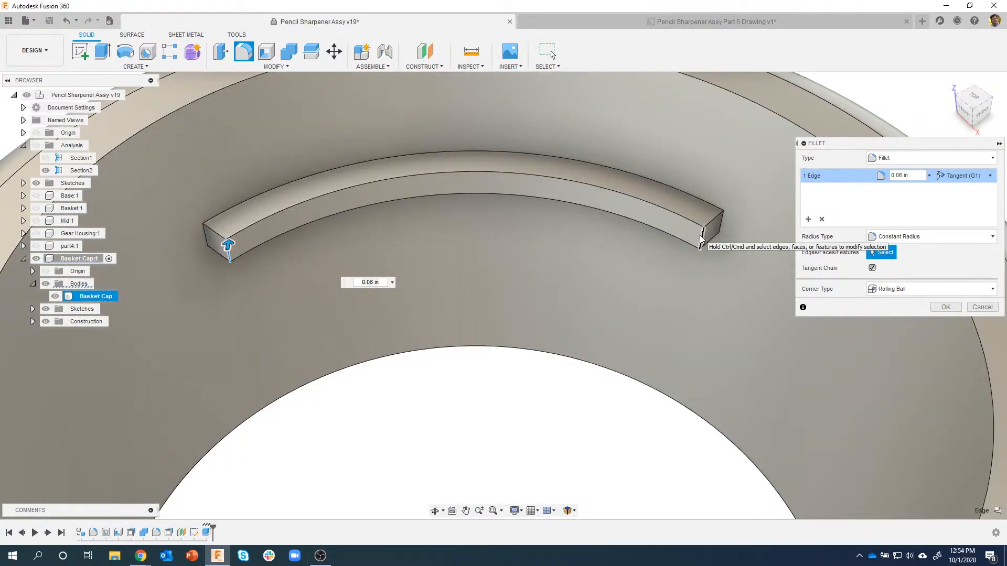
left_click(702, 240)
scroll(707, 315, "down", 5)
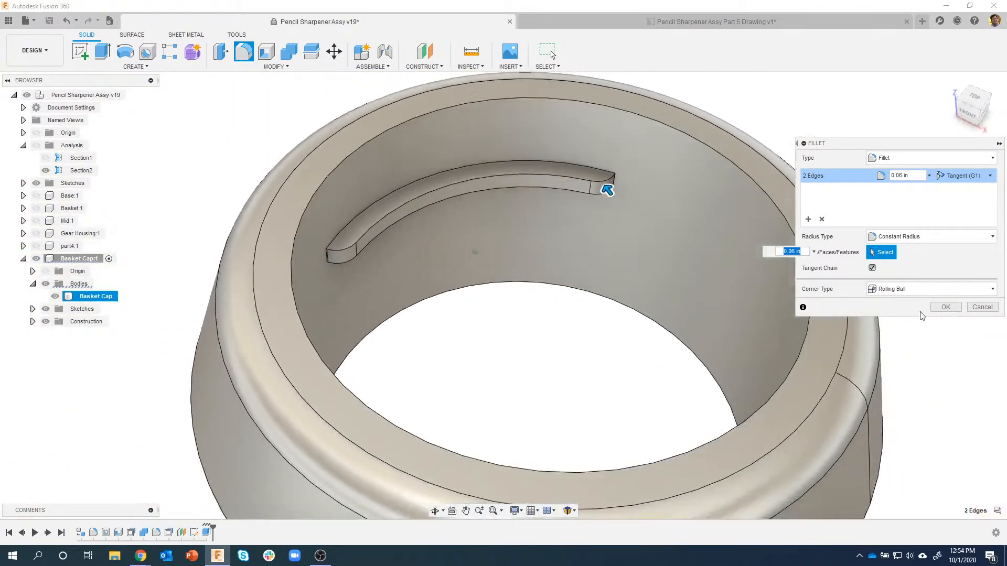
left_click(942, 307)
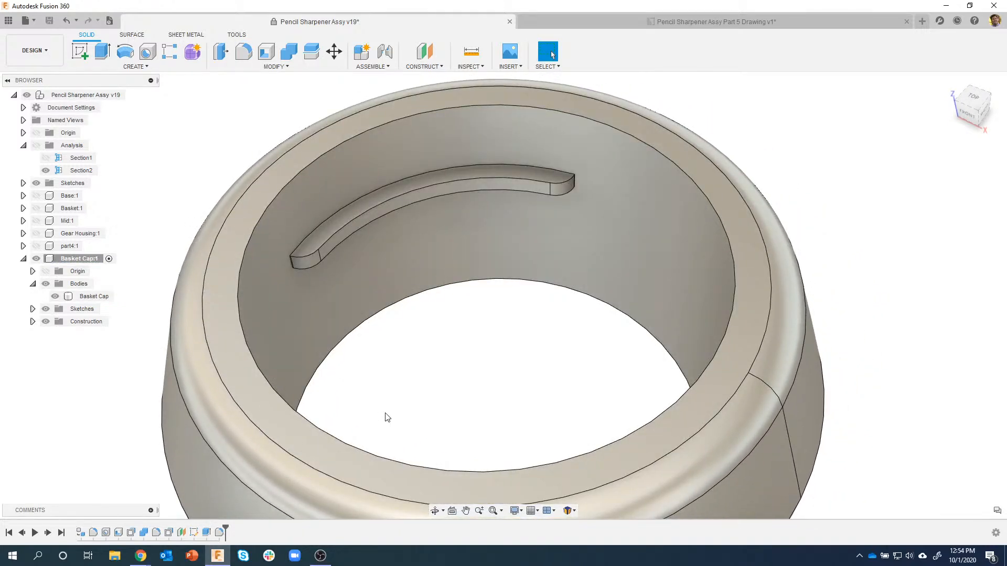
scroll(622, 351, "down", 5)
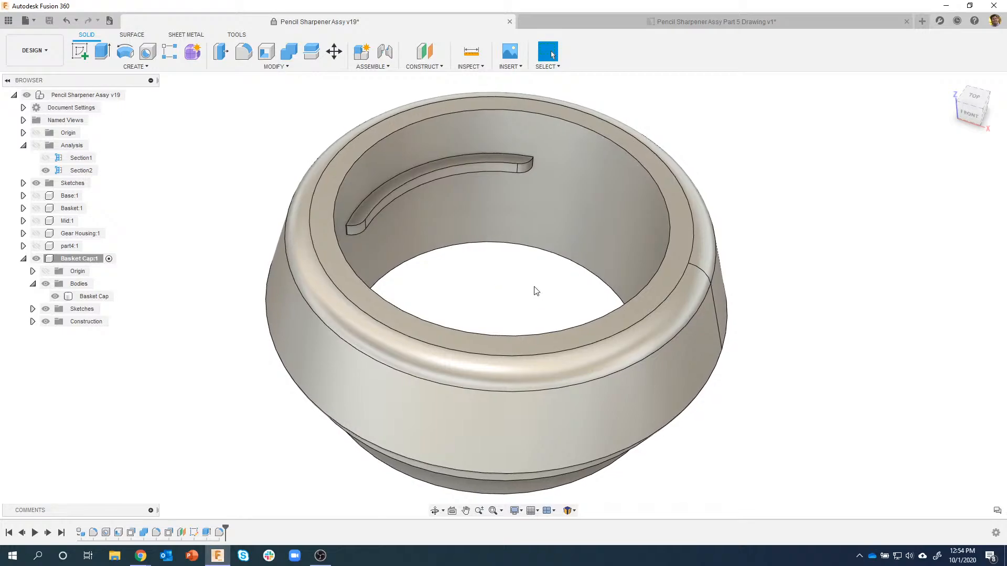
middle_click_drag(535, 290, 739, 377, "shift")
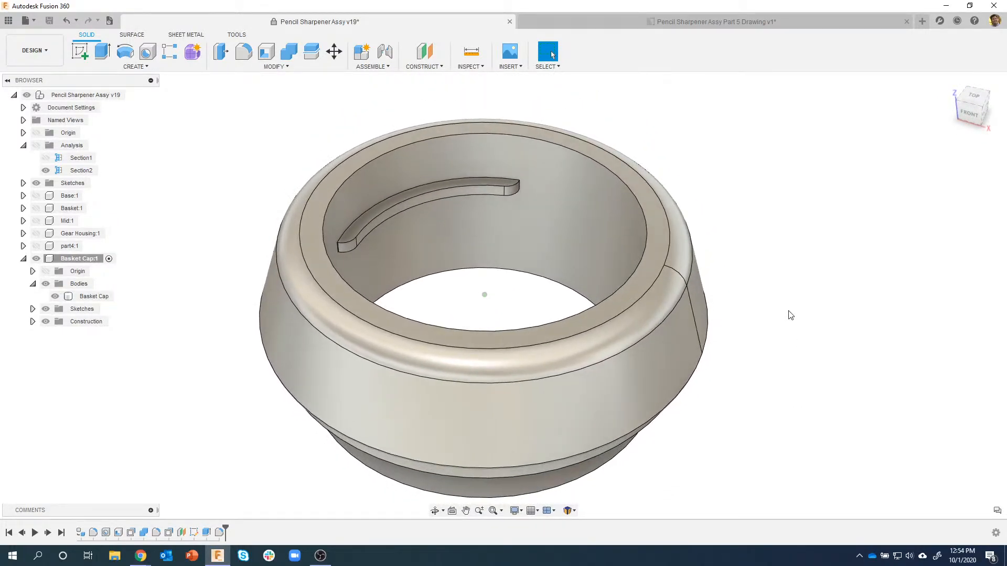
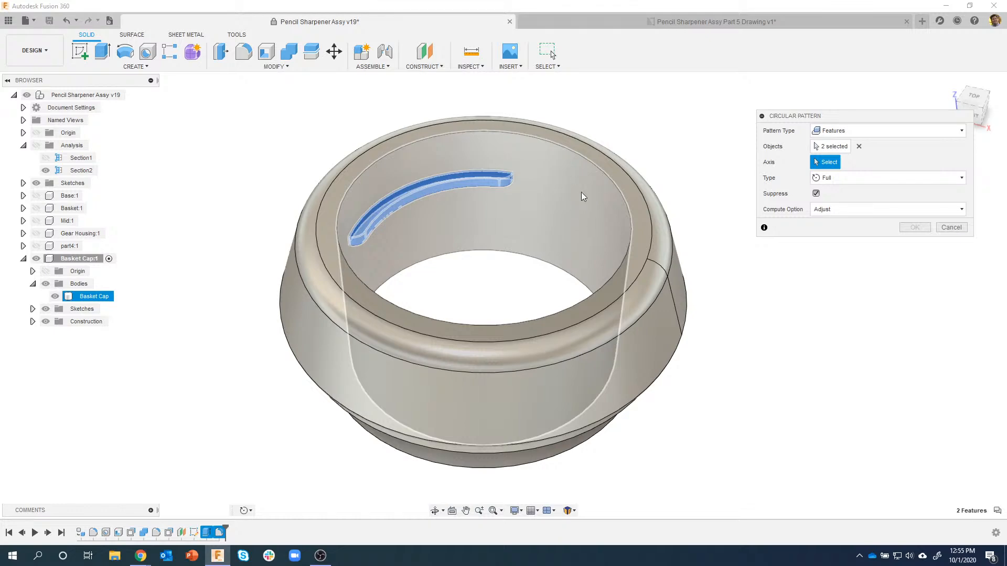
Step: Create a full circular pattern of the tab and its fillet around the cap's inner cylindrical face with a quantity of 2
left_click(581, 192)
middle_click_drag(856, 480, 312, 347, "shift")
middle_click_drag(604, 351, 575, 296, "shift")
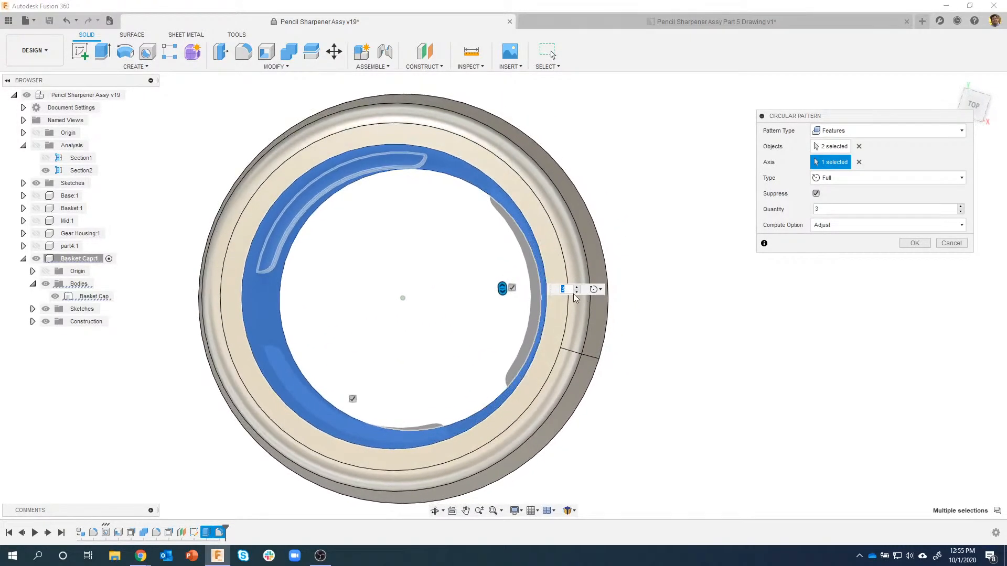
left_click(577, 294)
middle_click_drag(588, 433, 391, 166, "shift")
middle_click_drag(334, 153, 760, 351, "shift")
left_click(928, 243)
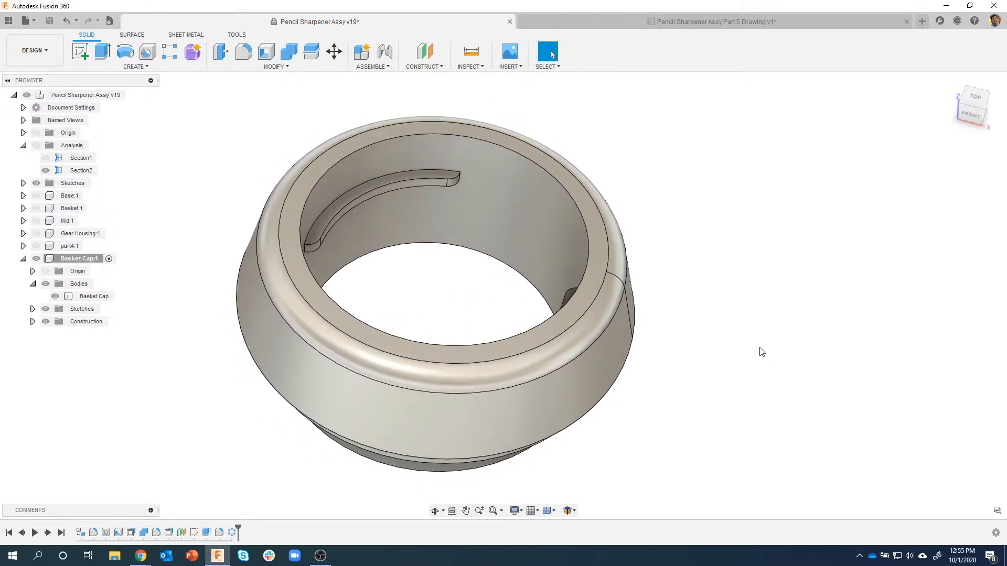
middle_click_drag(762, 352, 708, 232, "shift")
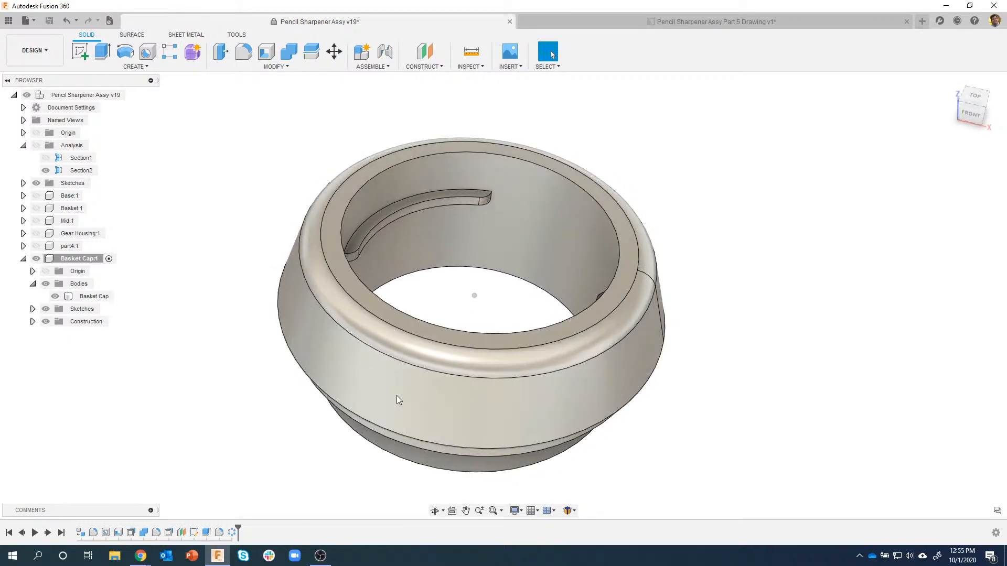
Step: Consult the section view in the Part 5 drawing and create a sketch on the cap's flat top ring face
left_click(631, 25)
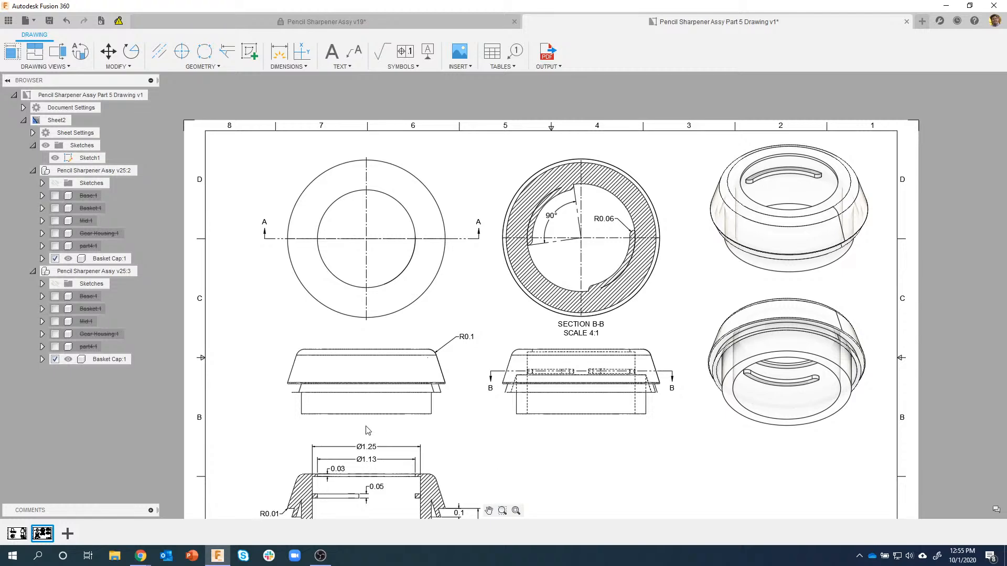
middle_click_drag(366, 427, 431, 293)
scroll(400, 330, "up", 4)
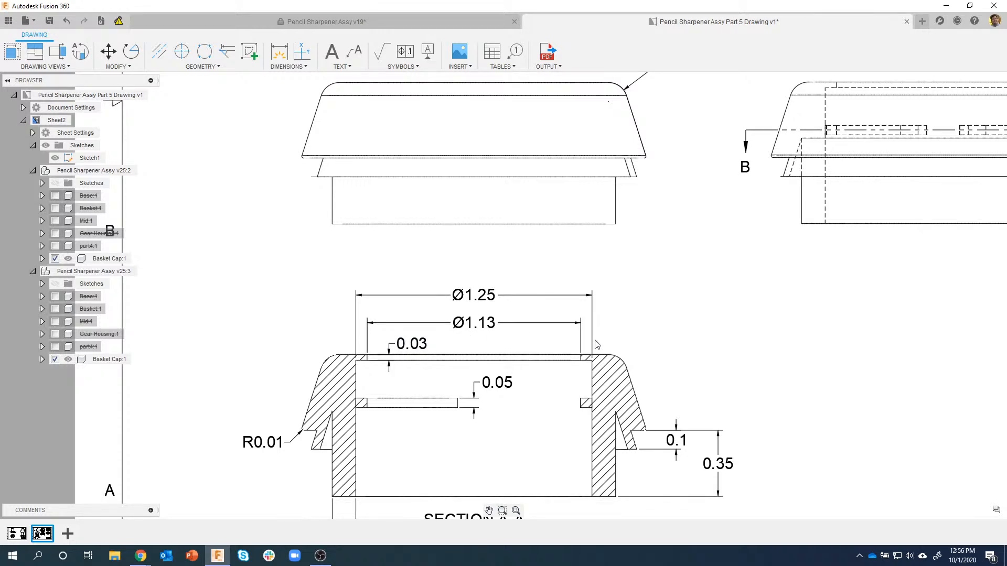
left_click(439, 26)
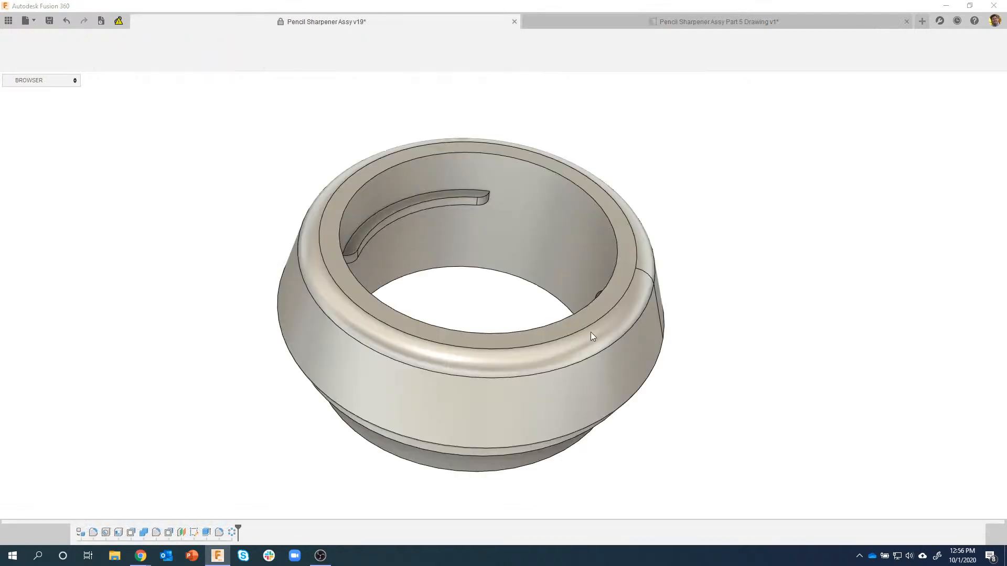
left_click(320, 213)
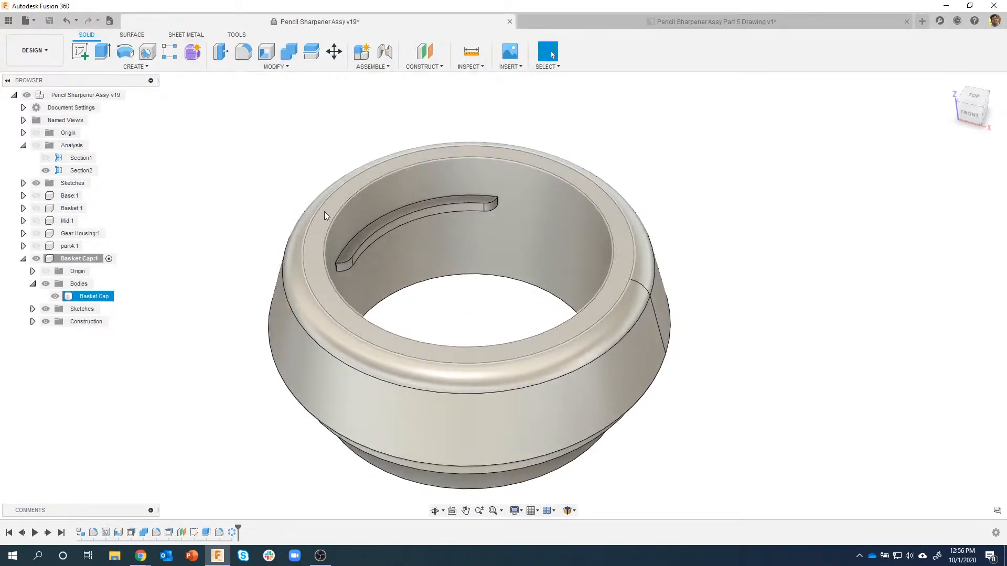
right_click(326, 212)
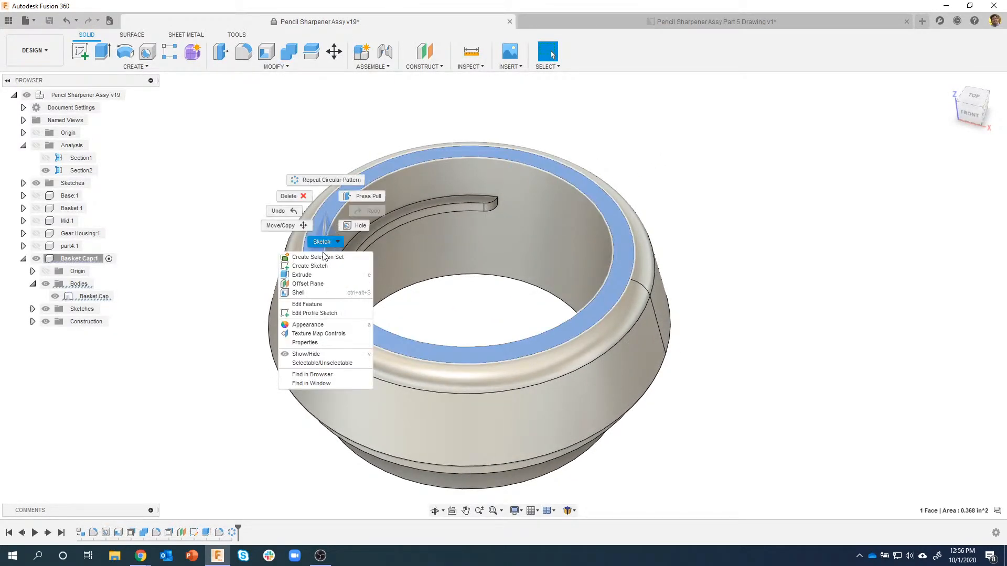
left_click(322, 267)
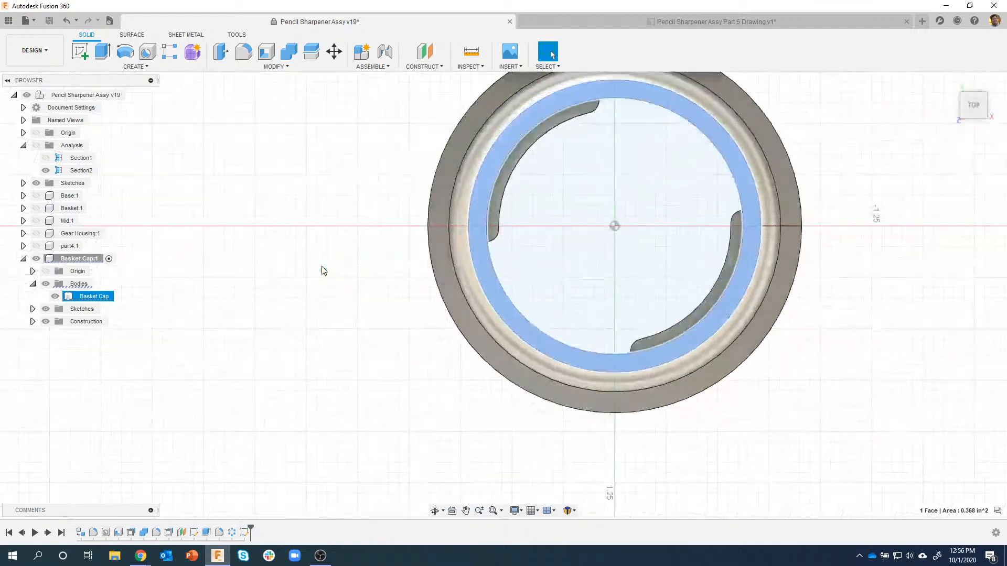
left_click(126, 55)
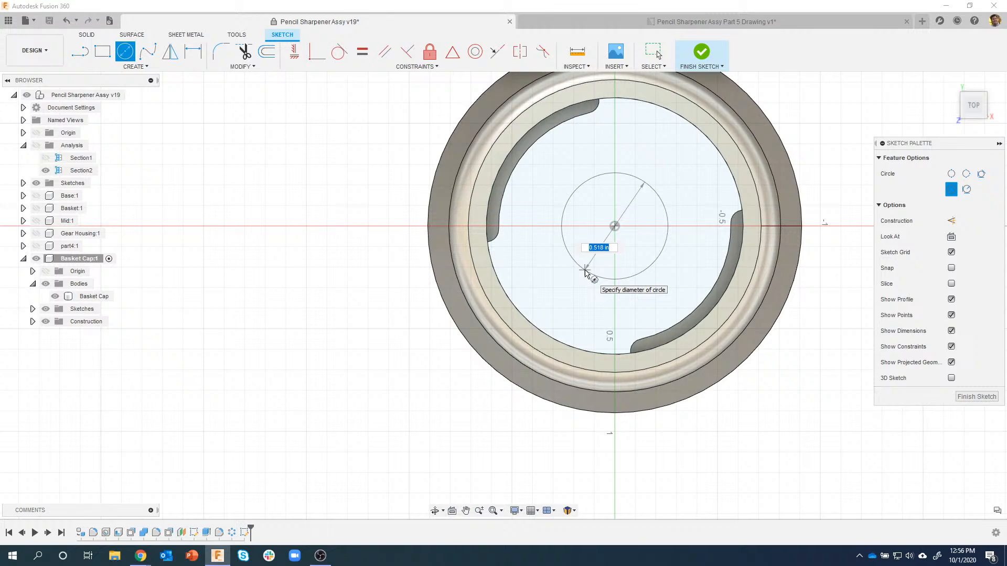
key("Escape")
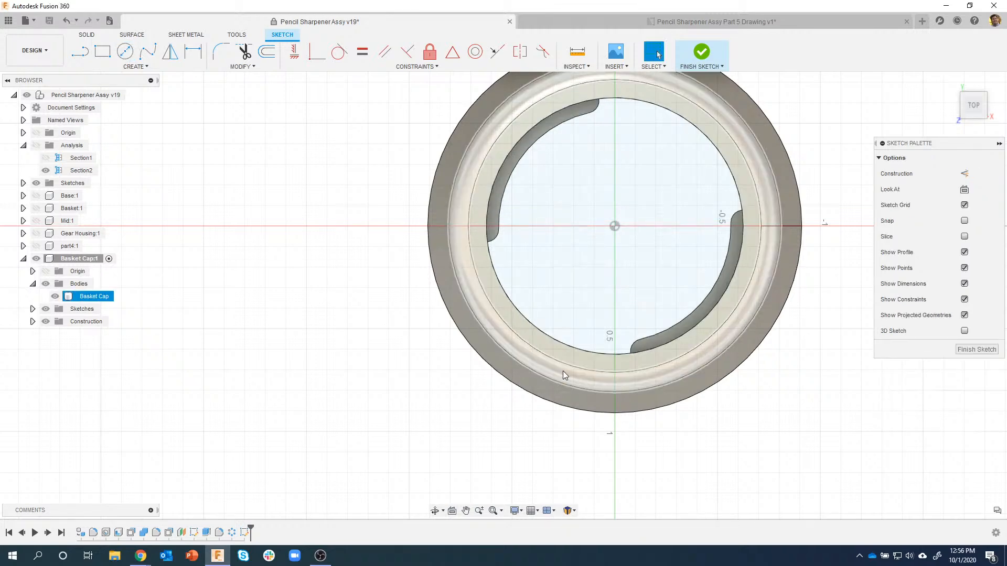
Step: Show part4, project its cylindrical face inside the cap into the sketch with the projection linked, and hide part4 again
middle_click_drag(382, 240, 61, 249, "shift")
left_click(36, 246)
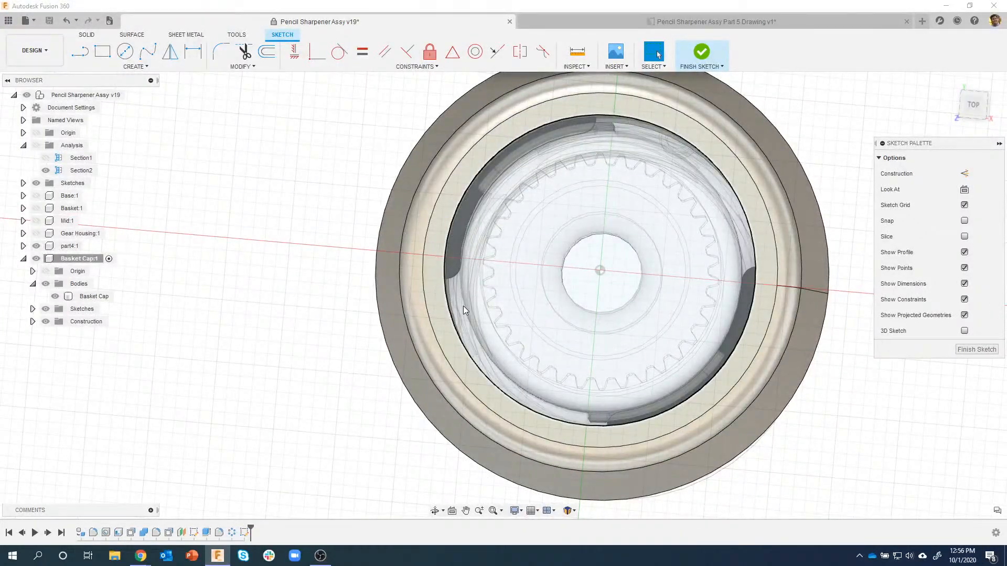
middle_click_drag(464, 310, 112, 76, "shift")
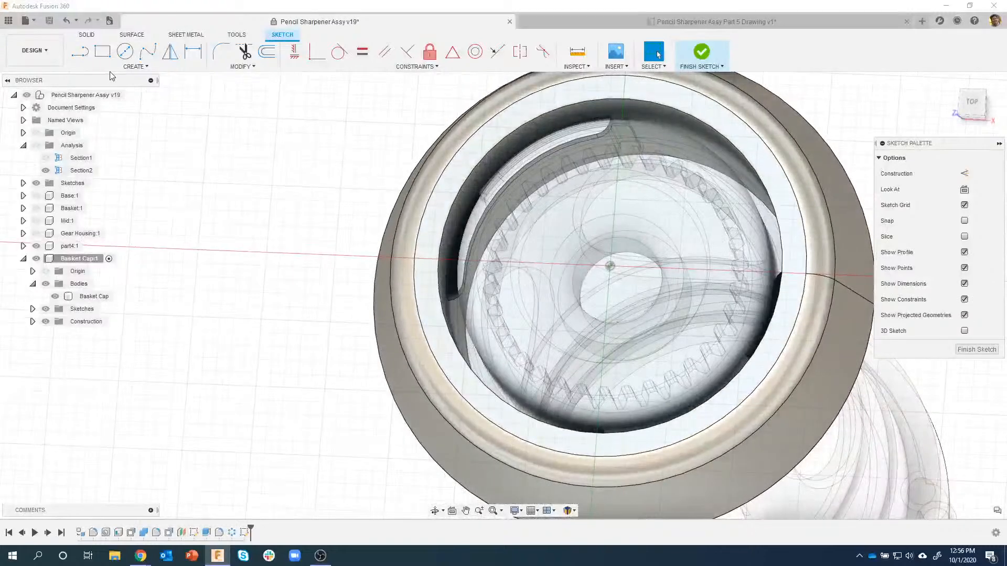
left_click(119, 67)
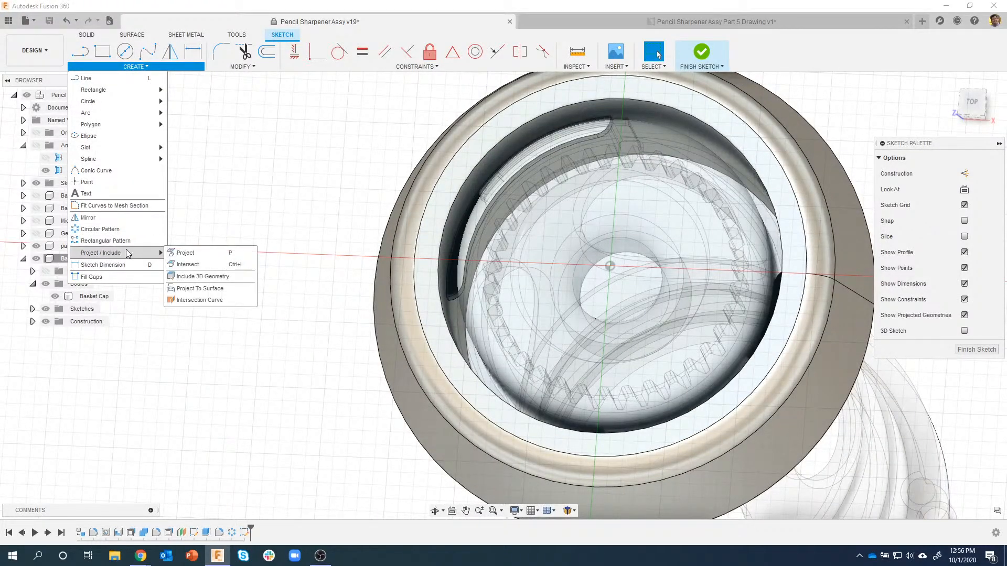
left_click(187, 254)
middle_click_drag(272, 285, 446, 325, "shift")
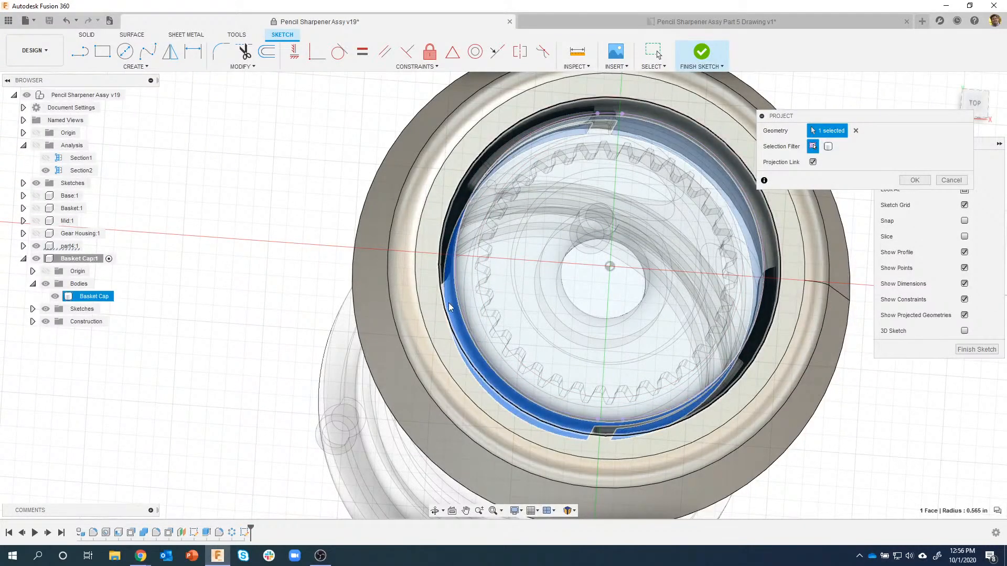
middle_click_drag(452, 310, 904, 184, "shift")
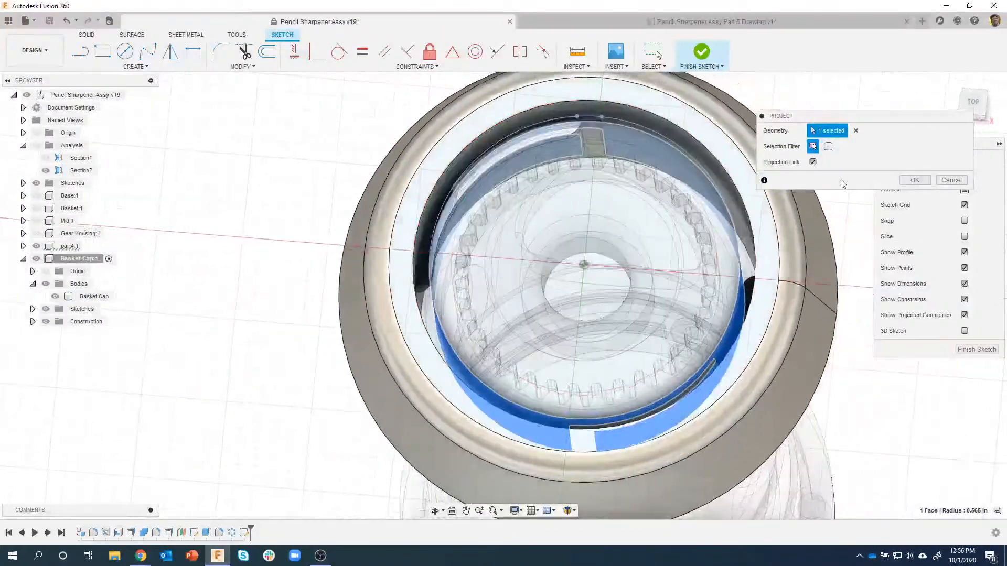
left_click(915, 180)
middle_click_drag(684, 129, 443, 179, "shift")
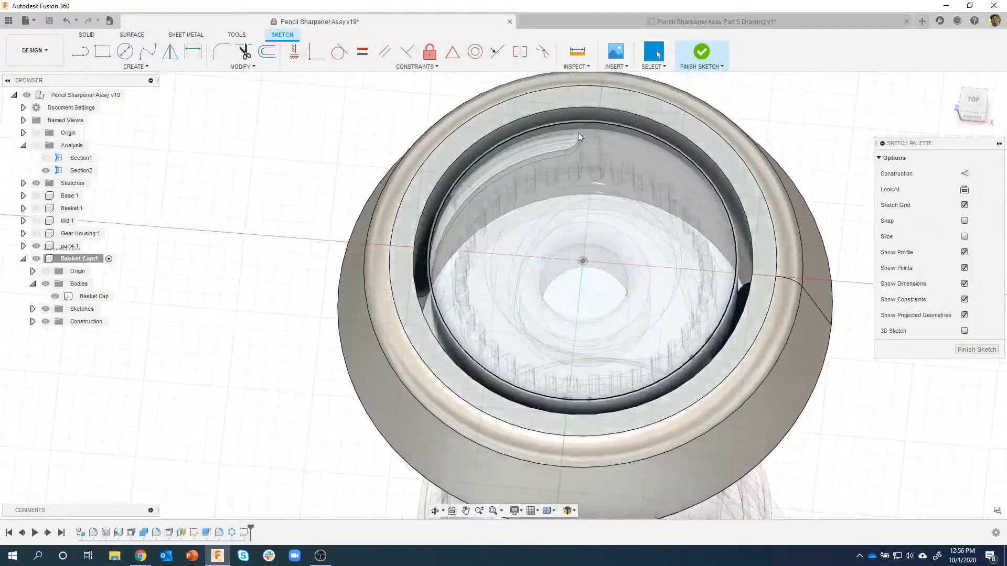
left_click(35, 246)
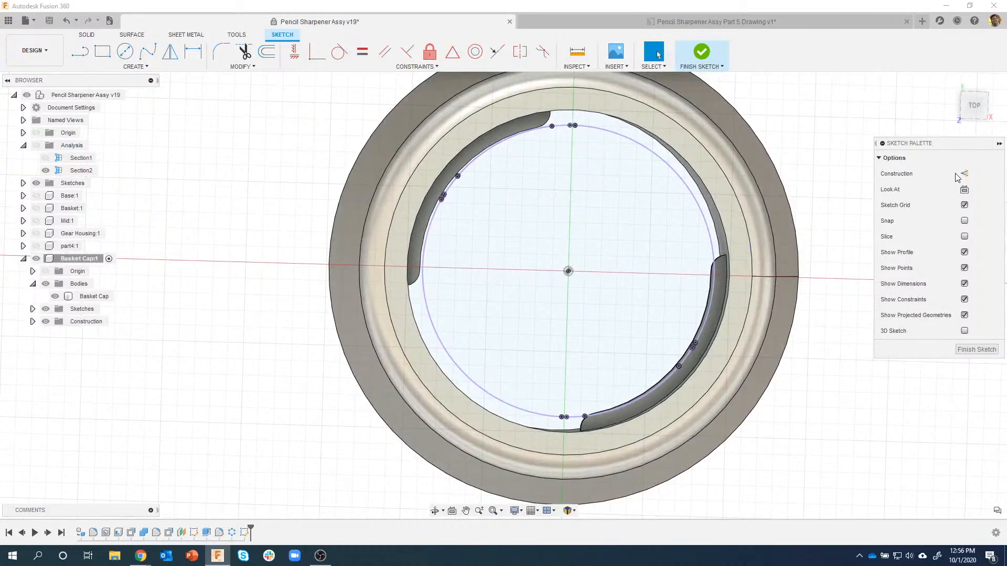
Step: Try to convert the projected circle inside the cap's opening to construction geometry and finish the sketch
left_click(621, 140)
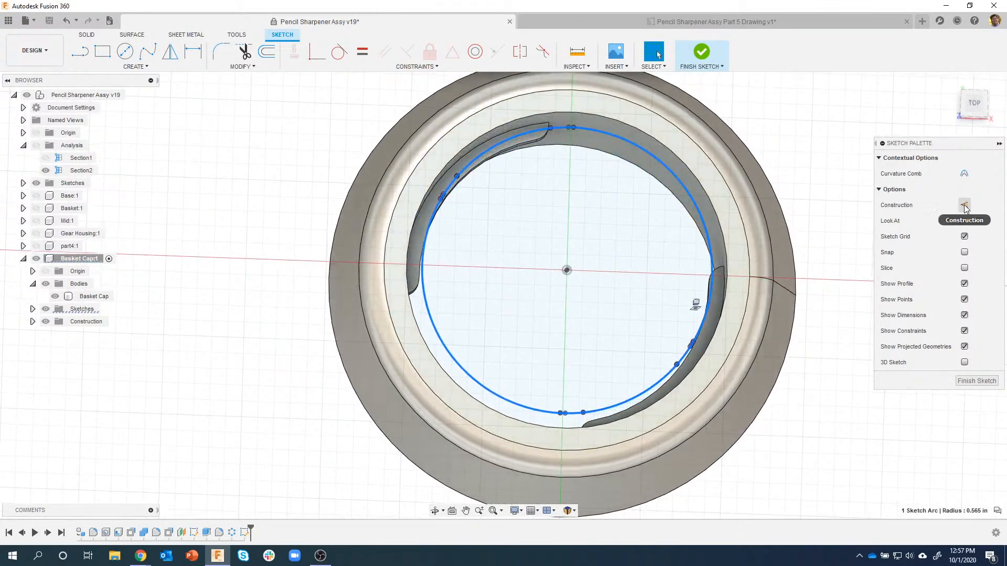
left_click(965, 206)
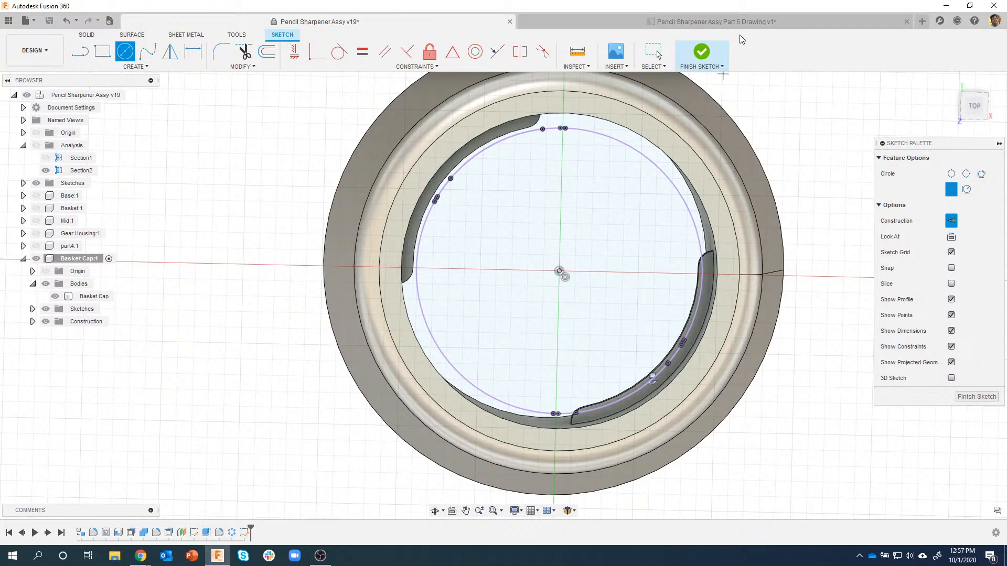
left_click(691, 62)
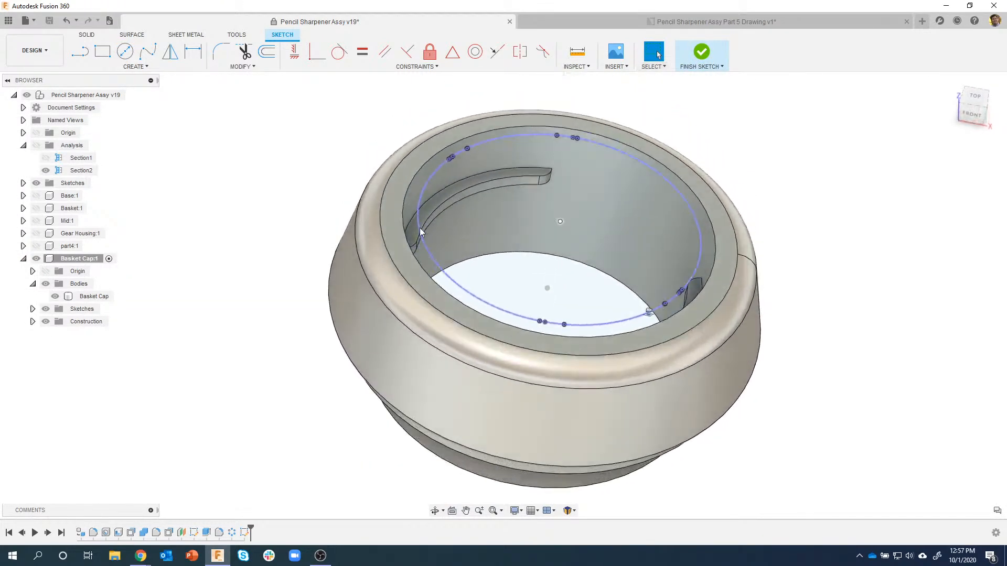
Step: Extrude the thin ring profile at the cap's top opening by -0.03 in, joined to the Basket Cap body
left_click(408, 203)
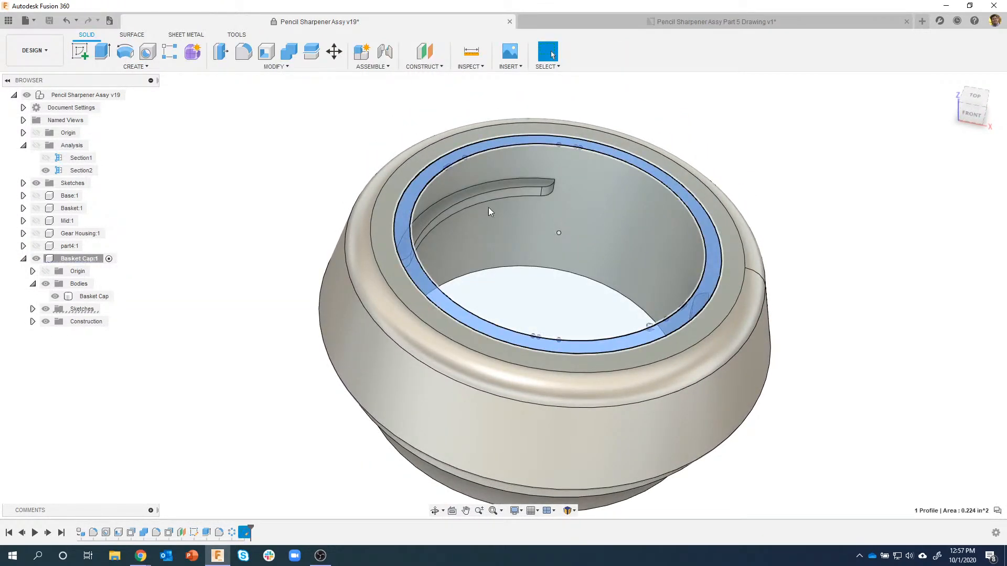
mouse_move(489, 206)
middle_mouse_down("shift")
mouse_move(578, 144)
mouse_move(412, 222)
mouse_move(354, 235)
middle_mouse_up("shift")
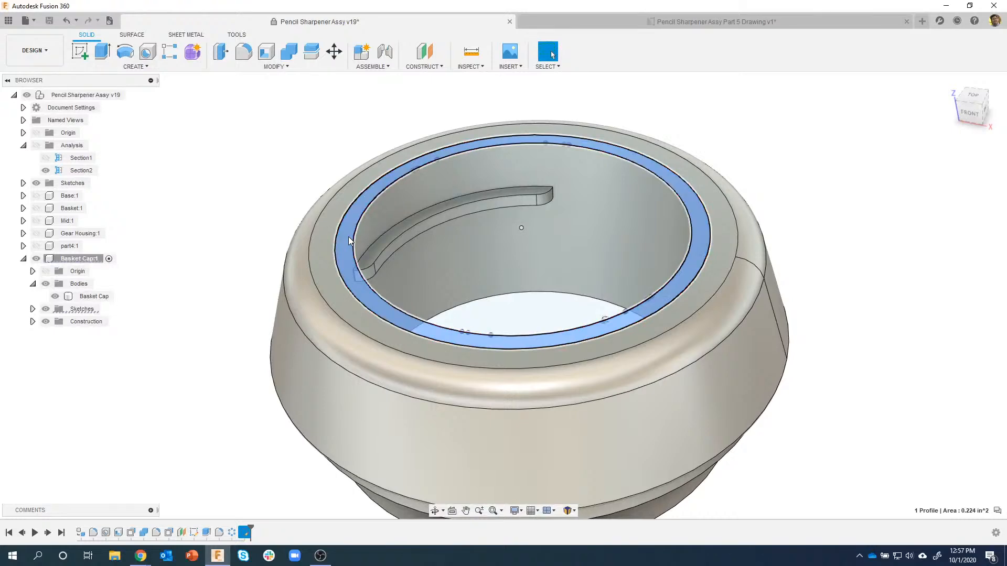
right_click(348, 237)
left_click(347, 284)
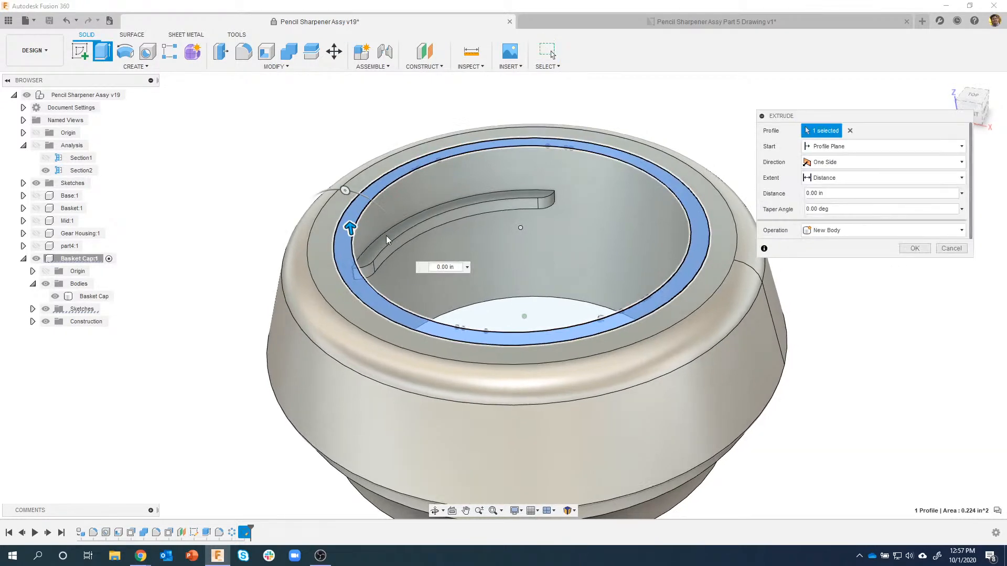
middle_click_drag(386, 235, 338, 226, "shift")
left_click_drag(336, 227, 339, 237)
mouse_move(666, 246)
middle_mouse_down("shift")
mouse_move(675, 268)
mouse_move(658, 261)
middle_mouse_up("shift")
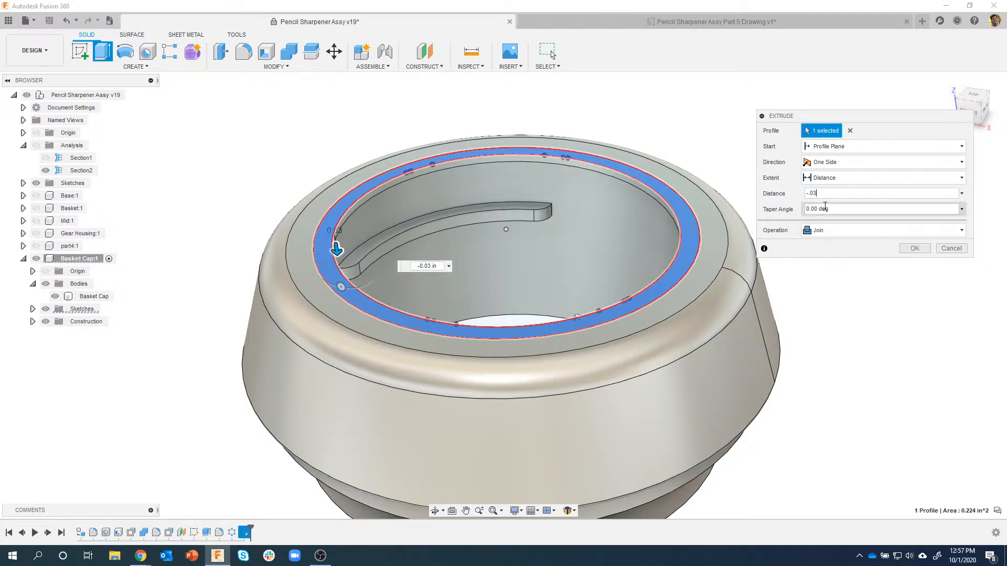
left_click(914, 248)
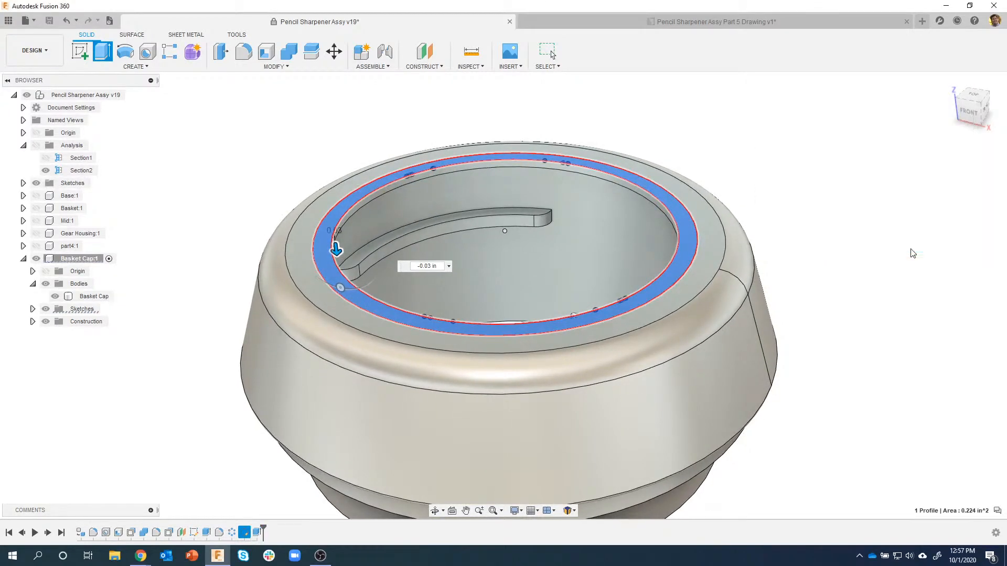
Step: Check the new lip with the section analysis turned on and turn the analysis off again
middle_click_drag(930, 336, 44, 159, "shift")
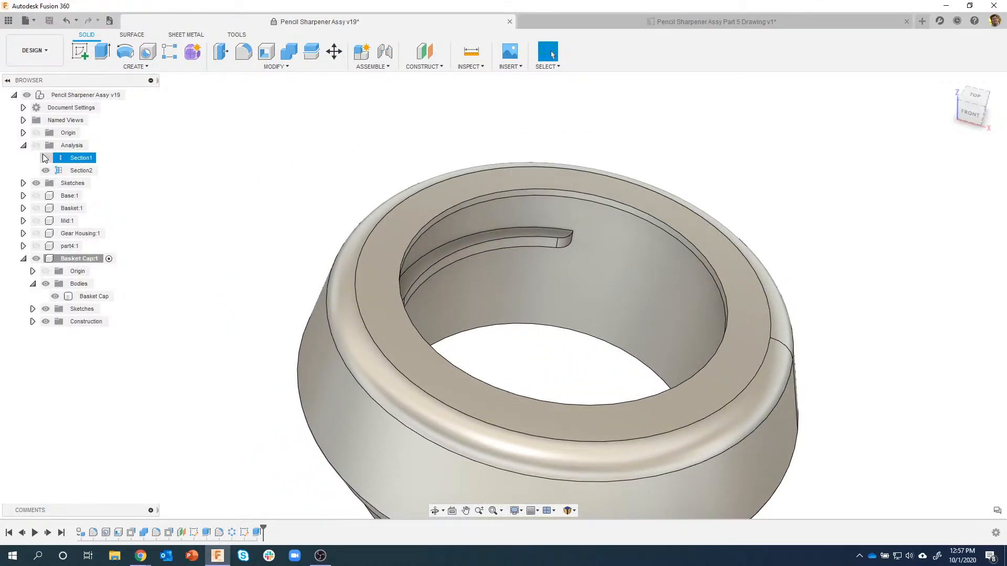
left_click(36, 146)
mouse_move(48, 148)
middle_mouse_down("shift")
mouse_move(313, 186)
mouse_move(307, 212)
mouse_move(158, 186)
mouse_move(48, 153)
middle_mouse_up("shift")
left_click(37, 145)
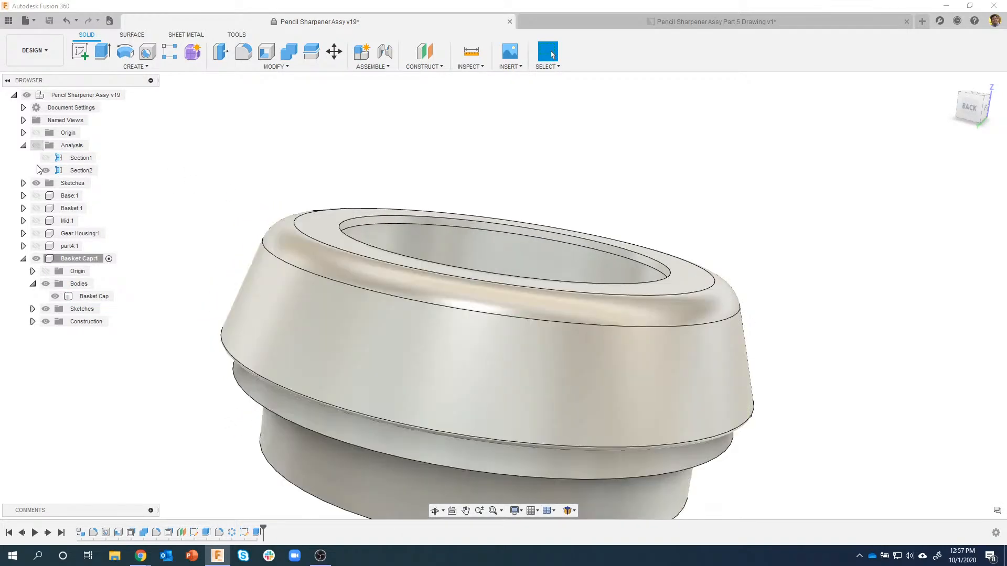
Step: Show part4 and examine from several angles how it sits inside the Basket Cap
left_click(36, 246)
middle_click_drag(315, 247, 534, 134, "shift")
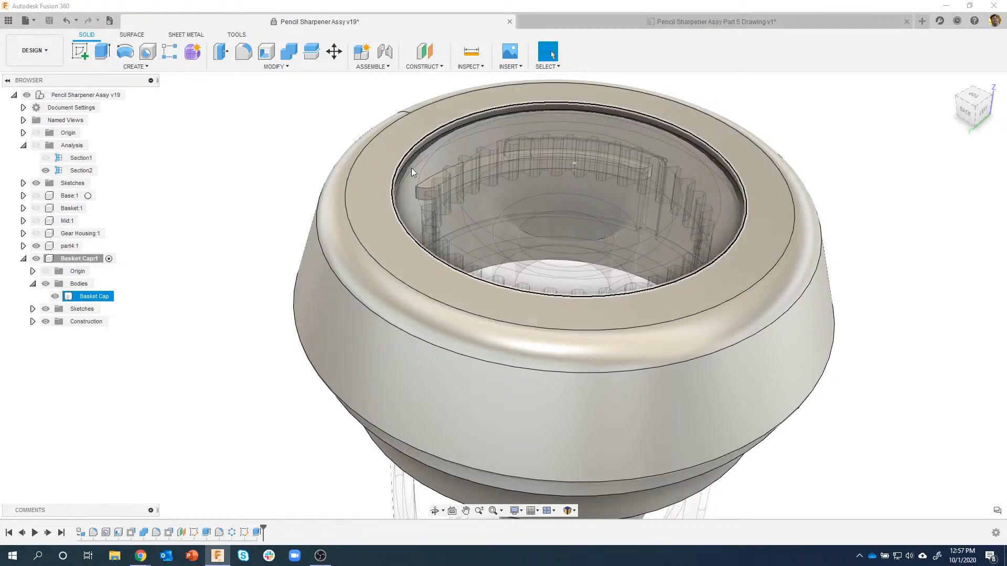
middle_click_drag(409, 181, 661, 194, "shift")
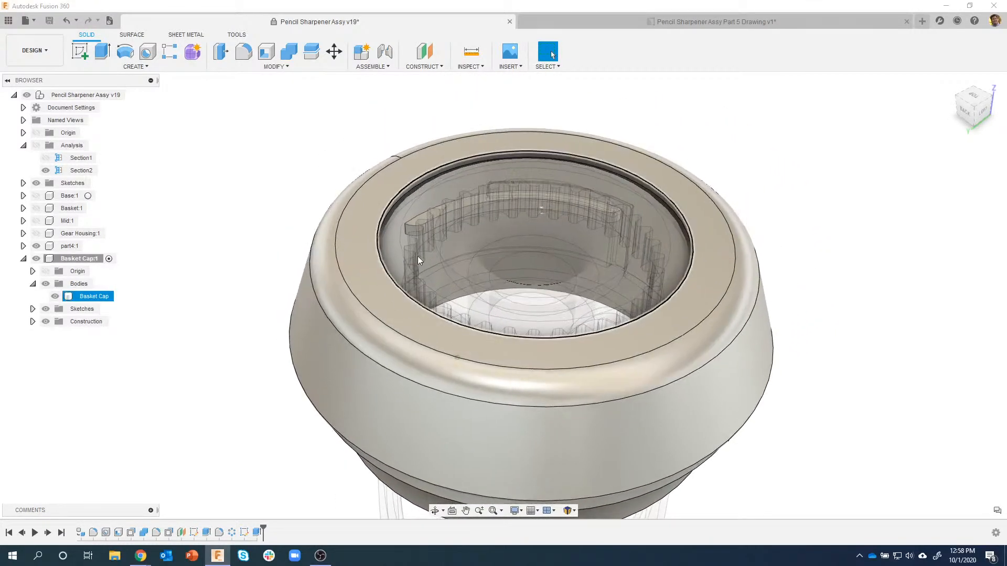
middle_click_drag(417, 256, 777, 305, "shift")
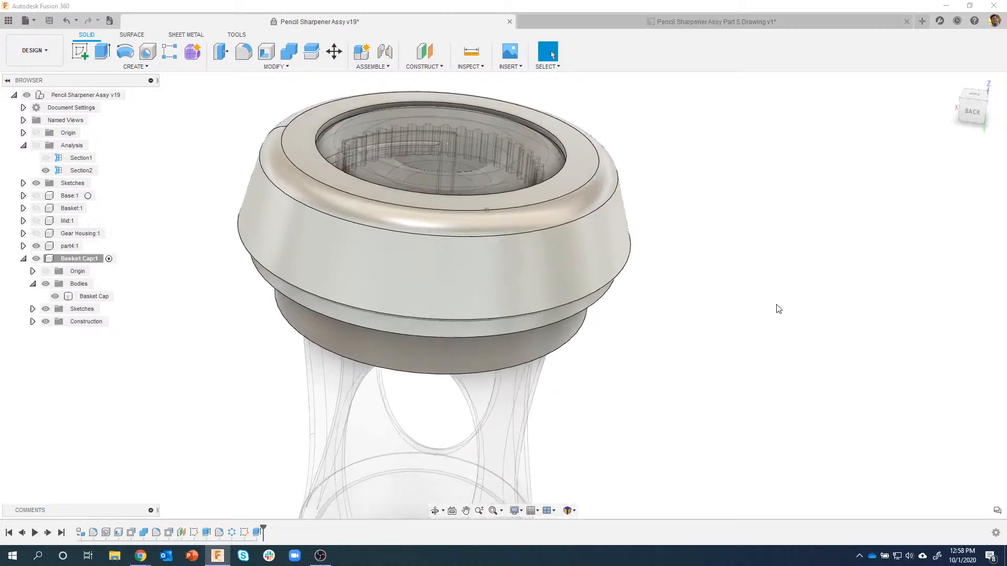
middle_click_drag(679, 277, 218, 333, "shift")
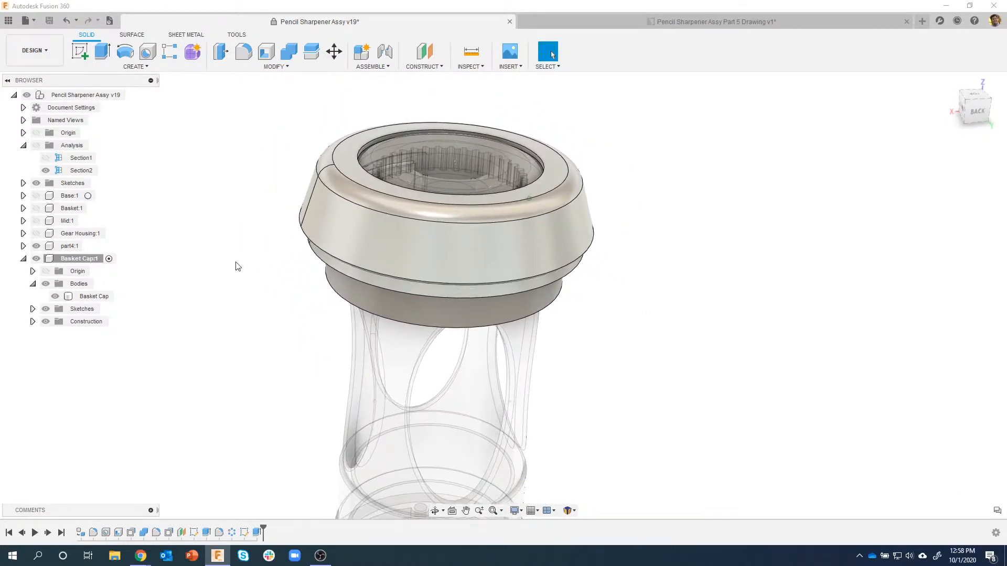
middle_click_drag(264, 258, 662, 205, "shift")
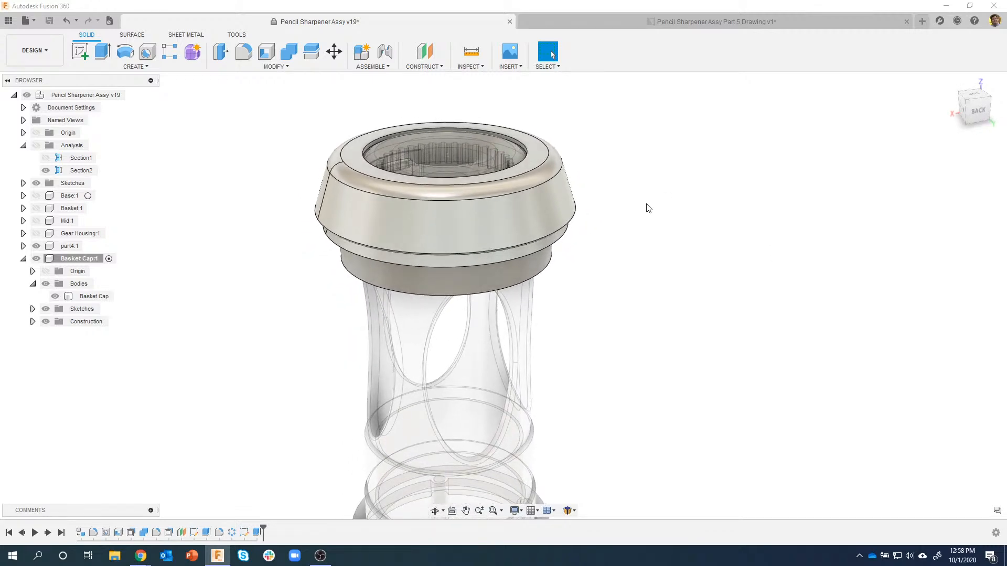
Step: Apply the dark transparent appearance already present in the design to the Basket Cap body
key("a")
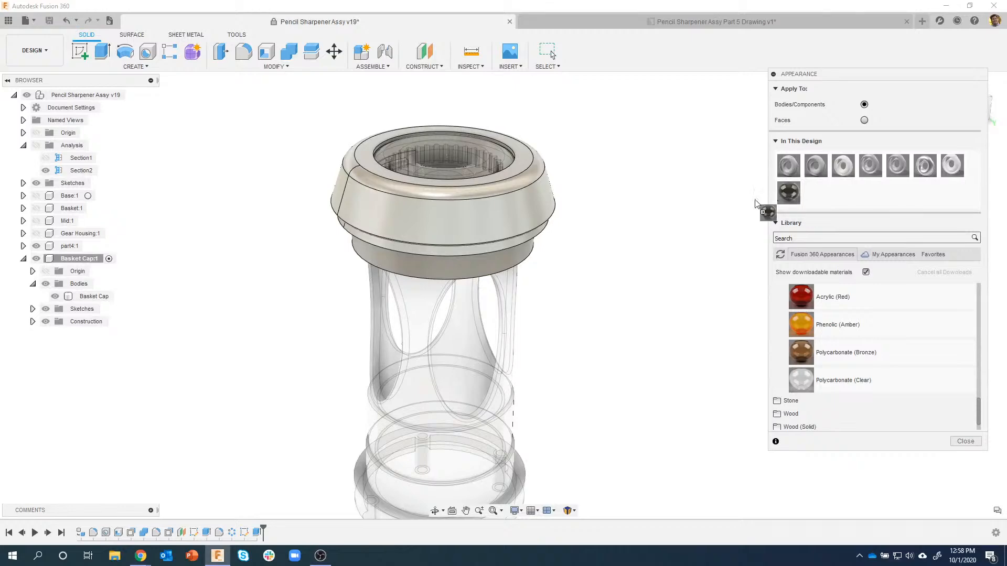
left_click_drag(561, 175, 542, 164)
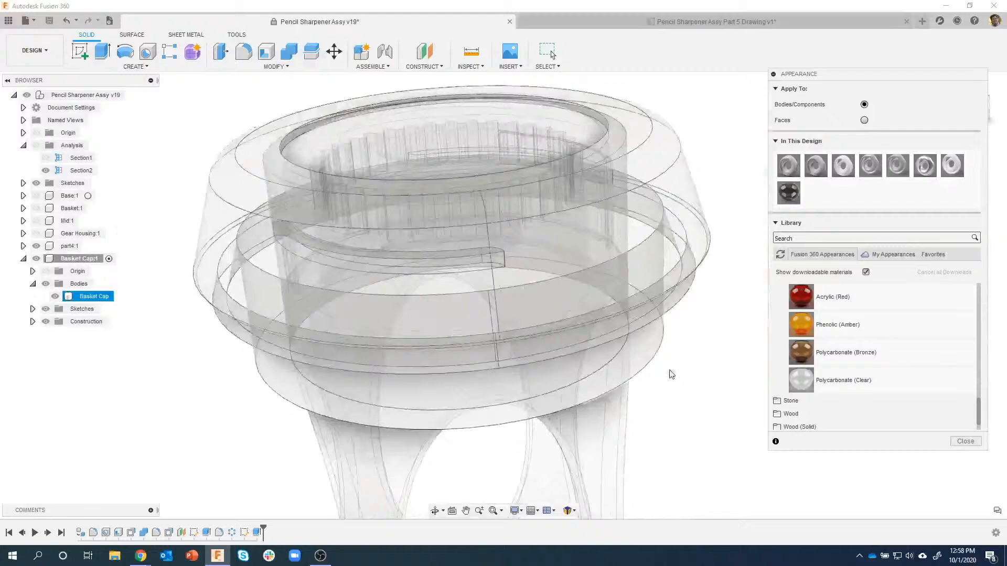
left_click(670, 372)
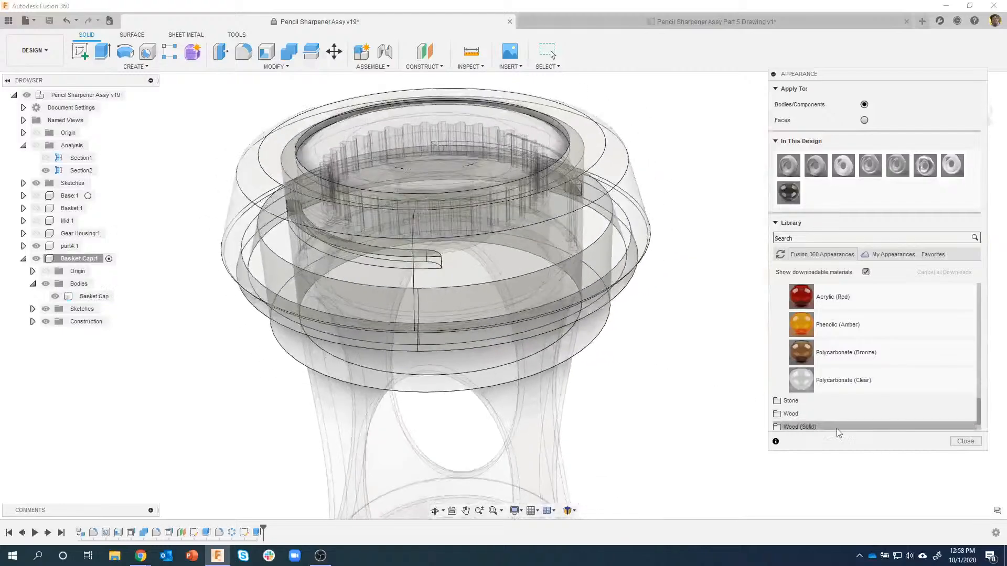
left_click(966, 442)
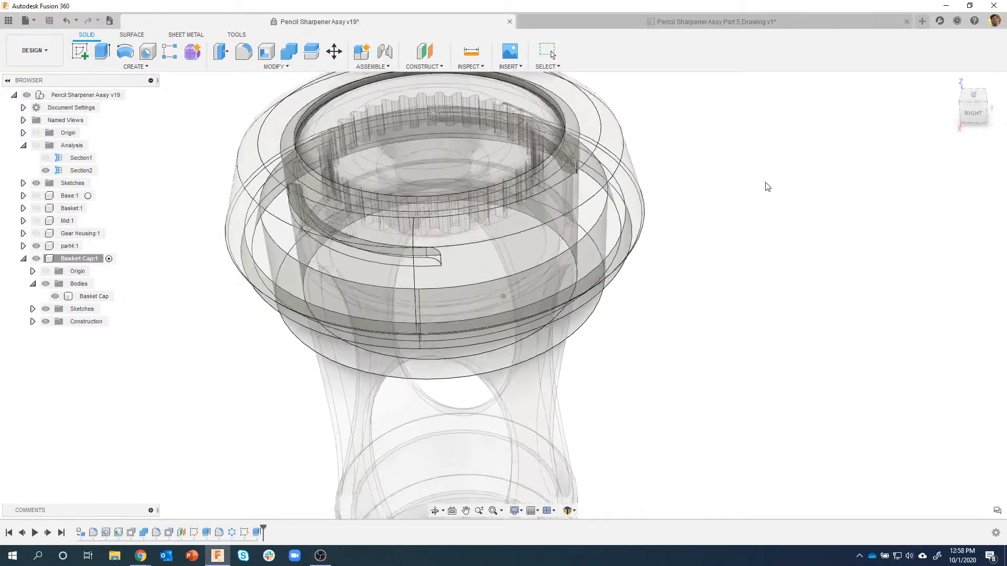
Step: Preview a rotation of the Basket Cap body by about 68.53 degrees around the axis of its top opening
left_click(973, 101)
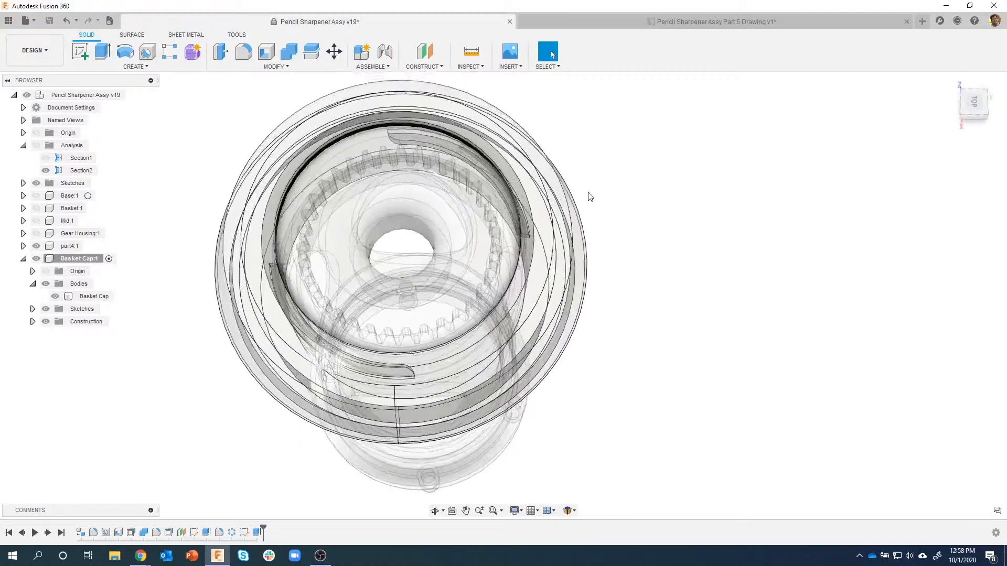
left_click(339, 58)
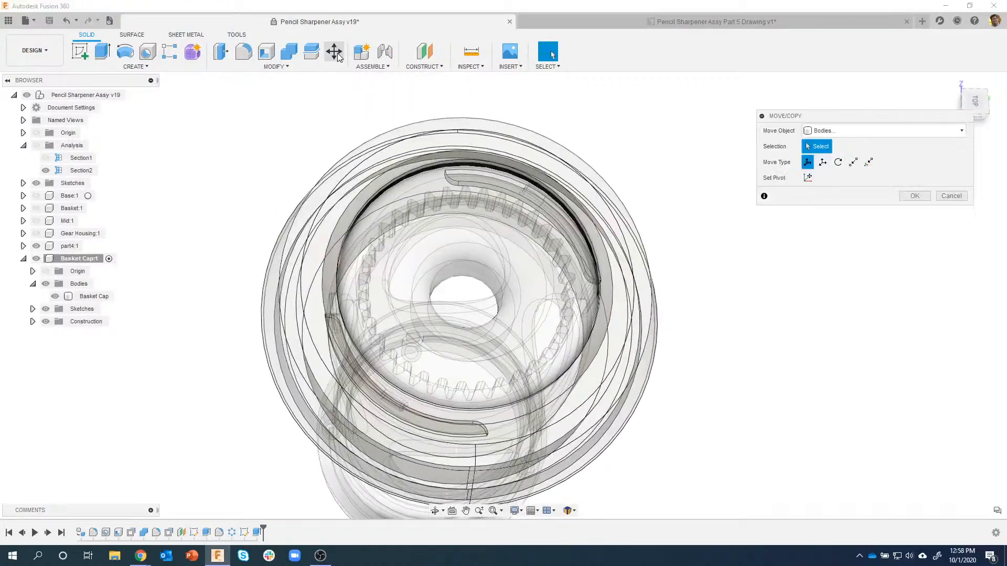
left_click(559, 160)
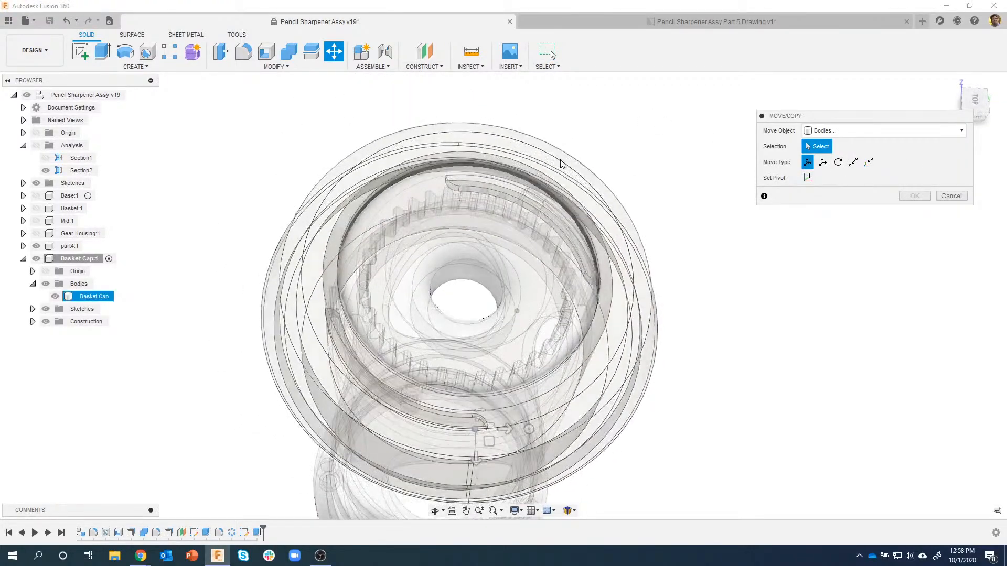
left_click(838, 162)
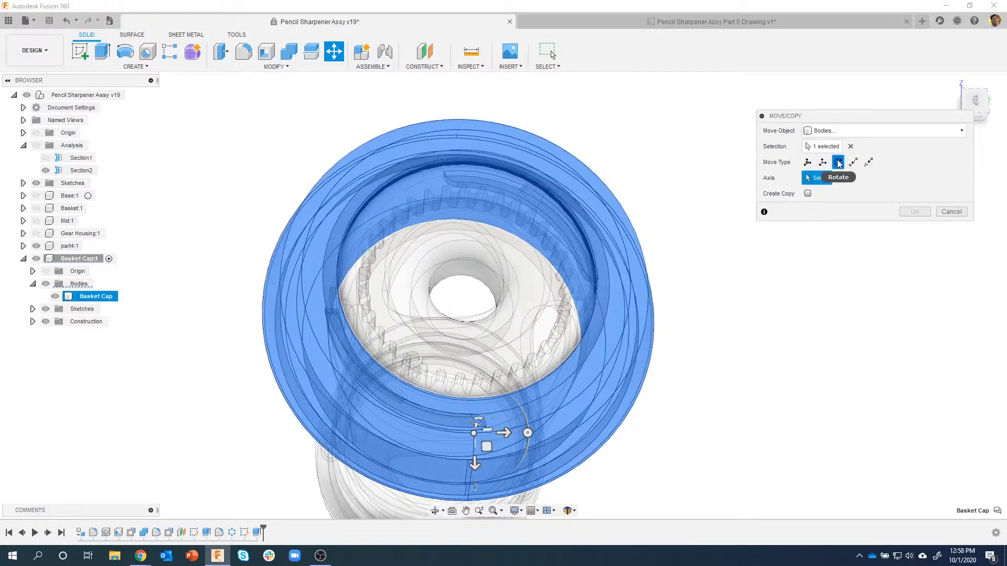
left_click(559, 188)
middle_click_drag(656, 253, 640, 313, "shift")
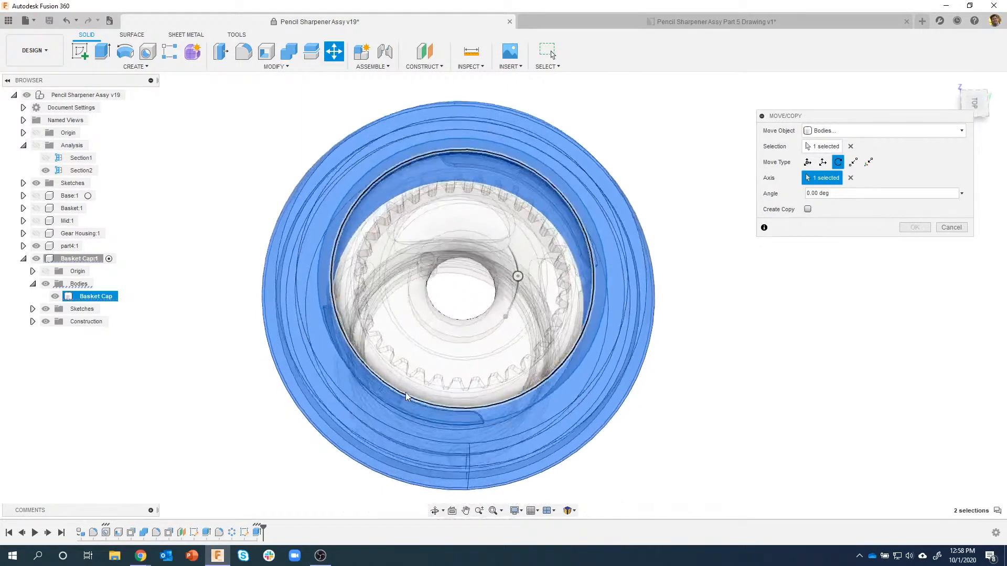
left_click_drag(518, 276, 494, 199)
middle_click_drag(485, 344, 423, 65, "shift")
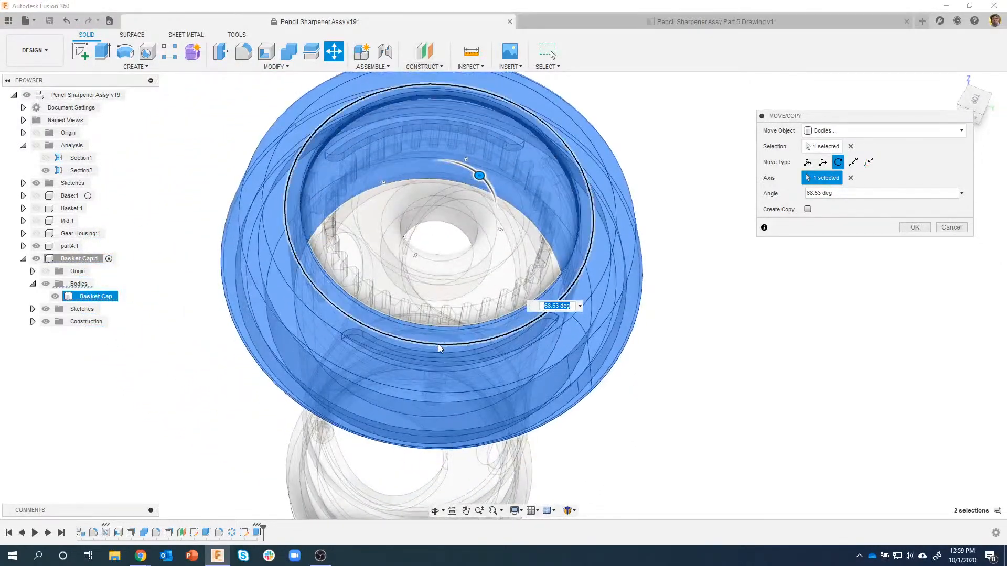
Step: Return the Basket Cap's previewed rotation to 0 degrees, examine the cap from the side, and cancel the move
middle_click_drag(439, 359, 450, 183, "shift")
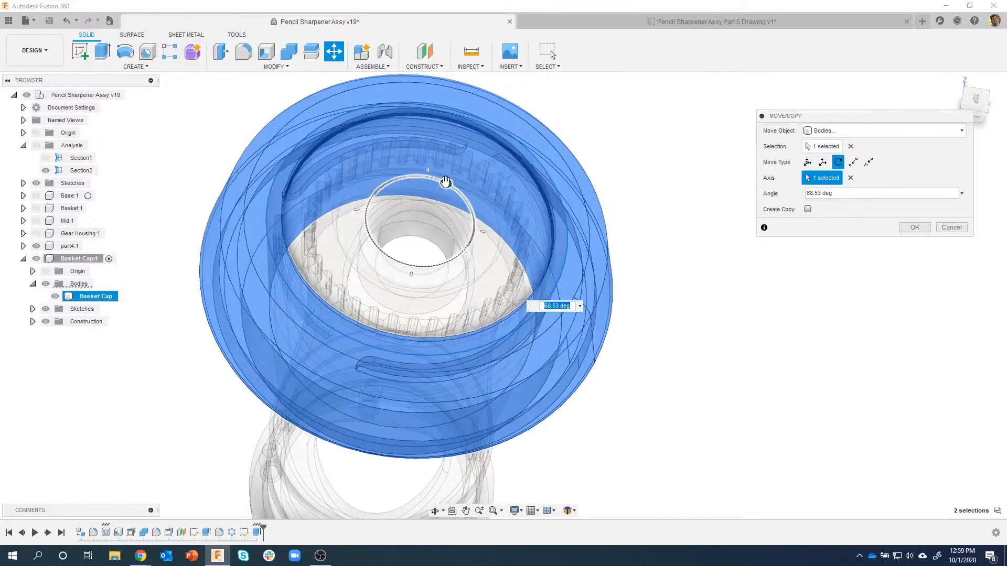
left_click_drag(475, 221, 483, 232)
middle_click_drag(383, 268, 540, 273, "shift")
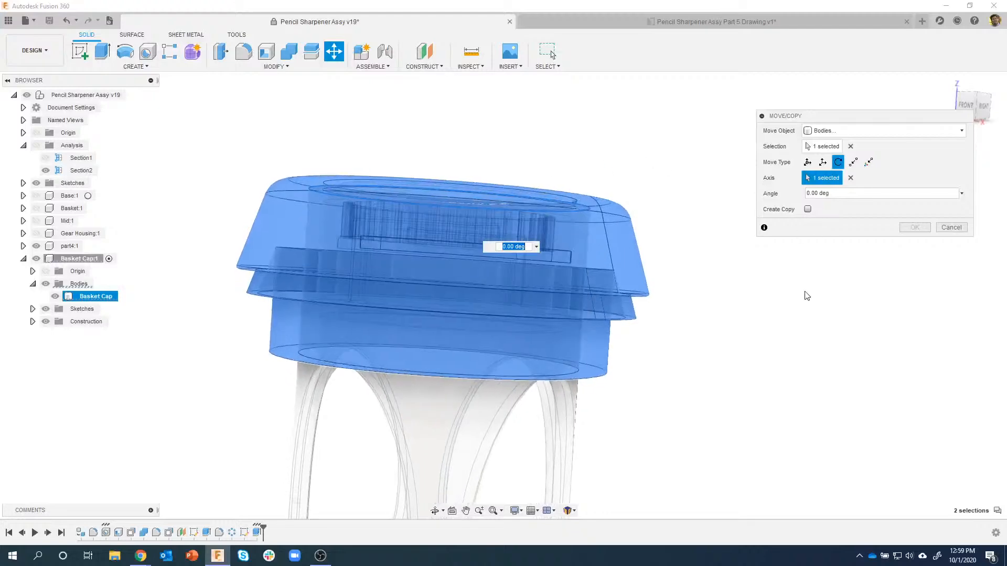
middle_click_drag(807, 295, 446, 351, "shift")
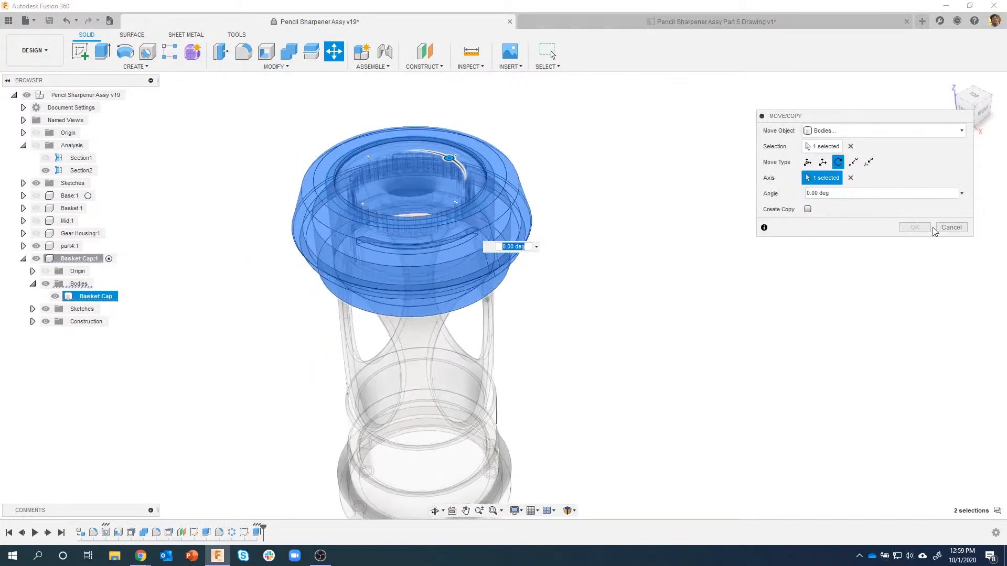
left_click(946, 228)
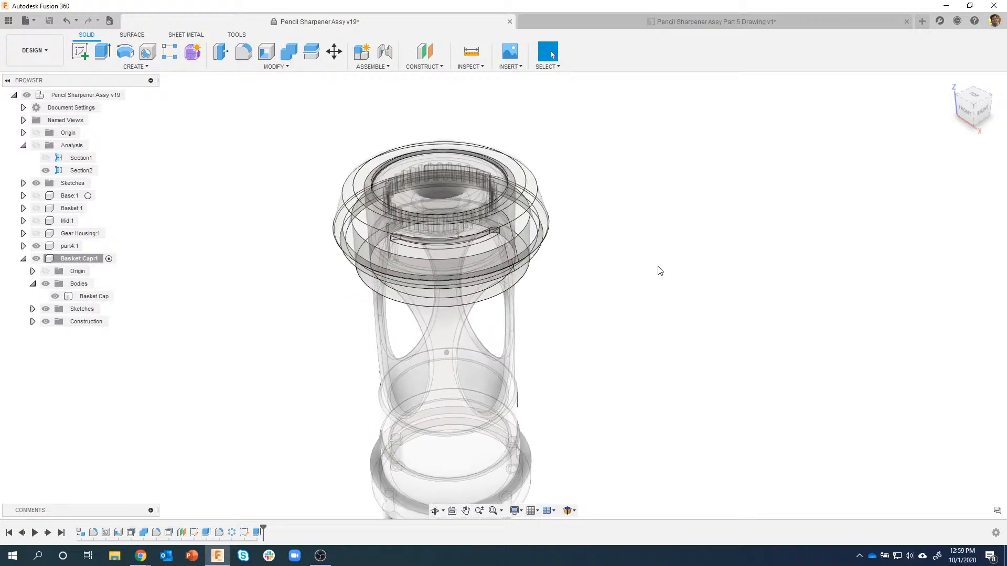
Step: Show the Basket component together with part4 and the Basket Cap
middle_click_drag(661, 271, 596, 292, "shift")
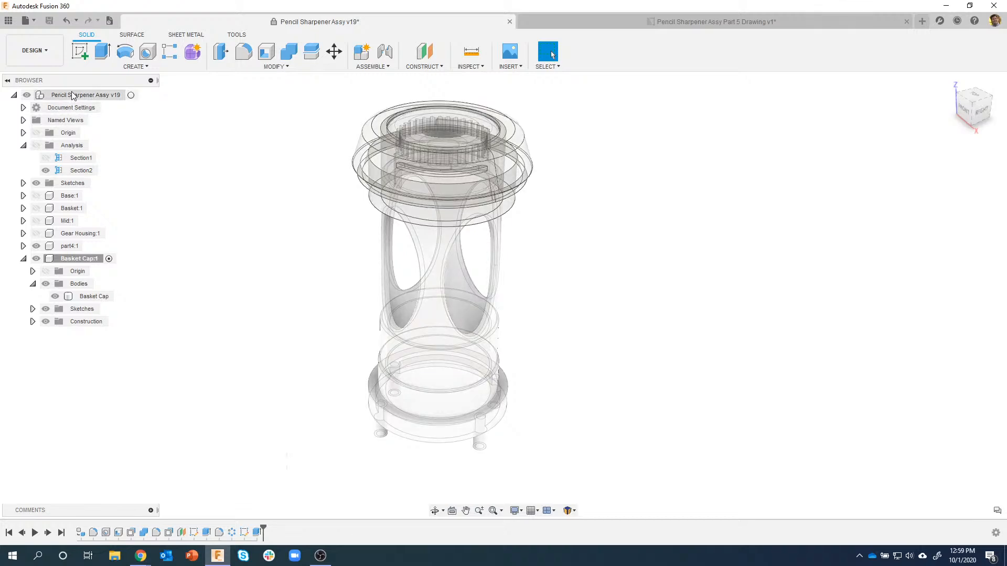
left_click(35, 210)
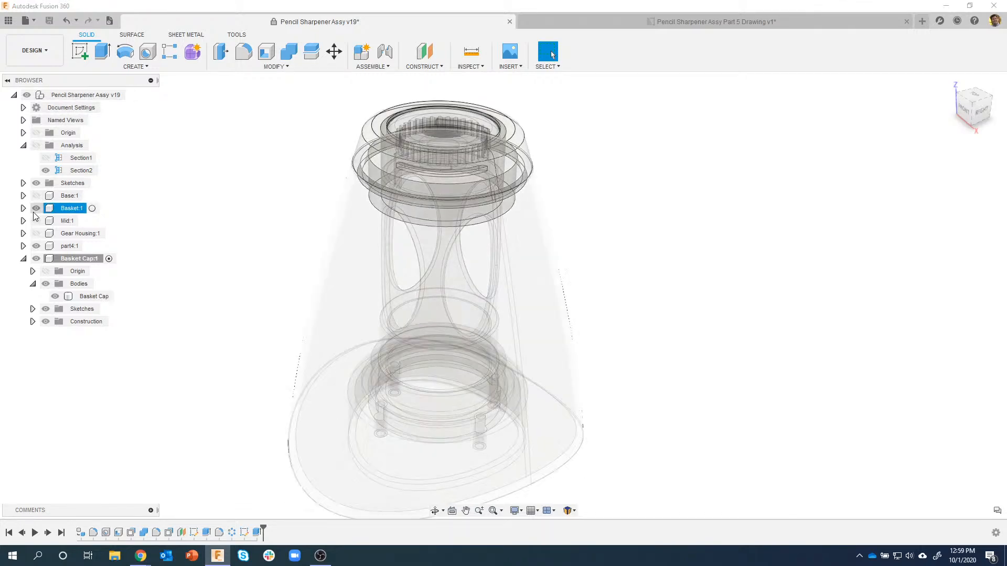
middle_click_drag(540, 248, 608, 198, "shift")
Step: Switch to the Render workspace and start an in-canvas render of the visible Basket, part4 and Basket Cap
left_click(37, 51)
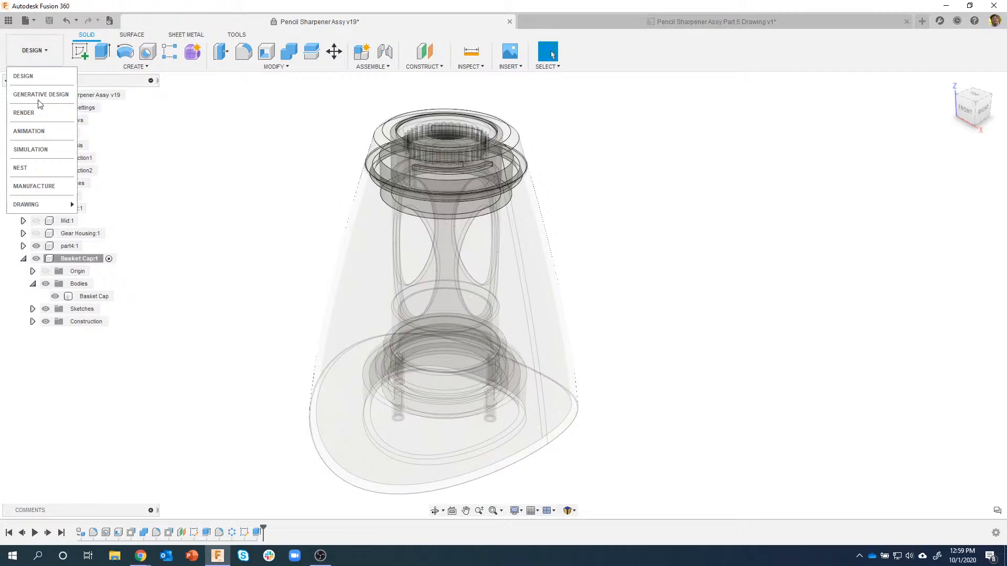
left_click(37, 113)
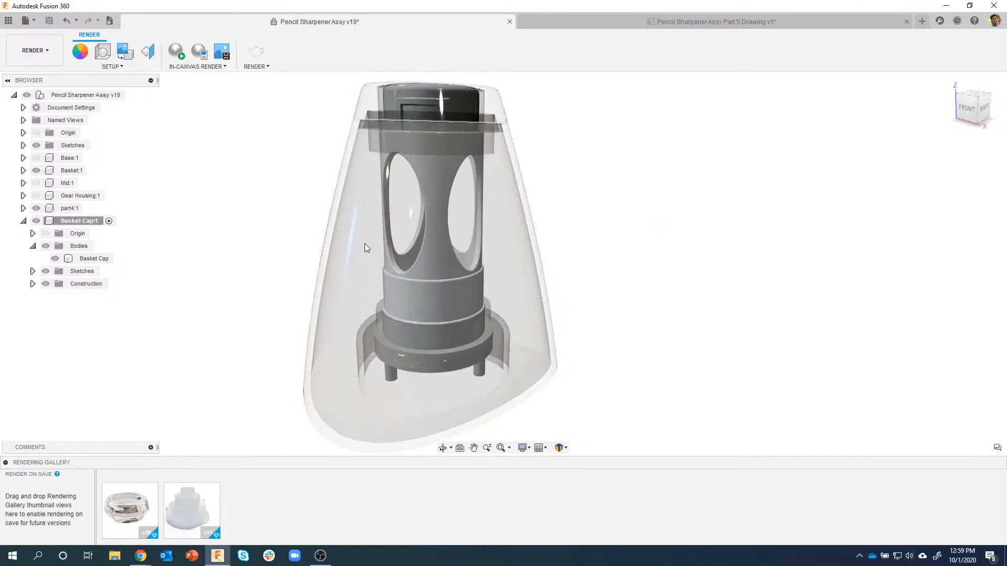
left_click(180, 52)
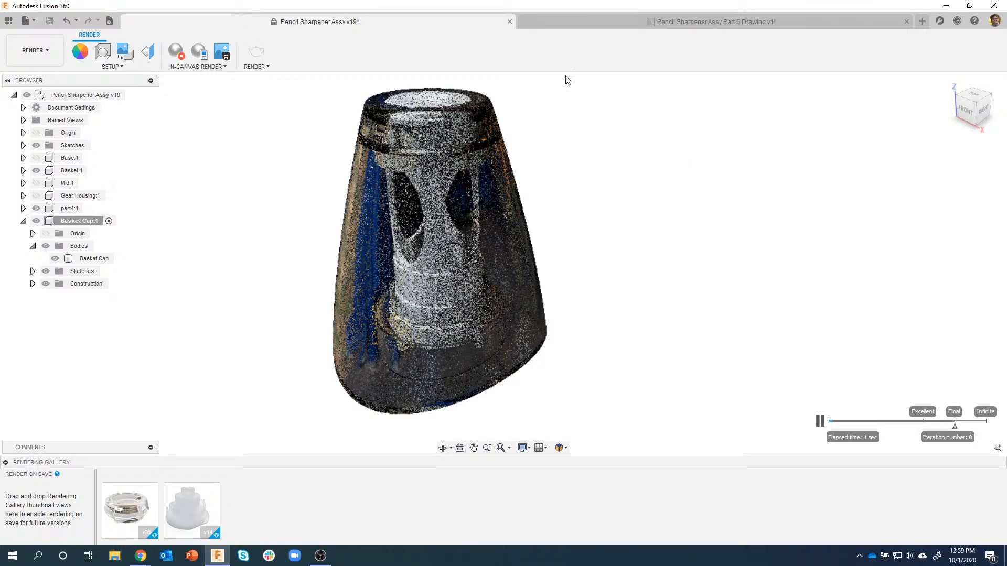
Step: Replace the render scene's environment with the custom HDR image canada_montreal_nad_cafeteria_bright.exr from the Downloads folder
left_click(102, 52)
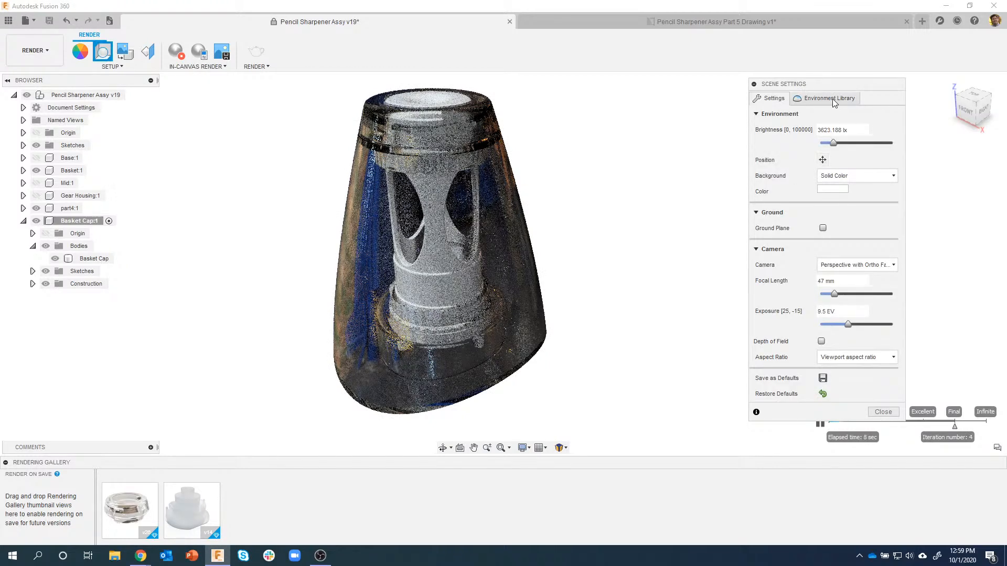
left_click(832, 99)
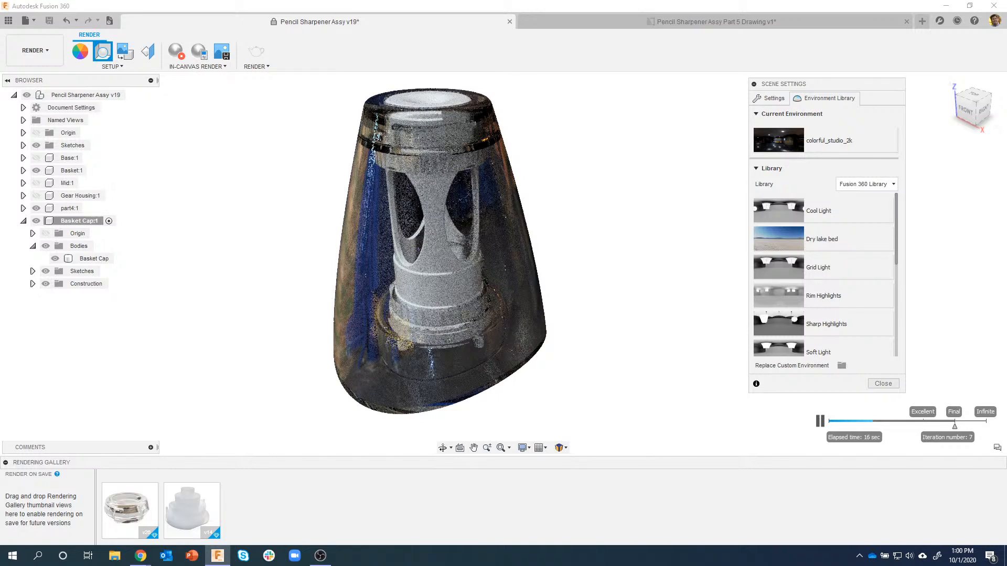
left_click(841, 366)
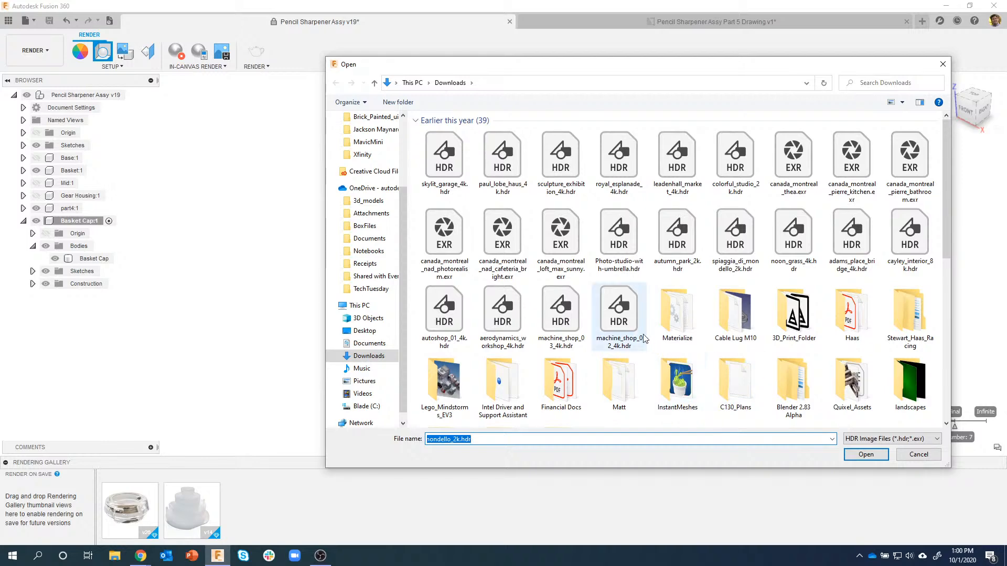
left_click(502, 241)
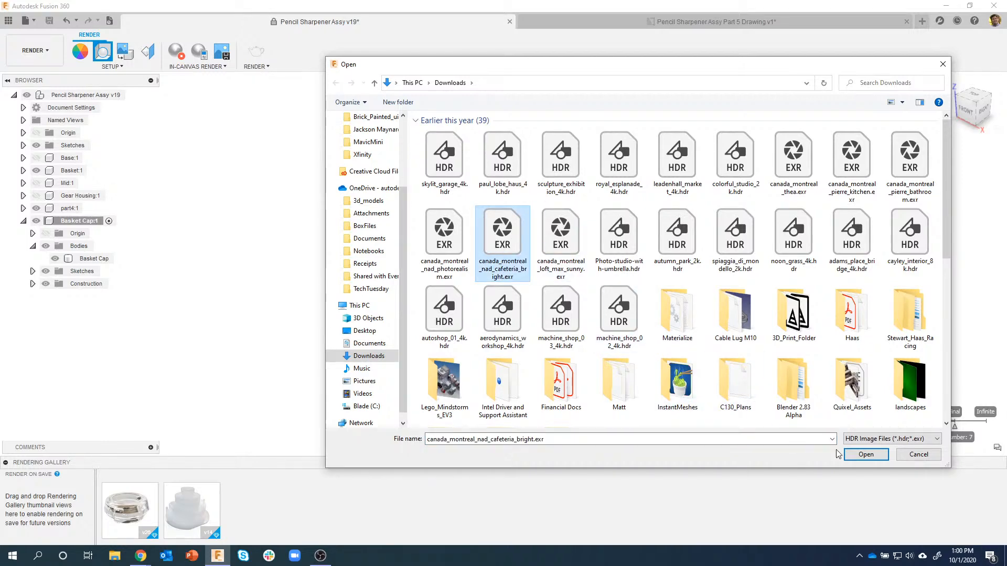
left_click(866, 454)
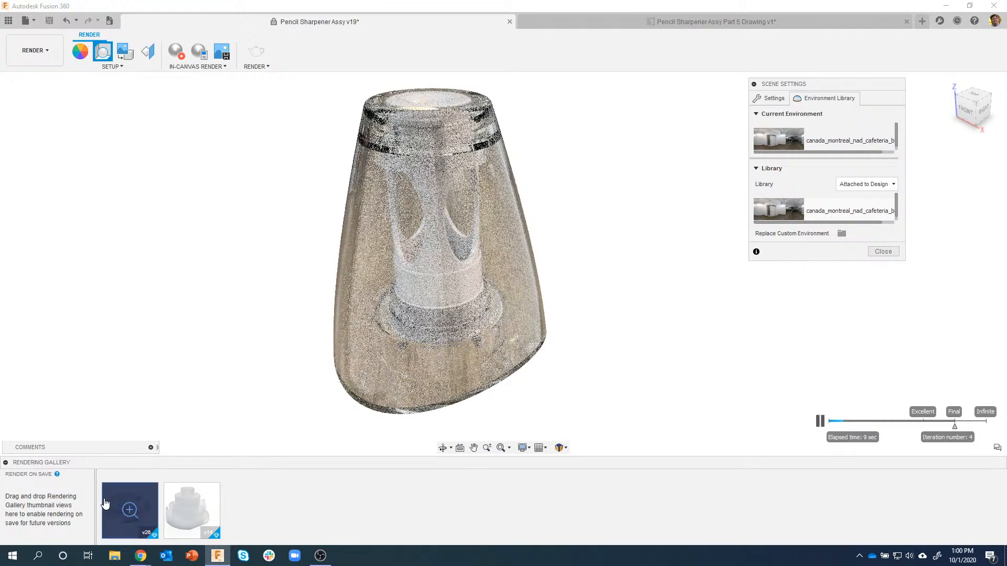
Step: View the first finished rendering in the gallery at enlarged size and close it
left_click(128, 510)
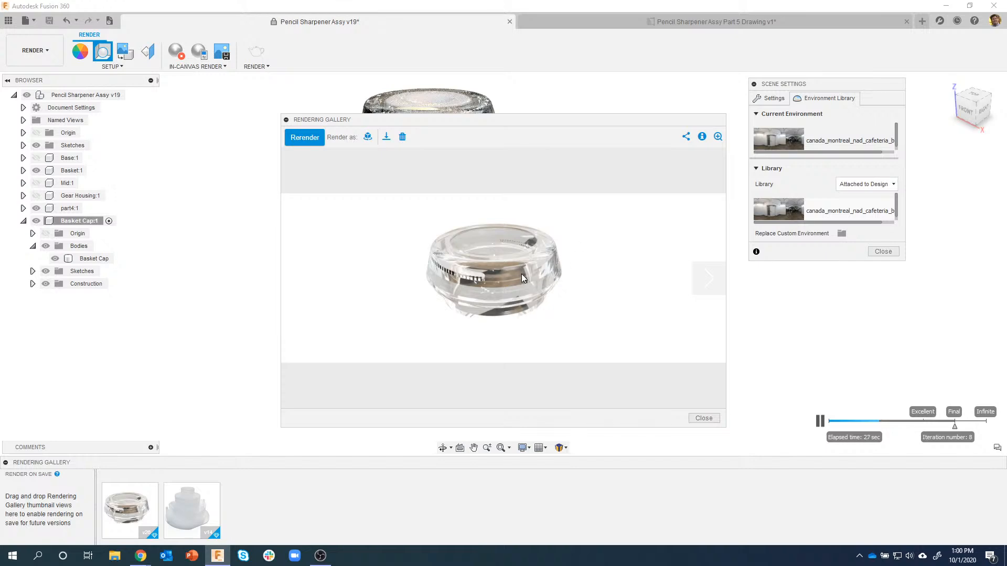
left_click(717, 138)
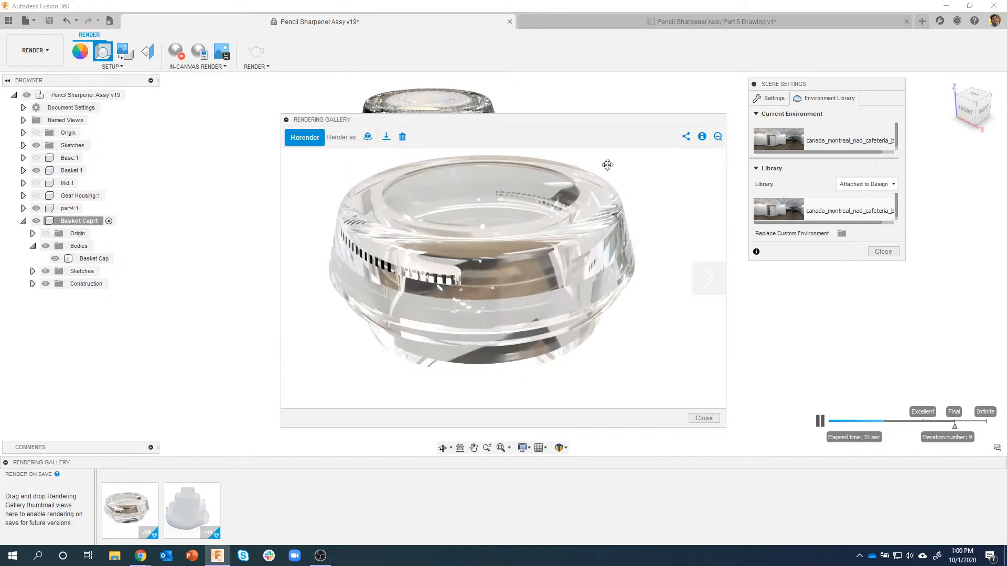
left_click(705, 418)
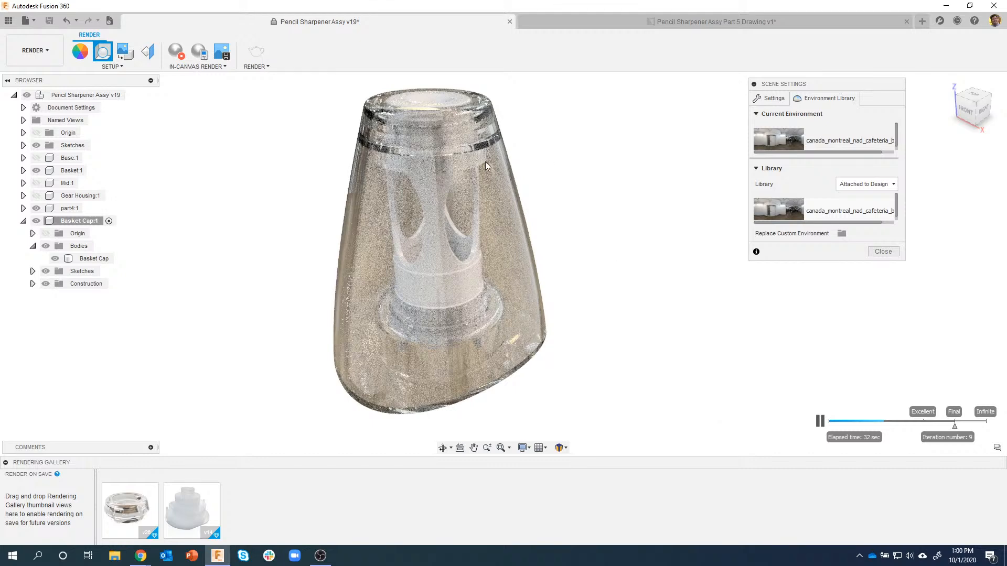